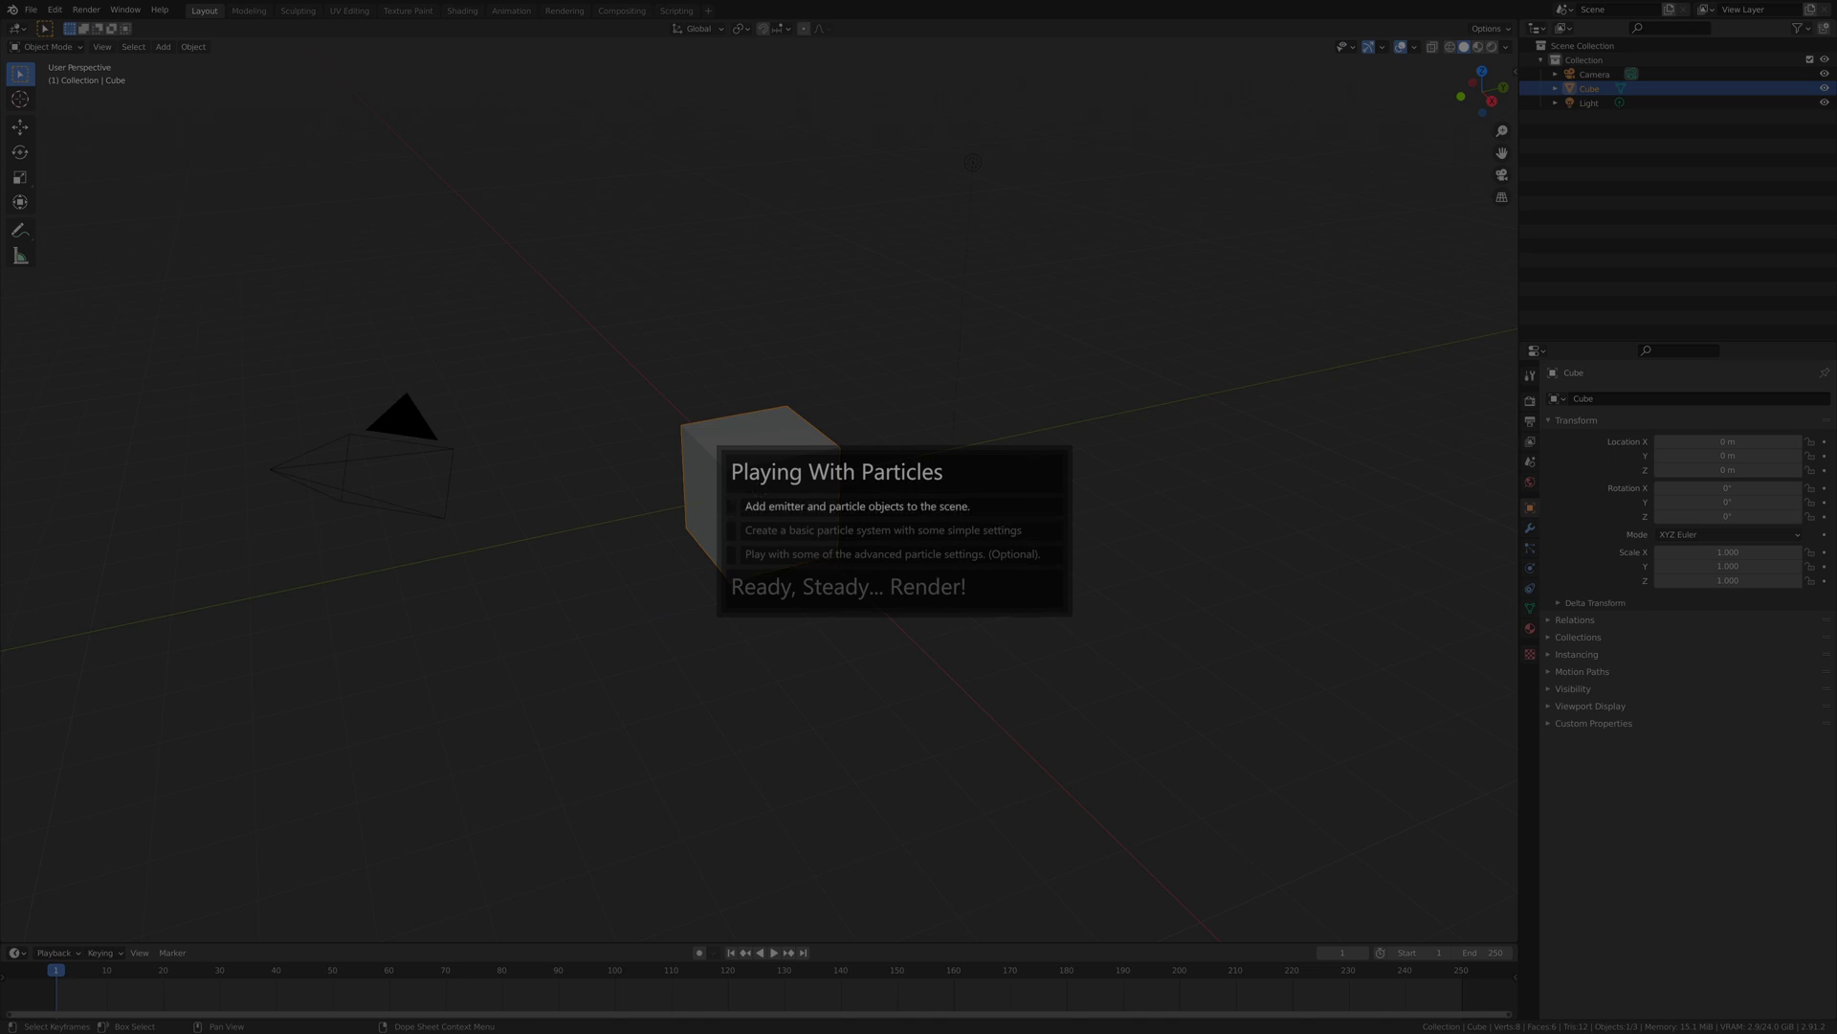
# - Delete the cube and light, then add an icosphere scaled to 0.5 with its scale applied
pyautogui.keyDown('shift'); pyautogui.click(971, 161); pyautogui.keyUp('shift')
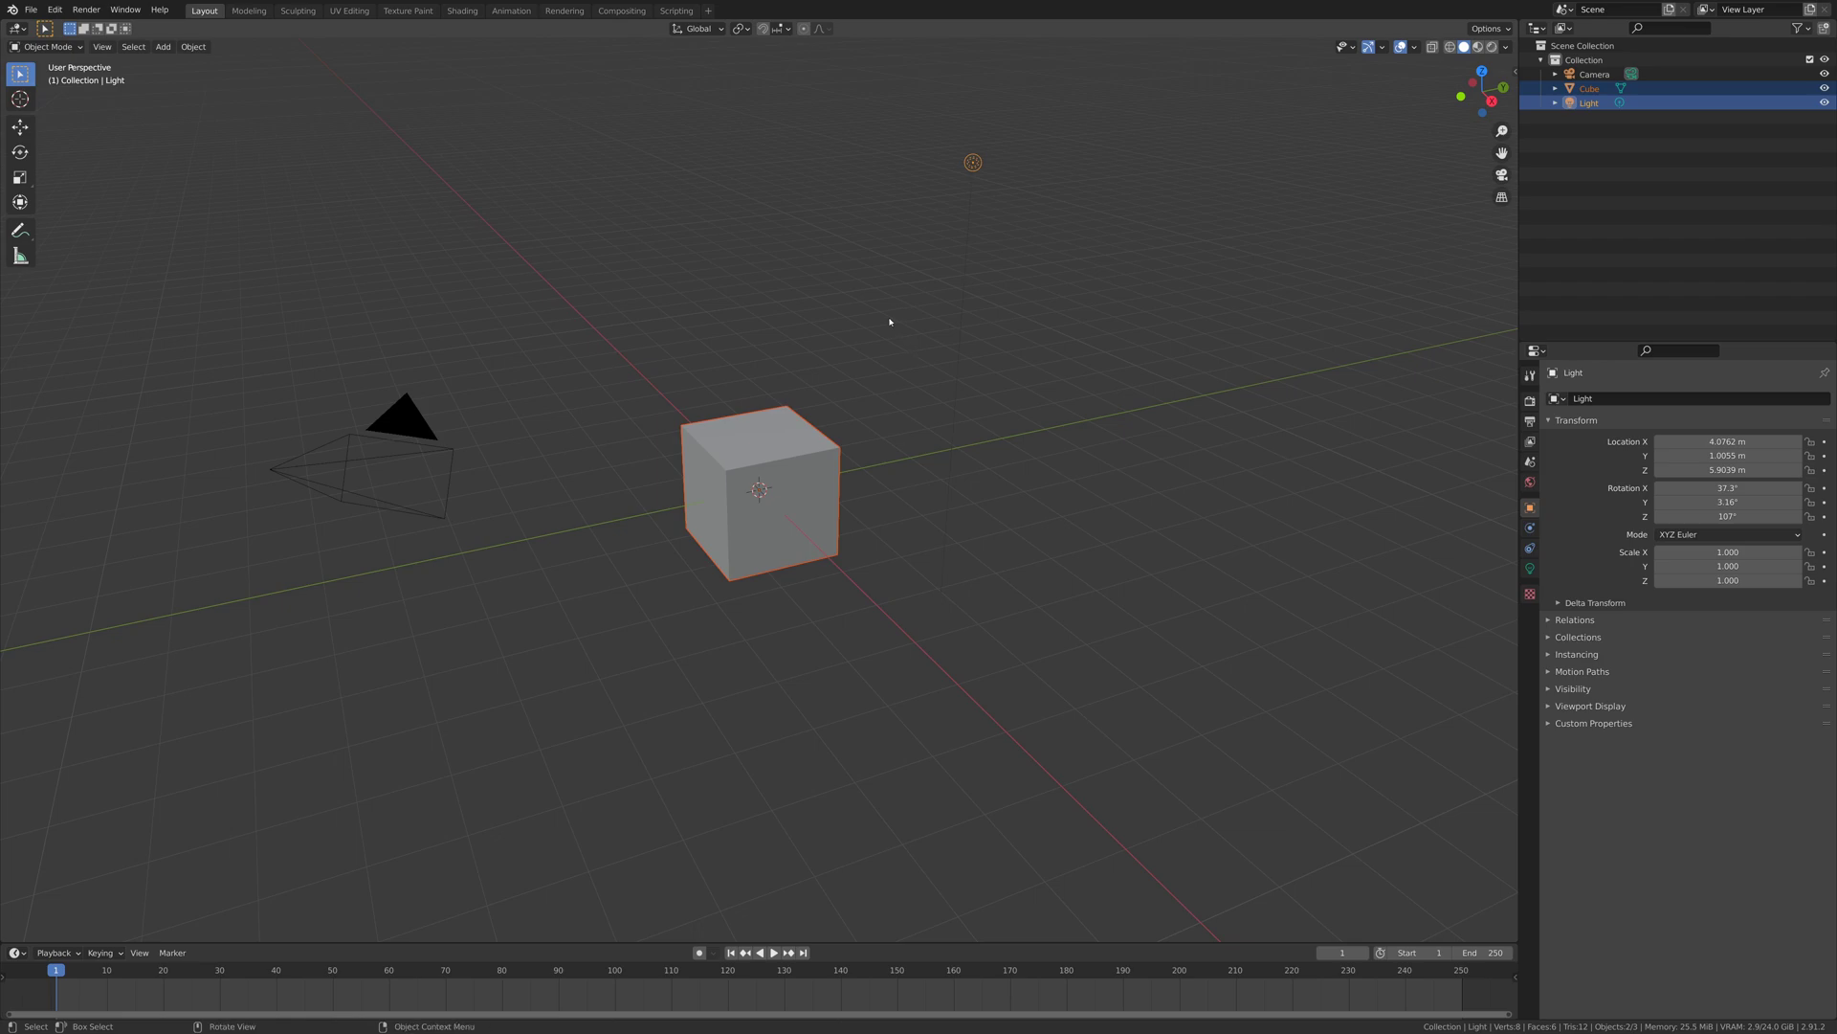
pyautogui.press('Delete')
pyautogui.click(163, 46)
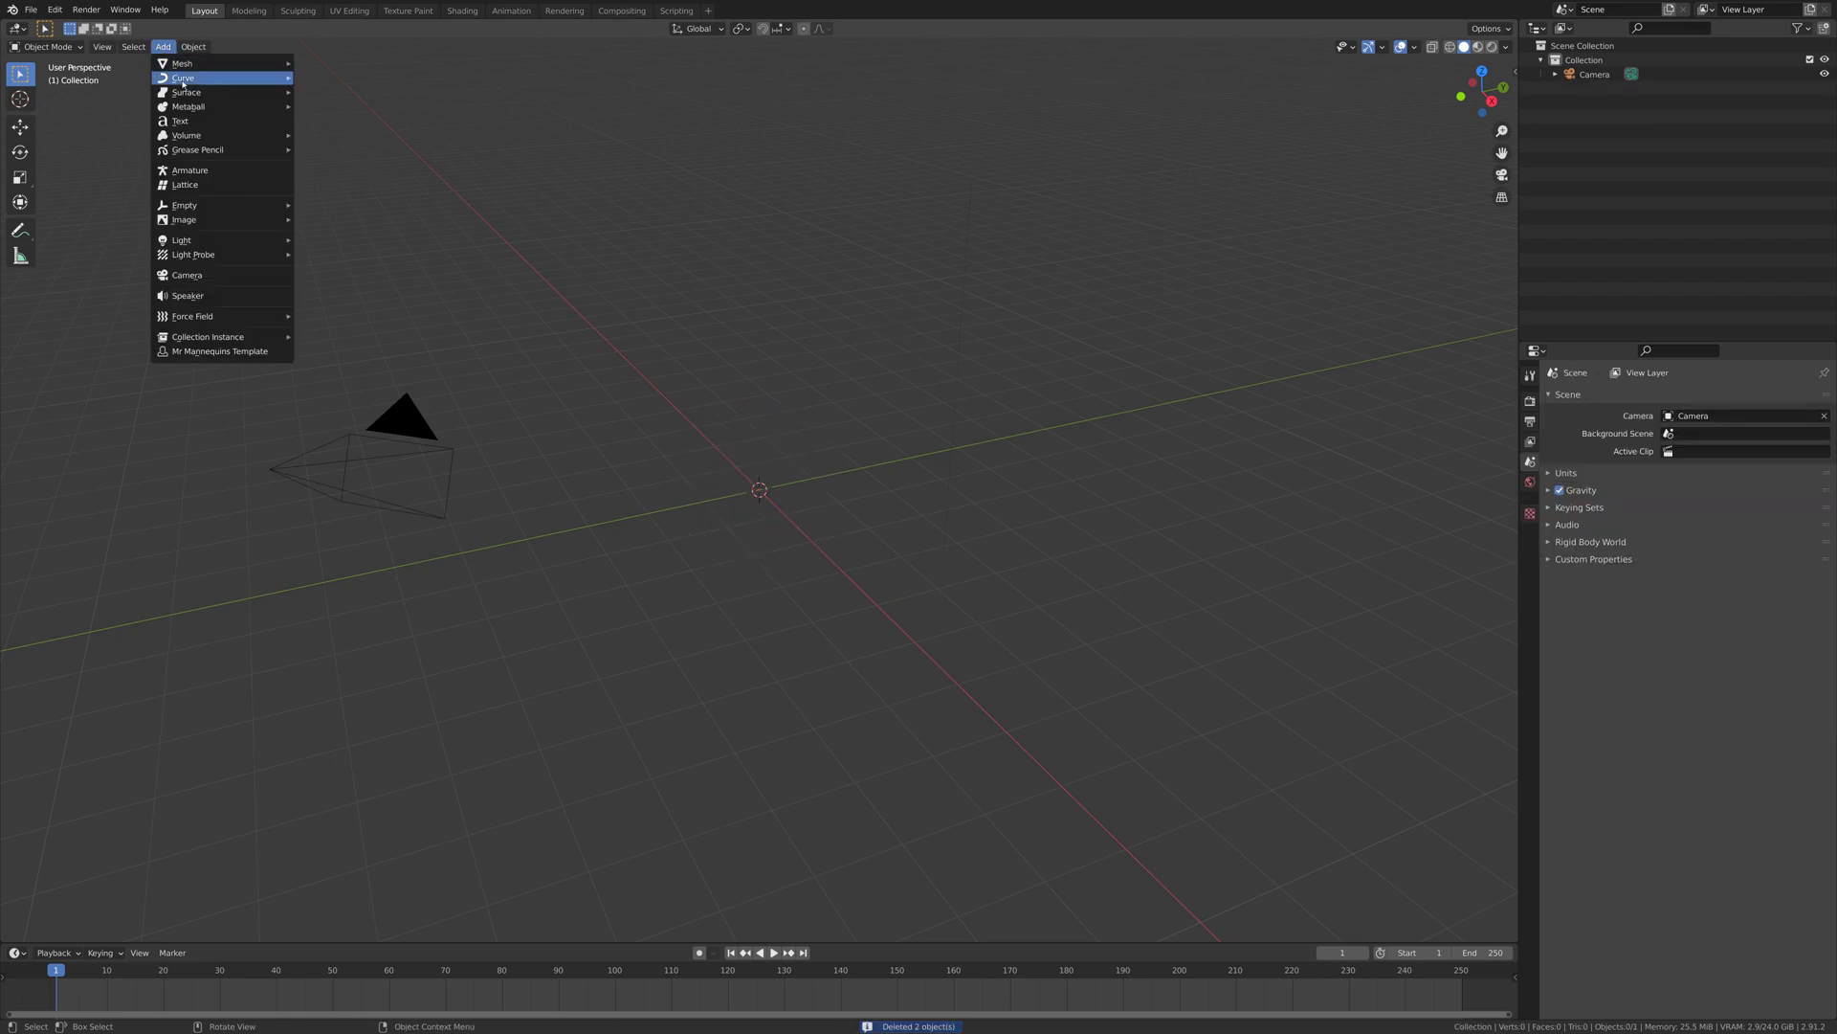
pyautogui.moveTo(191, 63)
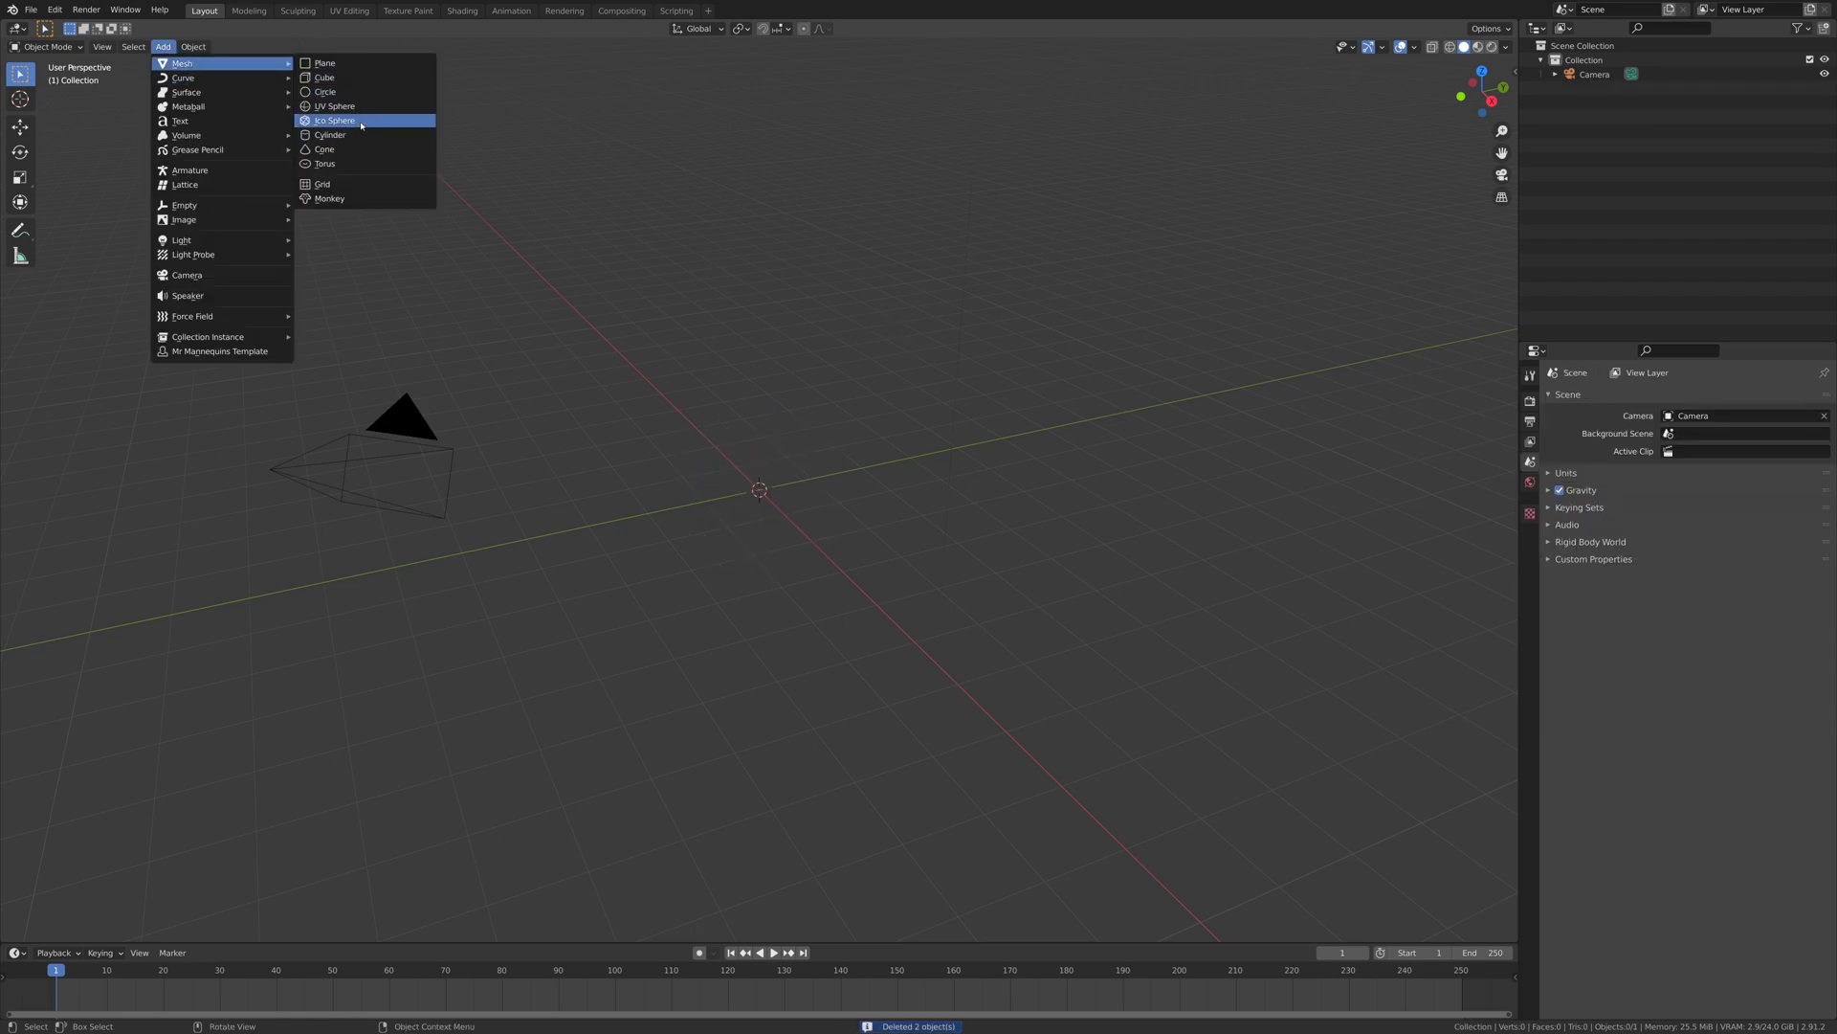
pyautogui.click(369, 122)
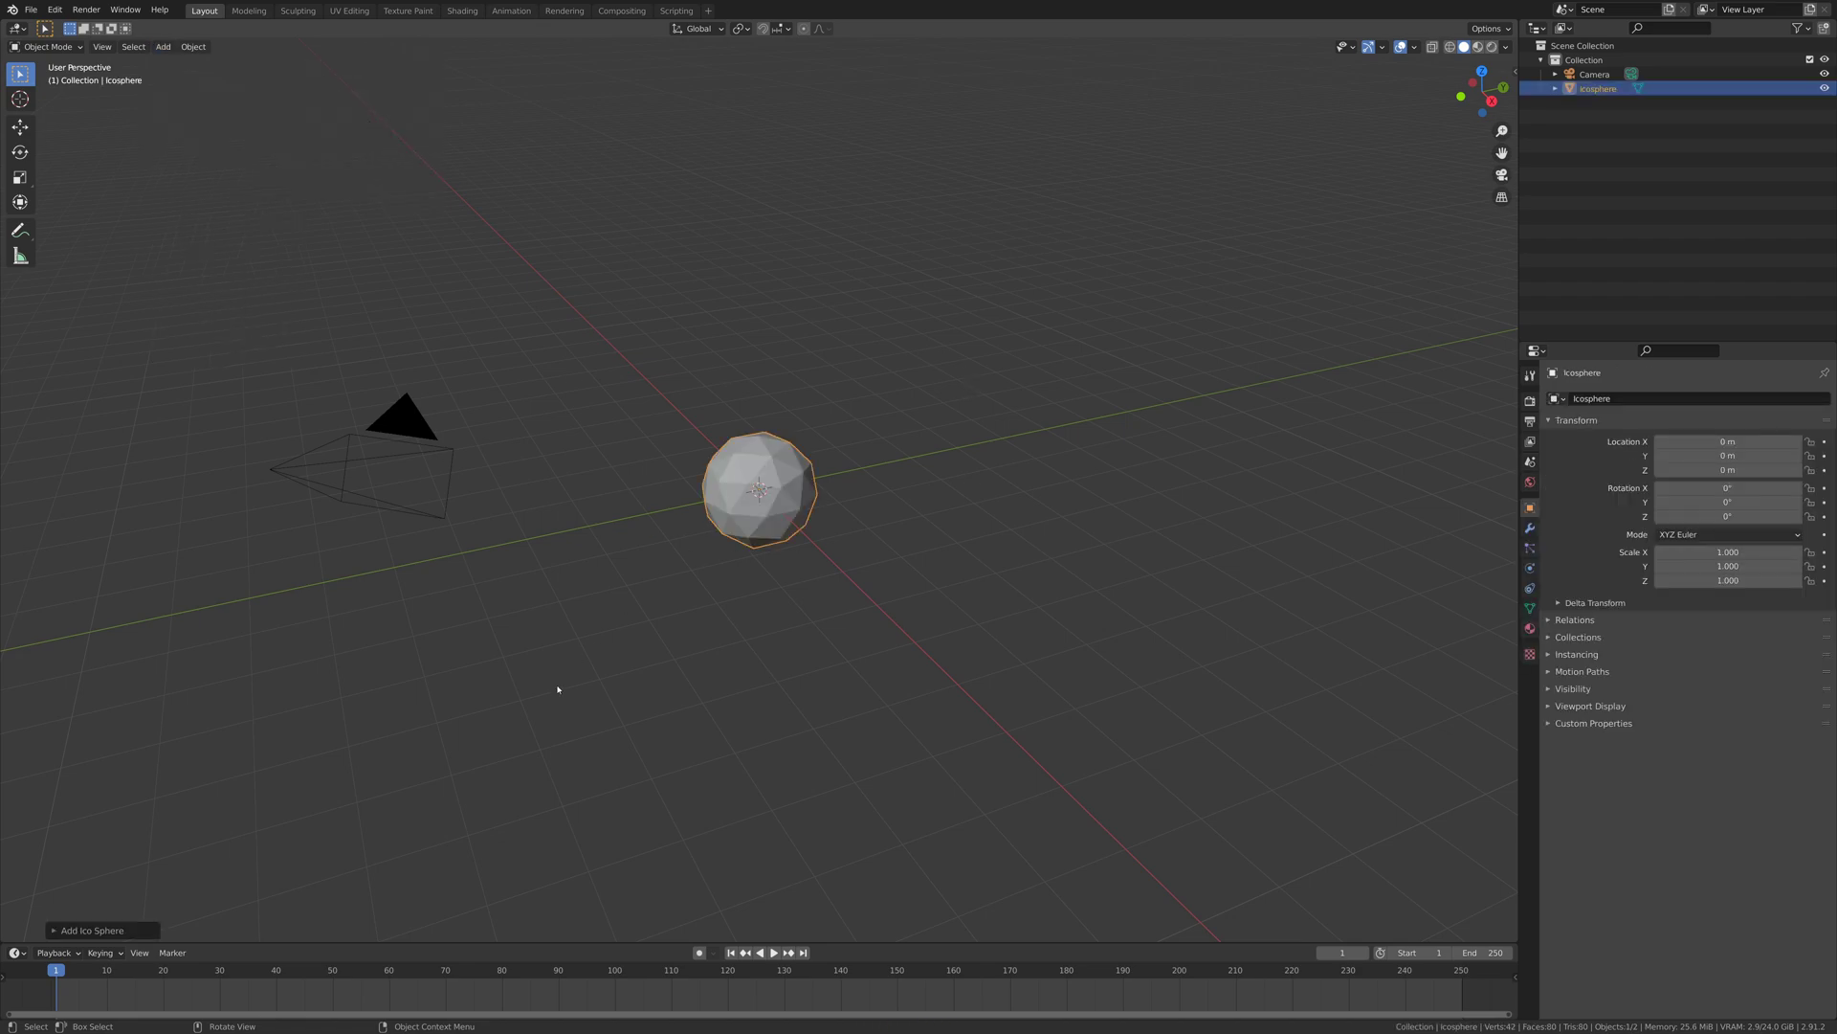
pyautogui.write('s')
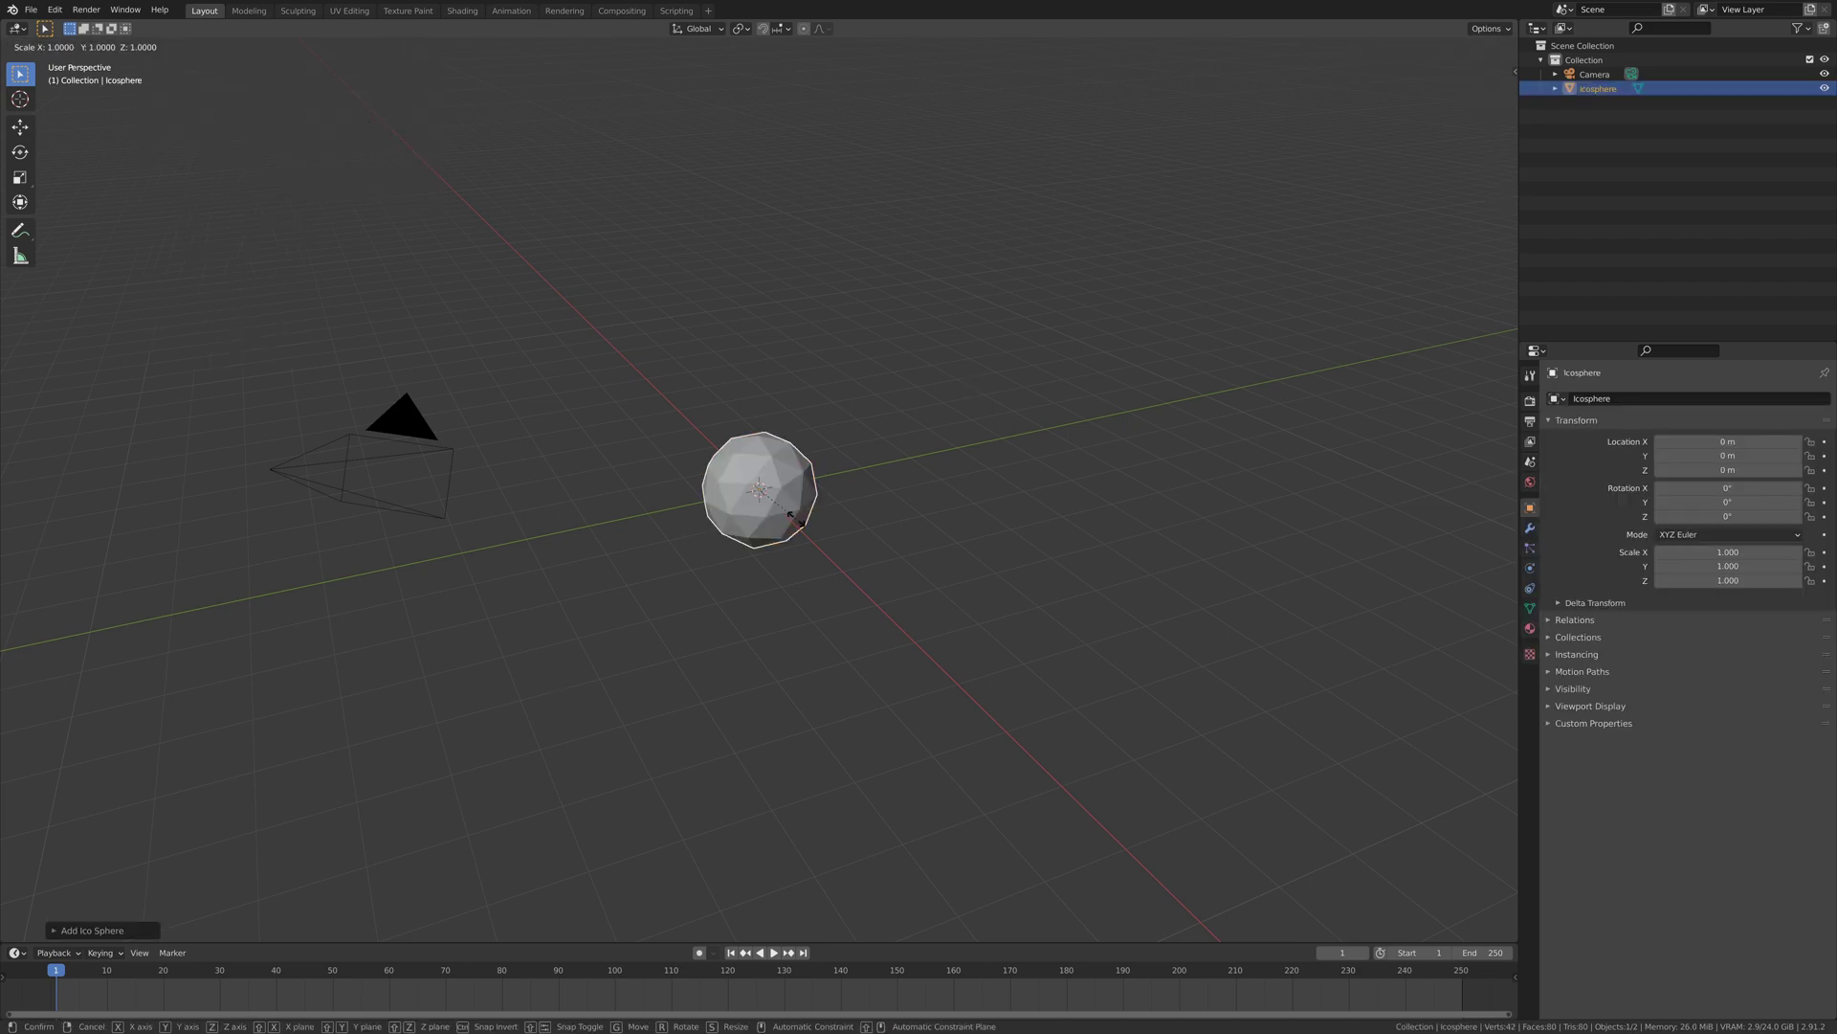
pyautogui.write('0.5')
pyautogui.press('Return')
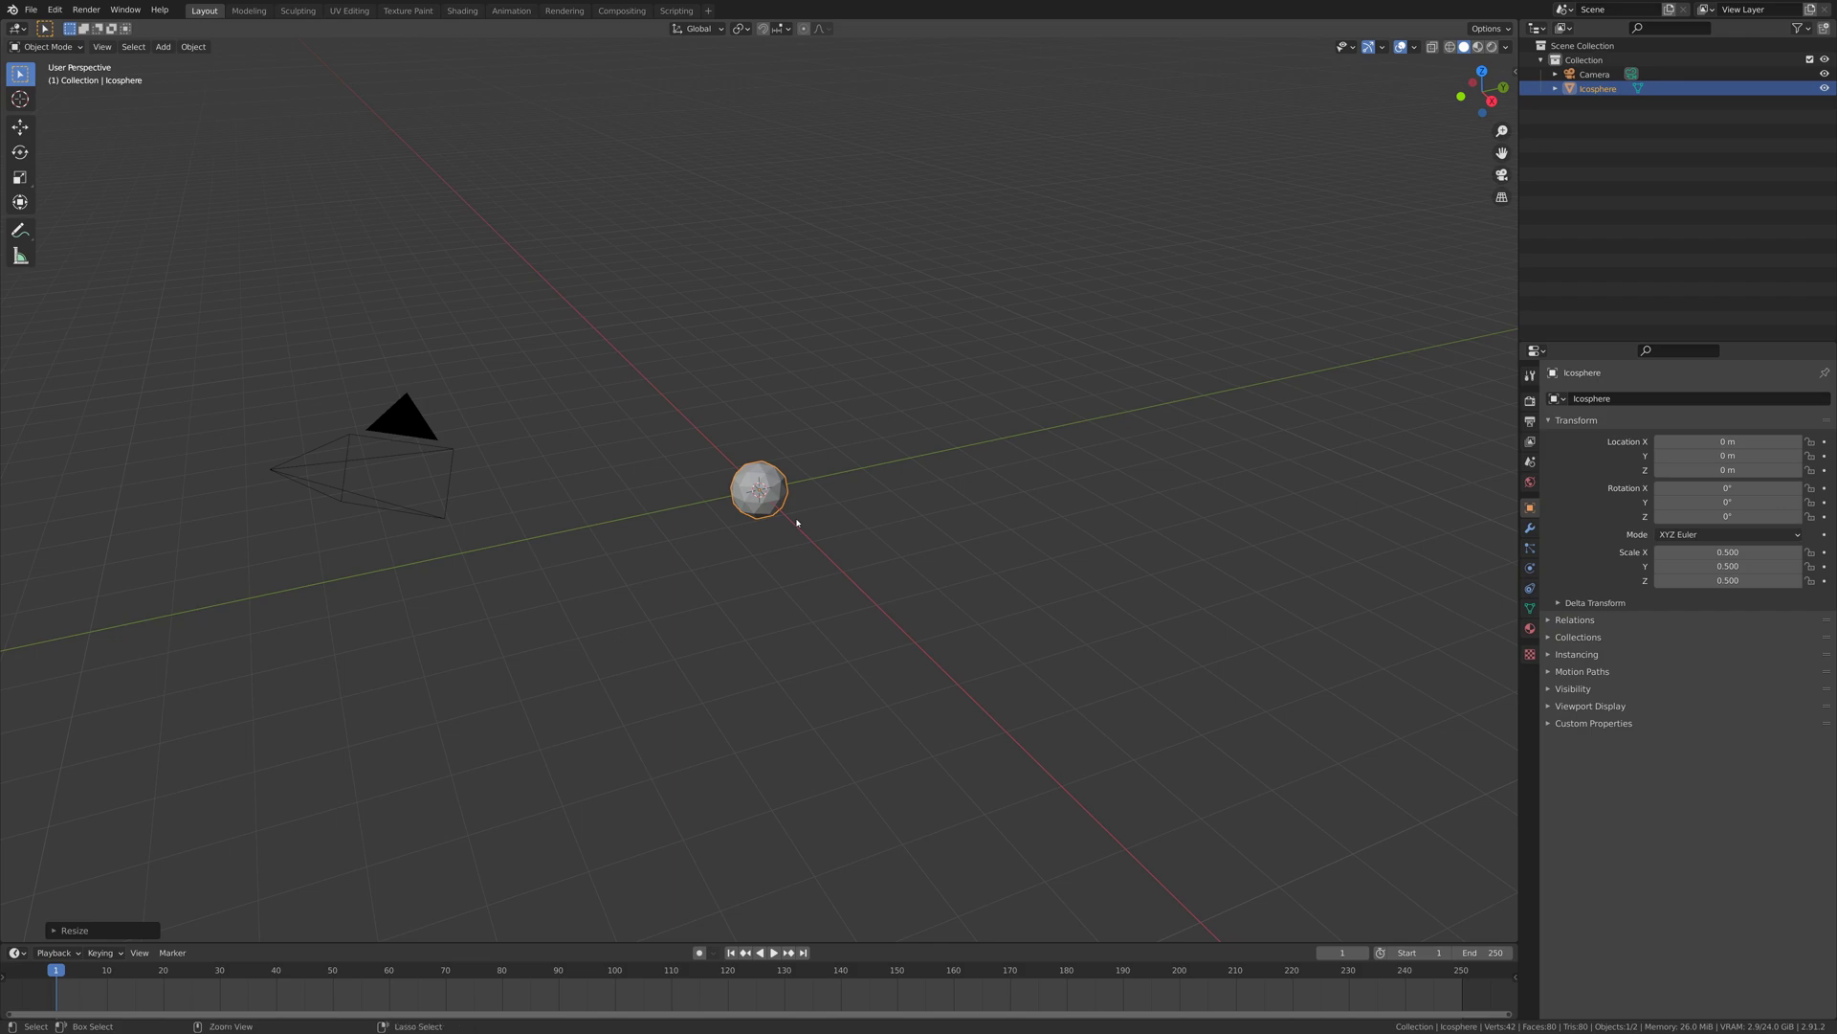
pyautogui.hotkey('ctrl', 'a')
pyautogui.click(735, 520)
# - Add a second icosphere at the origin with 1 subdivision
pyautogui.click(174, 47)
pyautogui.click(164, 47)
pyautogui.moveTo(220, 63)
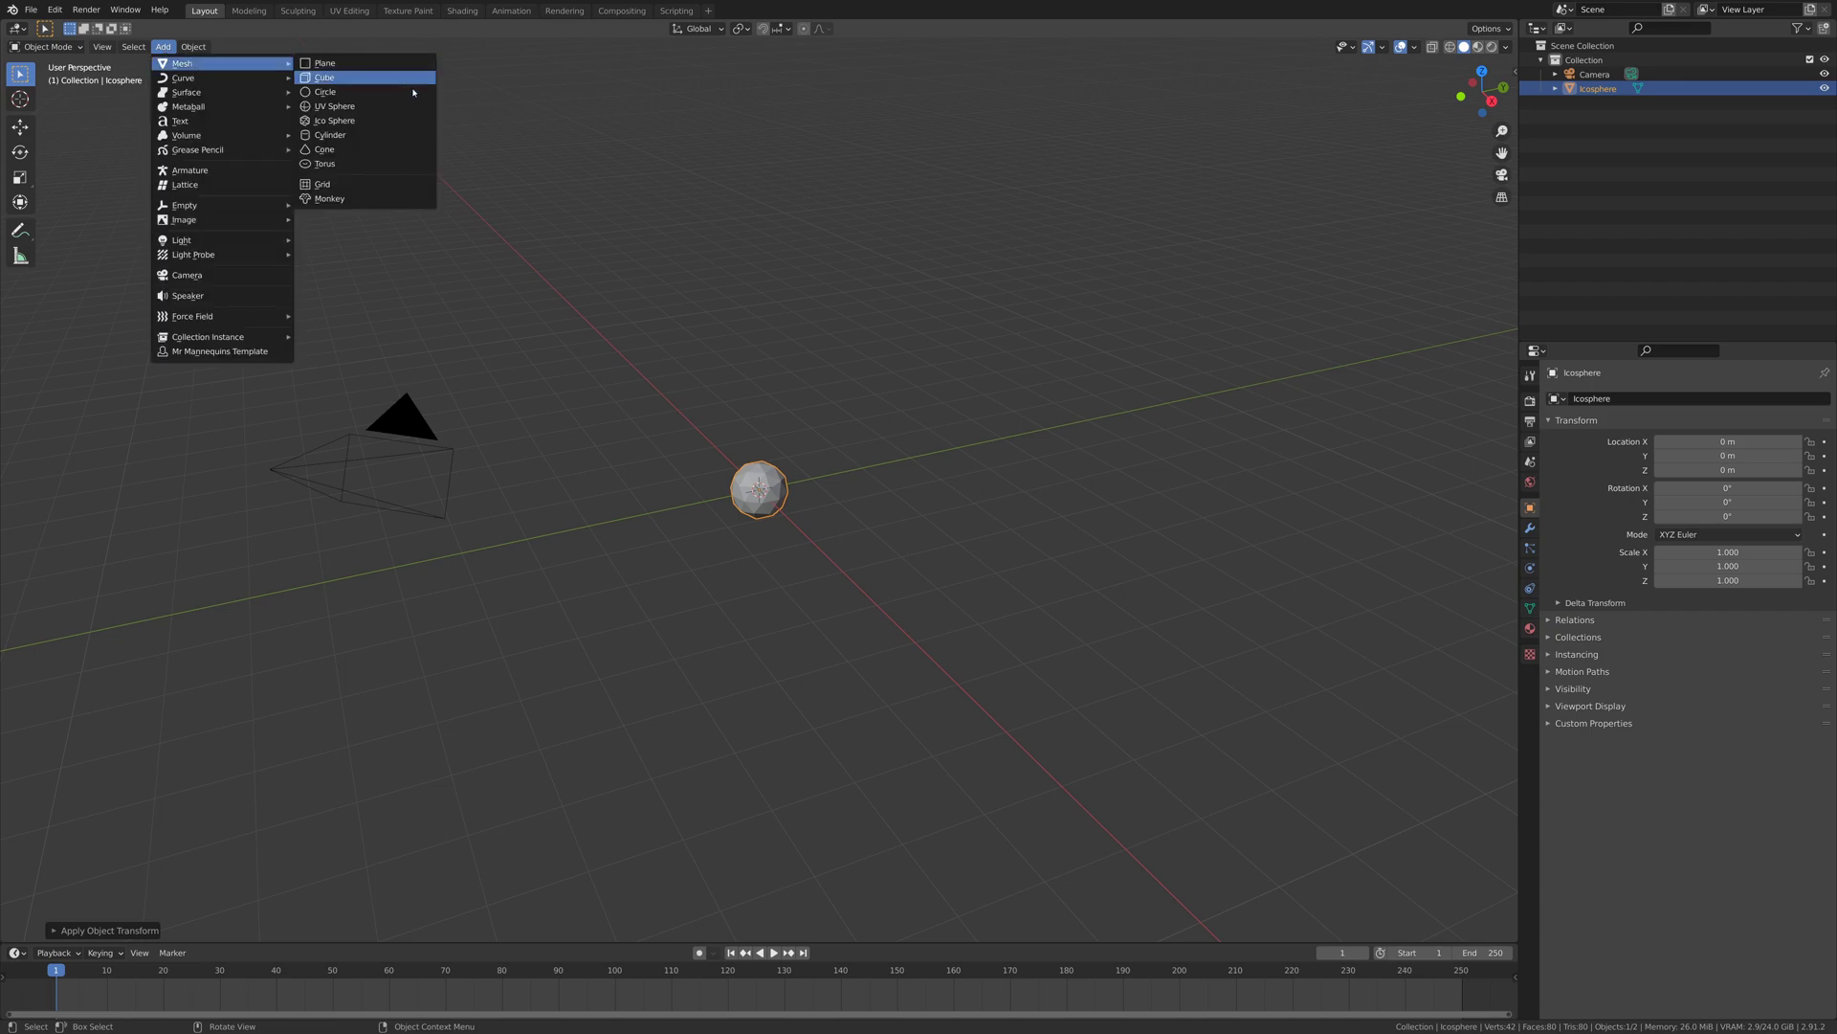
pyautogui.click(369, 121)
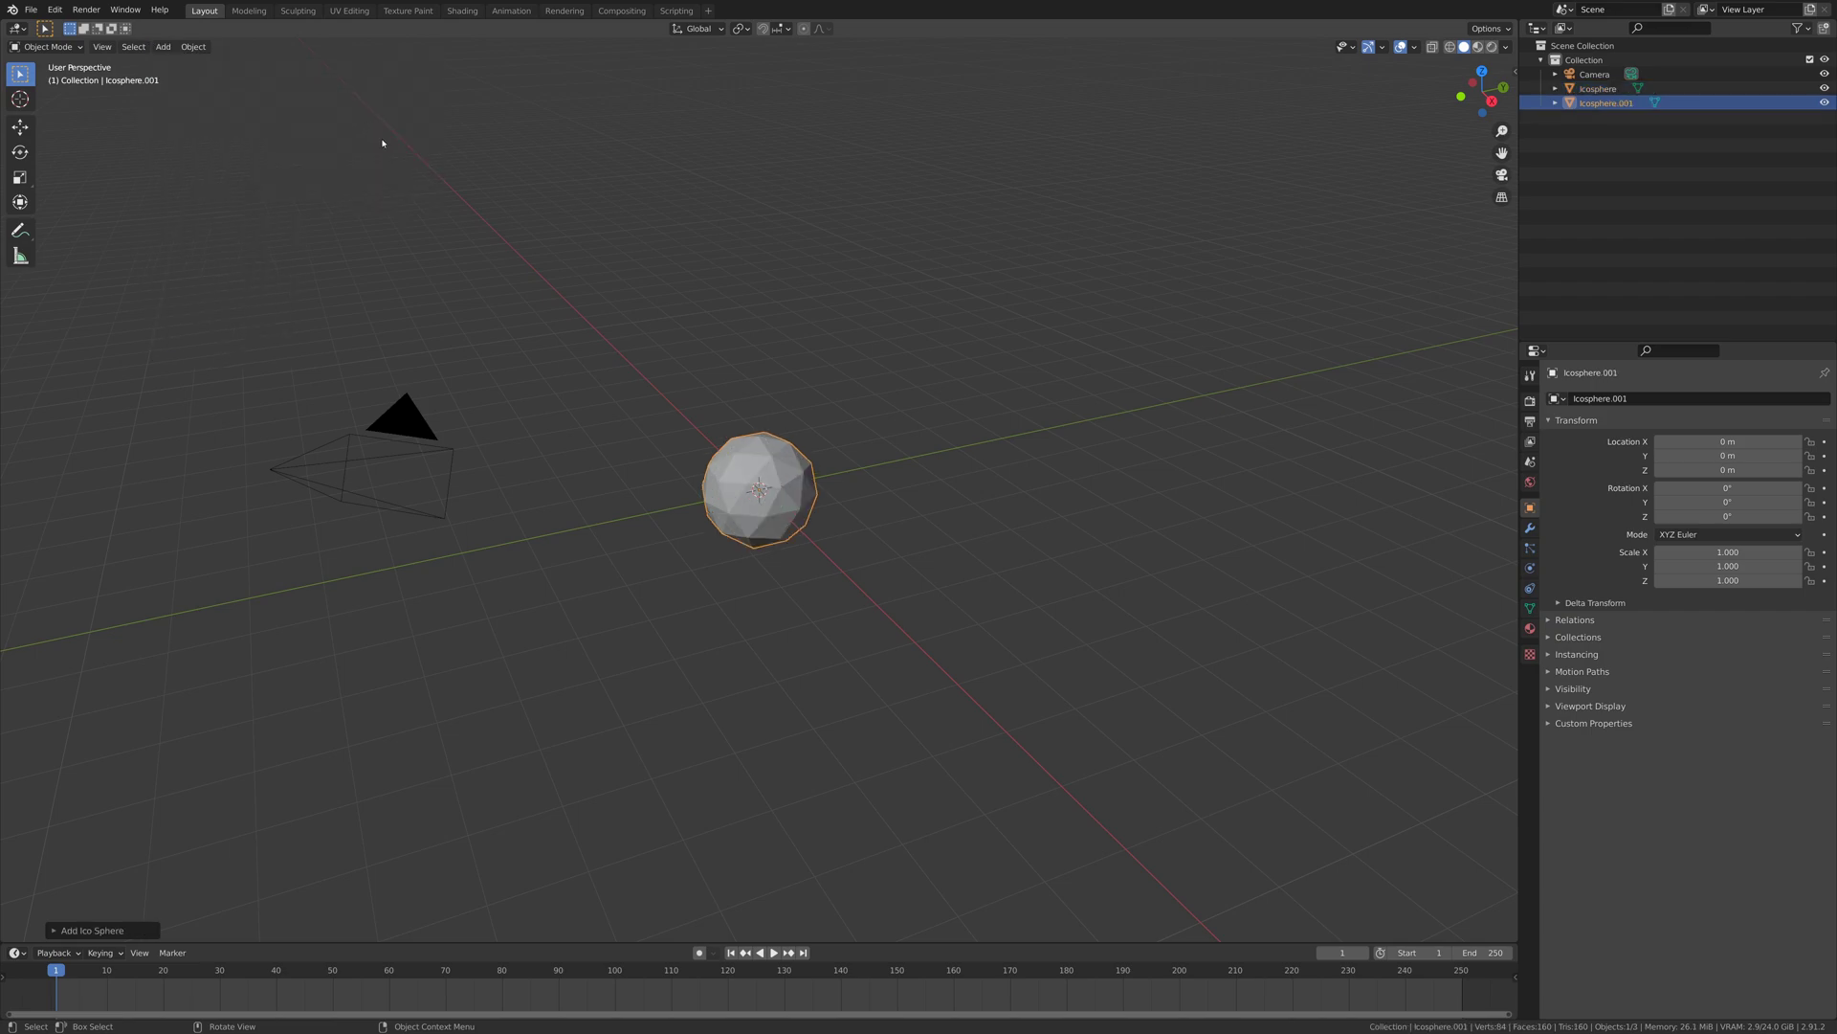
pyautogui.click(51, 930)
pyautogui.click(133, 790)
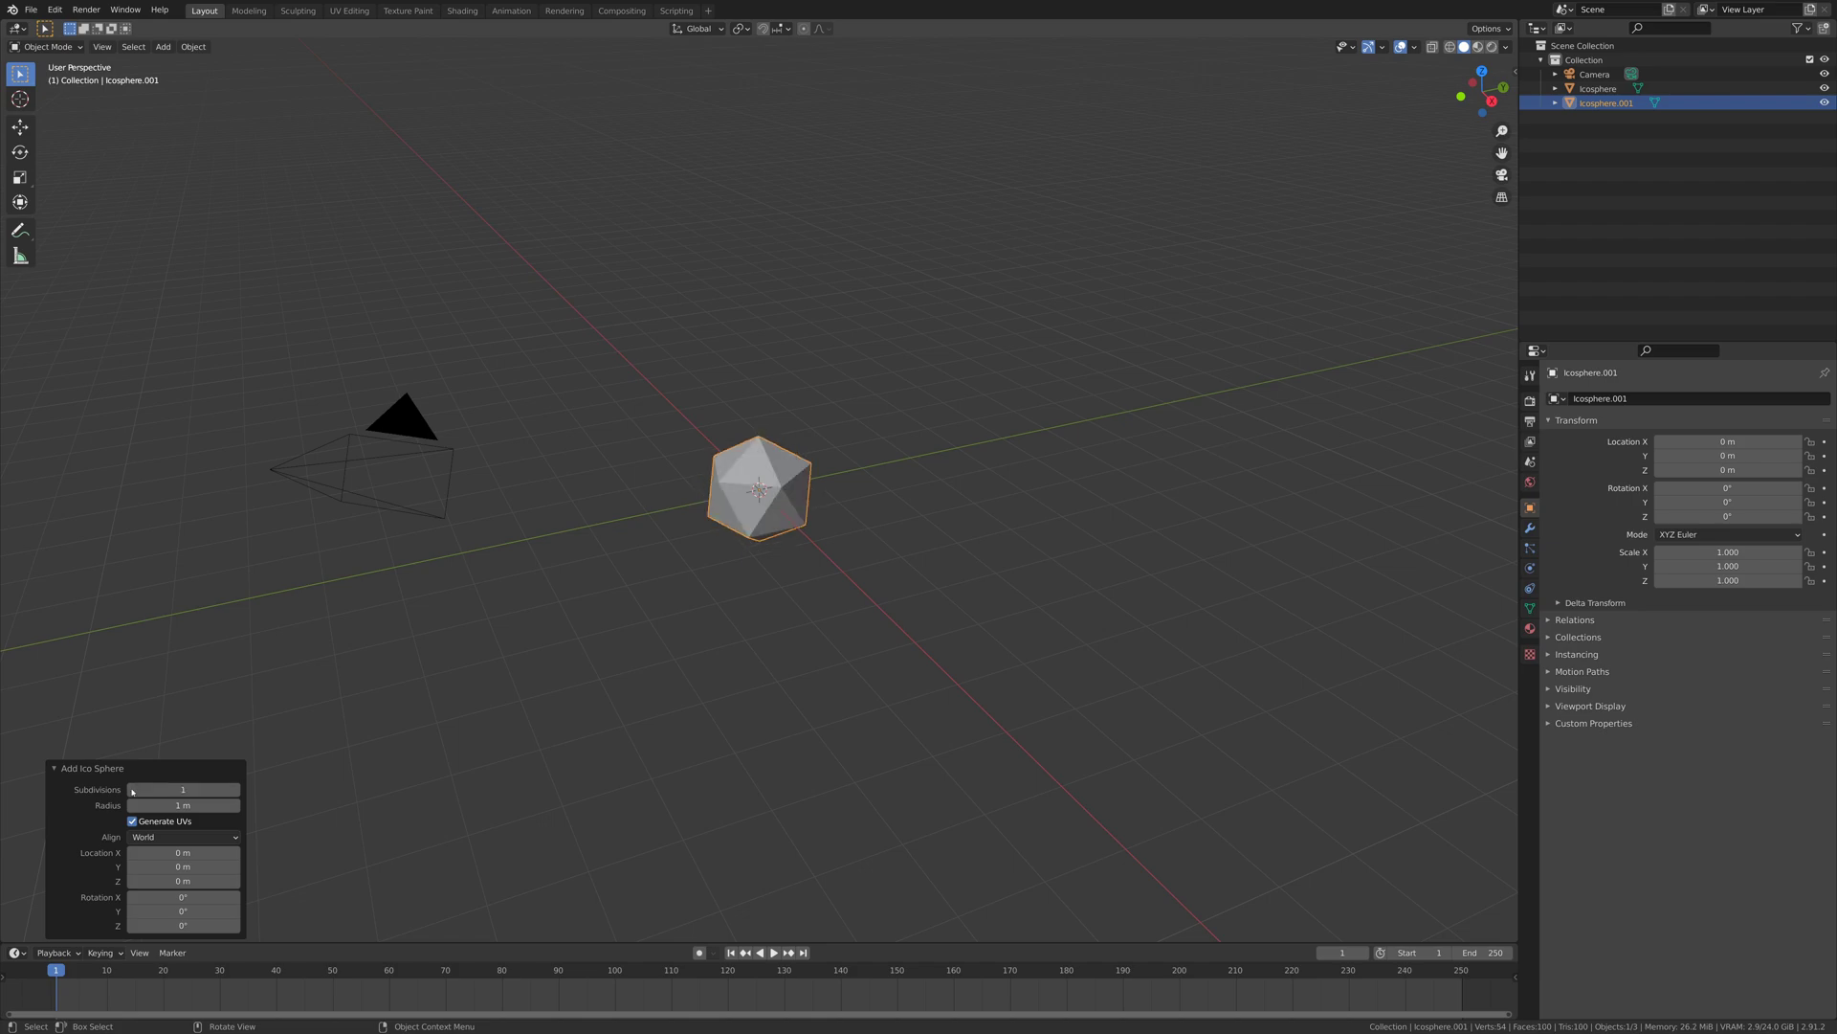
# - In the Outliner, rename the coarse icosphere 'Partykewl' and the smaller one 'Partykewlator'
pyautogui.moveTo(583, 332); pyautogui.dragTo(992, 680)
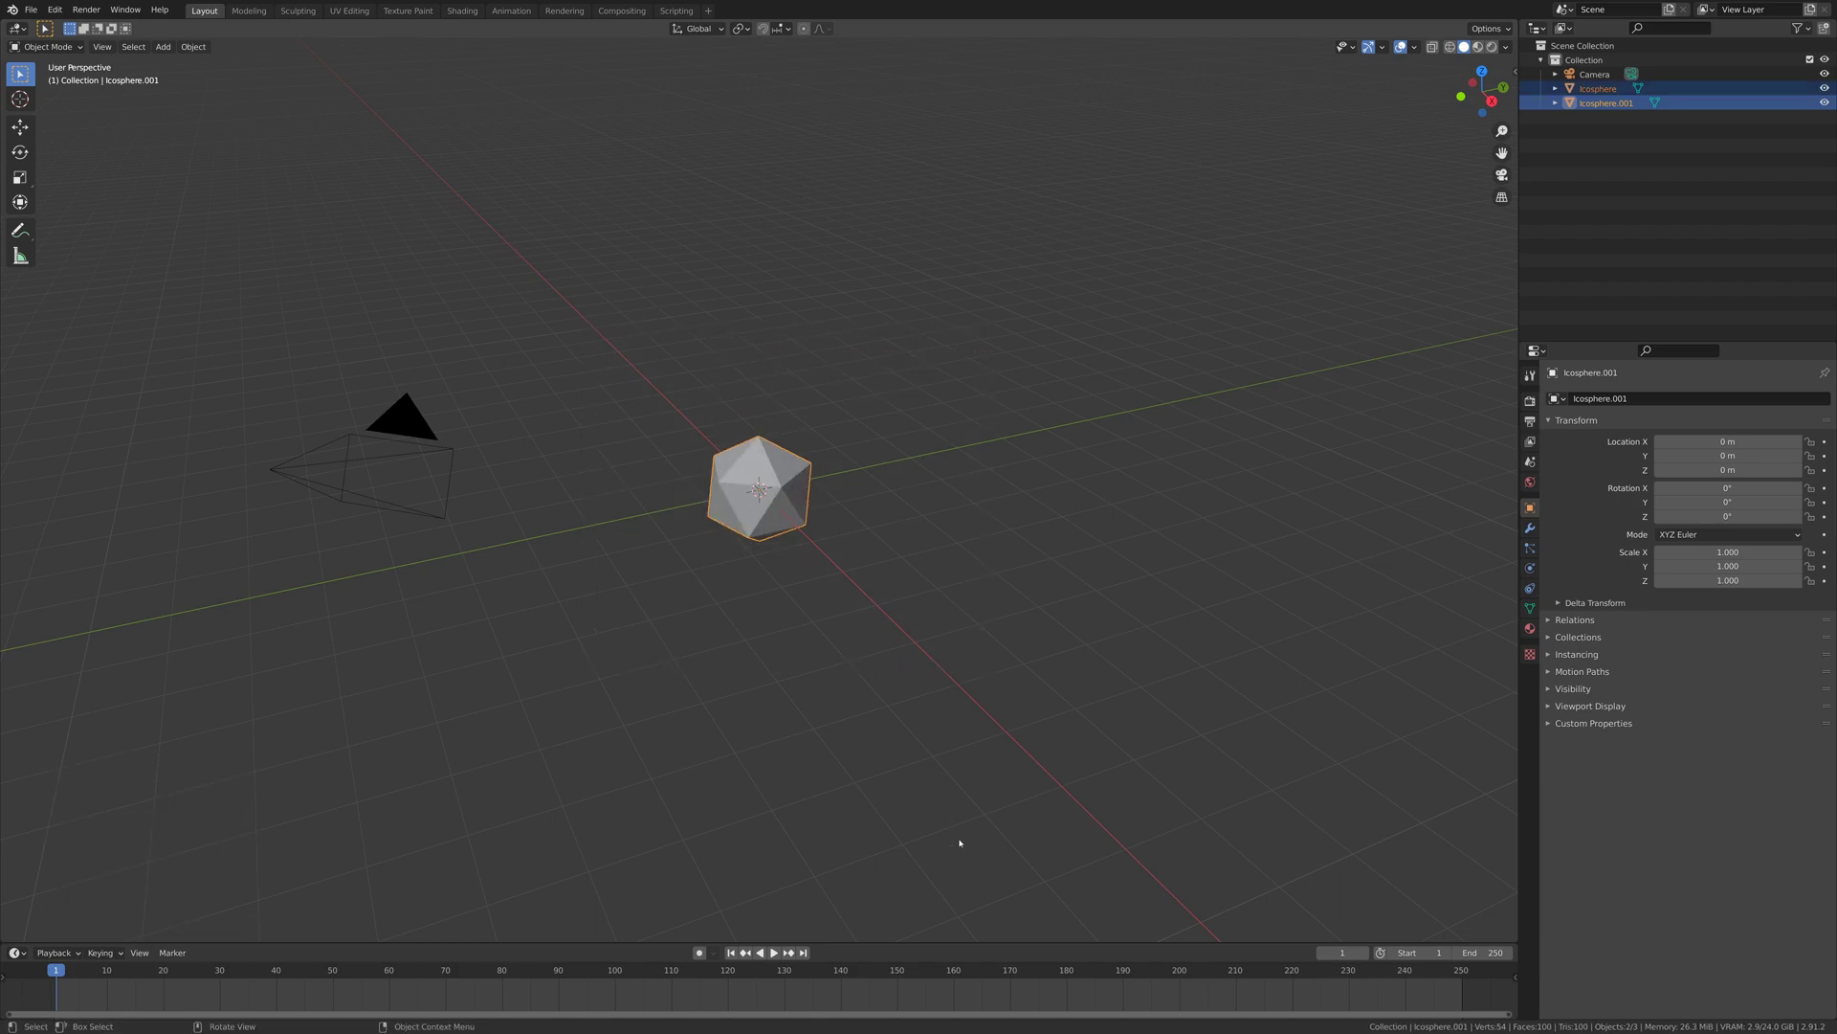
pyautogui.doubleClick(1606, 104)
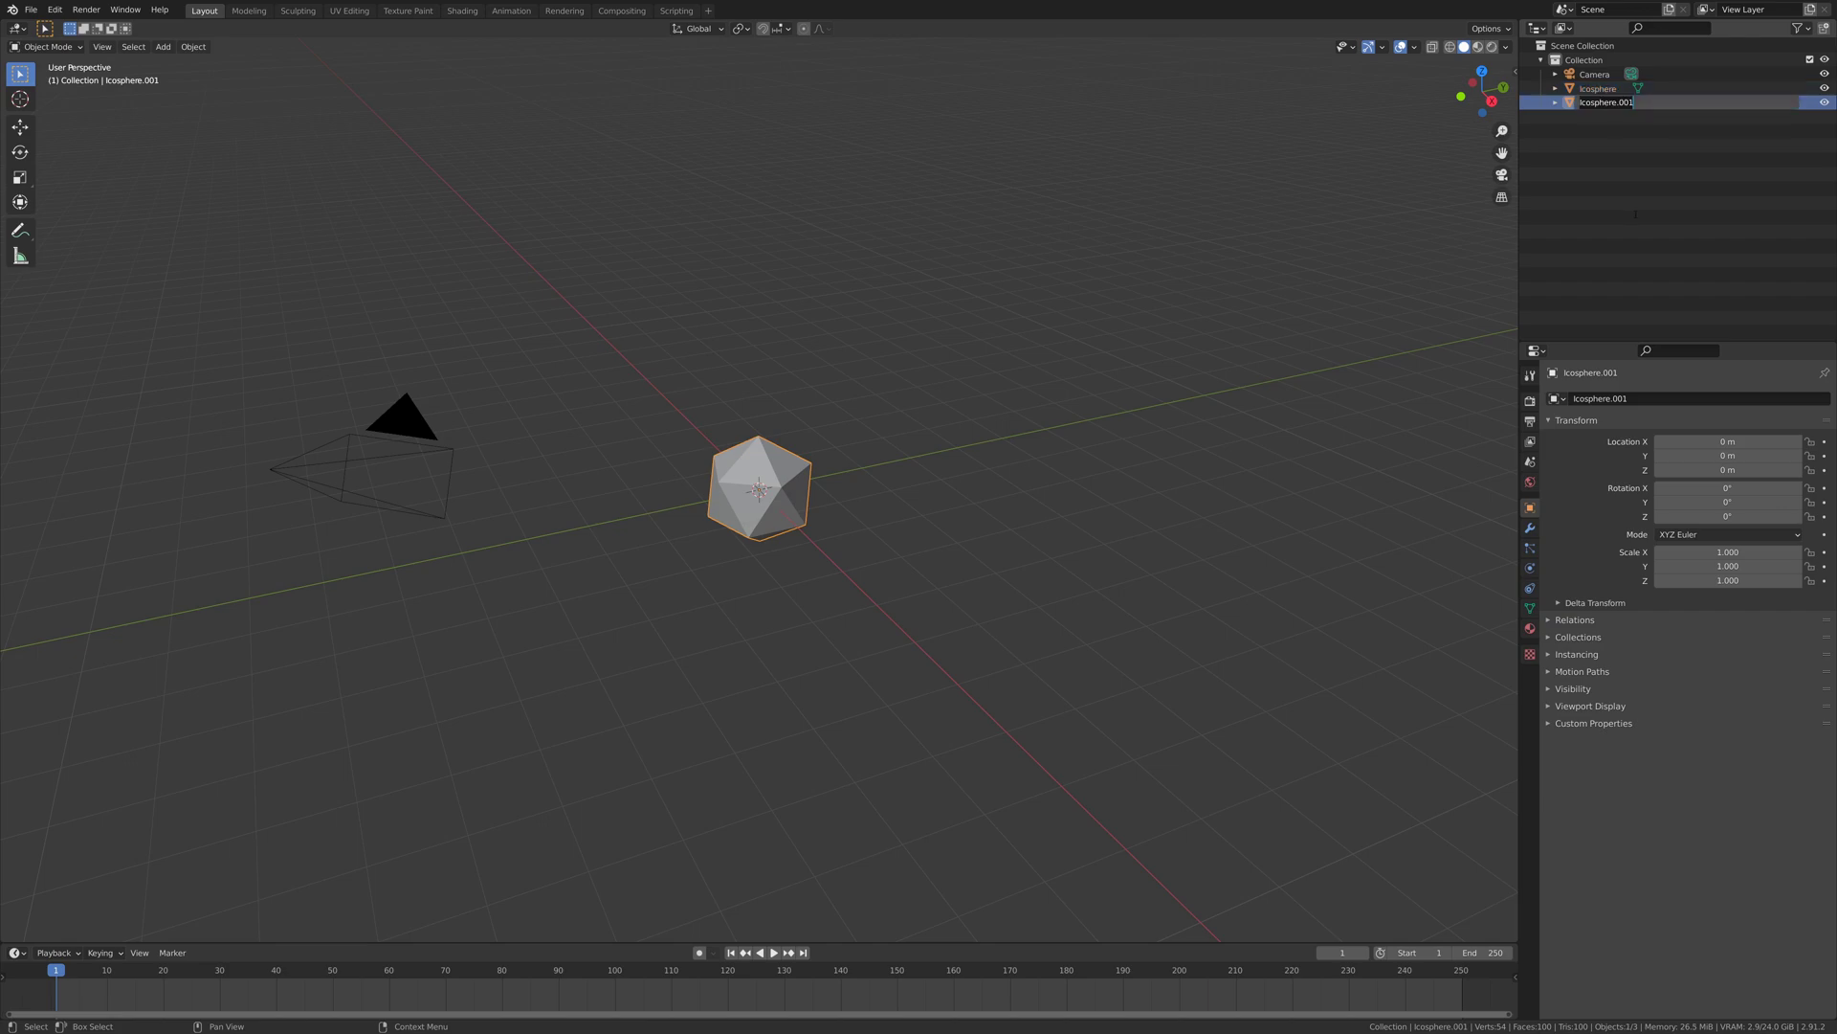
pyautogui.write('Partykewl')
pyautogui.doubleClick(1593, 92)
pyautogui.write('Partykewlato')
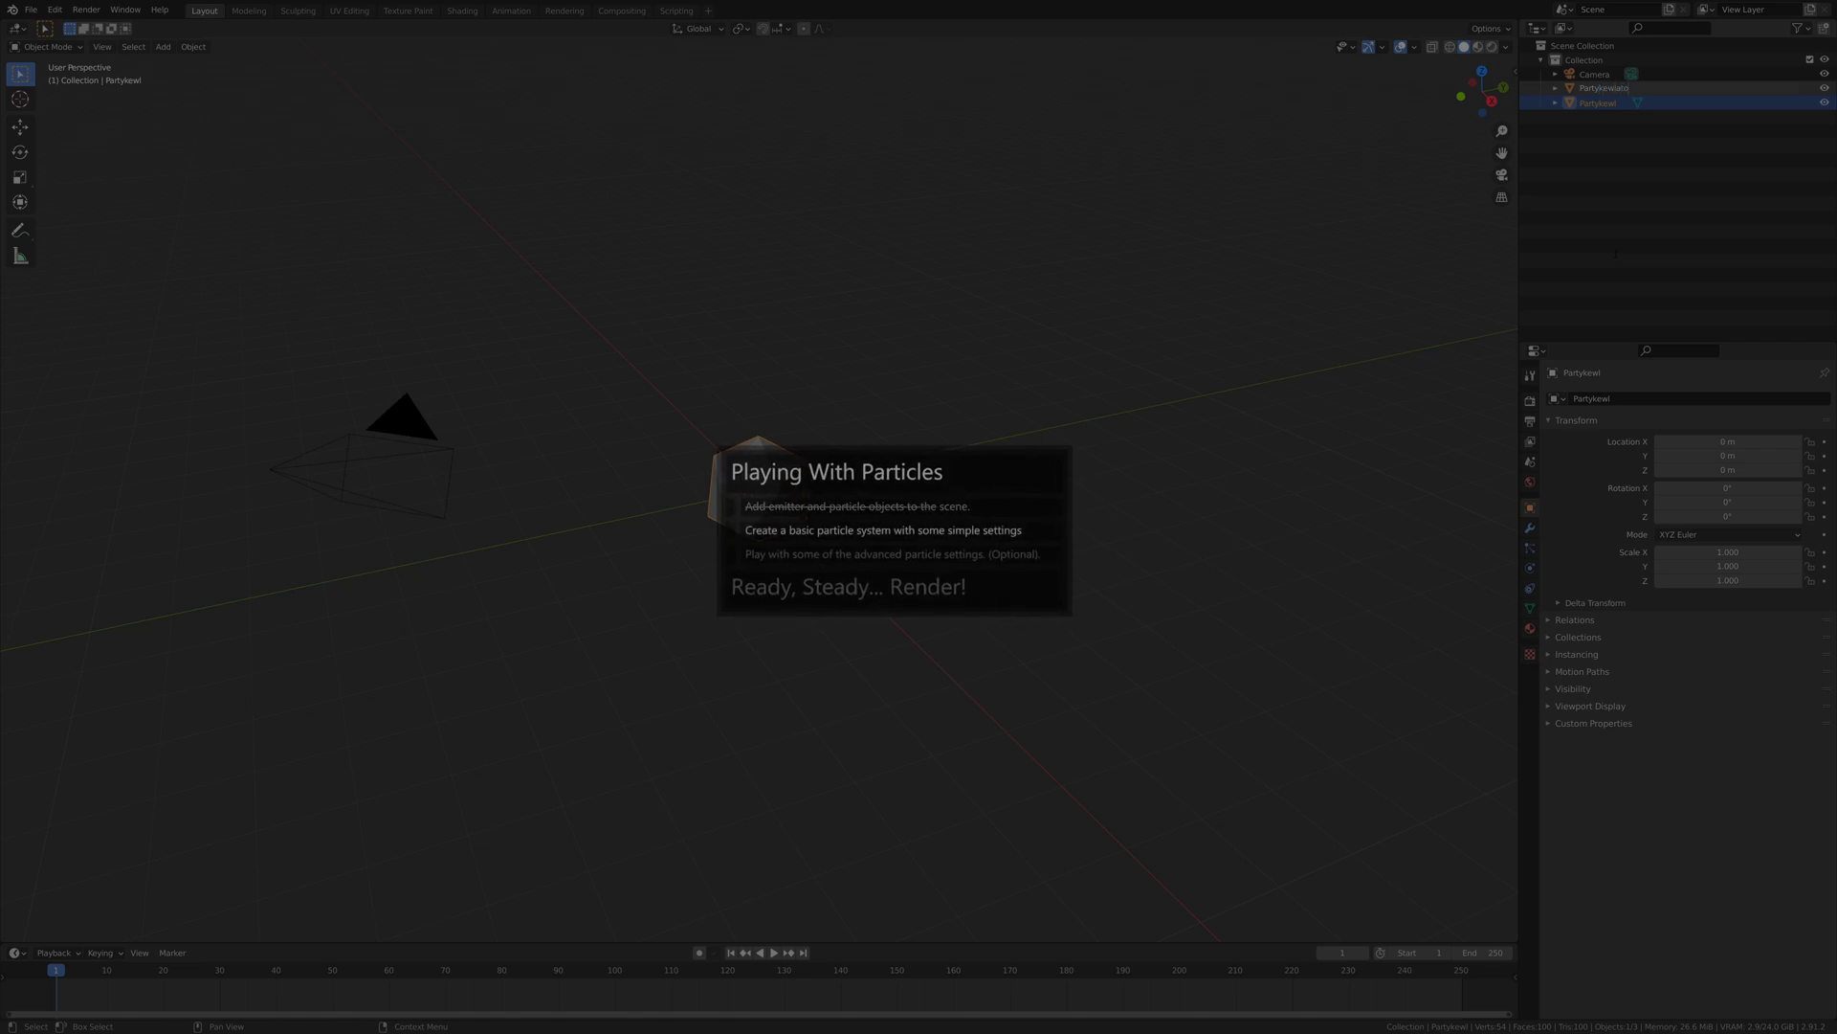
pyautogui.write('r')
pyautogui.press('Return')
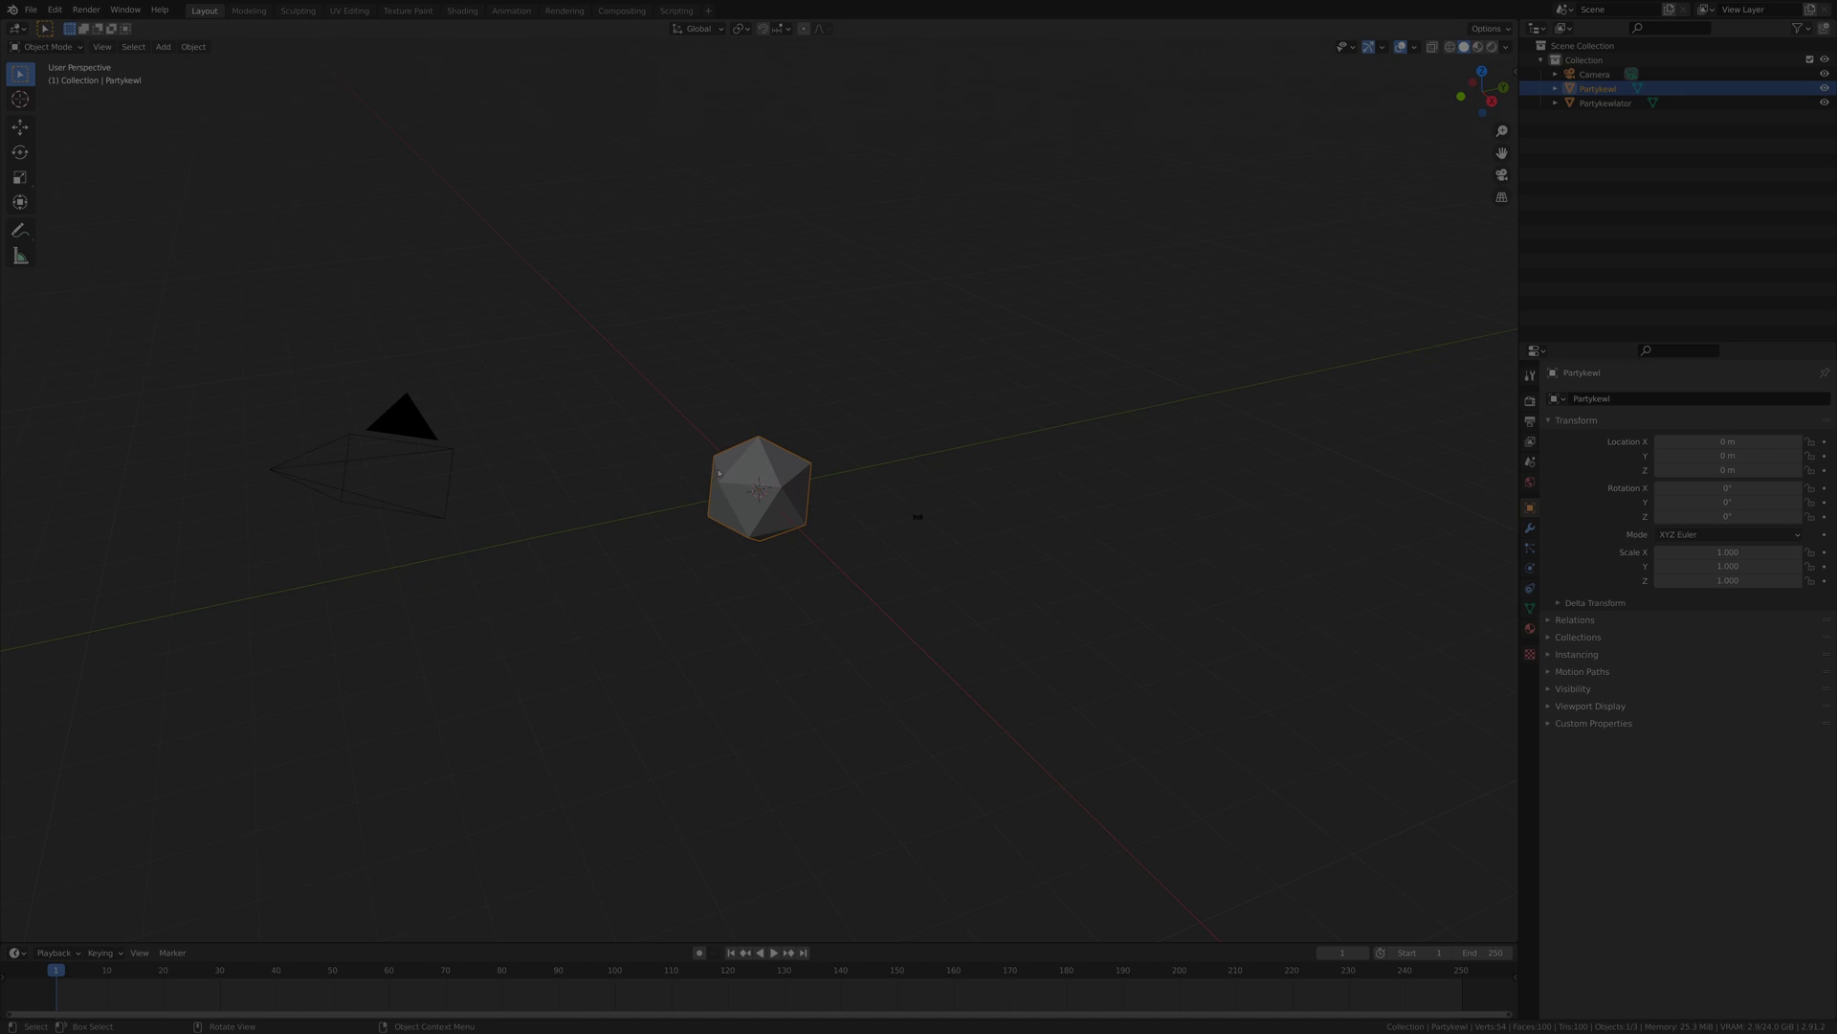
# - Hide Partykewl, select Partykewlator, and set the scene to 60 fps ending at frame 61
pyautogui.press('h')
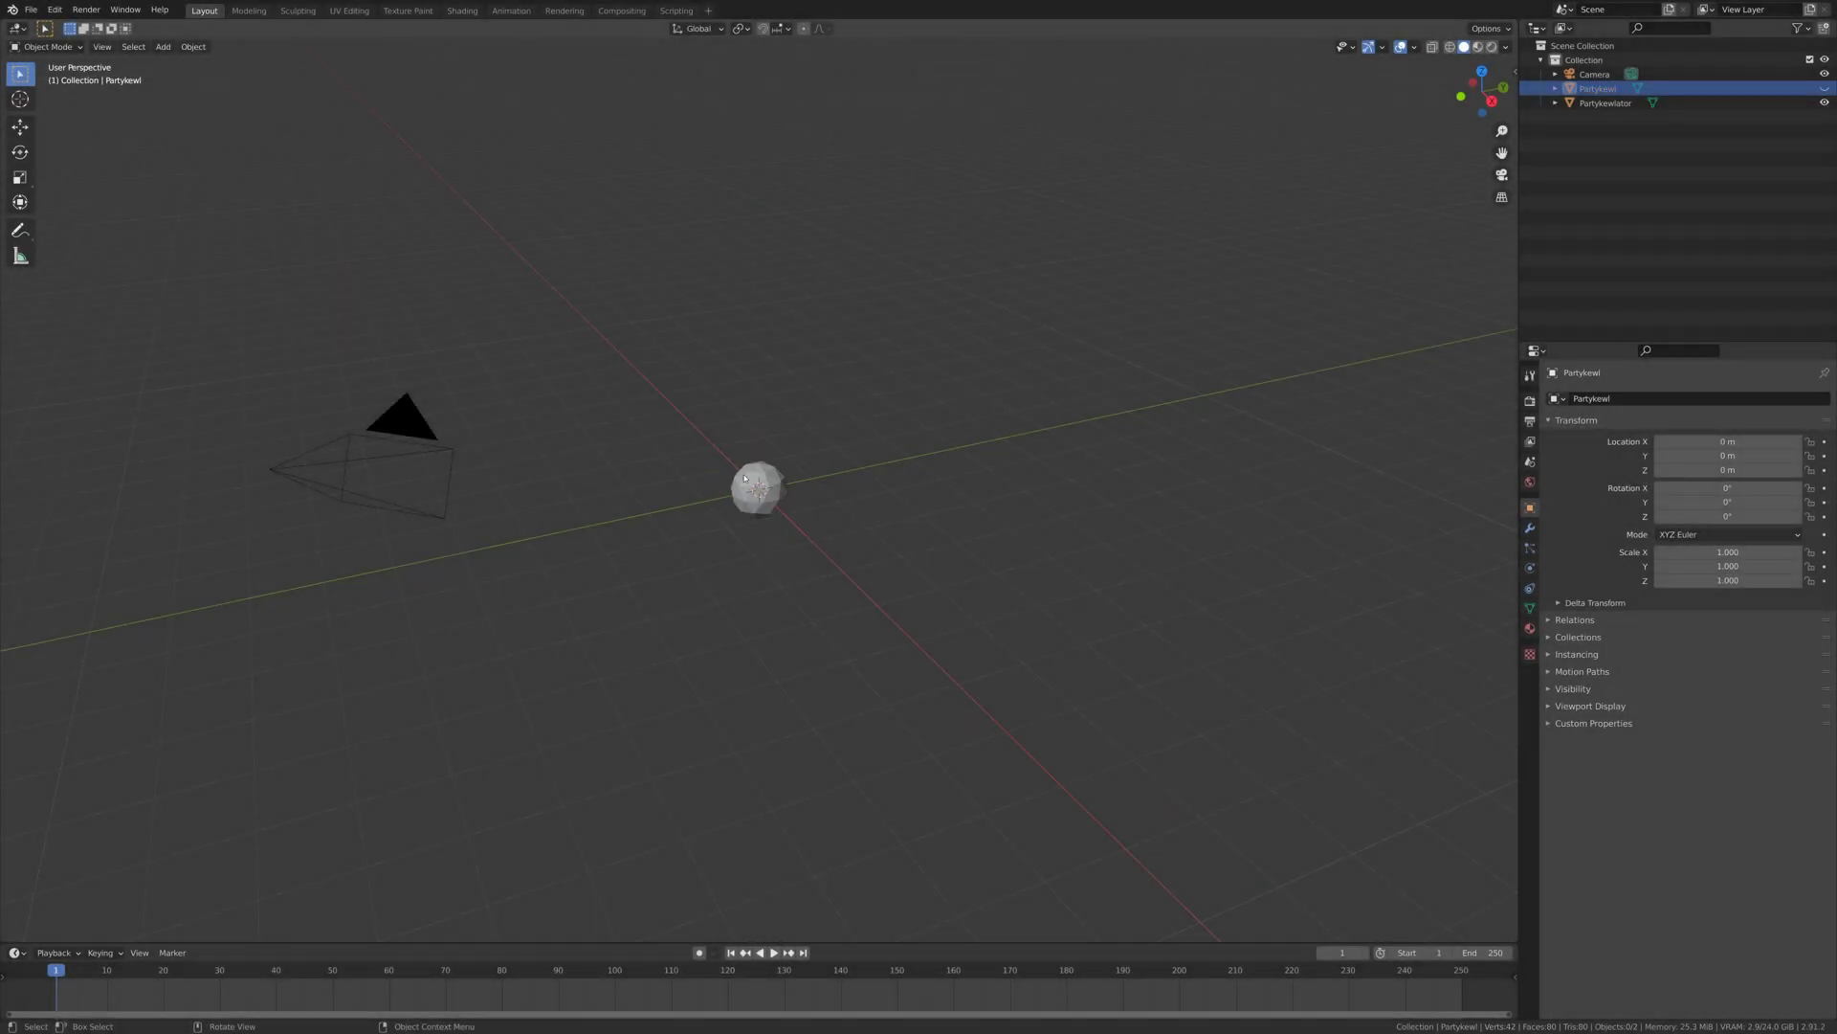
pyautogui.click(745, 478)
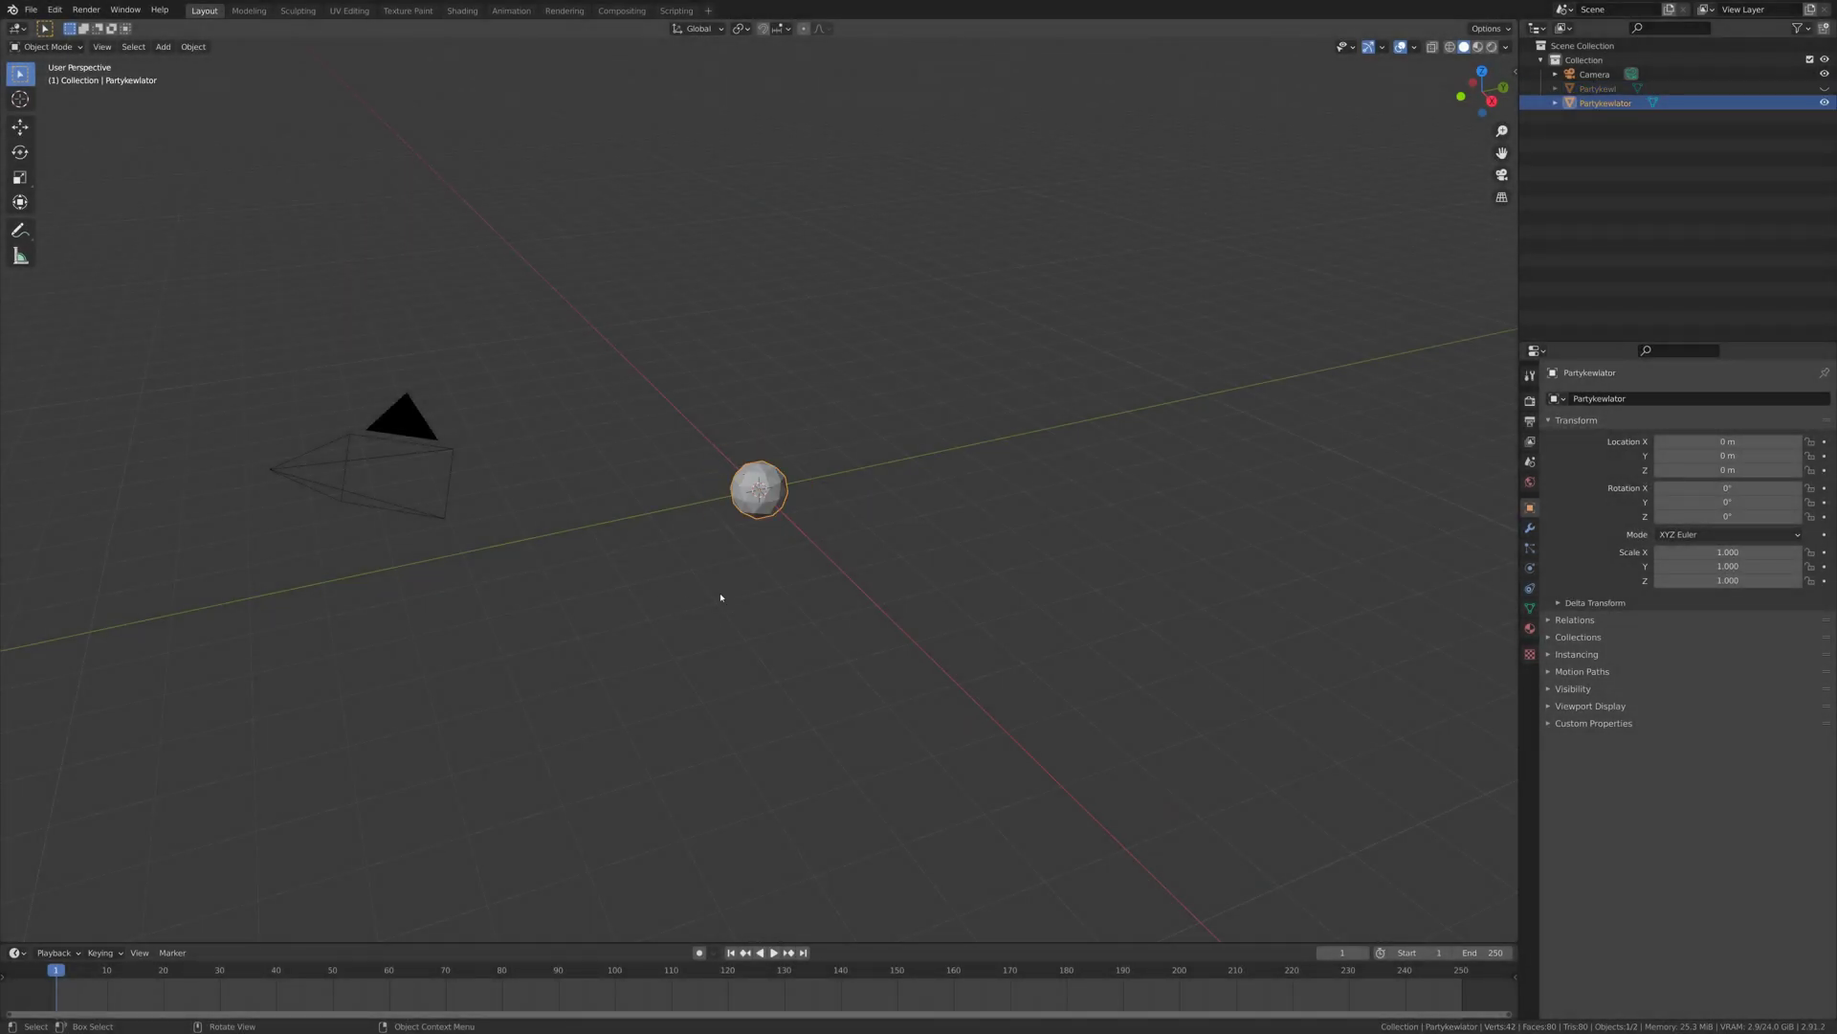
pyautogui.click(1530, 422)
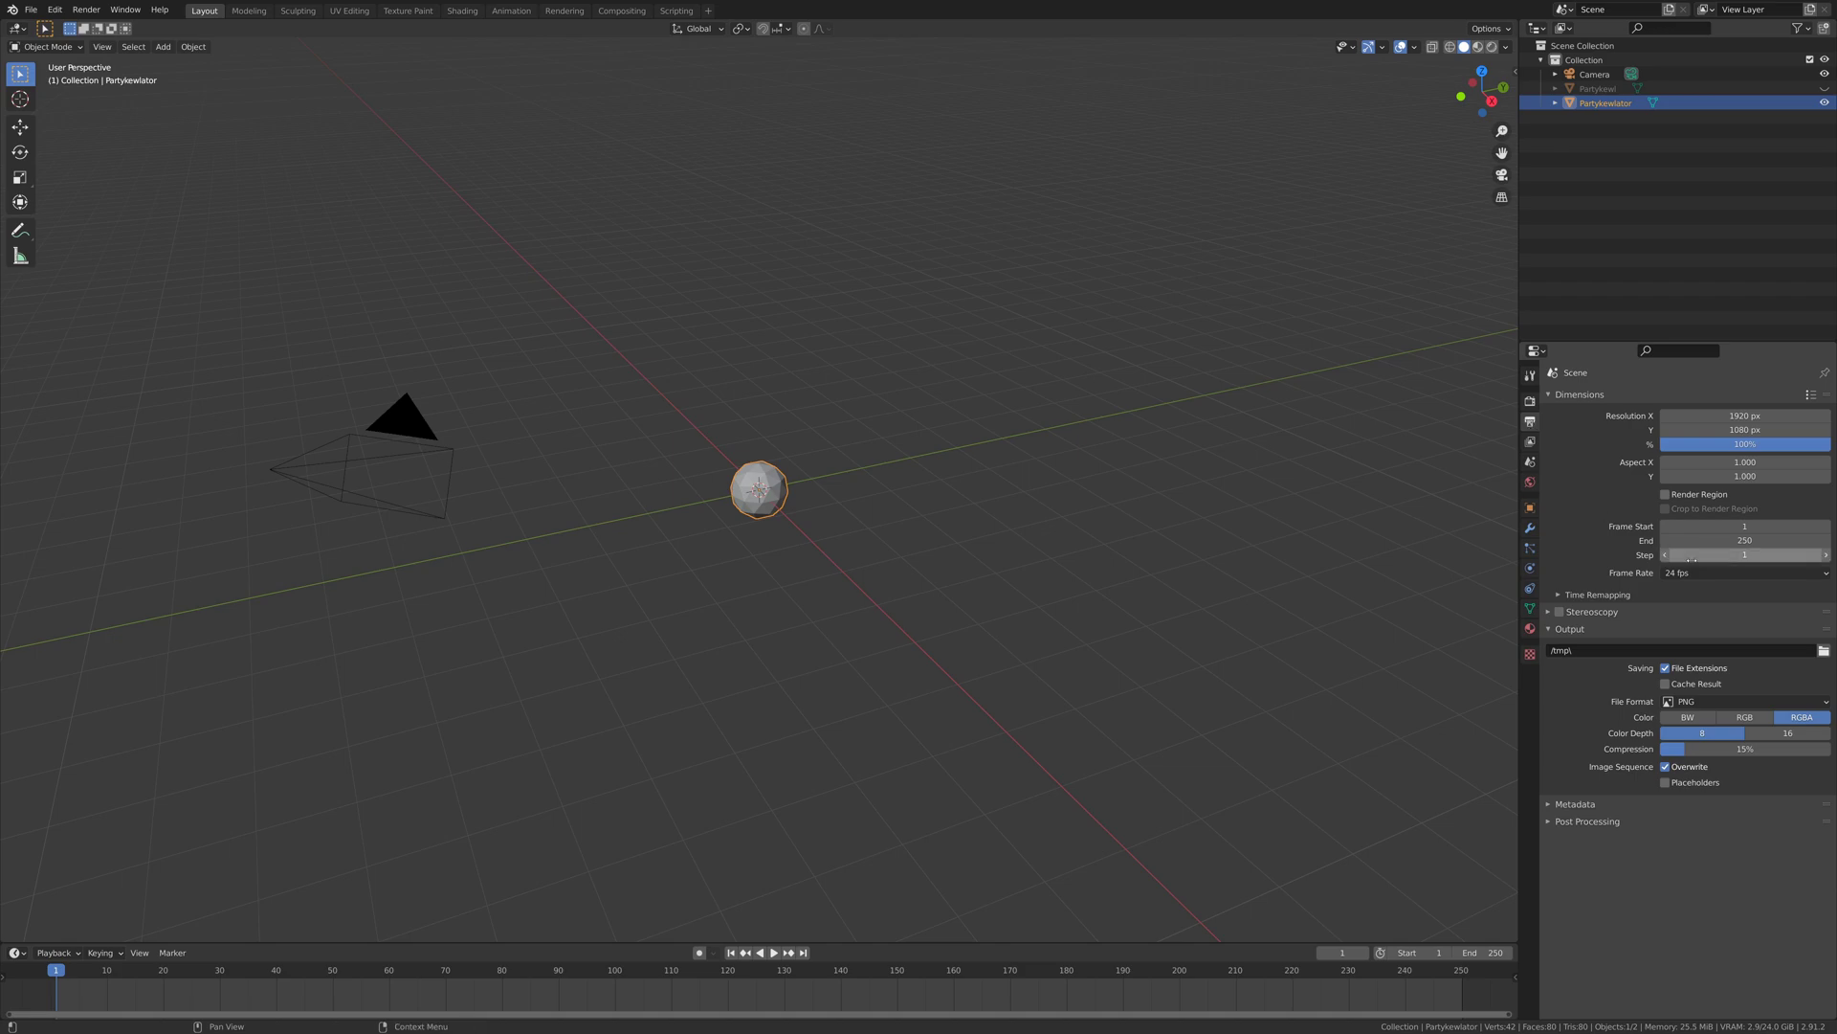
pyautogui.click(1723, 572)
pyautogui.click(1701, 689)
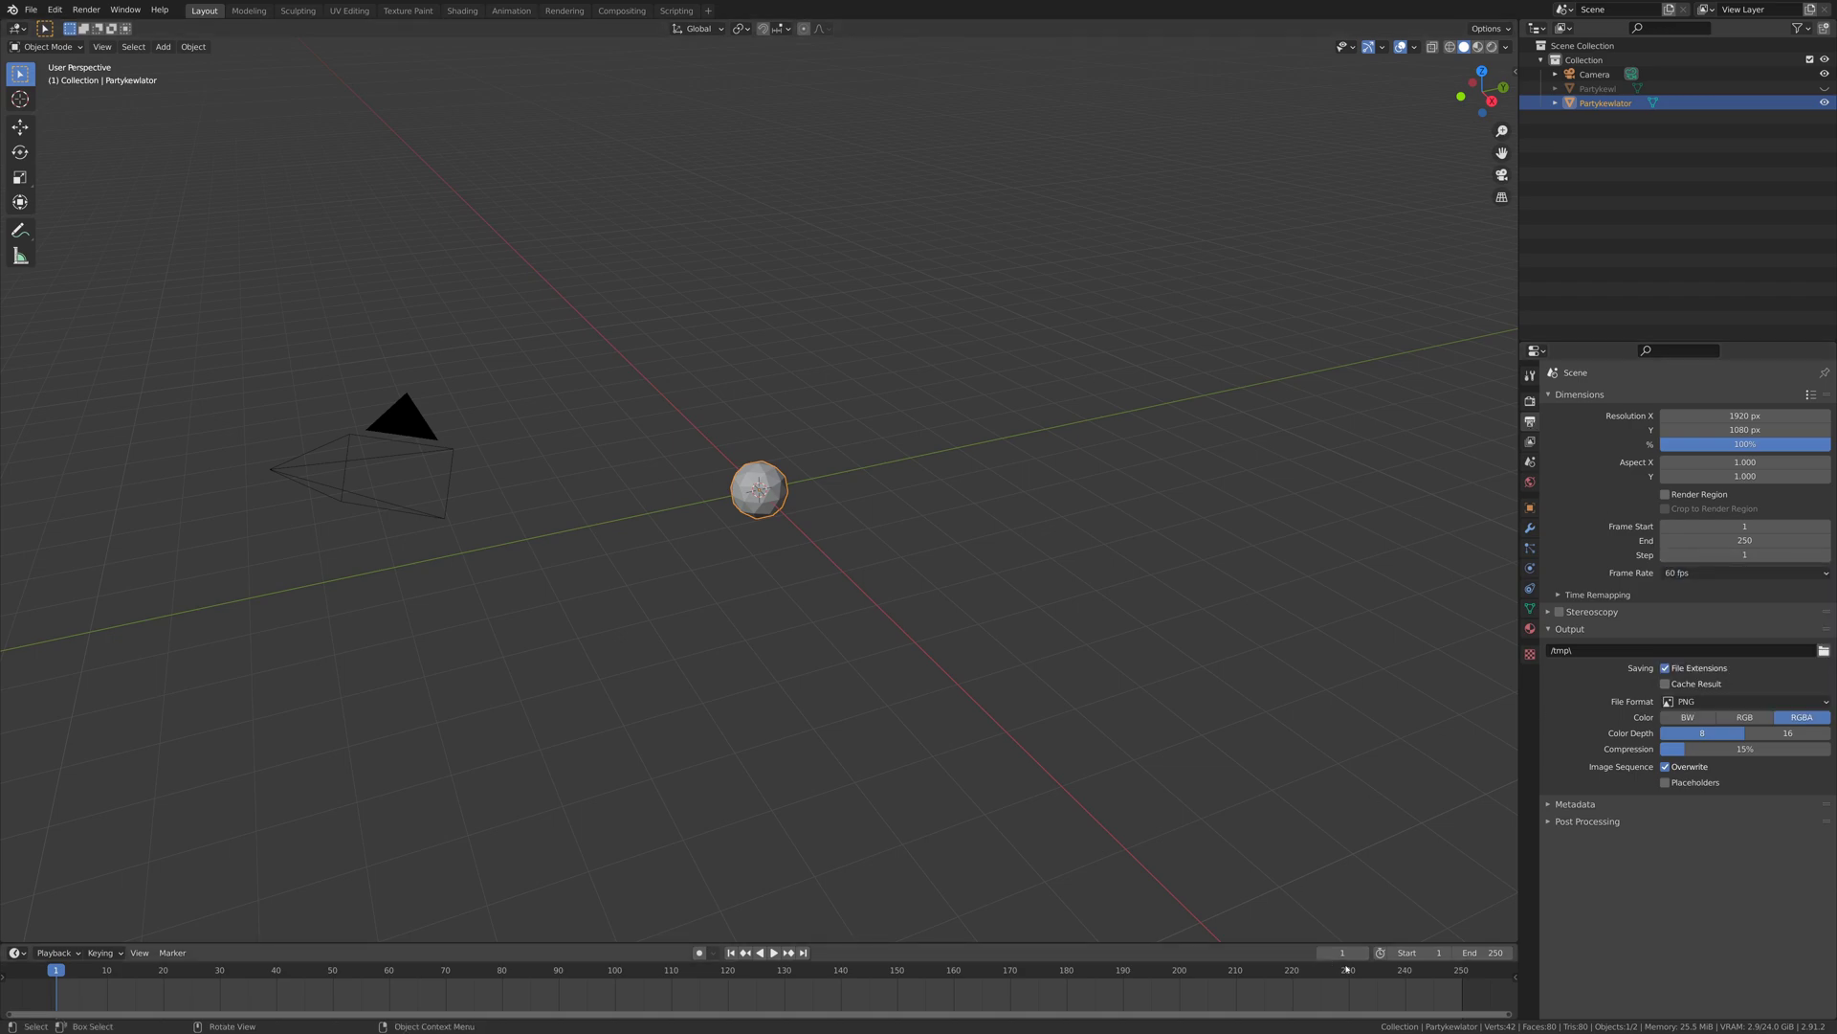
pyautogui.click(1483, 950)
pyautogui.write('61')
pyautogui.press('Return')
# - Add a particle system to Partykewlator: emission ends frame 1, lifetime 60, lifetime randomness 0.75
pyautogui.click(1529, 547)
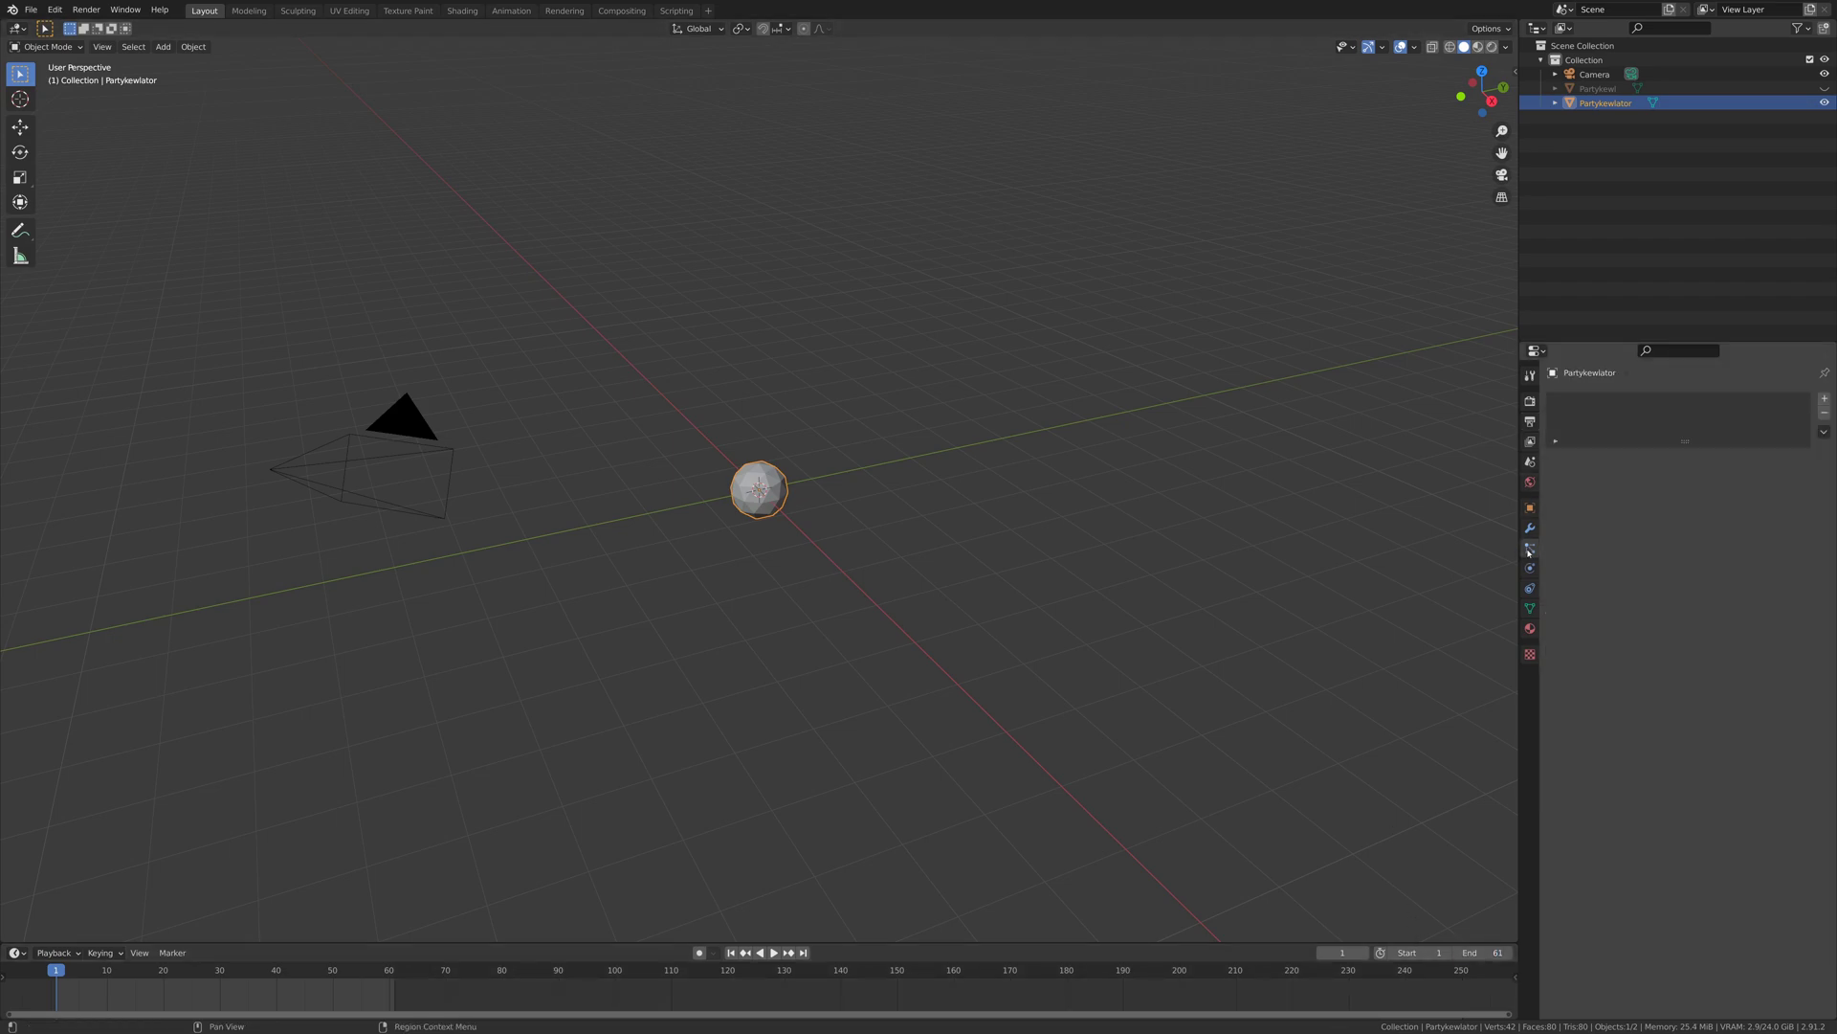
pyautogui.click(1825, 400)
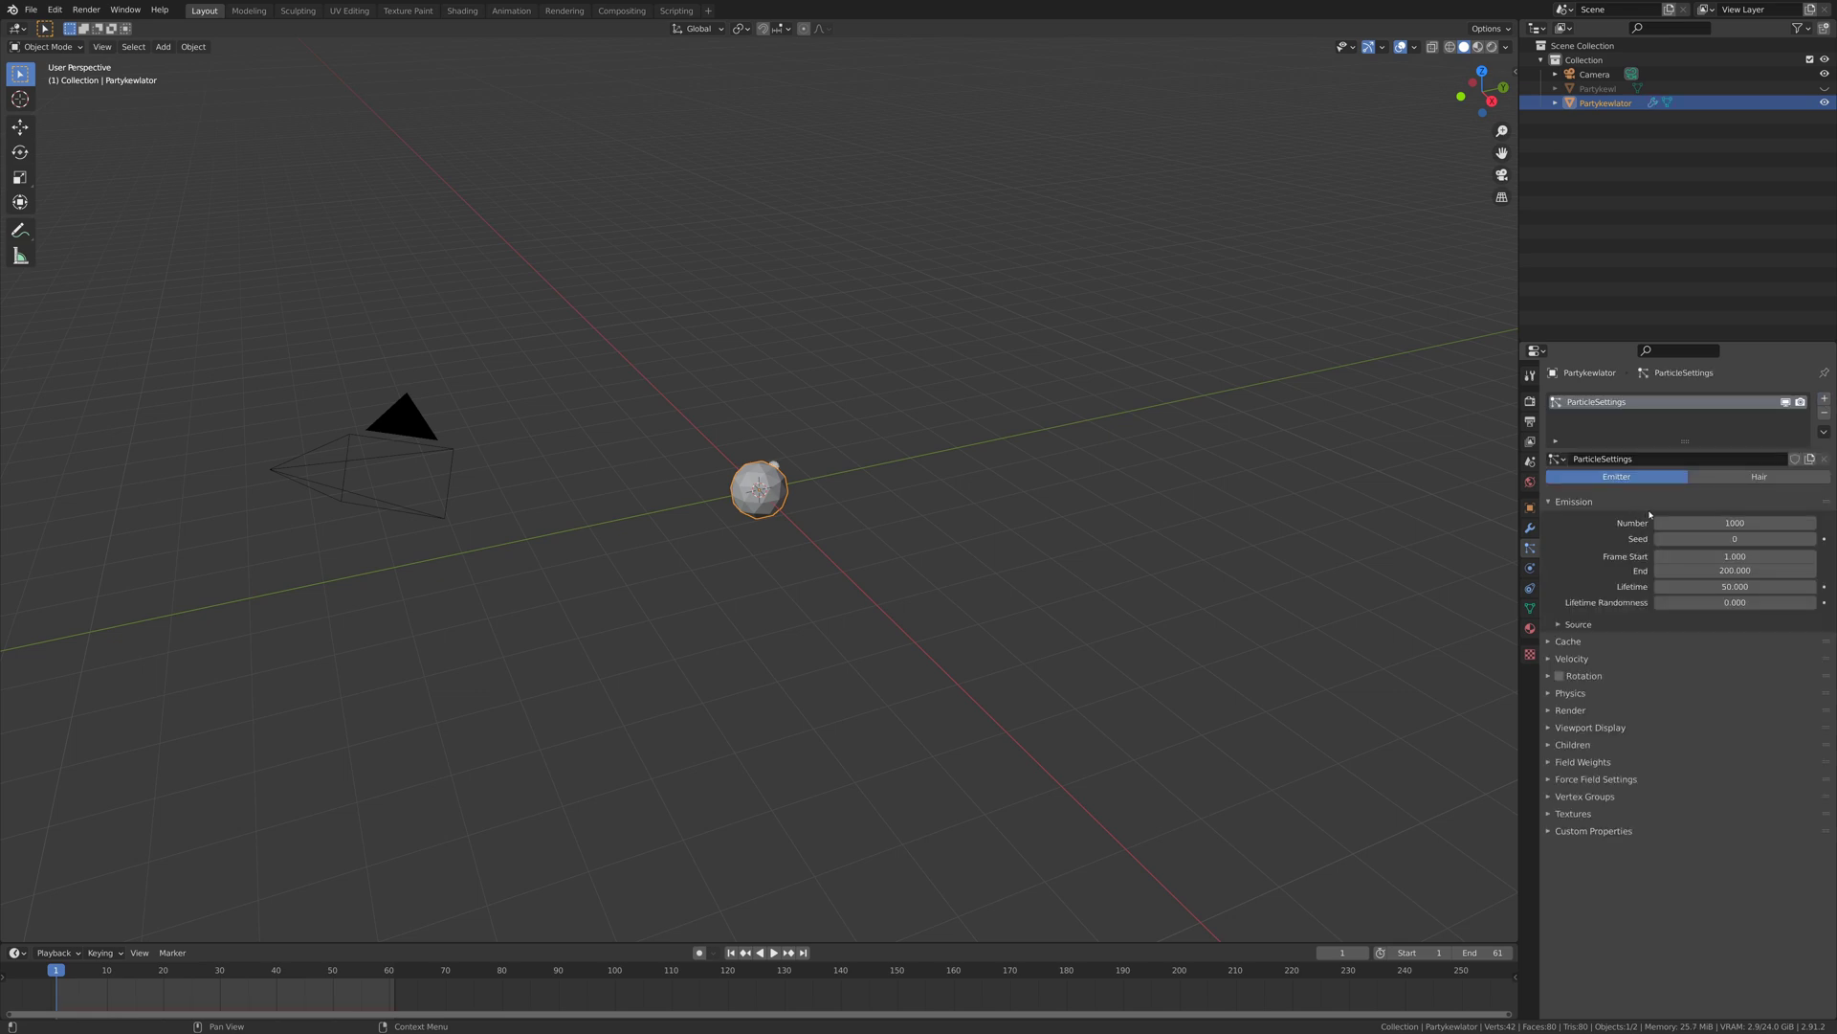
pyautogui.click(1715, 569)
pyautogui.write('200.0')
pyautogui.write('1')
pyautogui.press('Return')
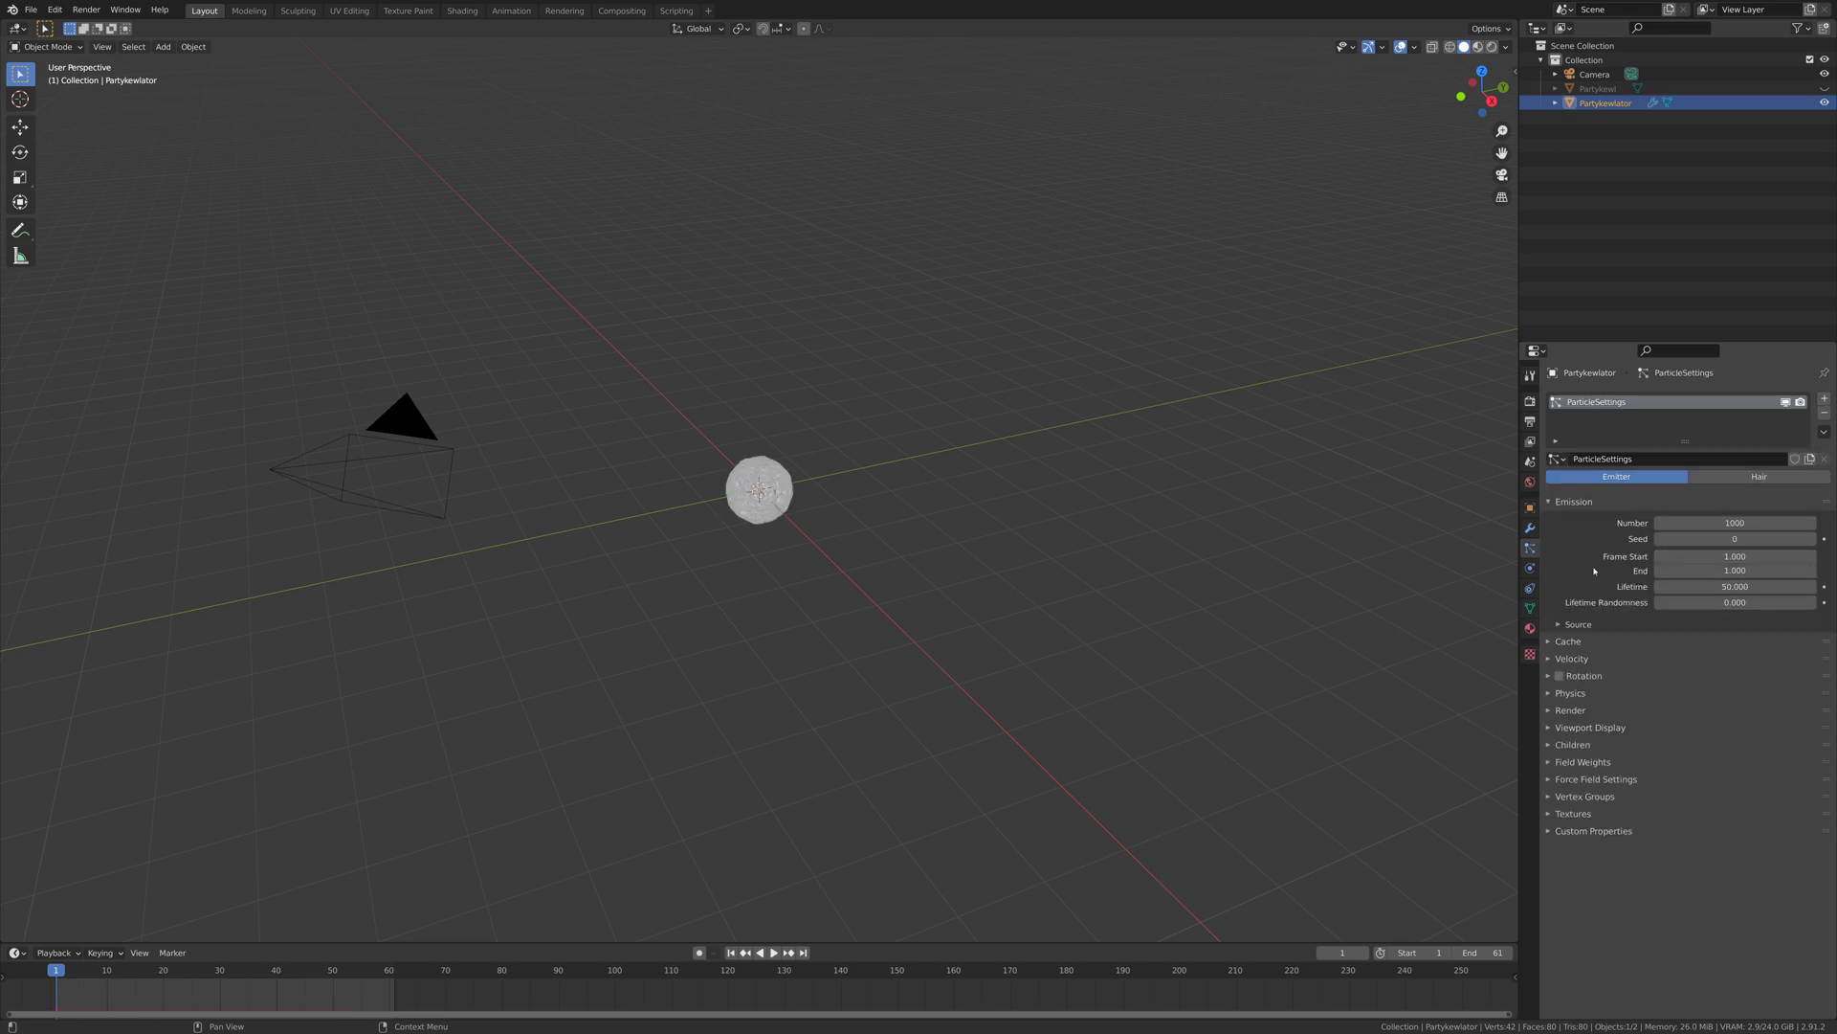
pyautogui.click(1722, 585)
pyautogui.write('60')
pyautogui.press('Return')
pyautogui.click(1713, 602)
pyautogui.write('0')
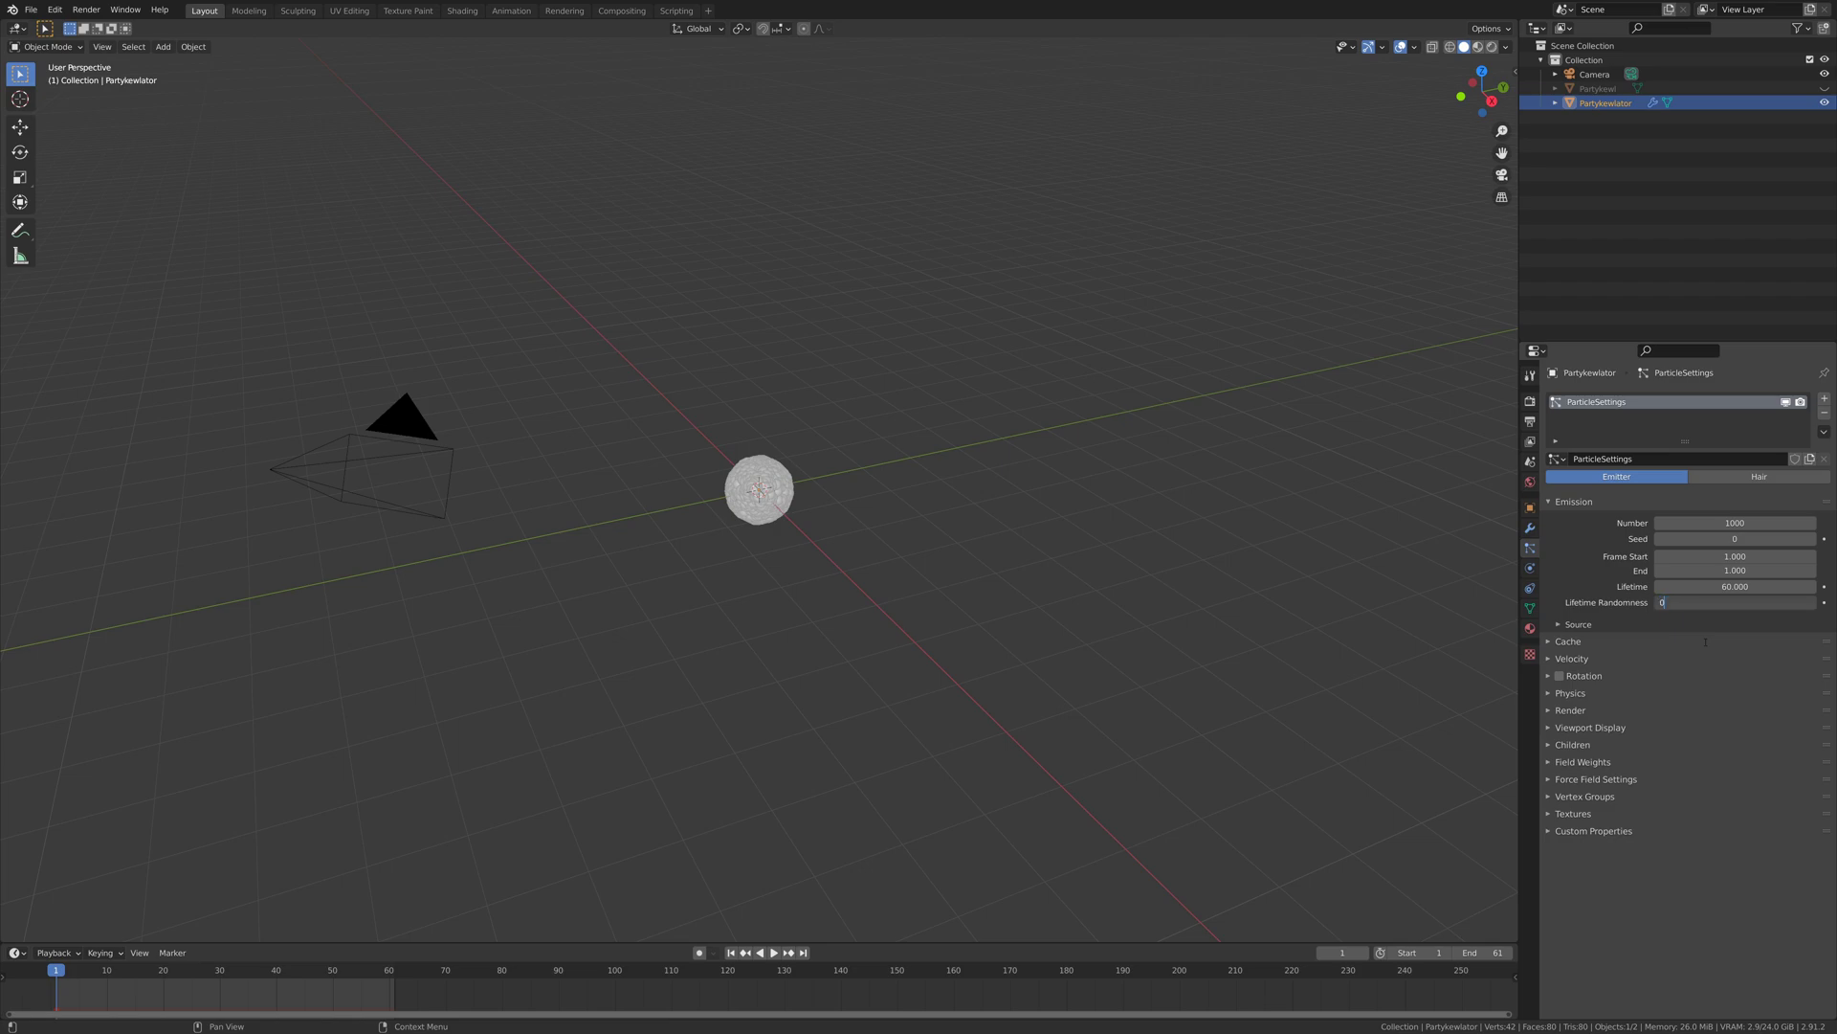
pyautogui.write('.75')
pyautogui.press('Return')
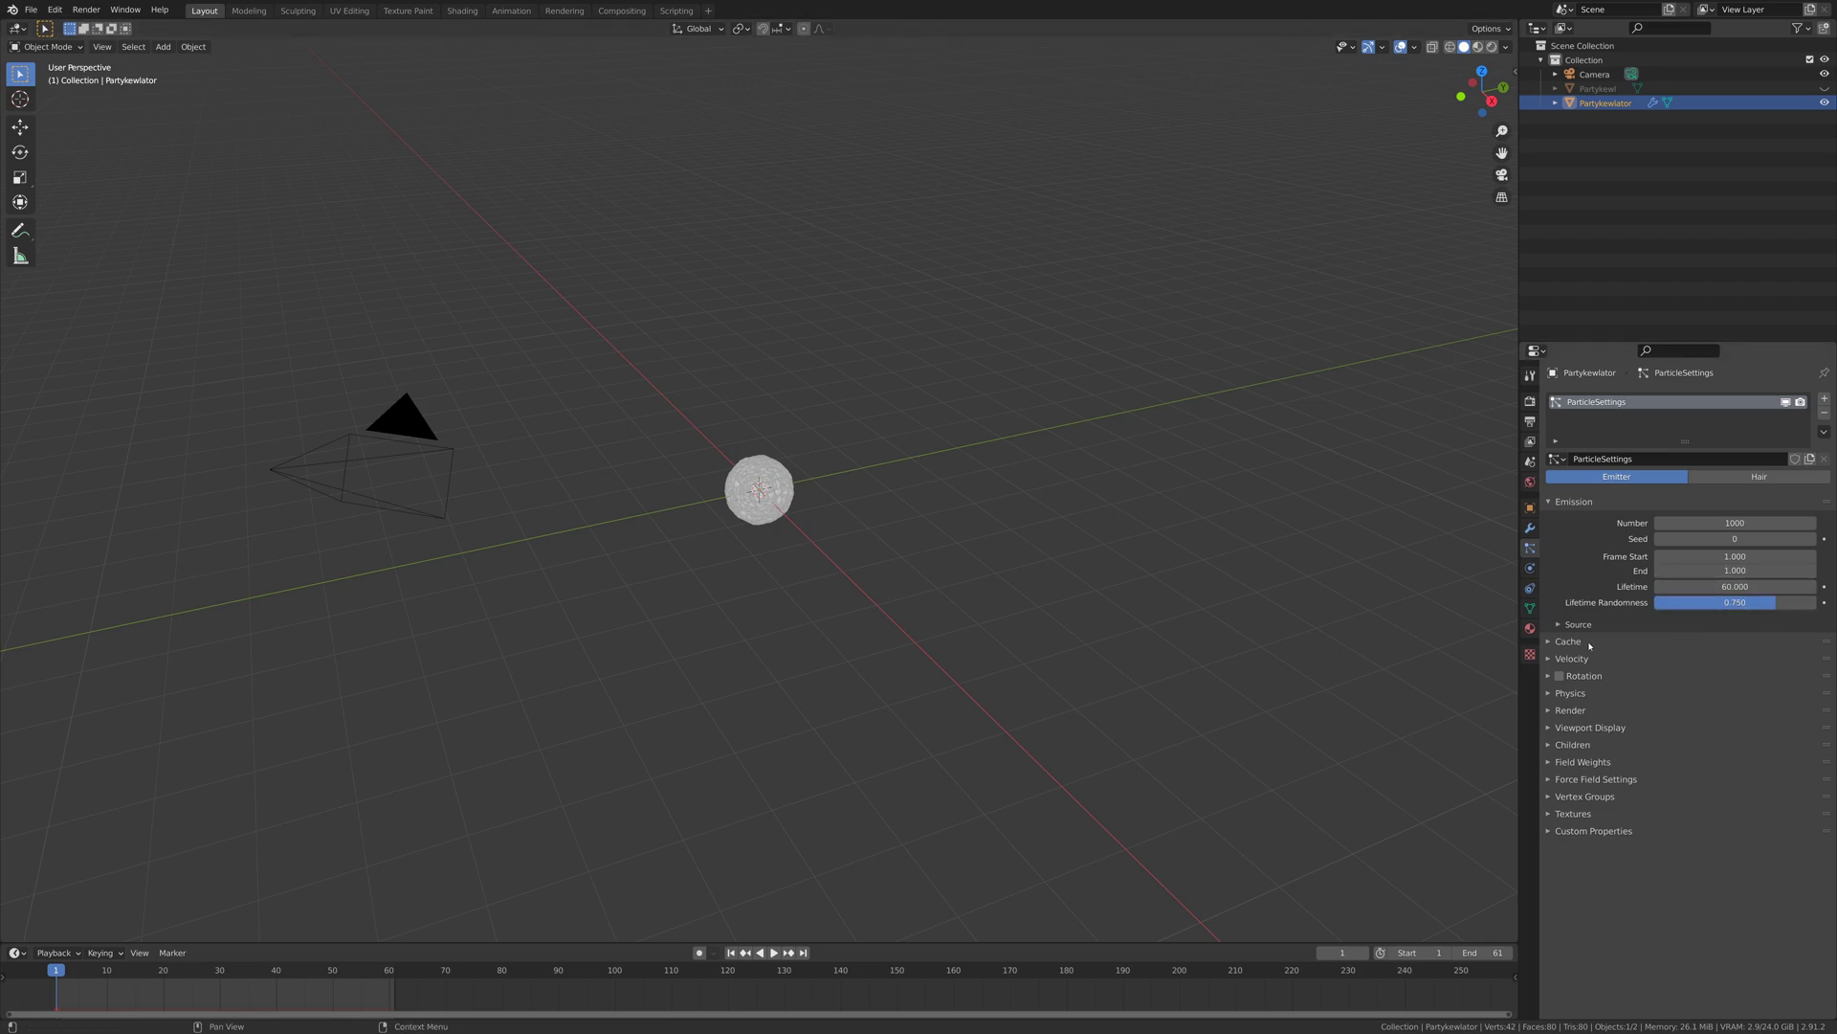
# - Emit particles from the volume with even distribution turned off
pyautogui.click(1561, 624)
pyautogui.click(1701, 647)
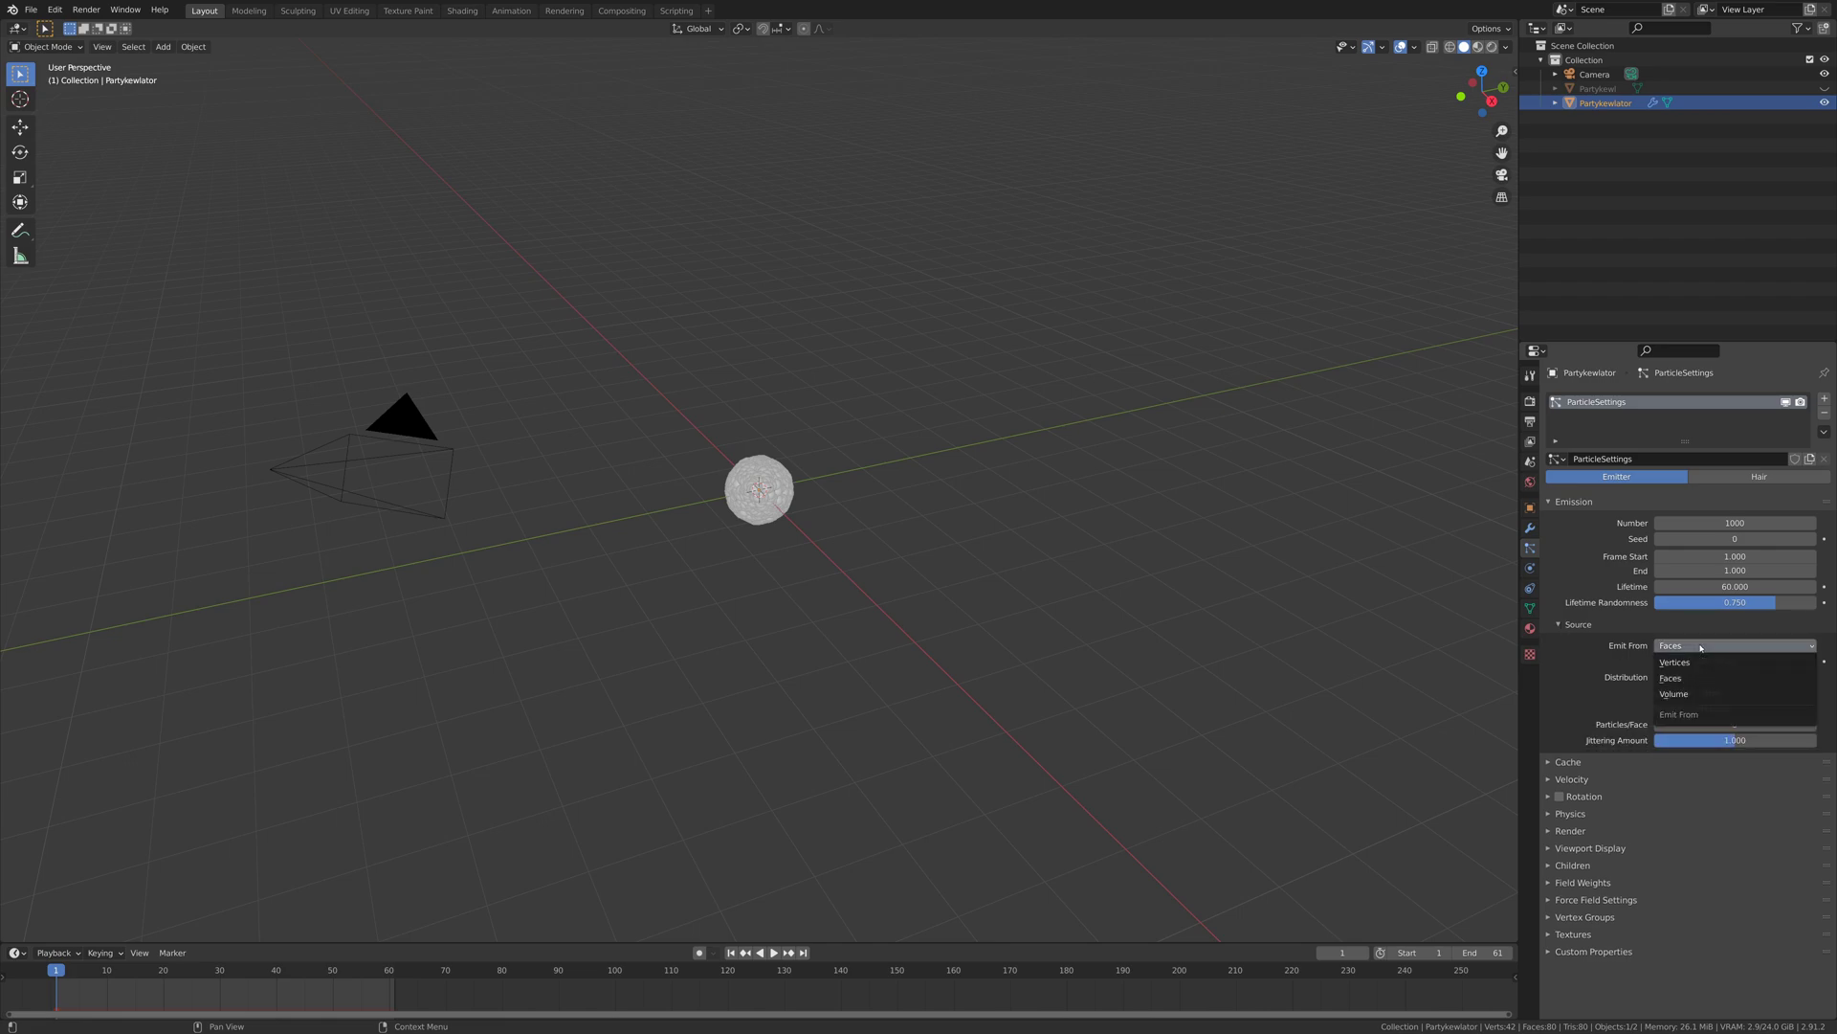
pyautogui.click(1700, 647)
pyautogui.click(1701, 647)
pyautogui.click(1689, 694)
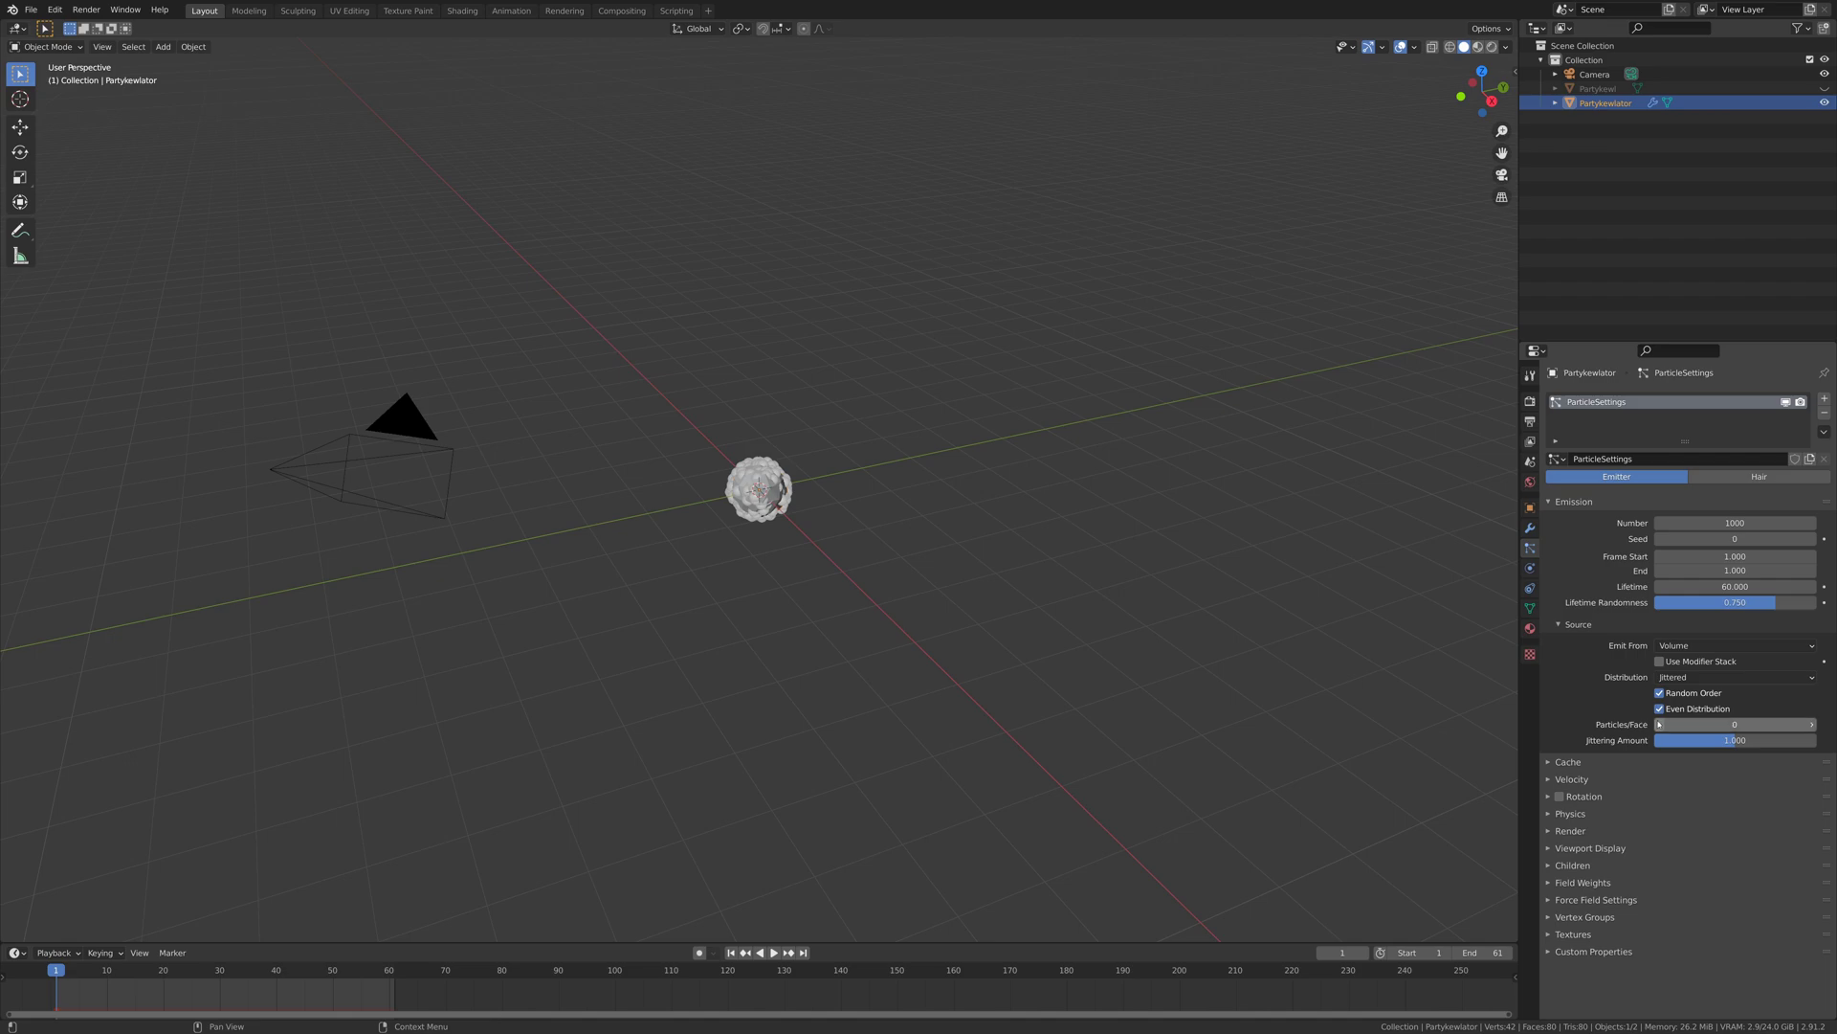
pyautogui.click(1659, 709)
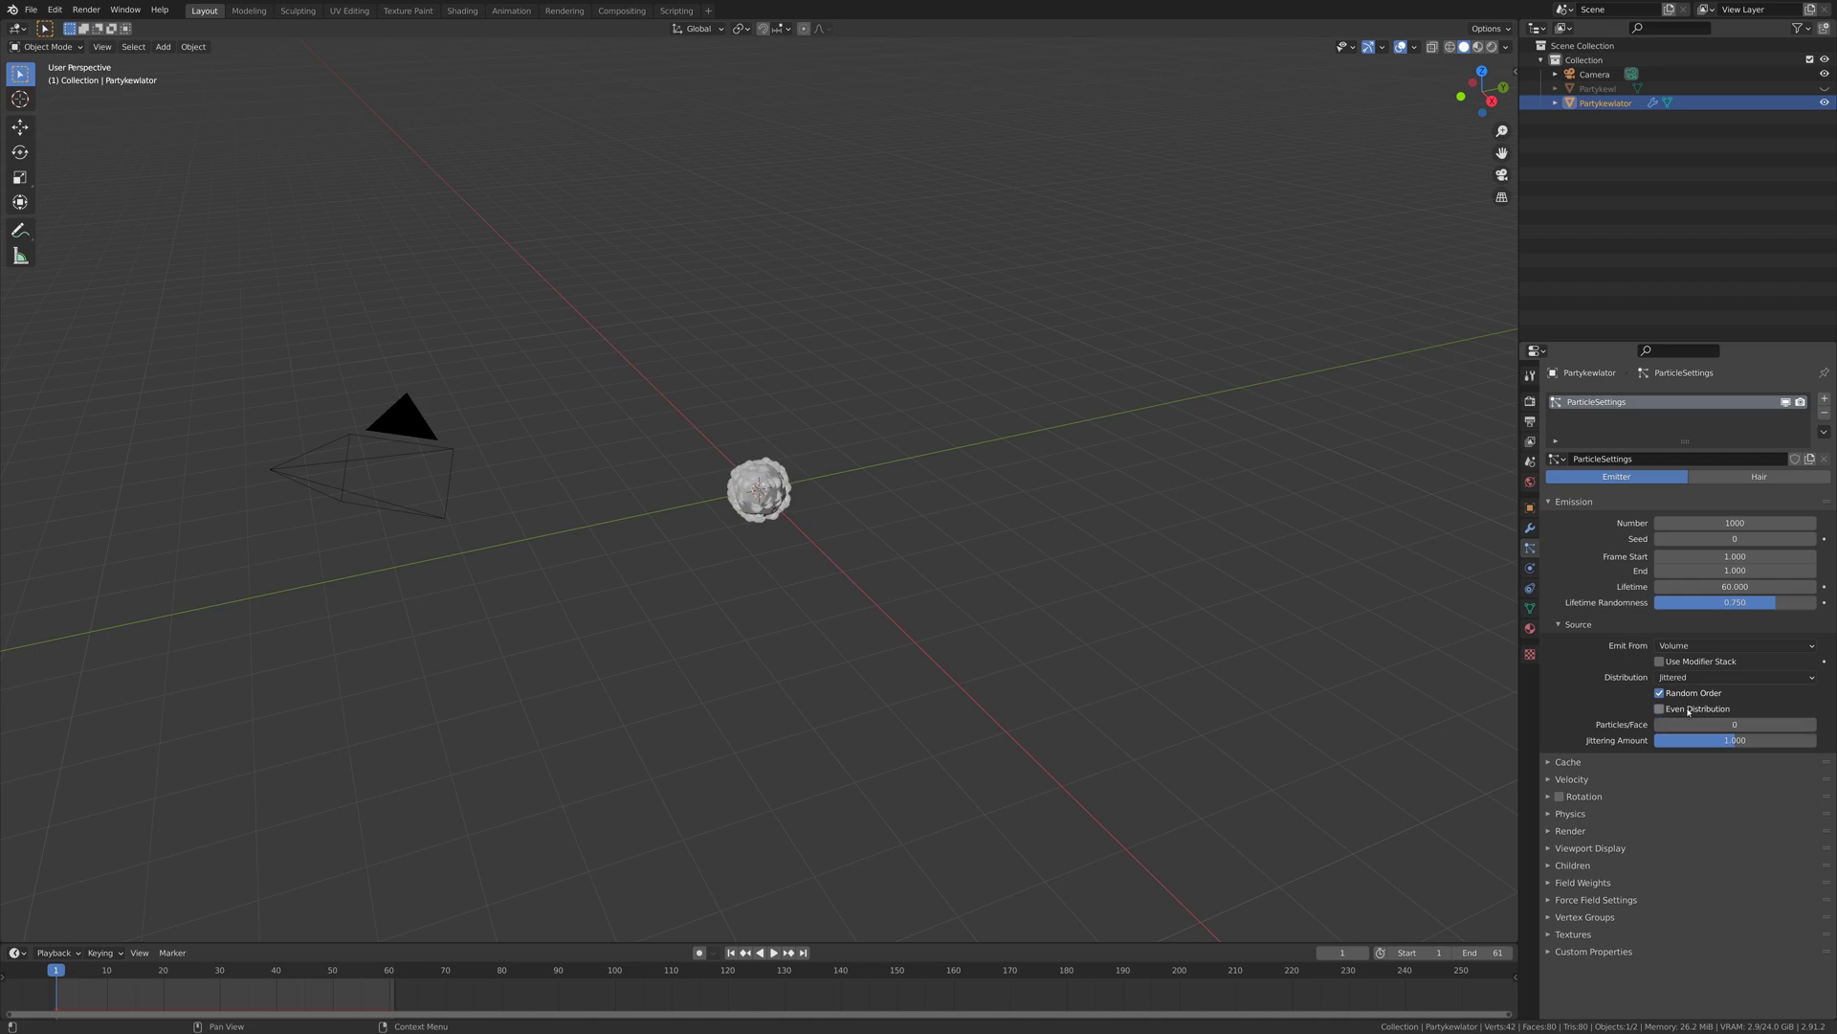
# - Set particle normal velocity to 2 m/s with velocity randomize 0.25
pyautogui.click(1550, 779)
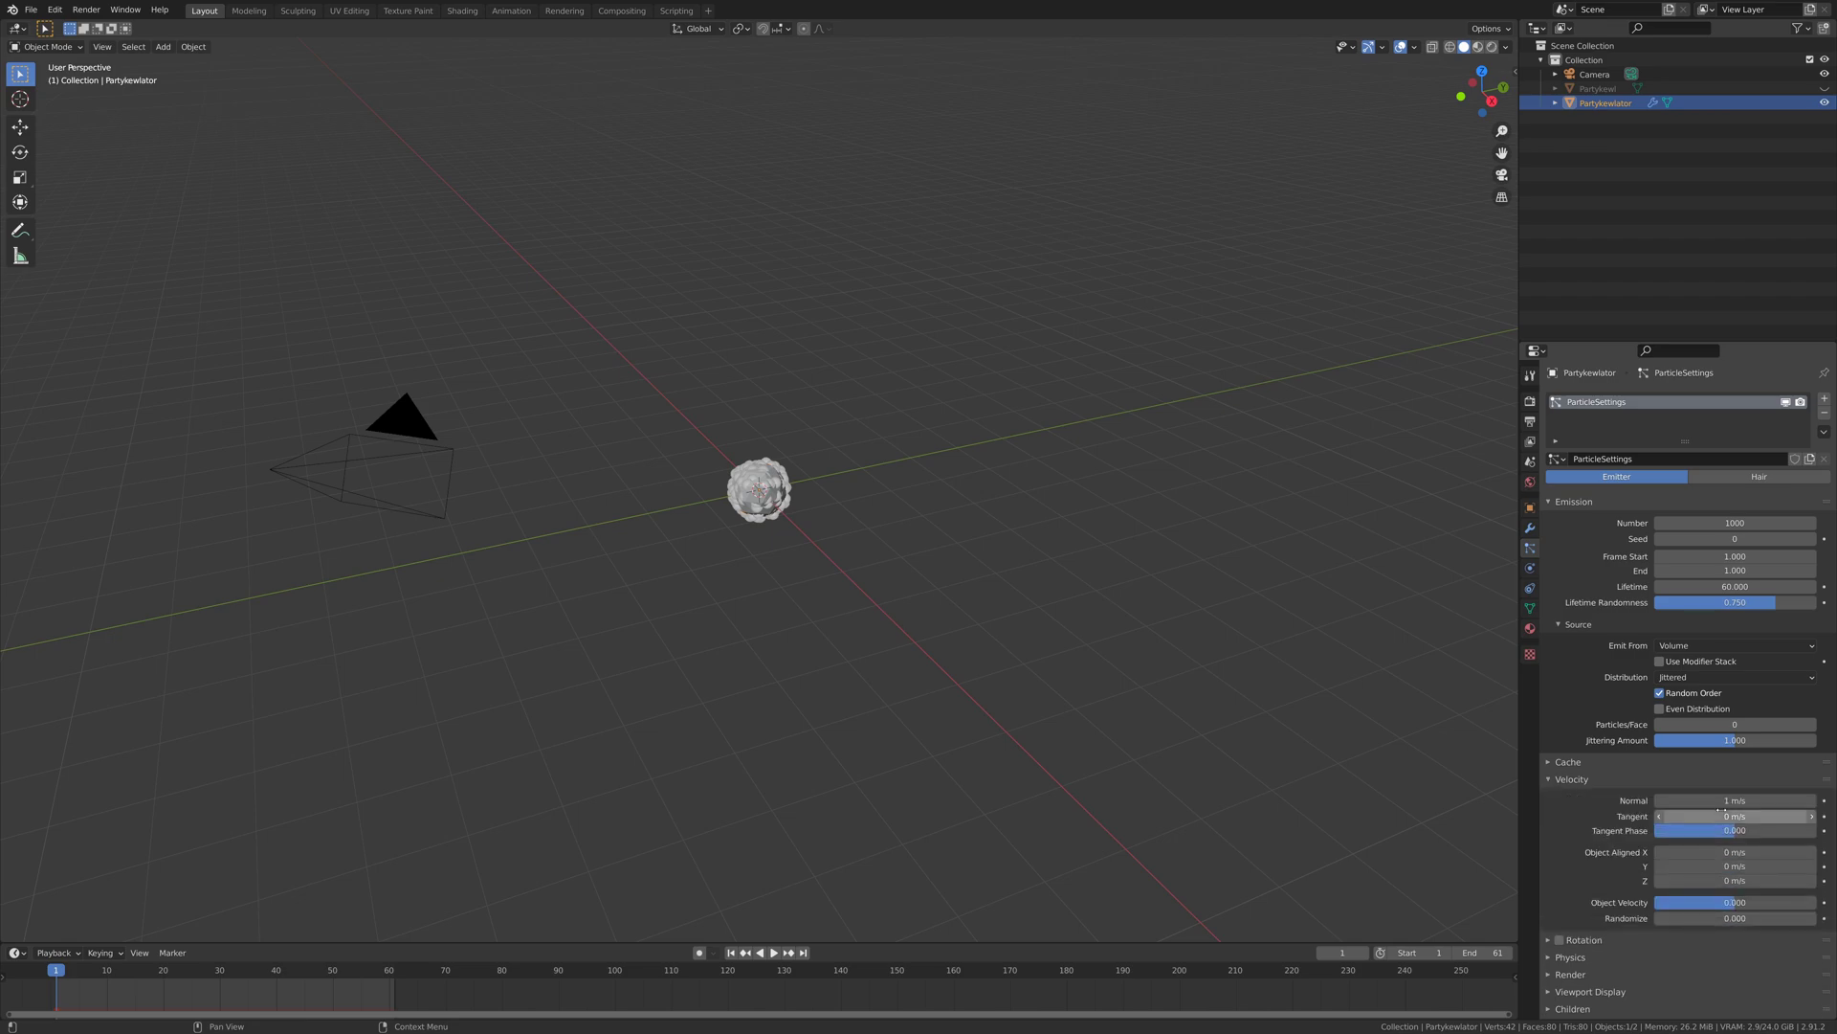
pyautogui.click(1733, 800)
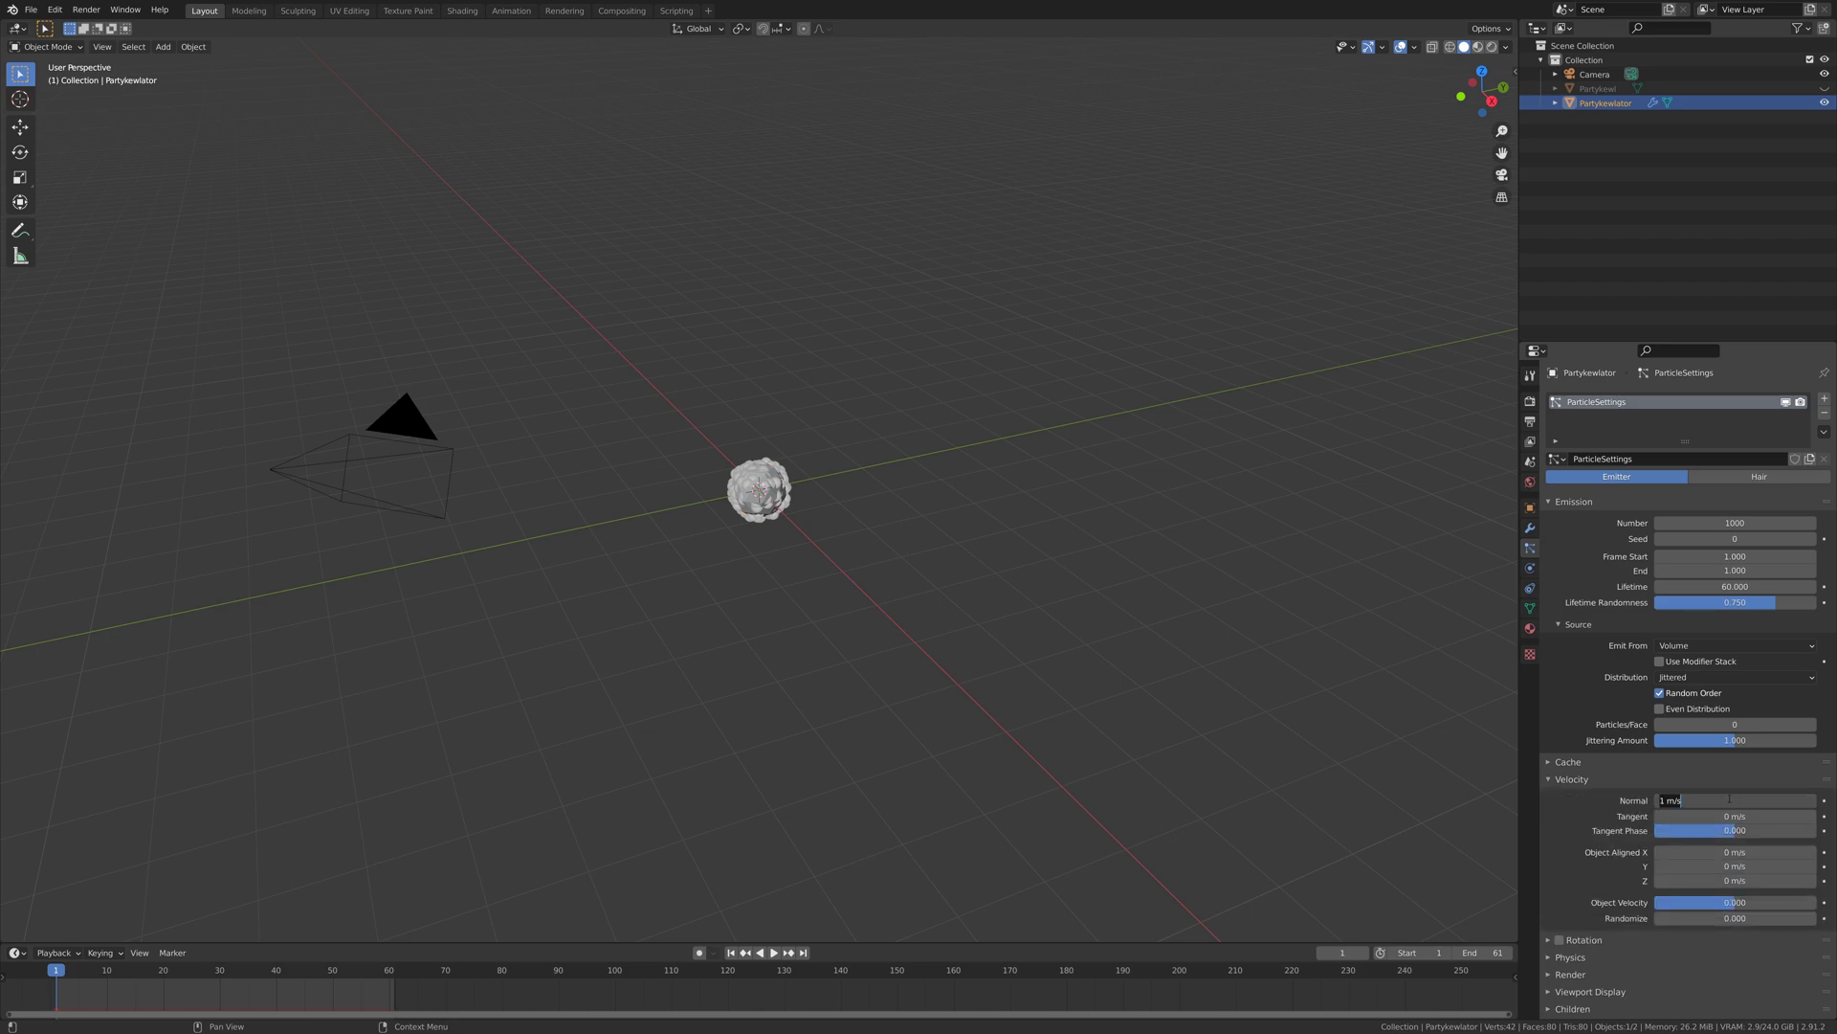
pyautogui.write('2')
pyautogui.press('Return')
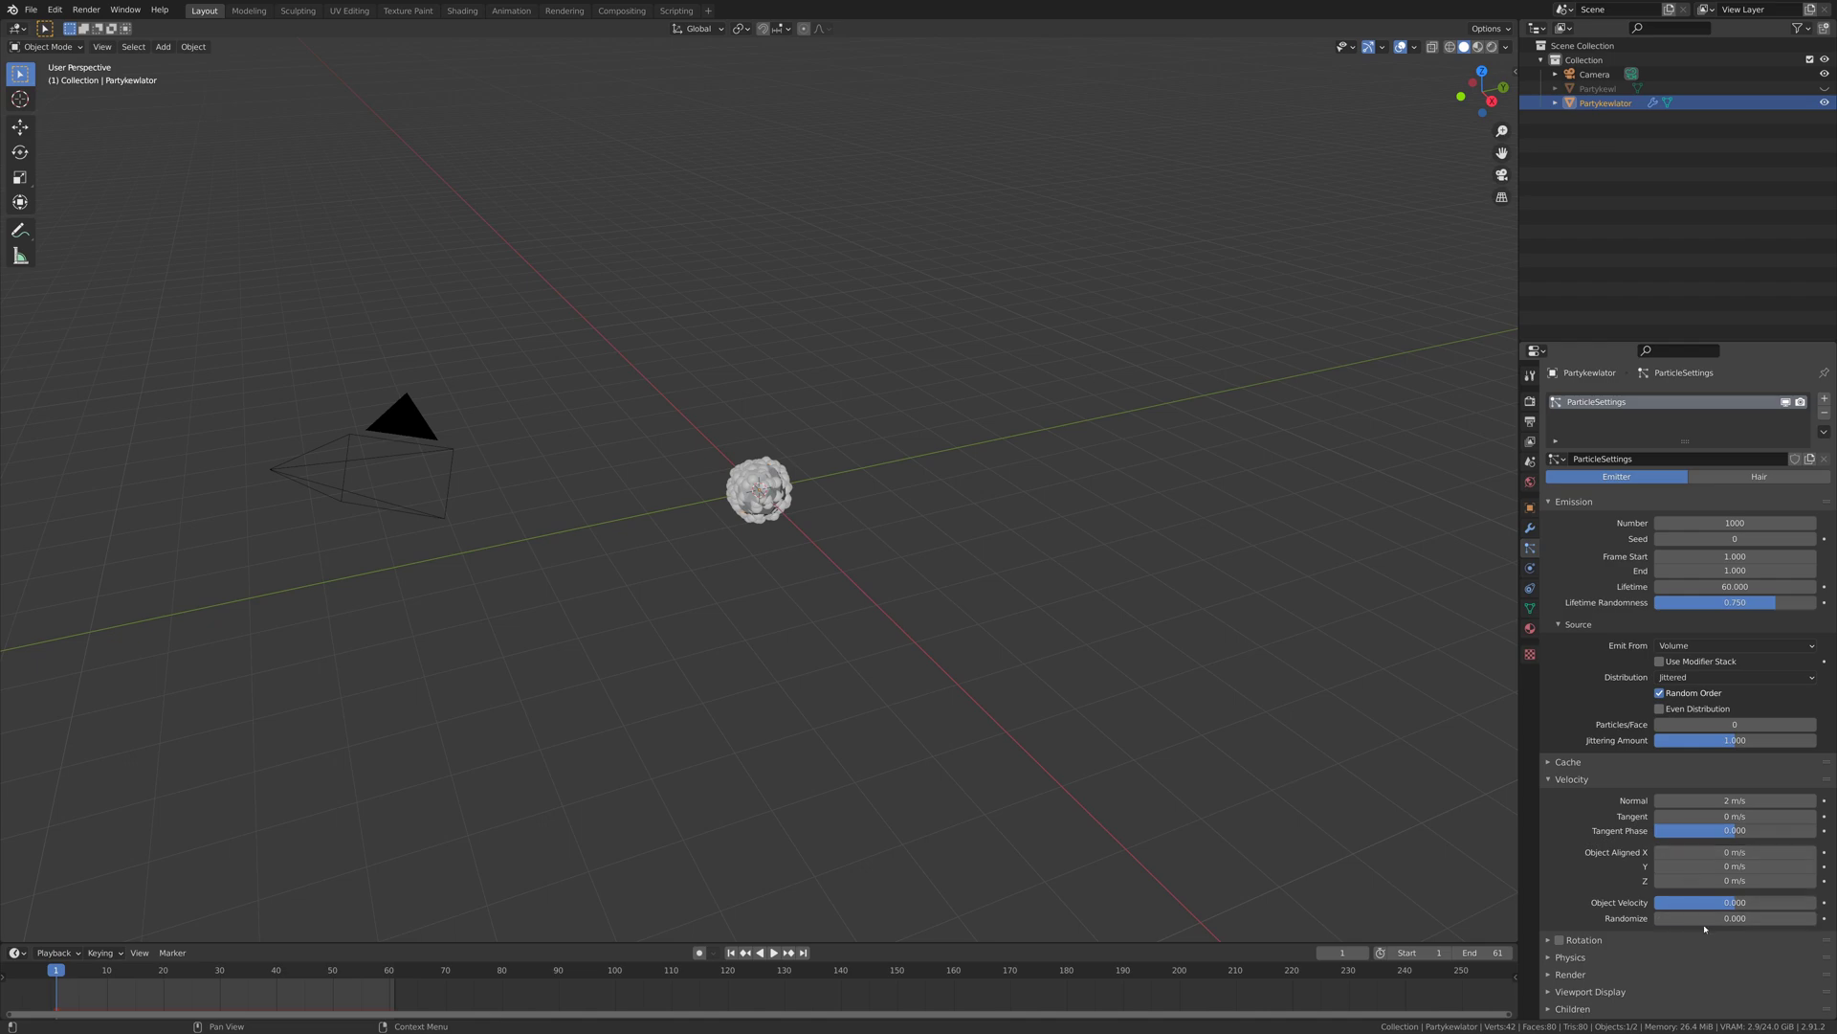
pyautogui.click(1707, 918)
pyautogui.press('BackSpace')
pyautogui.write('25')
pyautogui.press('Return')
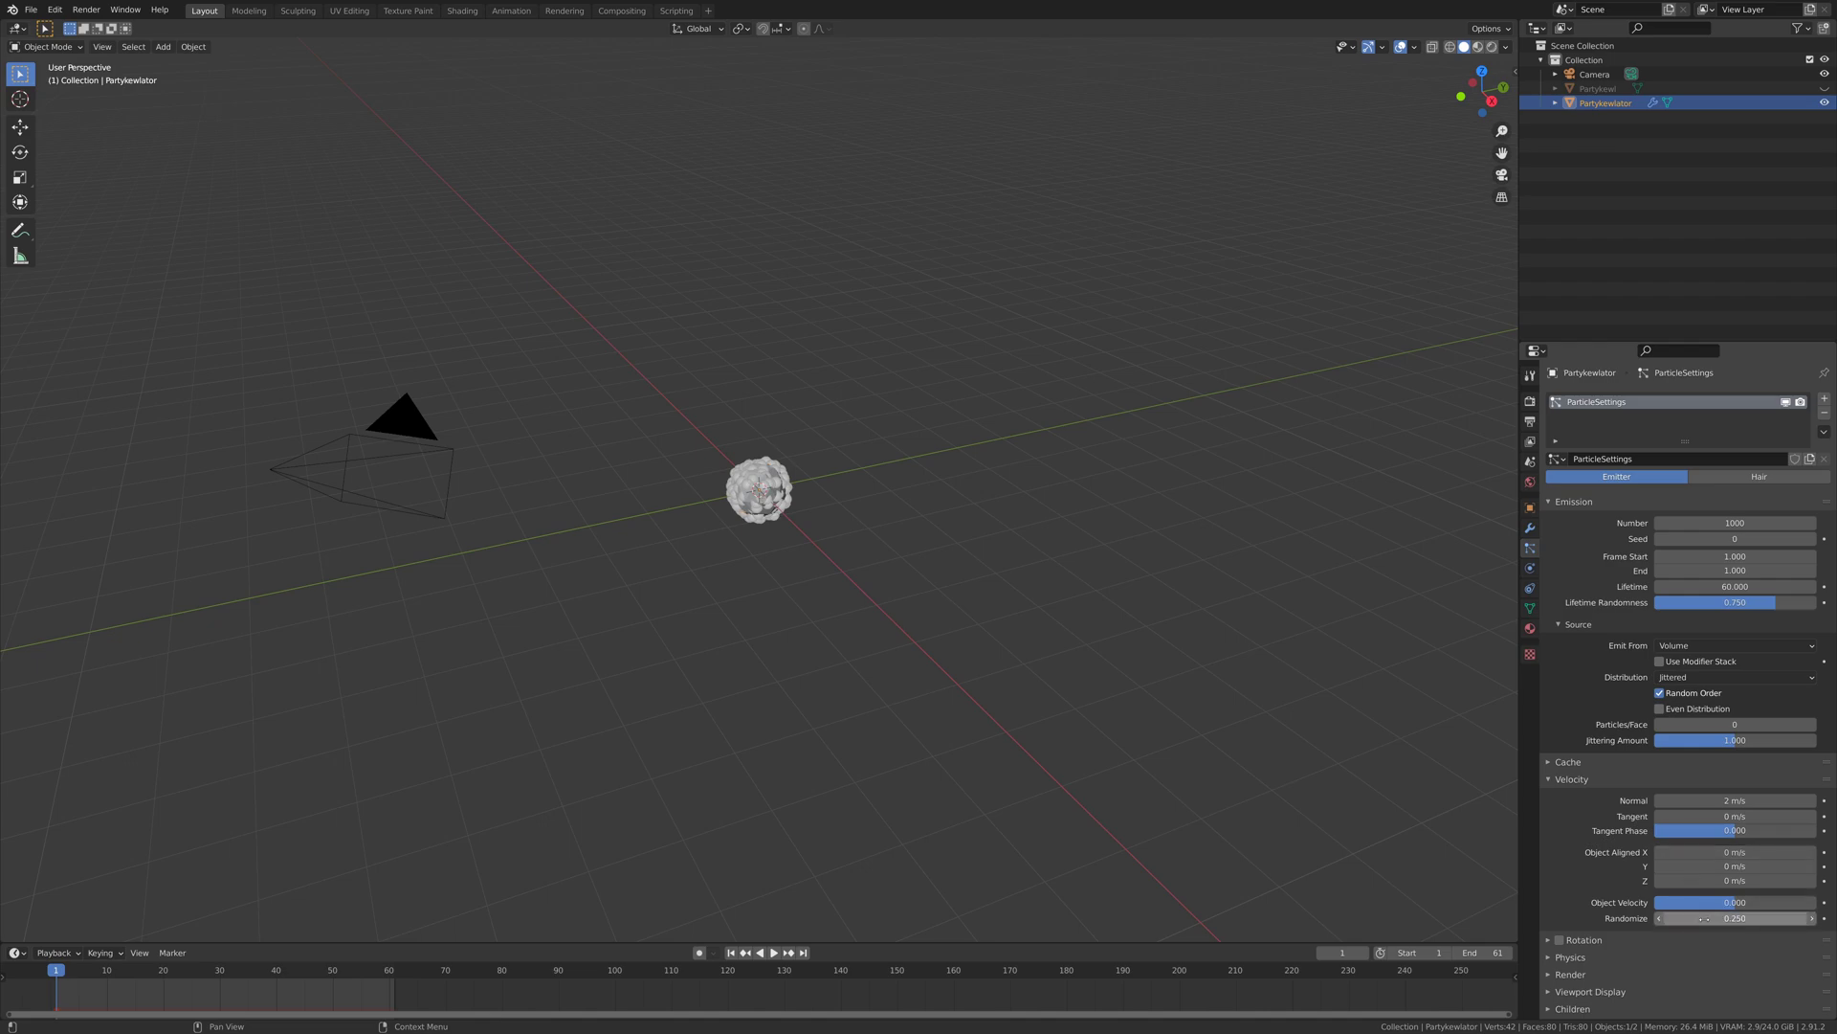
# - Enable particle rotation with a rotation randomize of 0.25
pyautogui.click(1561, 941)
pyautogui.scroll(-2, 1589, 943)
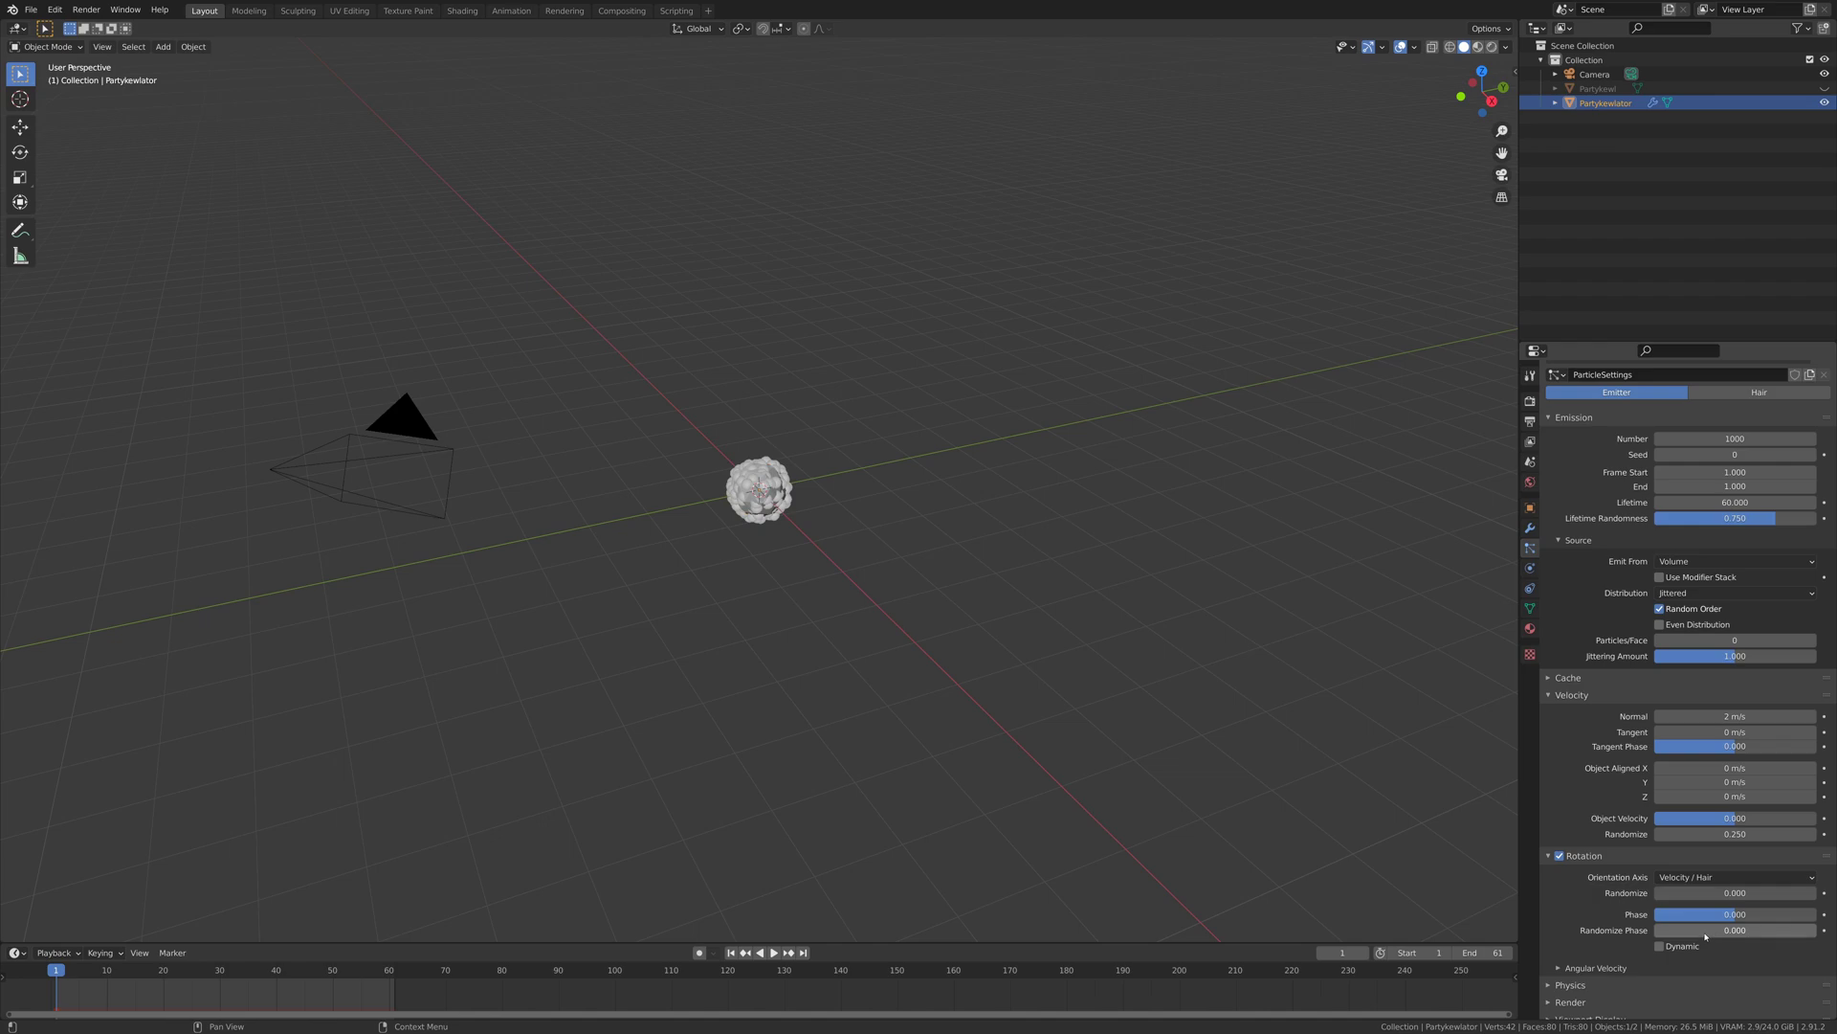
pyautogui.click(1699, 892)
pyautogui.write('0')
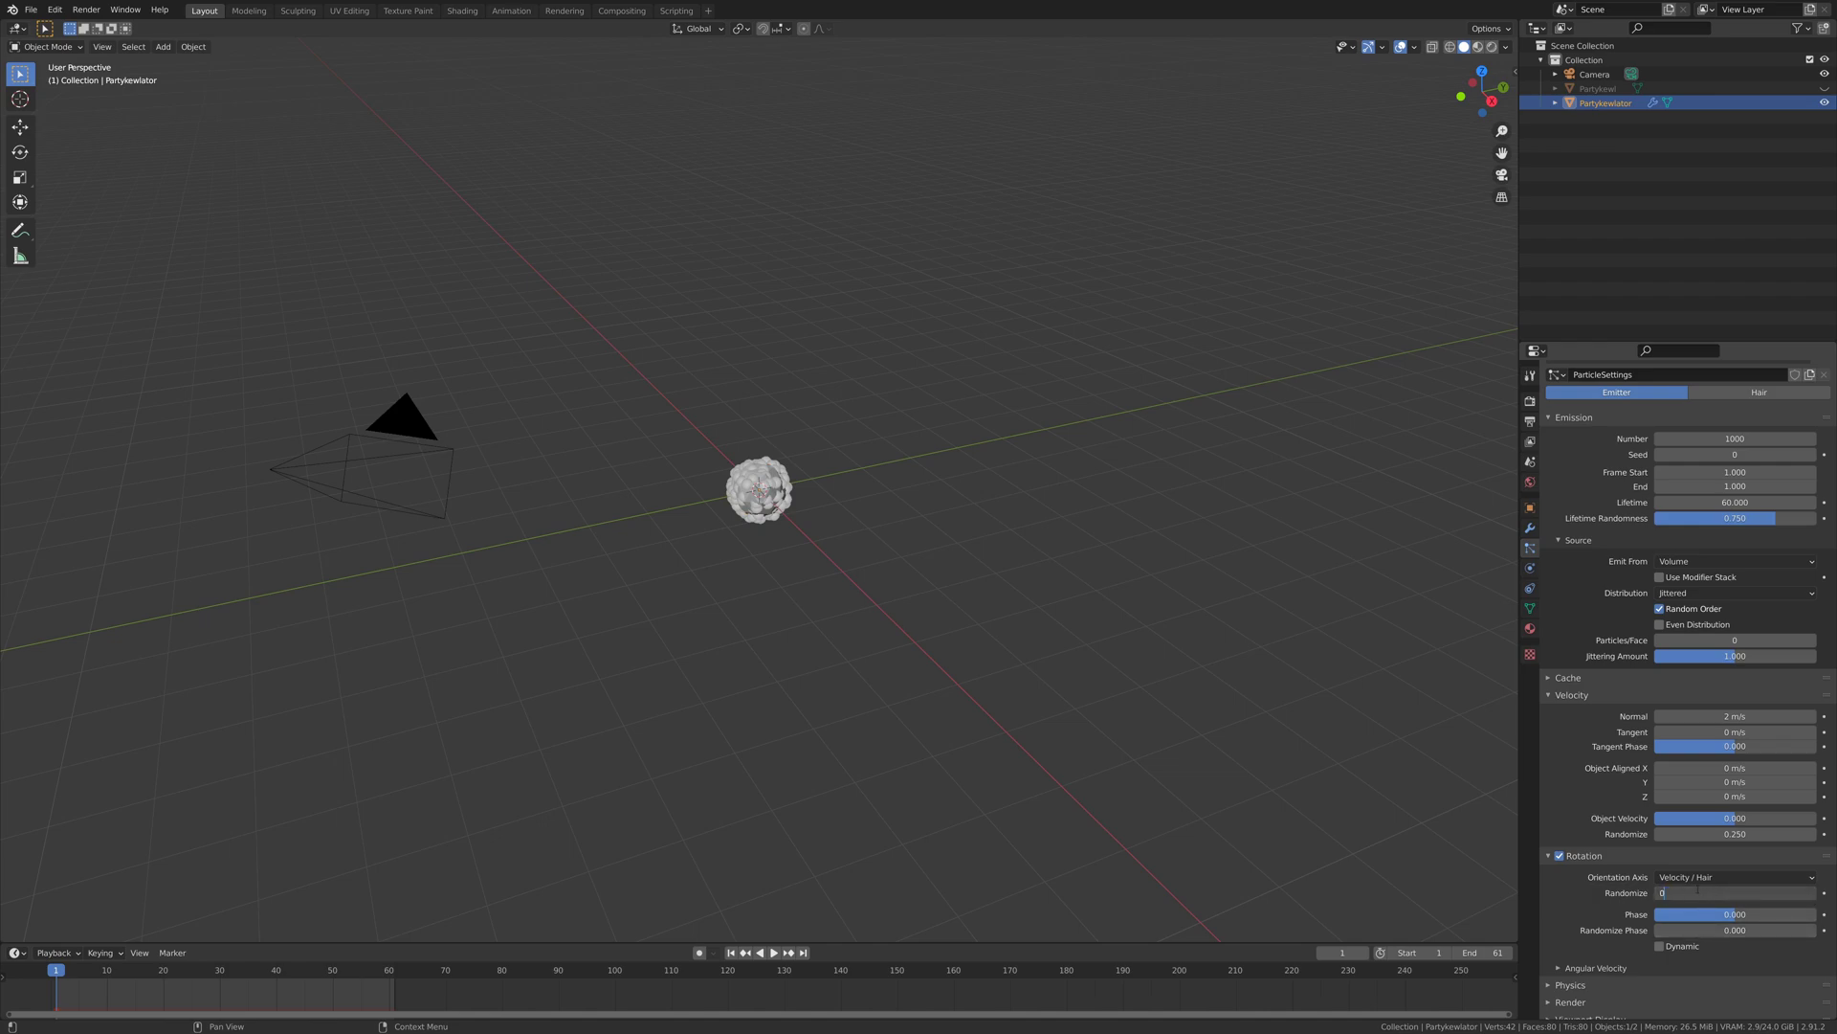
pyautogui.write('.25')
pyautogui.press('Return')
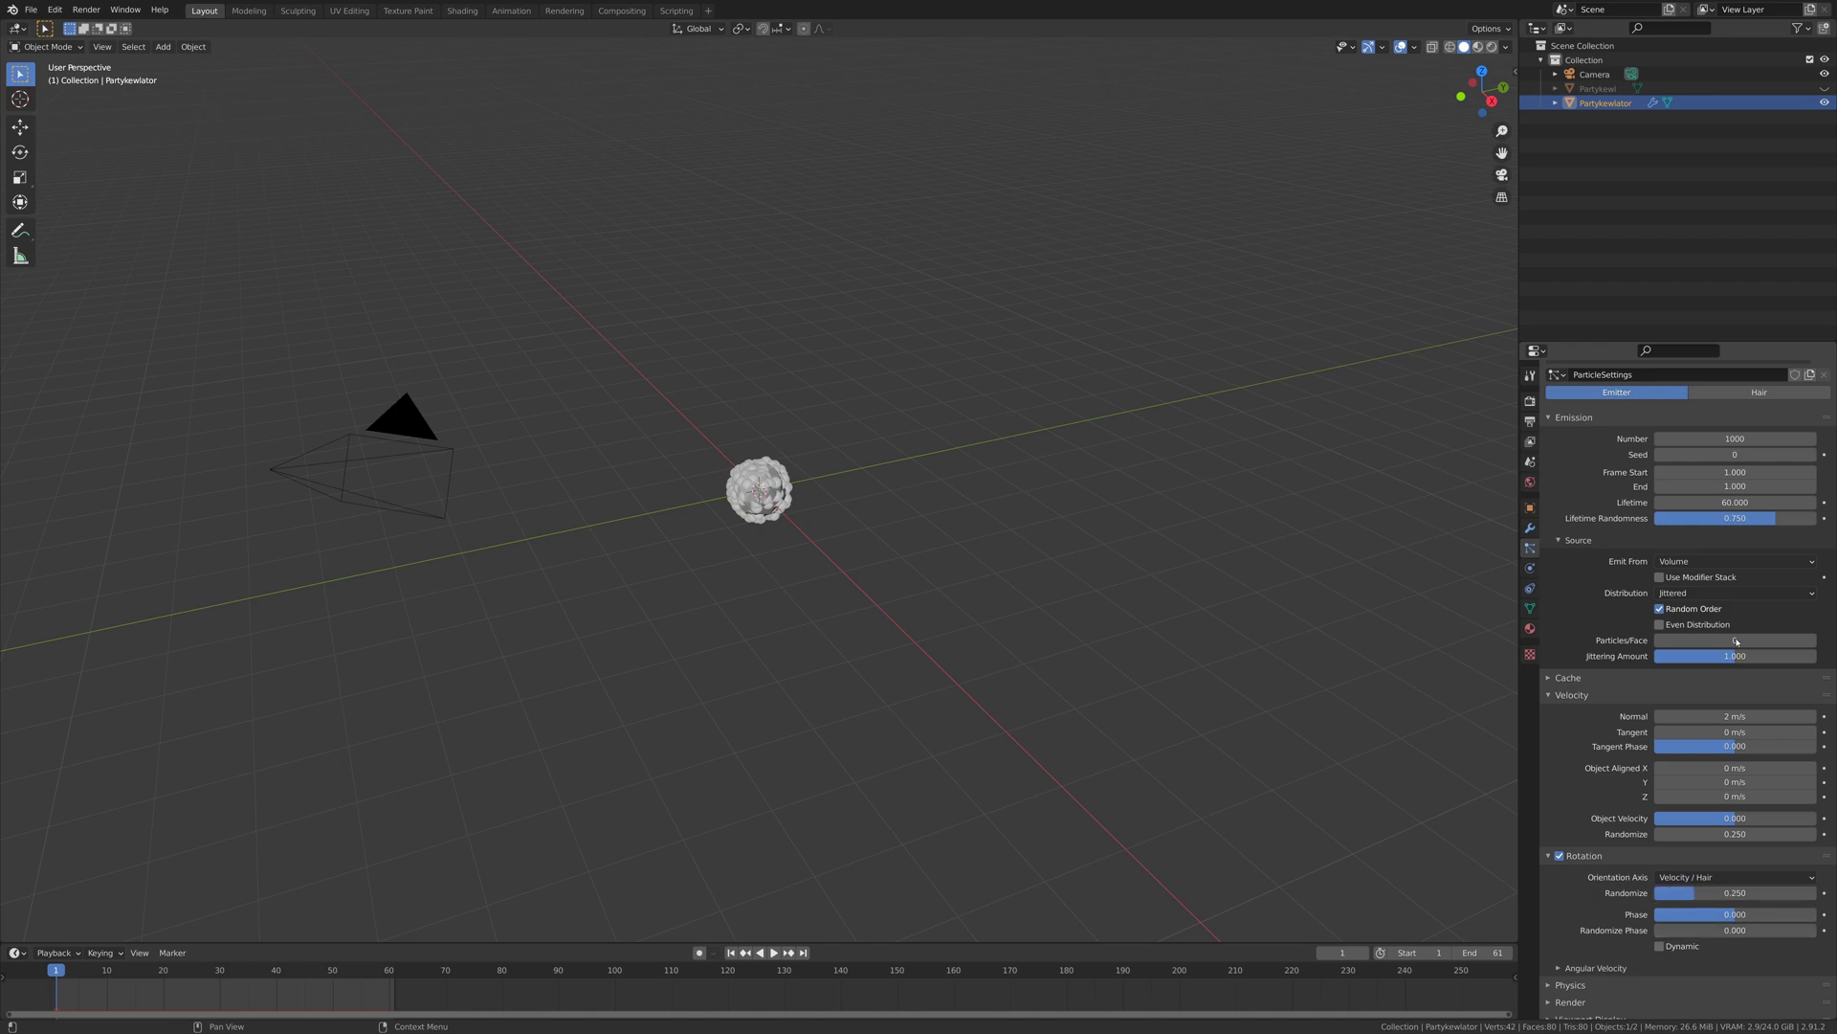
pyautogui.scroll(-3, 1627, 746)
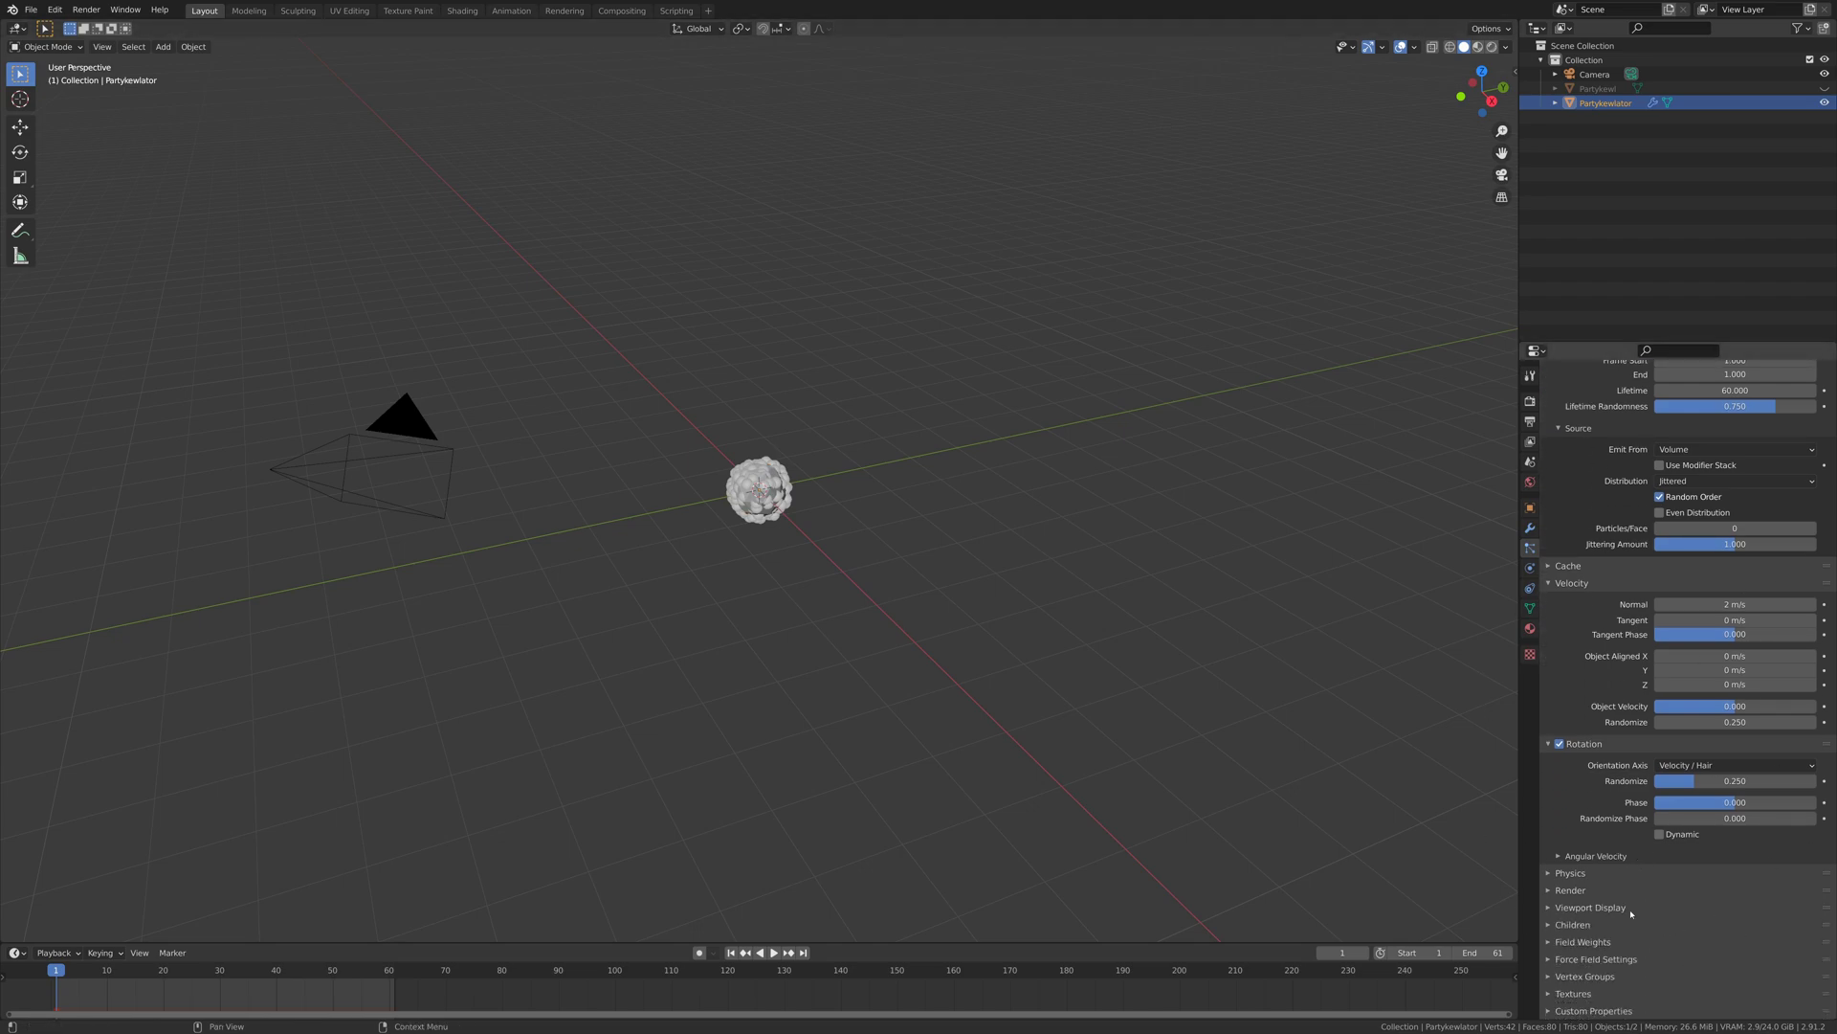
# - Render particles as Partykewl object instances and hide the emitter
pyautogui.click(1551, 890)
pyautogui.click(1704, 910)
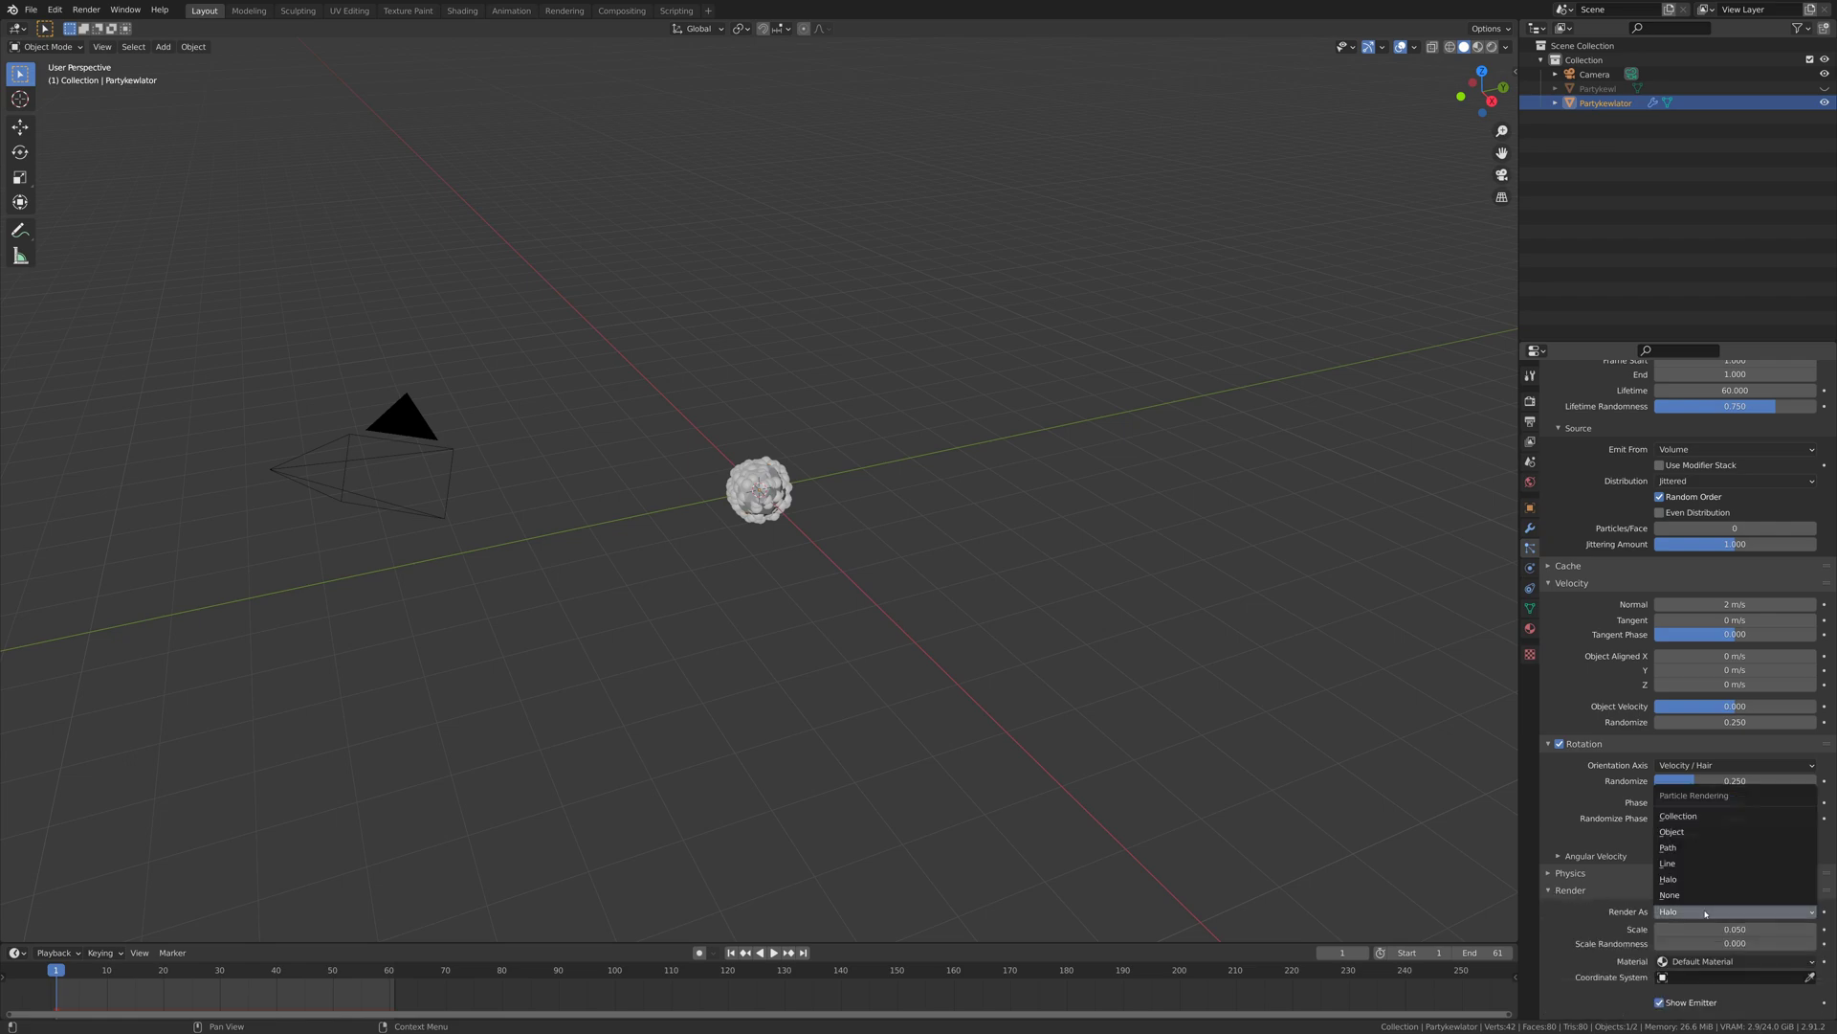
pyautogui.click(1685, 832)
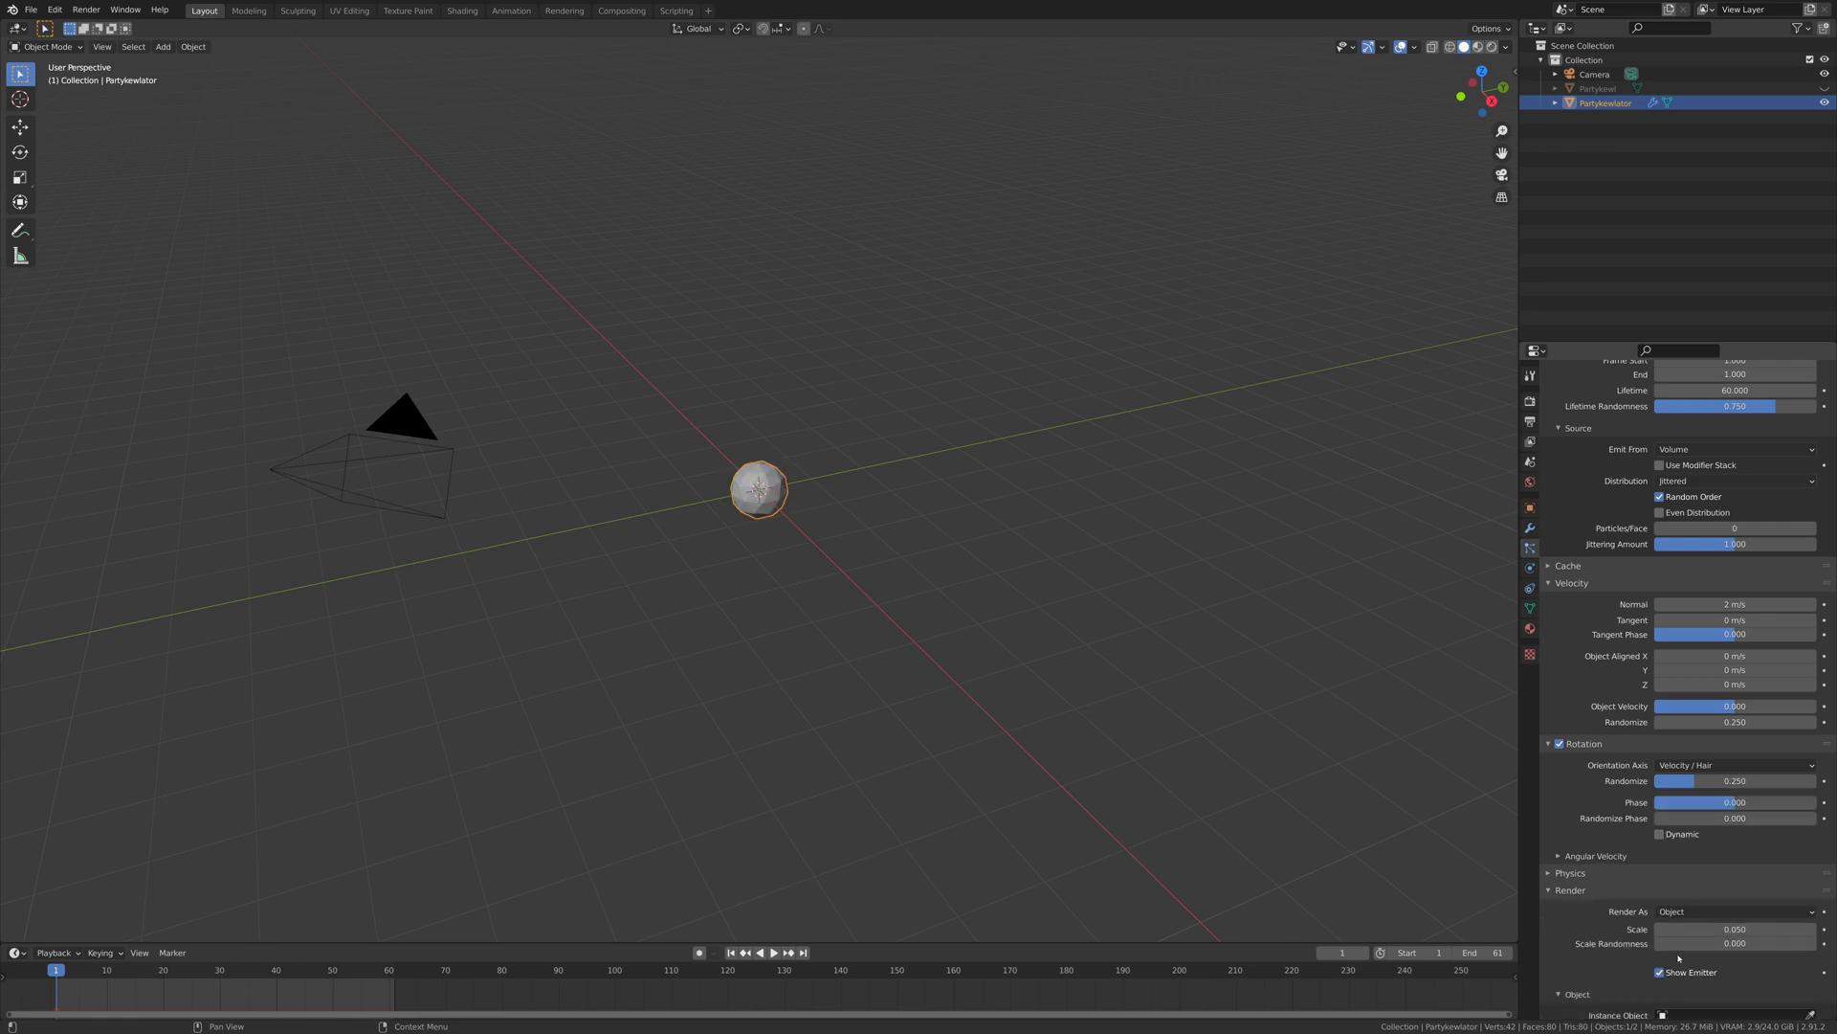
pyautogui.scroll(-3, 1694, 842)
pyautogui.click(1713, 920)
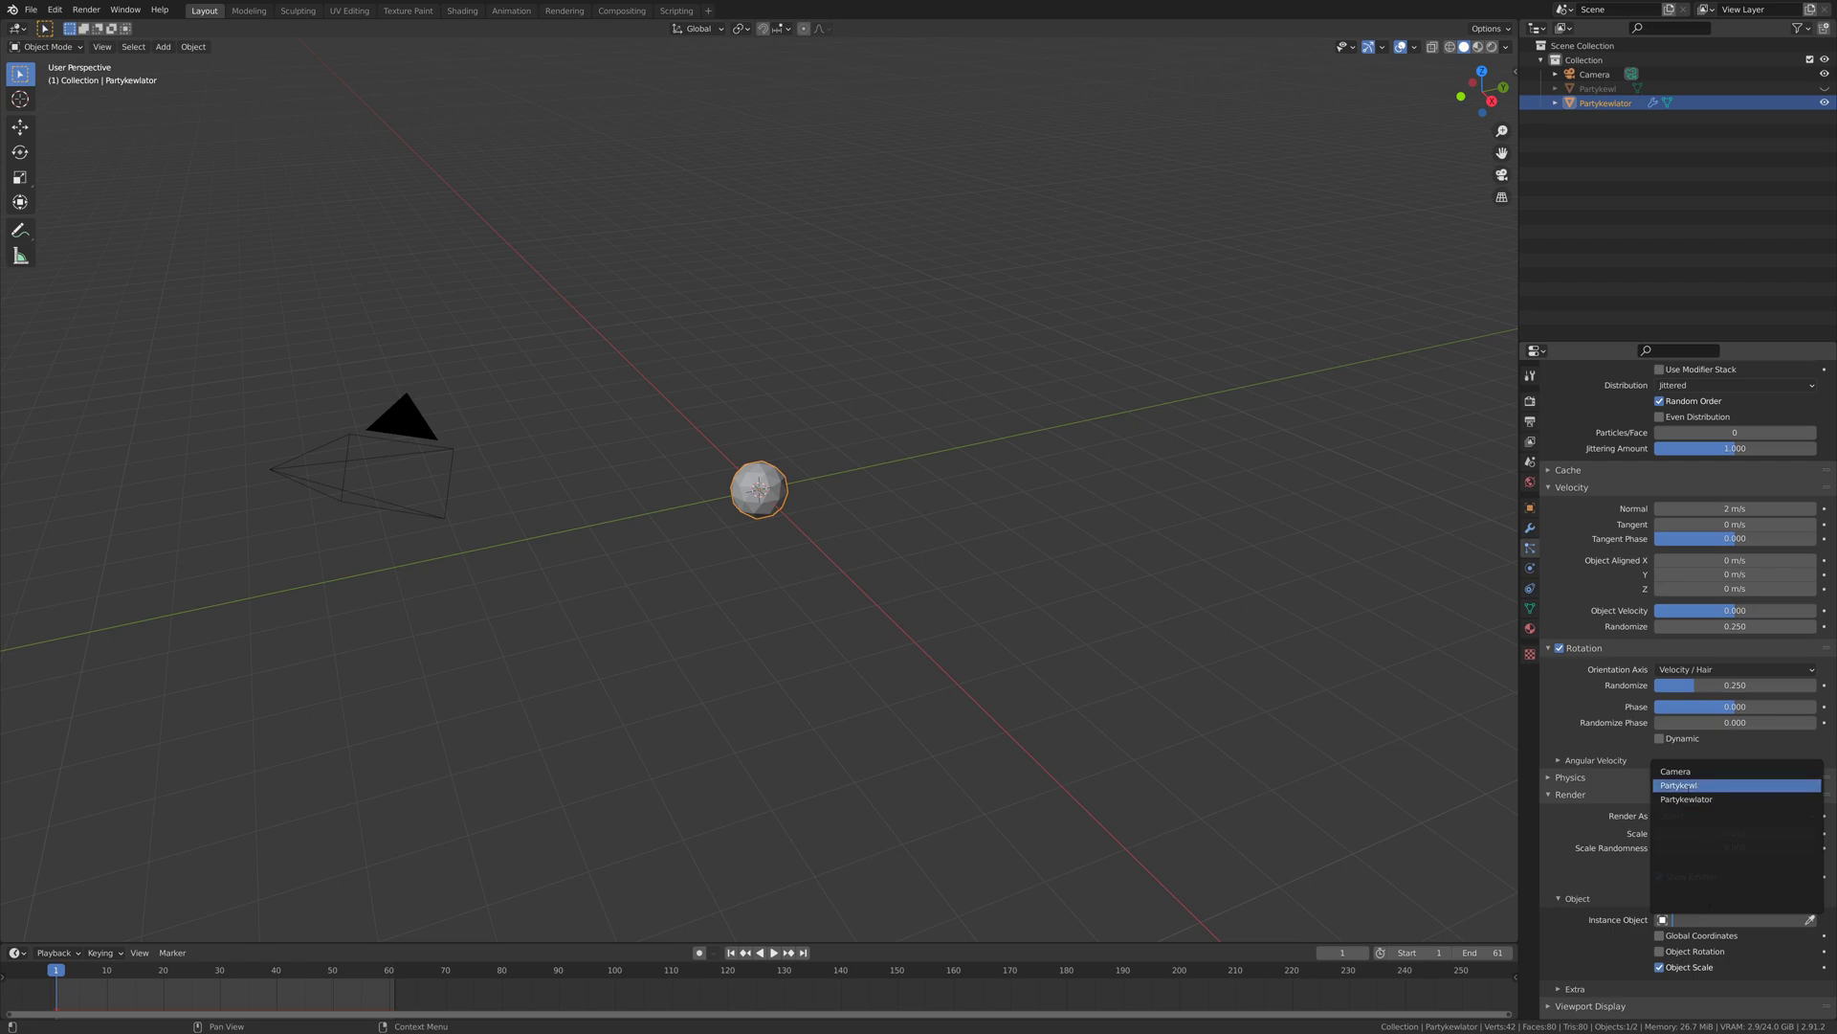
pyautogui.click(1687, 785)
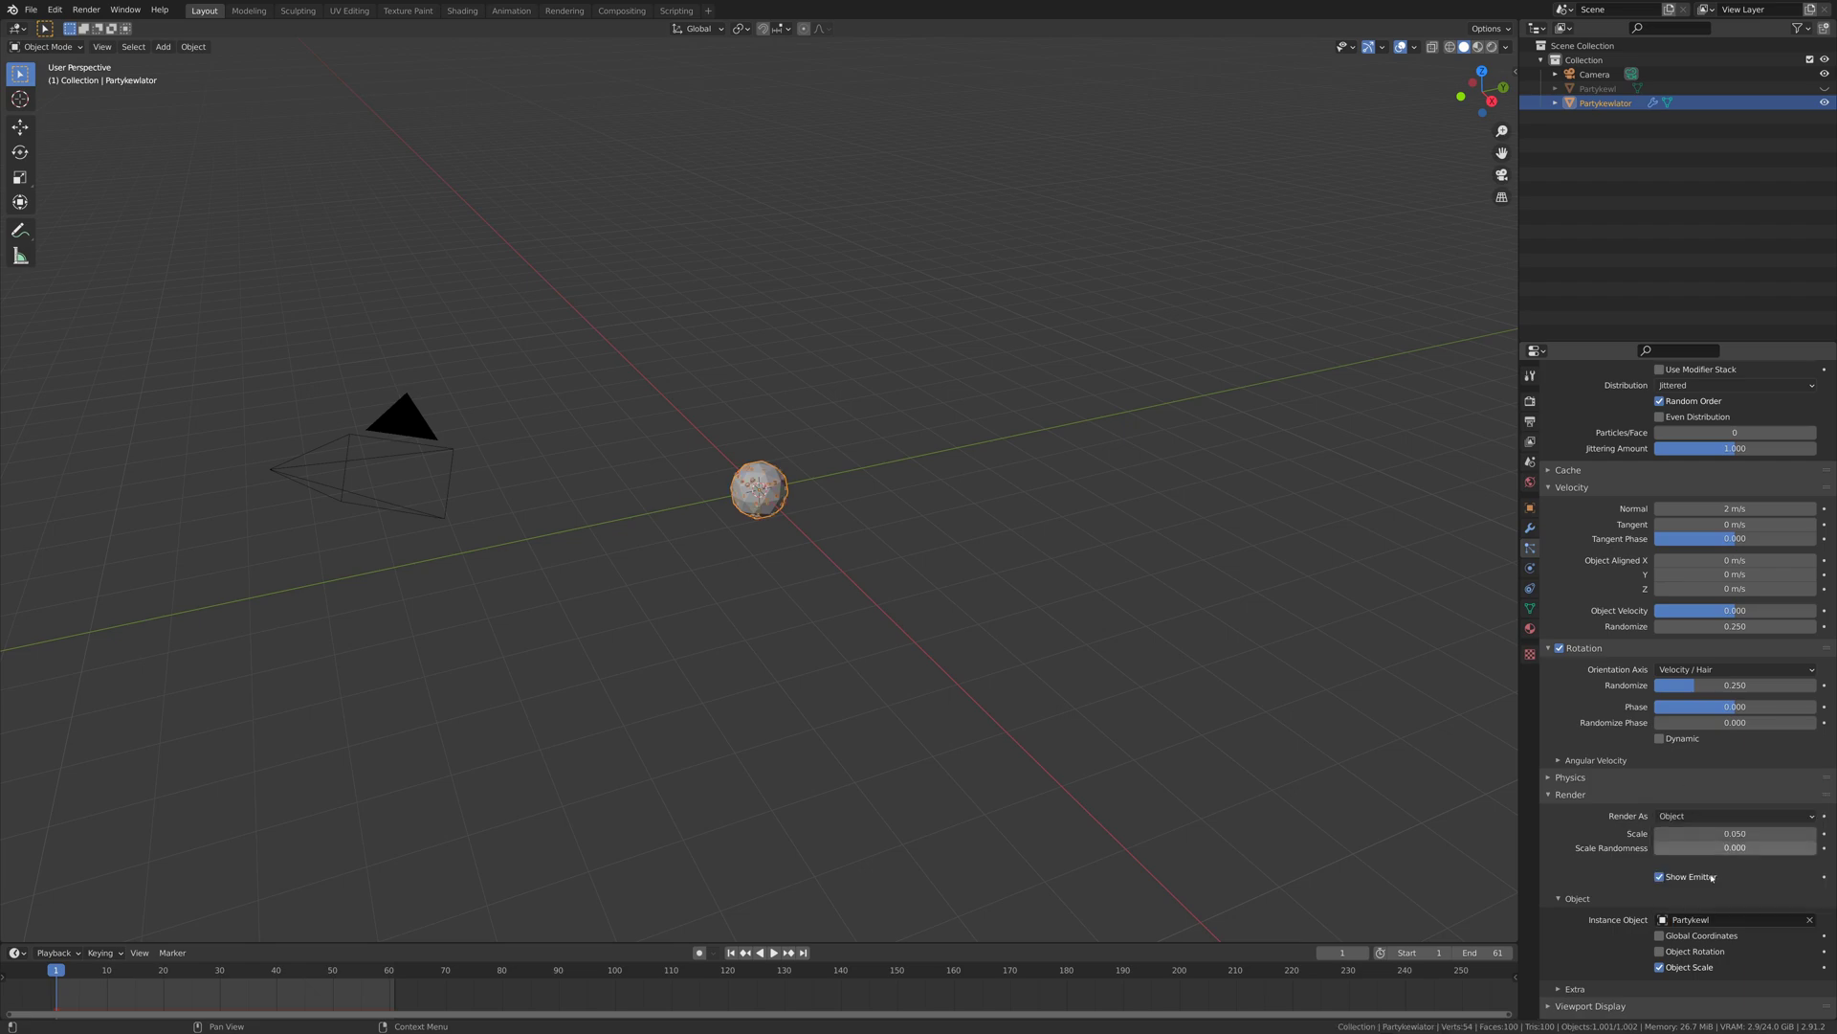
pyautogui.click(1660, 877)
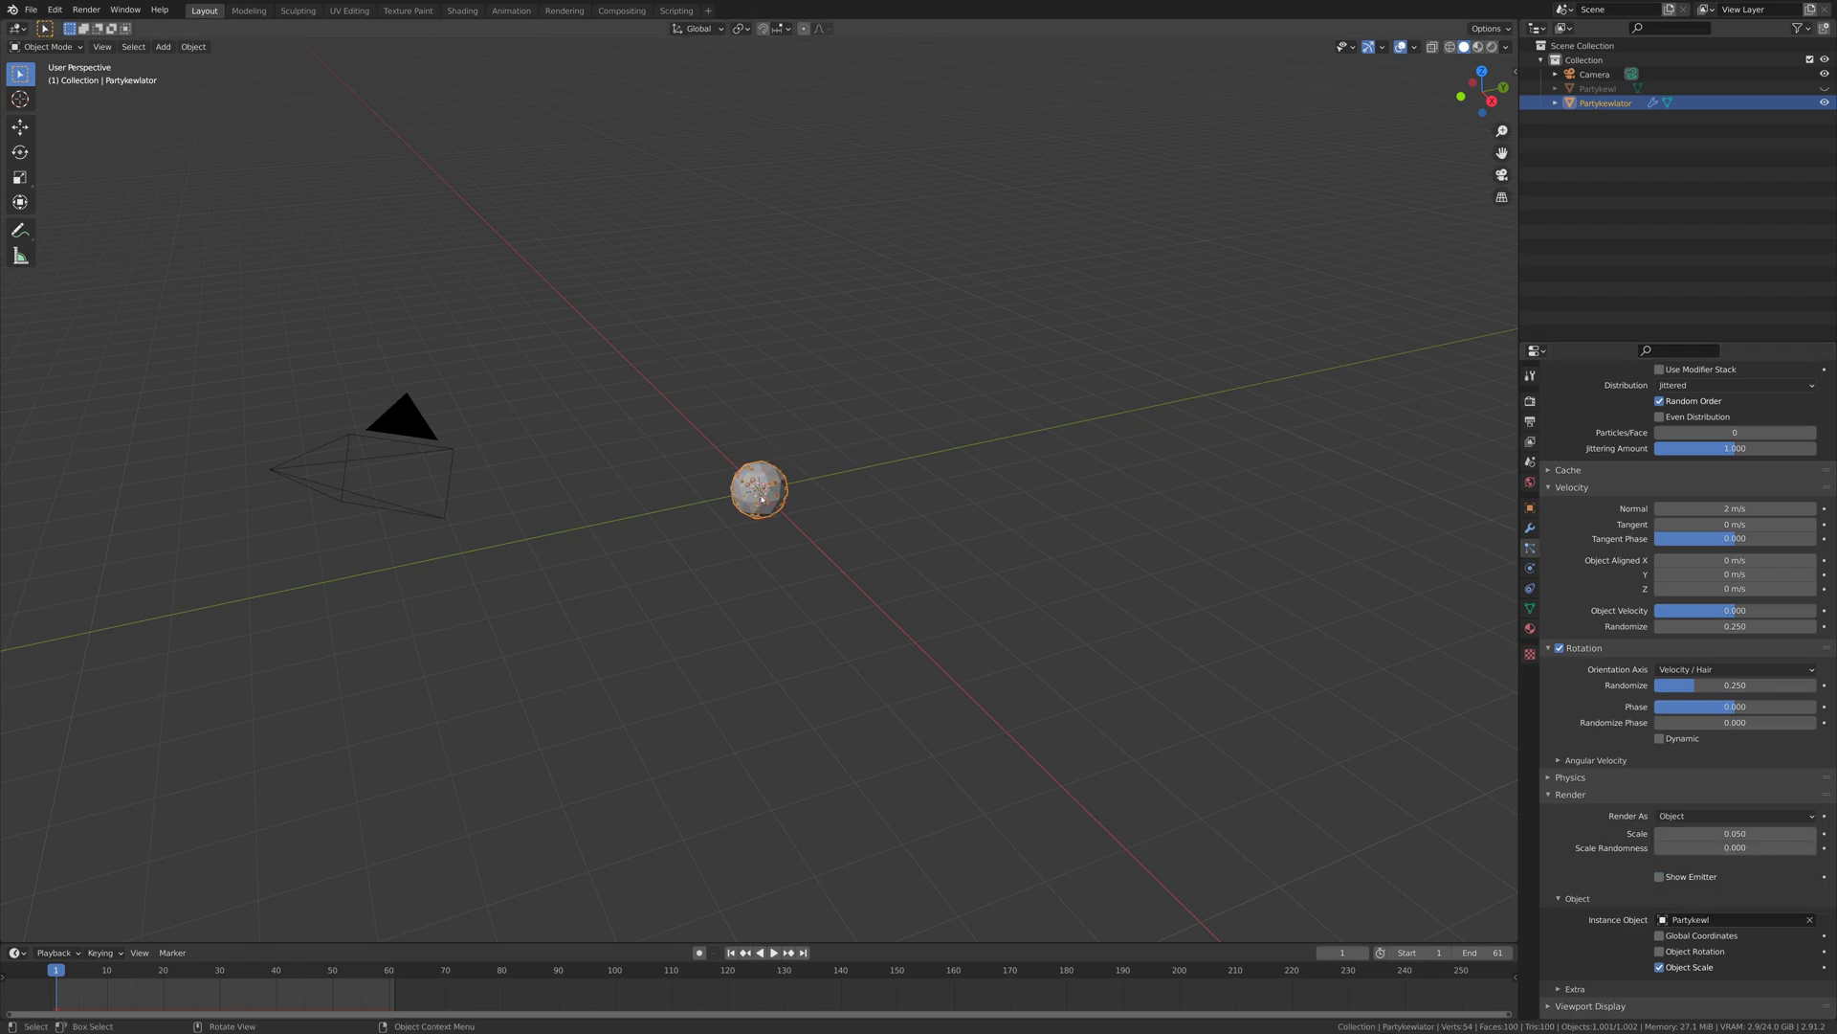
# - Set the Field Weights gravity to 0.1
pyautogui.scroll(-3, 1593, 933)
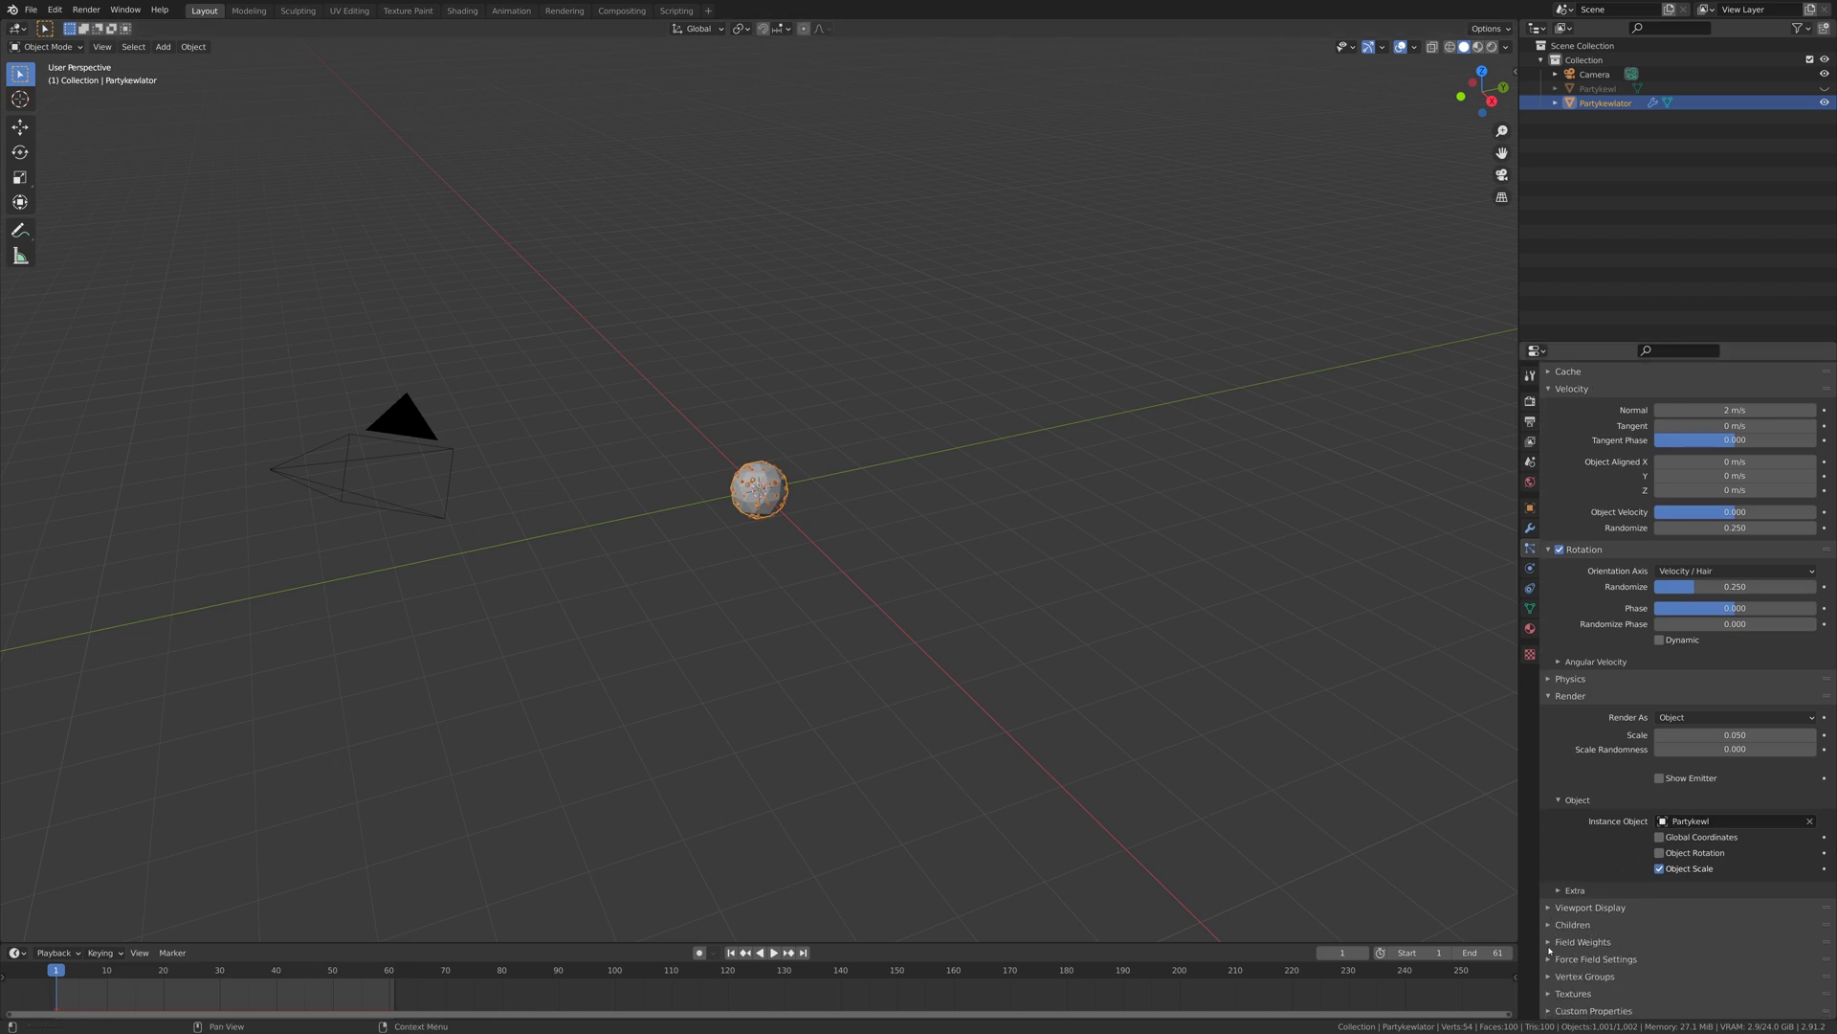
pyautogui.click(1550, 948)
pyautogui.click(1718, 978)
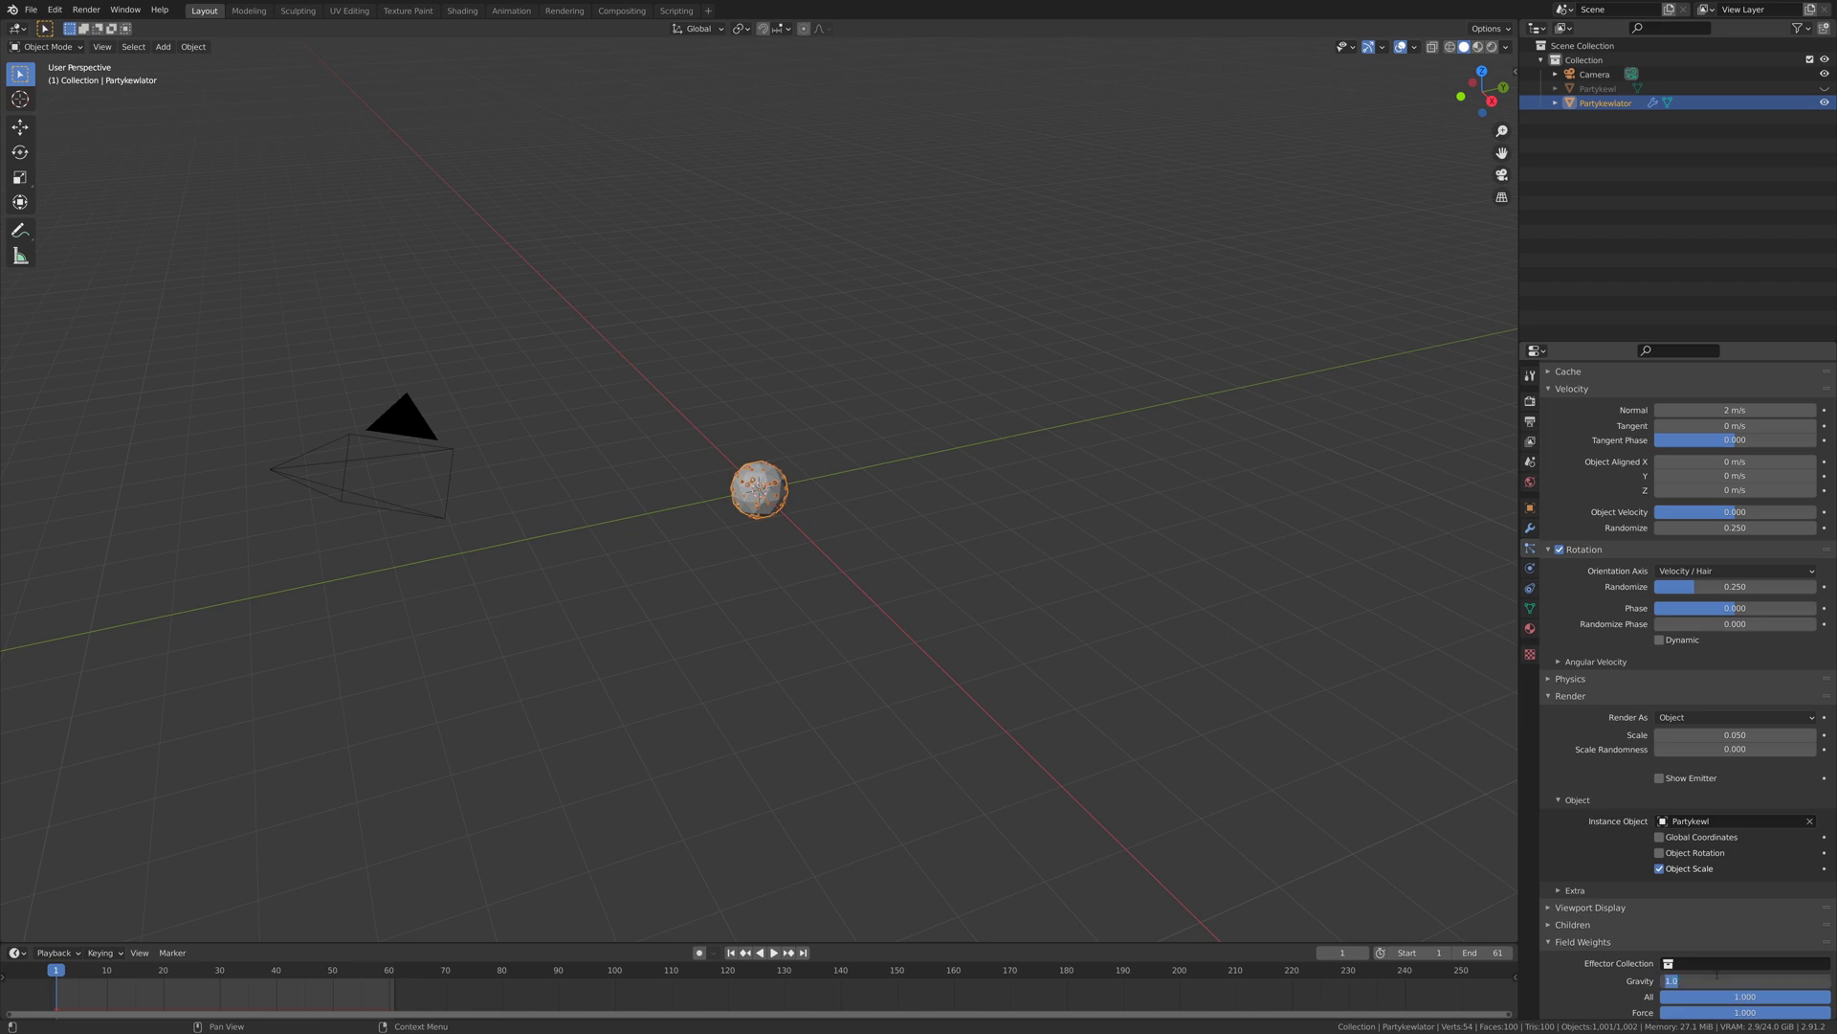
pyautogui.write('0.1')
pyautogui.press('Return')
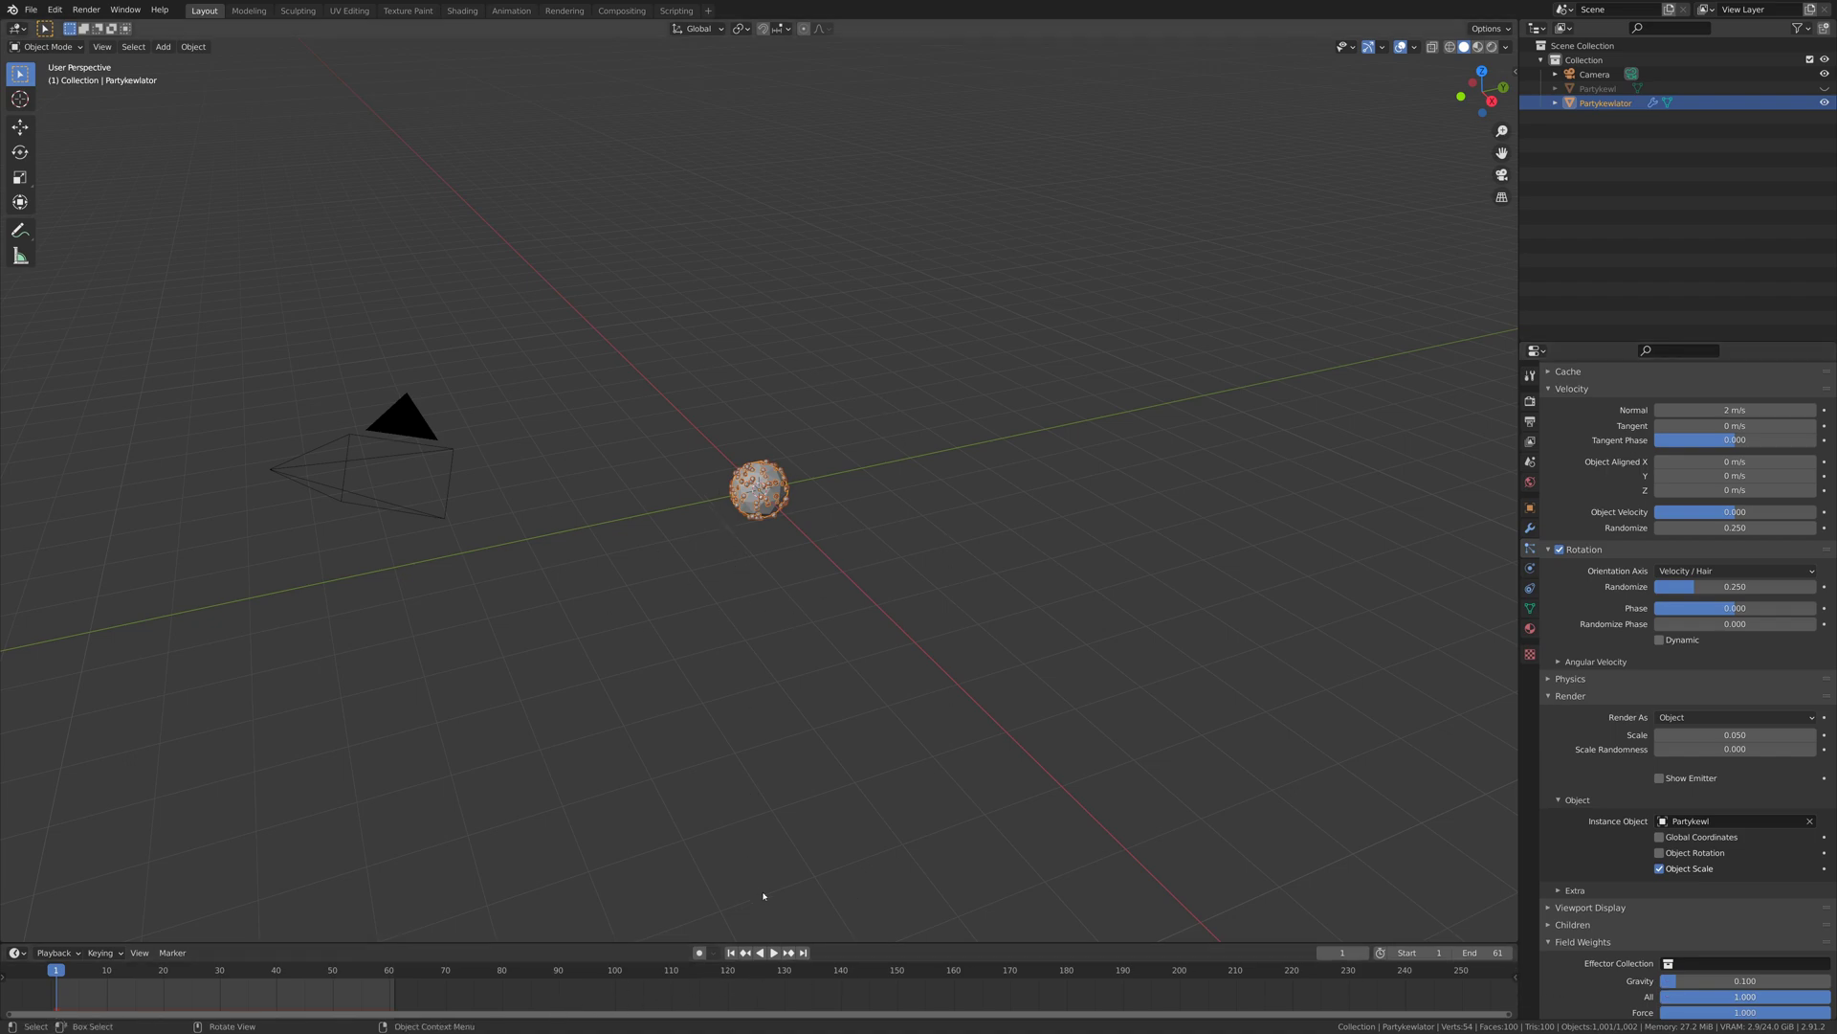
# - Play the burst, then set particle scale to 0.025 with scale randomness 0.25
pyautogui.click(775, 957)
pyautogui.moveTo(669, 594); pyautogui.dragTo(809, 581, button='middle')
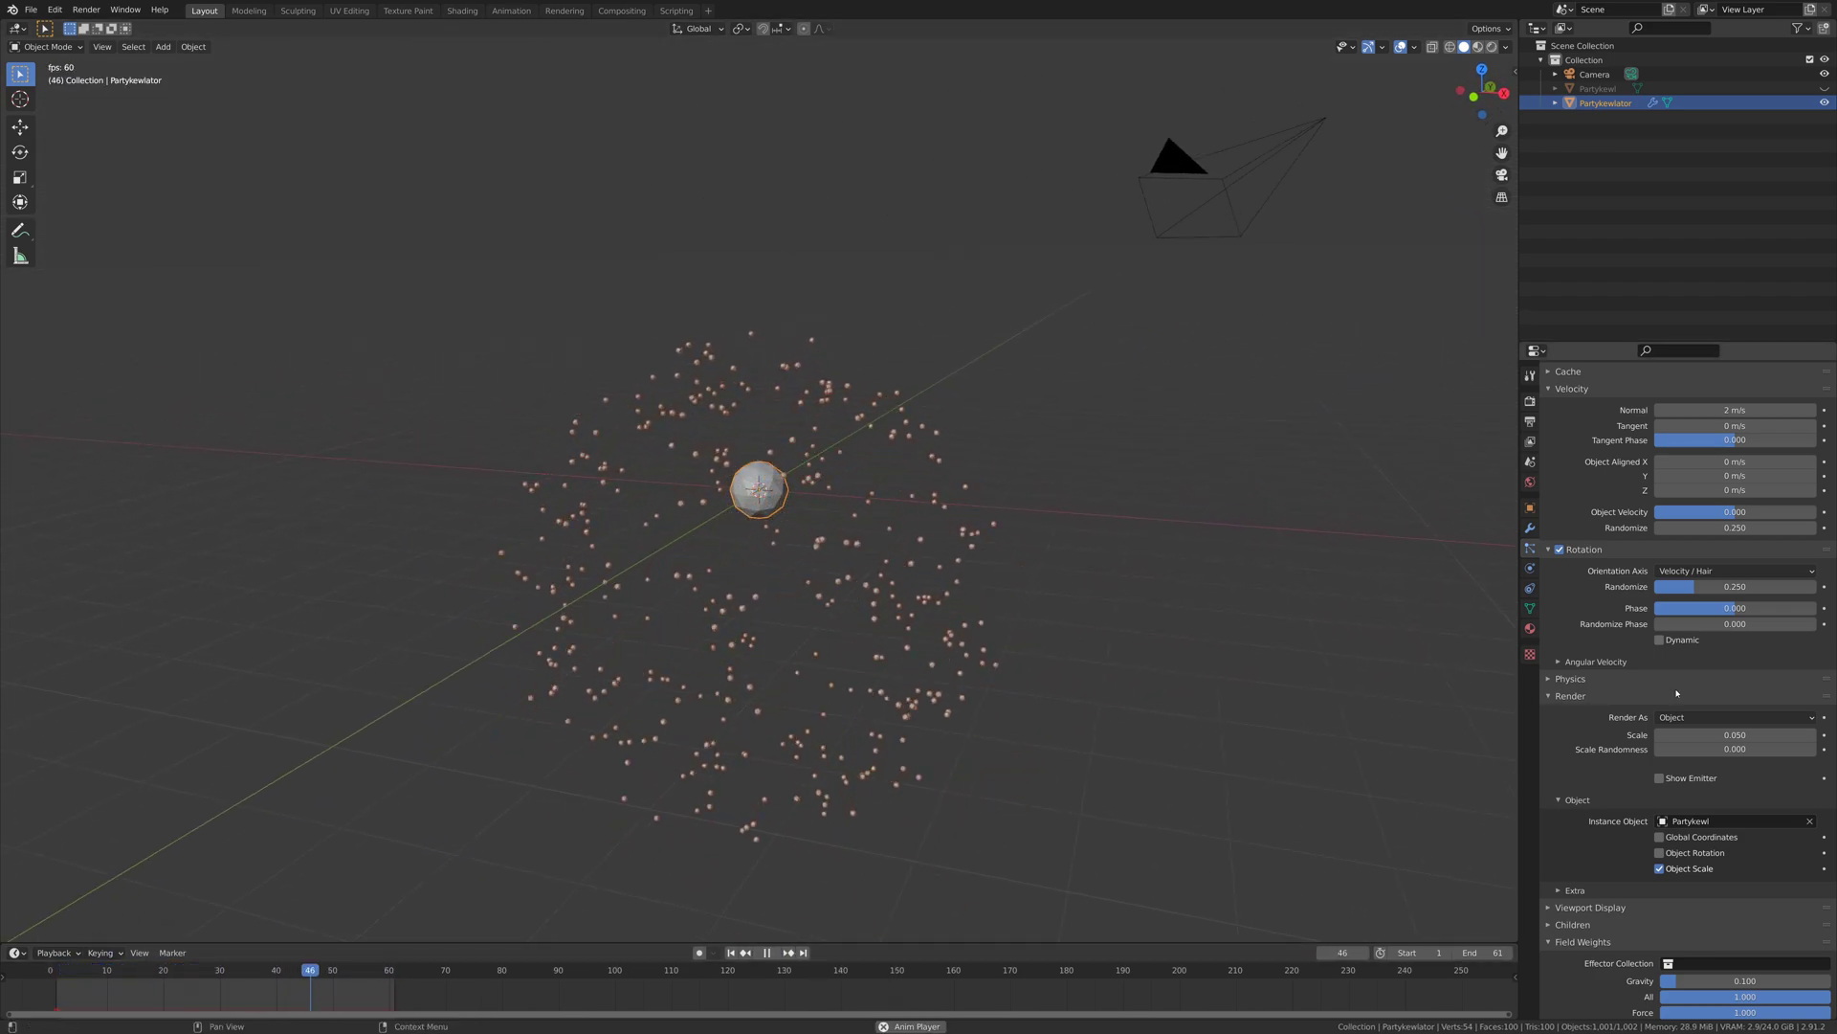
pyautogui.click(1713, 735)
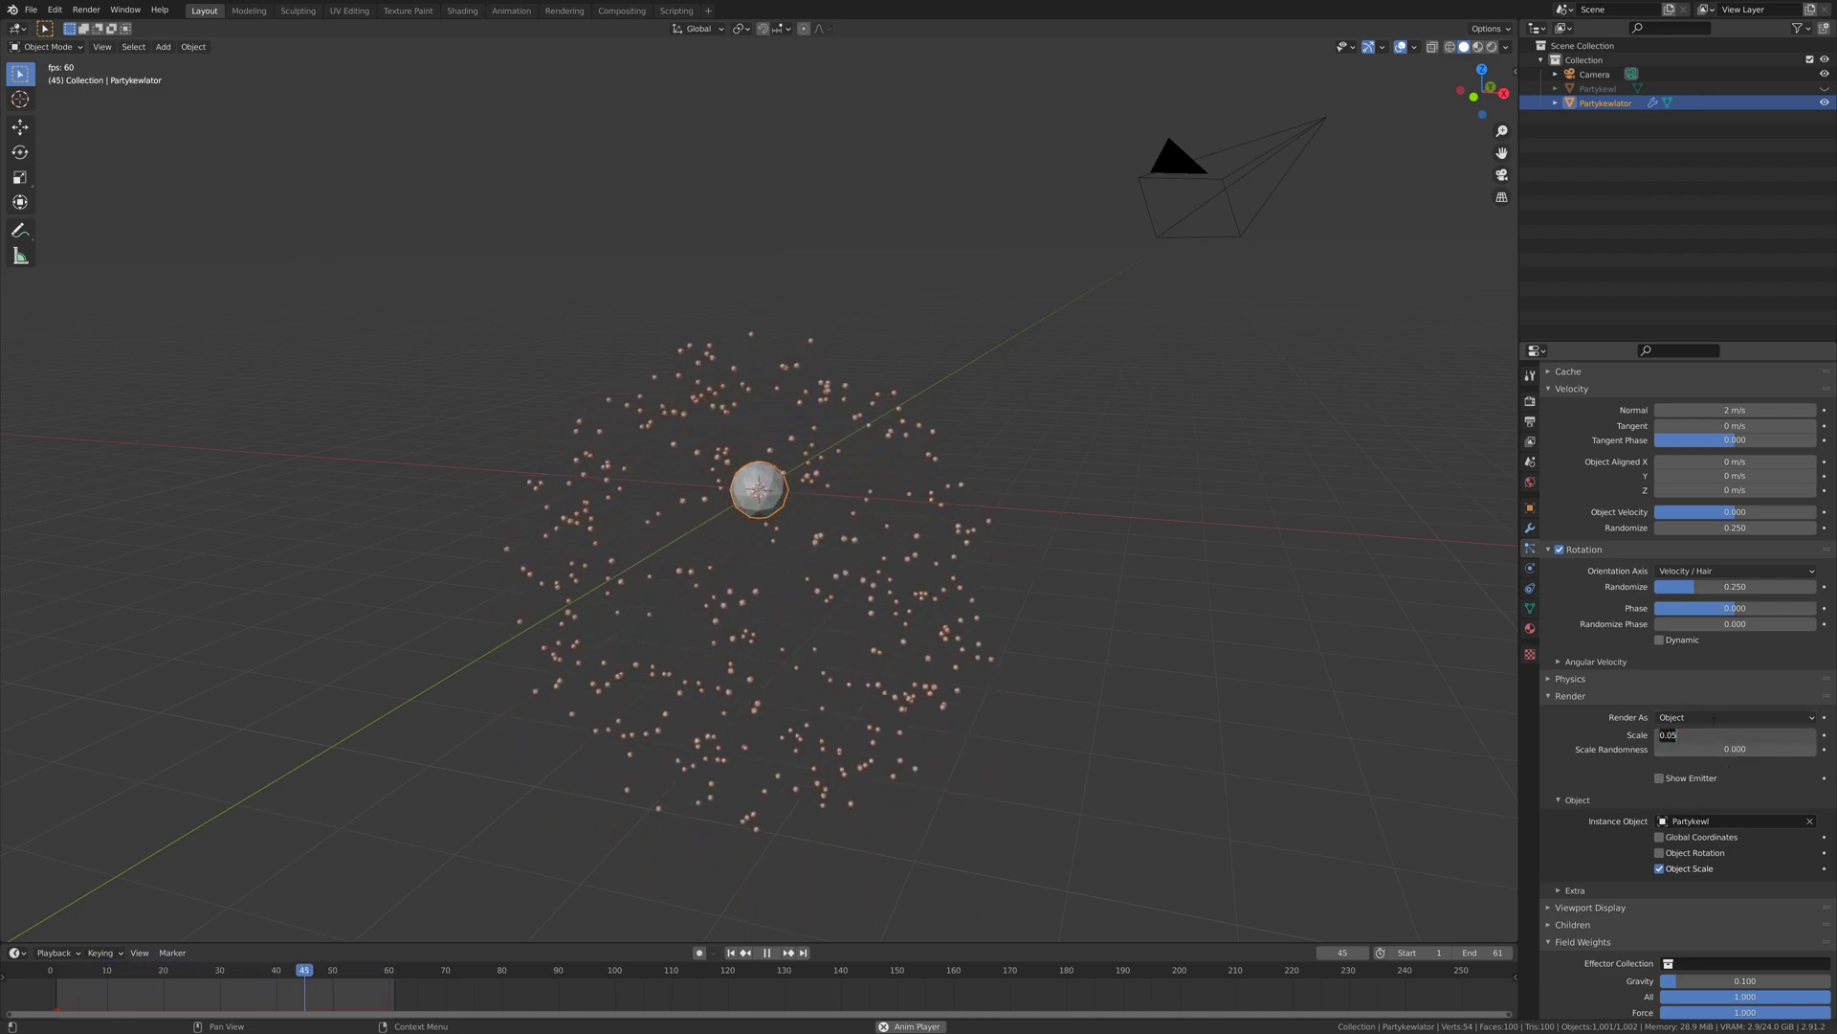
pyautogui.write('0.025')
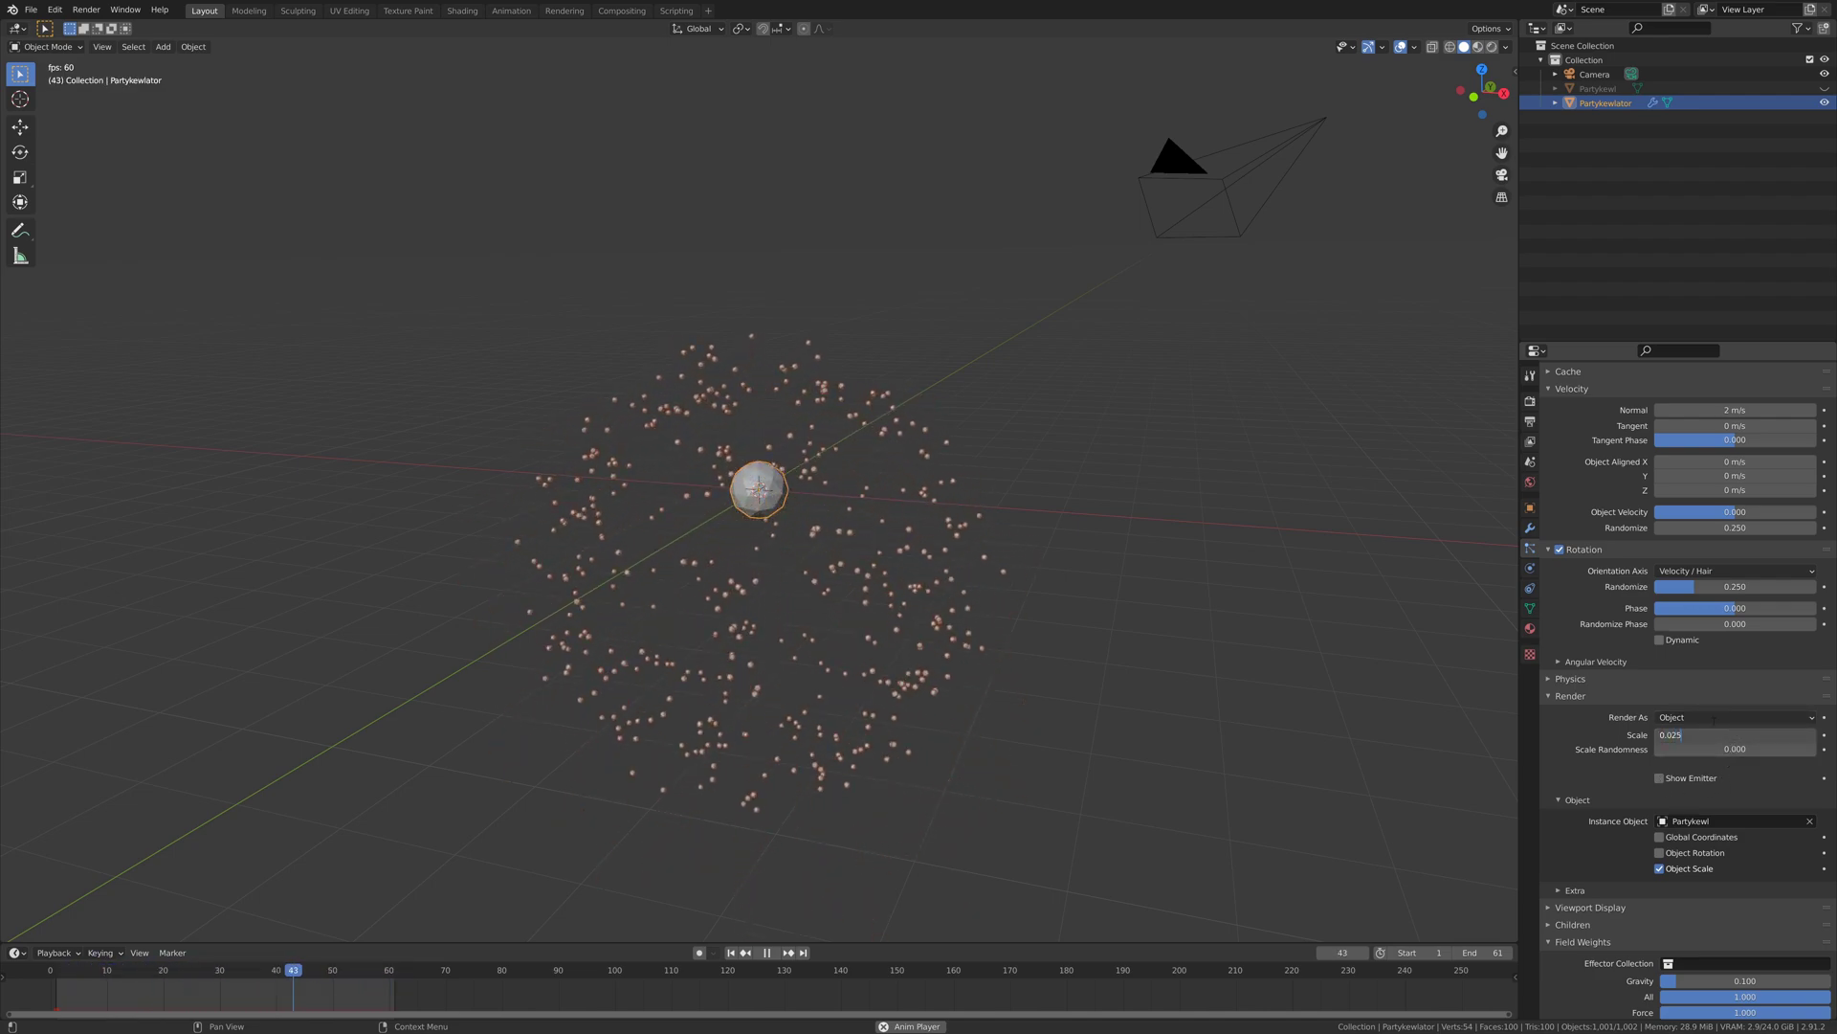
pyautogui.press('Return')
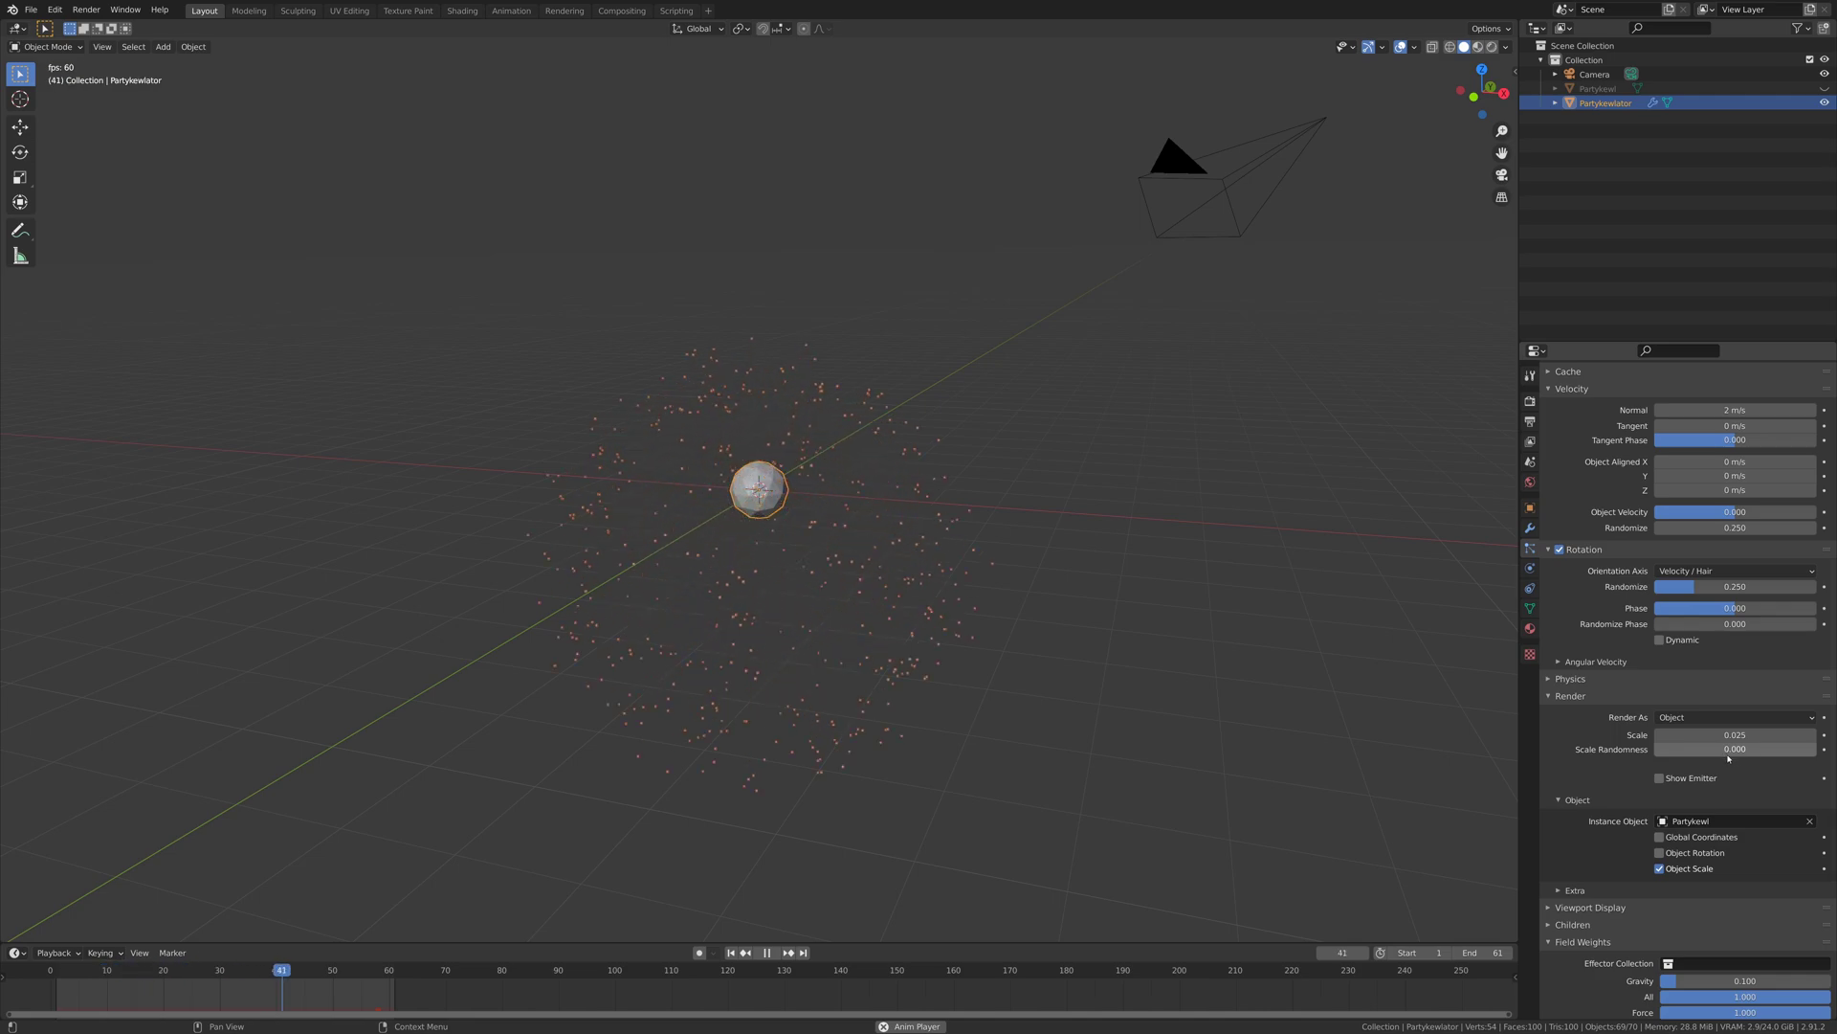
pyautogui.click(1729, 754)
pyautogui.write('0.')
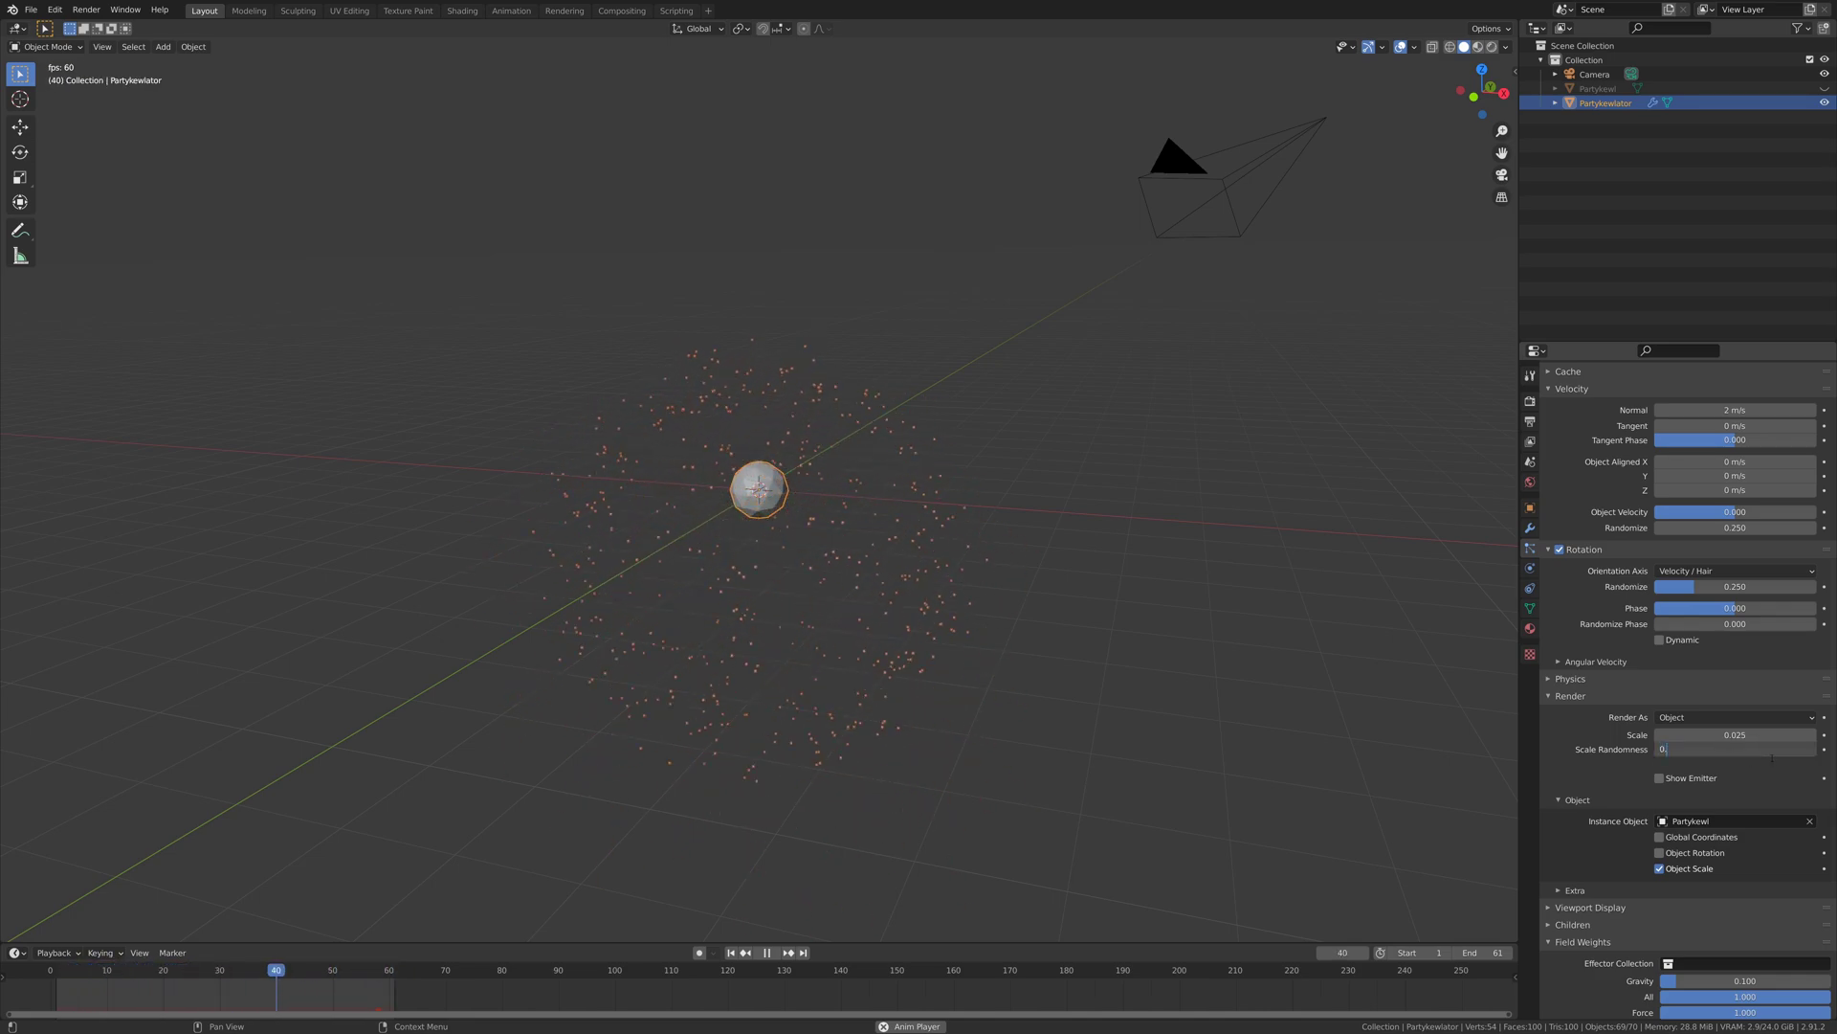
pyautogui.write('25')
pyautogui.press('Return')
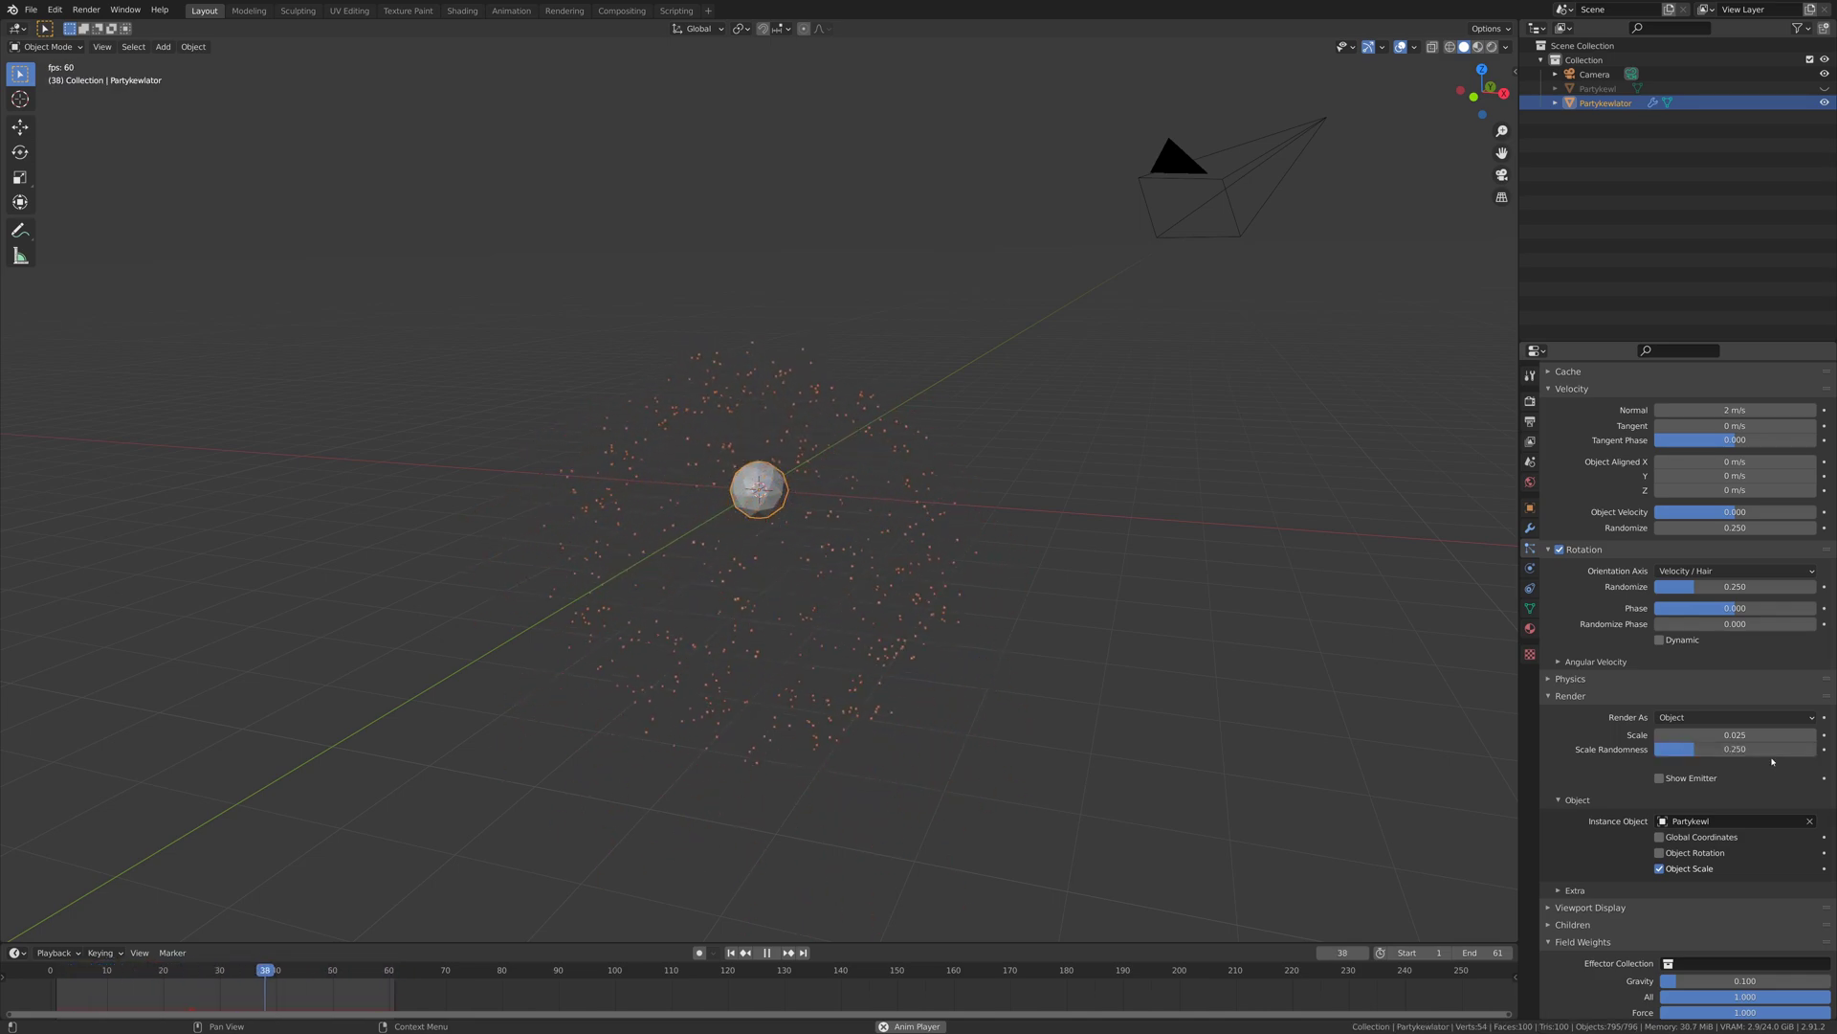
pyautogui.scroll(3, 842, 498)
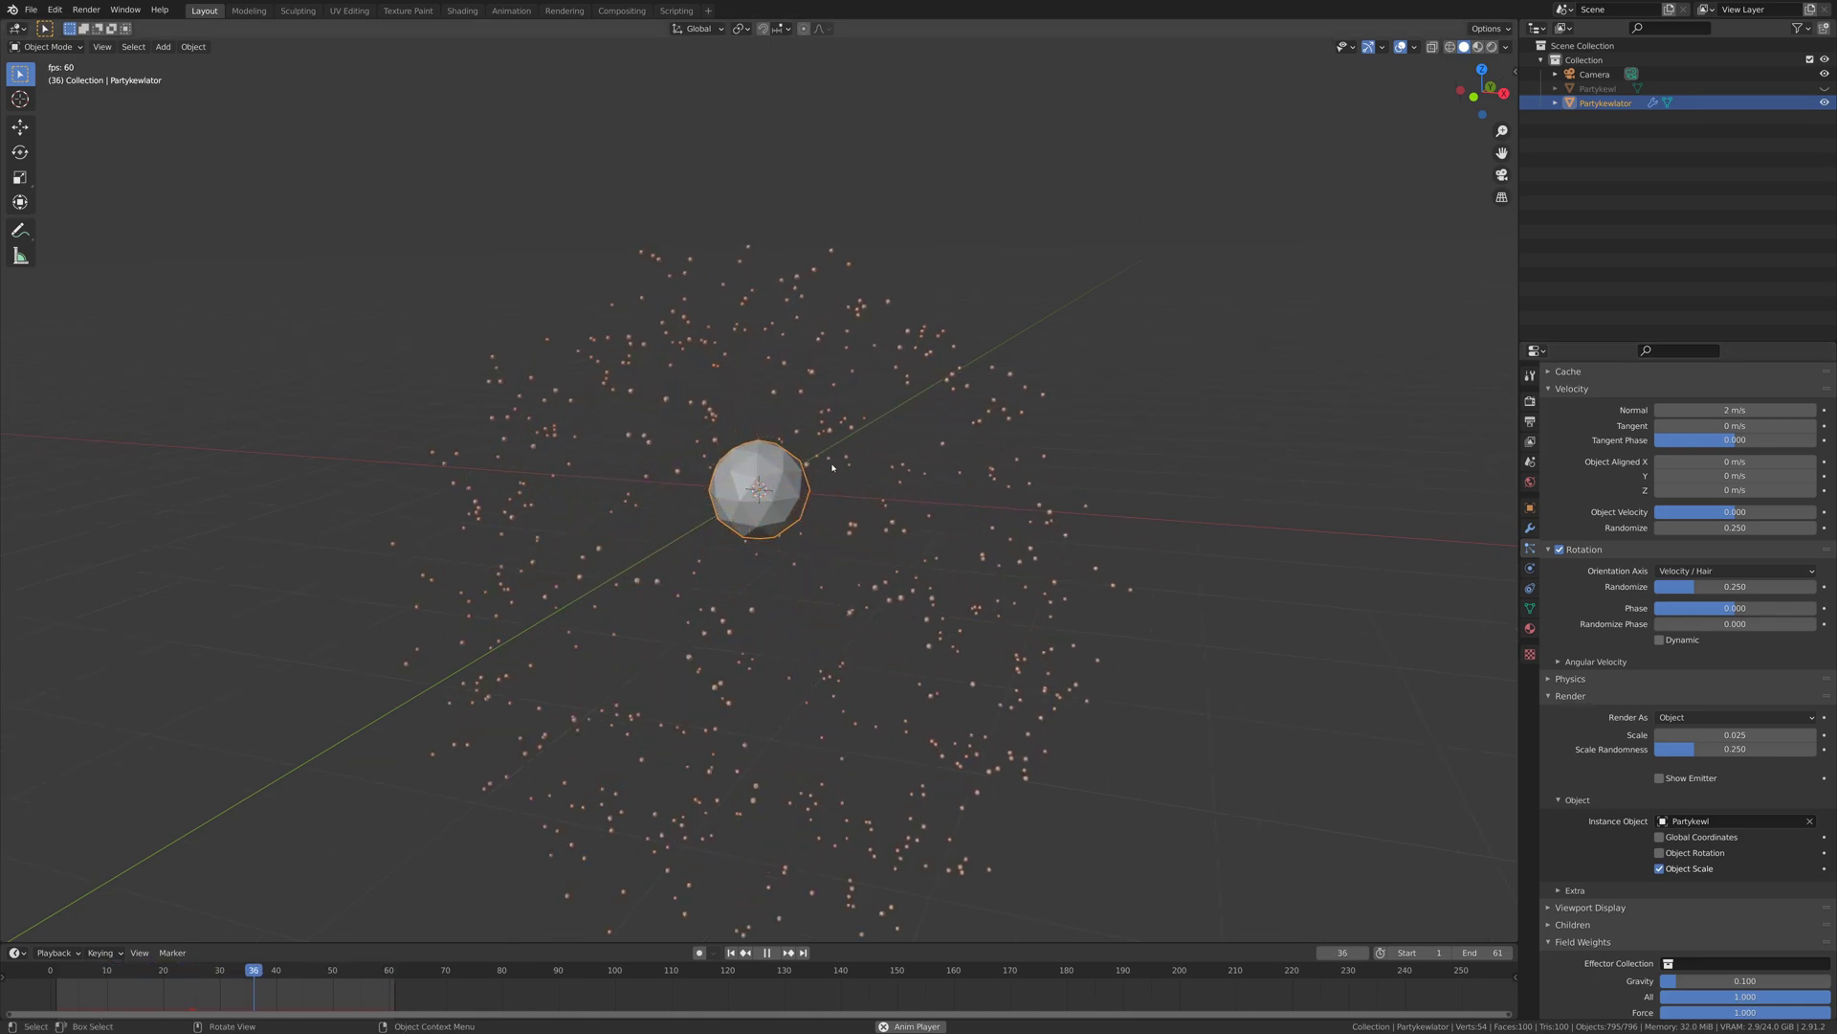
pyautogui.scroll(-3, 766, 536)
pyautogui.scroll(2, 755, 574)
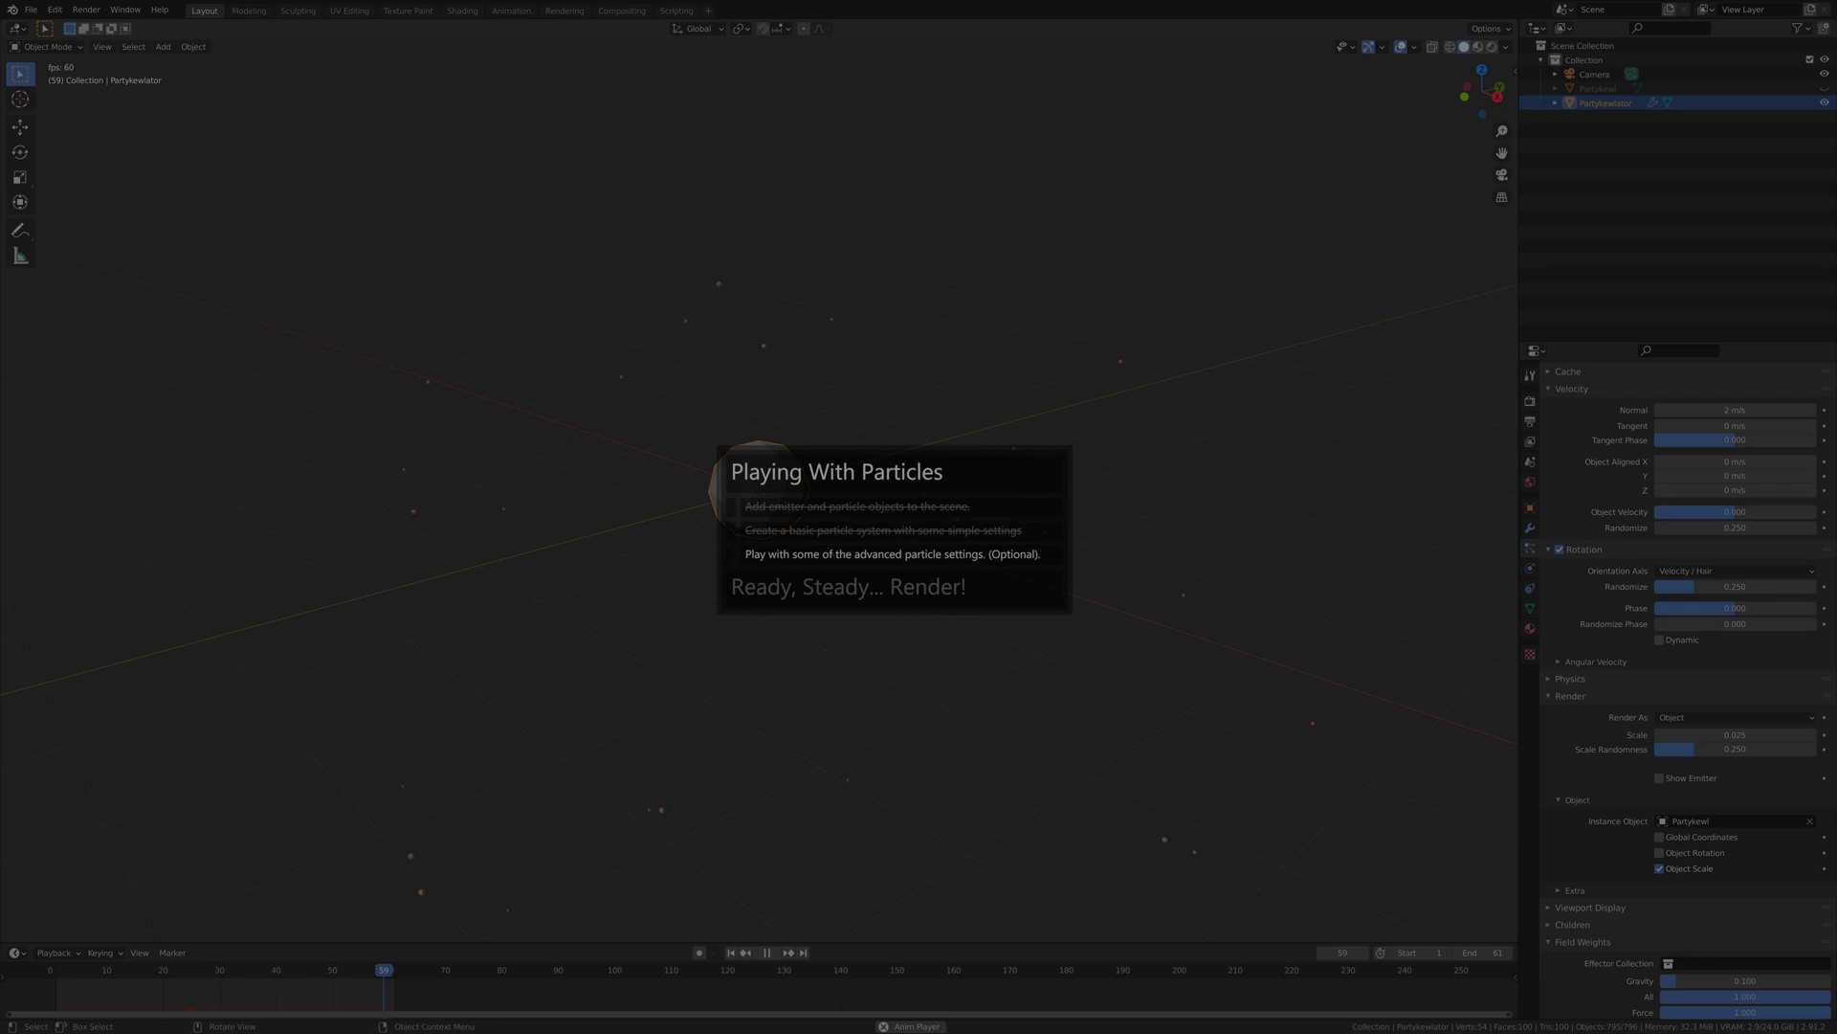
pyautogui.scroll(-3, 756, 536)
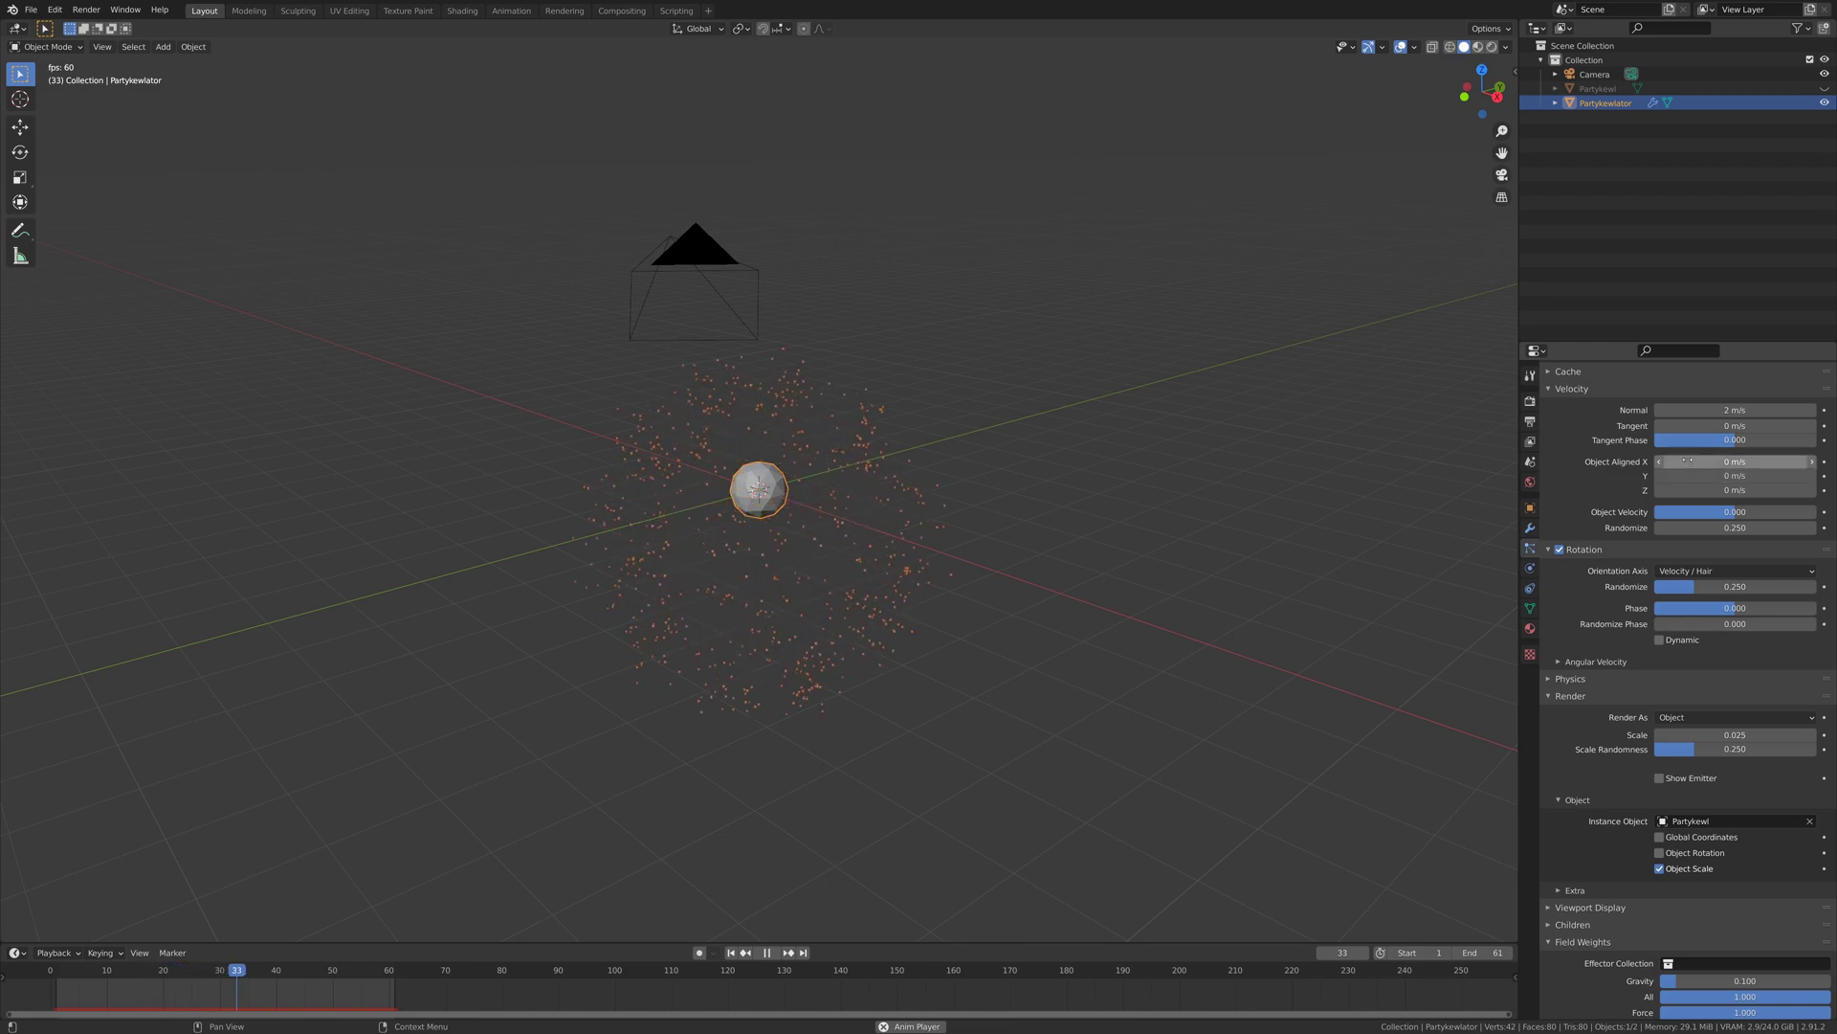
pyautogui.moveTo(1687, 461); pyautogui.dragTo(1799, 461)
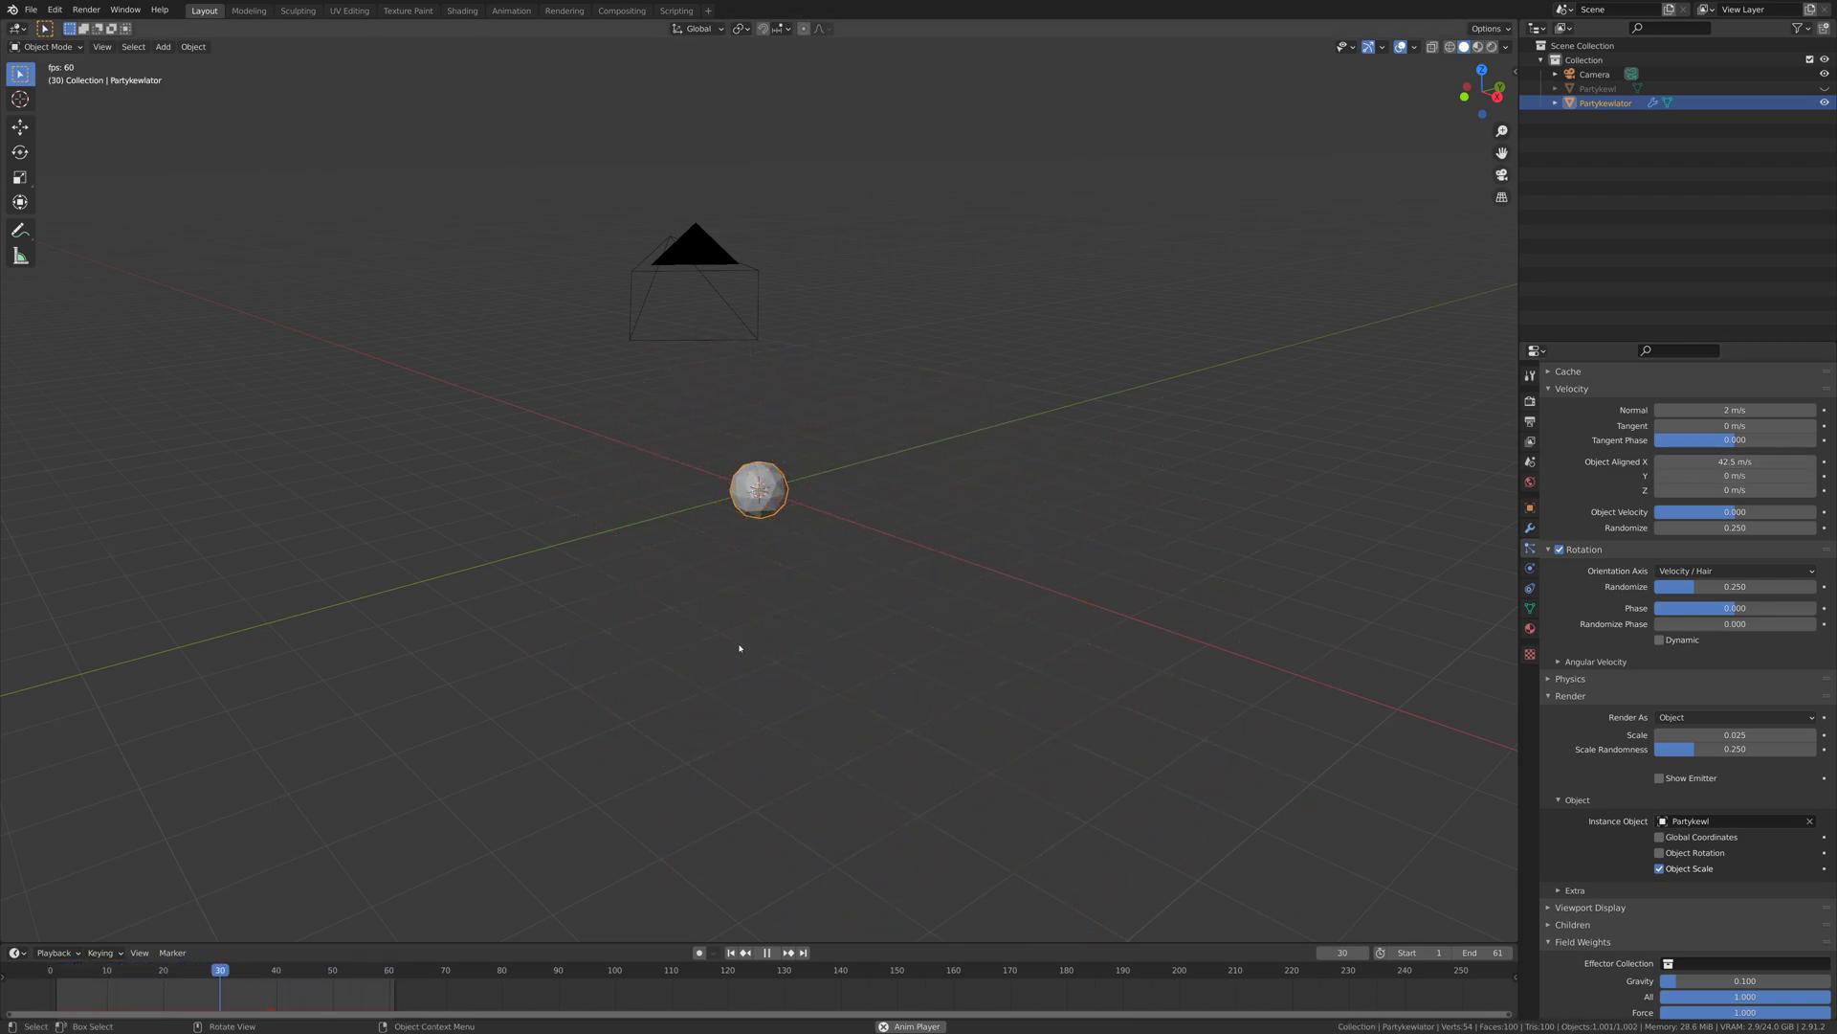
pyautogui.moveTo(739, 648); pyautogui.dragTo(862, 613, button='middle')
pyautogui.moveTo(1734, 461); pyautogui.dragTo(1667, 461)
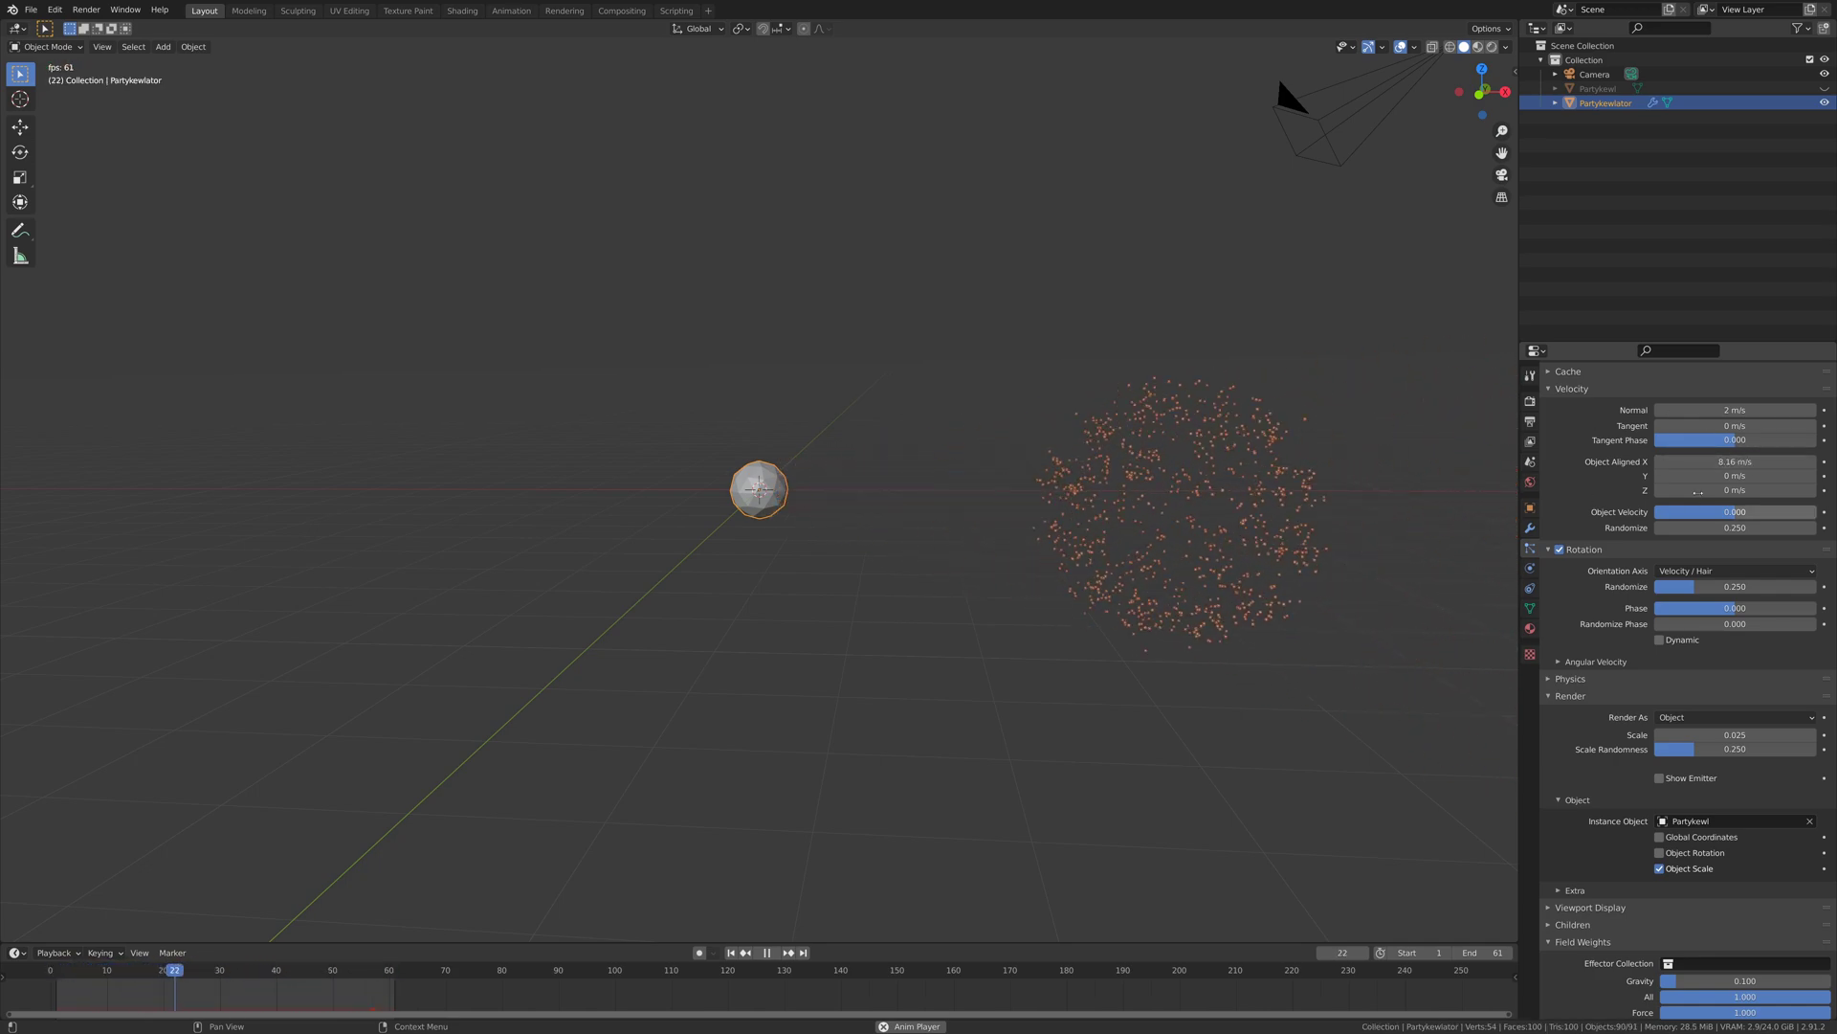
pyautogui.click(1667, 462)
pyautogui.write('0')
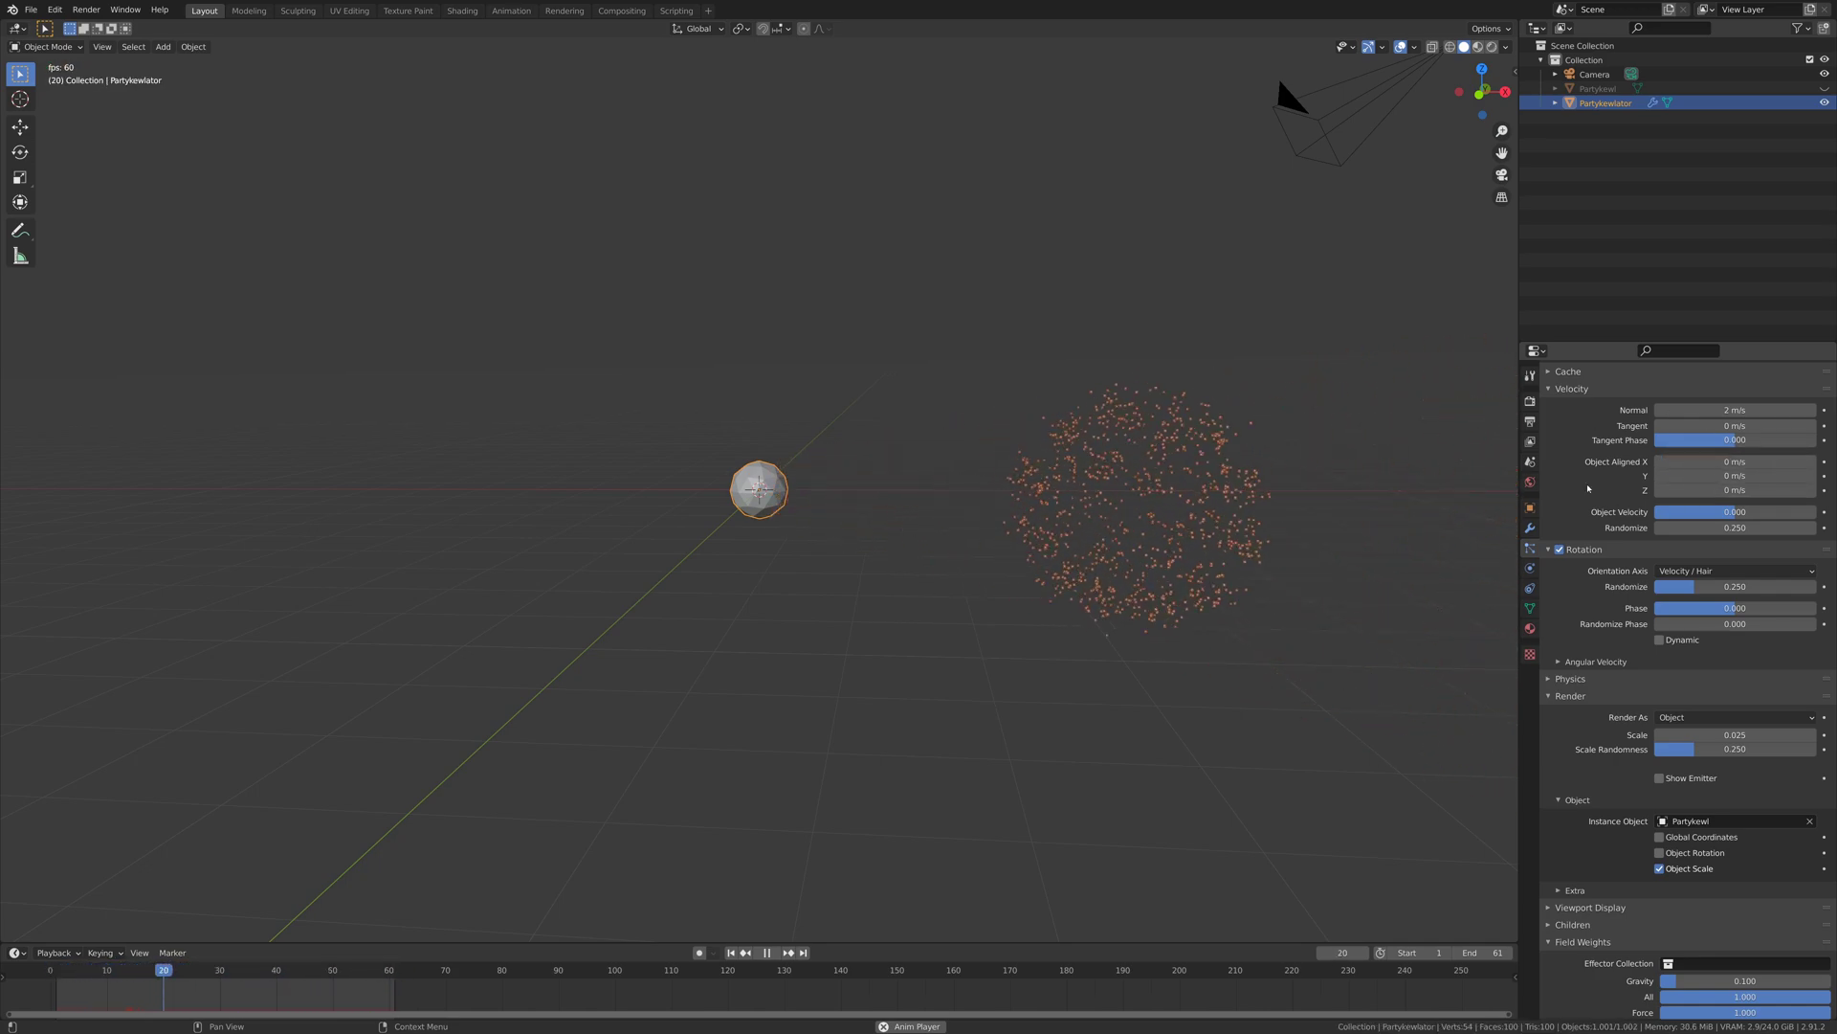
pyautogui.press('Return')
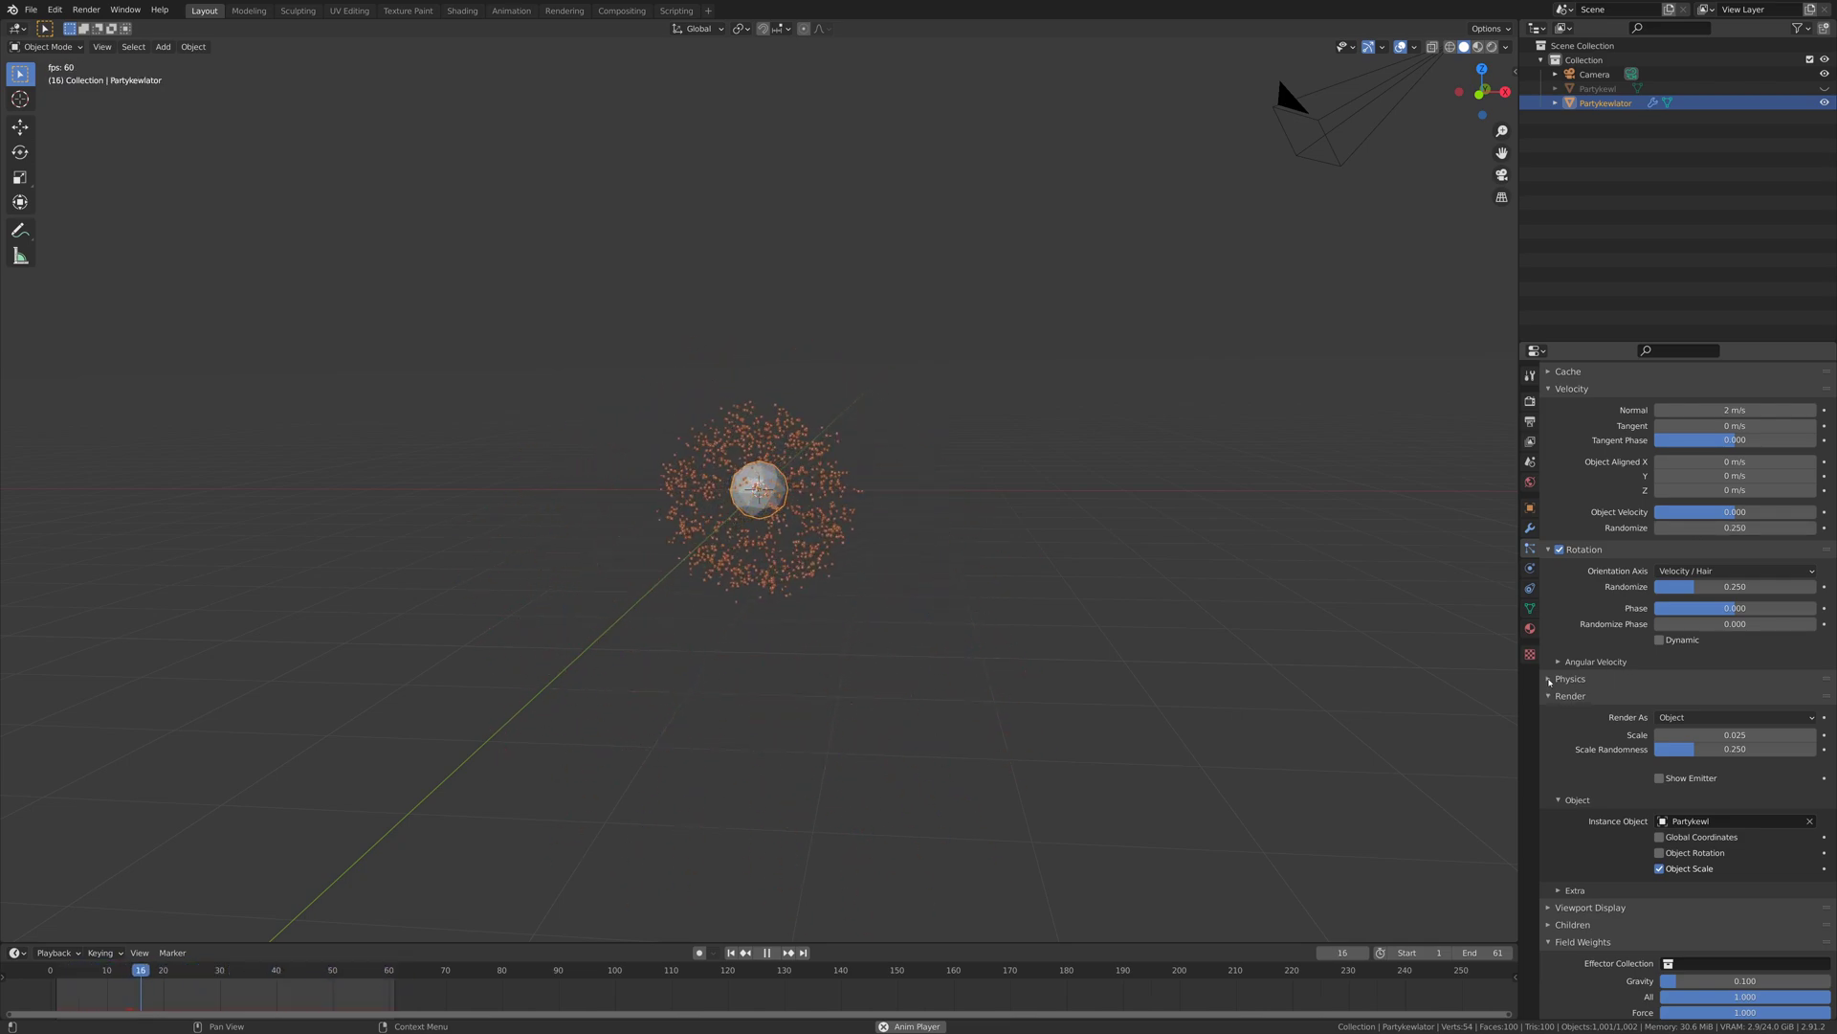
# - Set particle physics to Fluid with mass 5 scaled by size, stiffness 0 and buoyancy 0
pyautogui.click(1560, 678)
pyautogui.click(1696, 699)
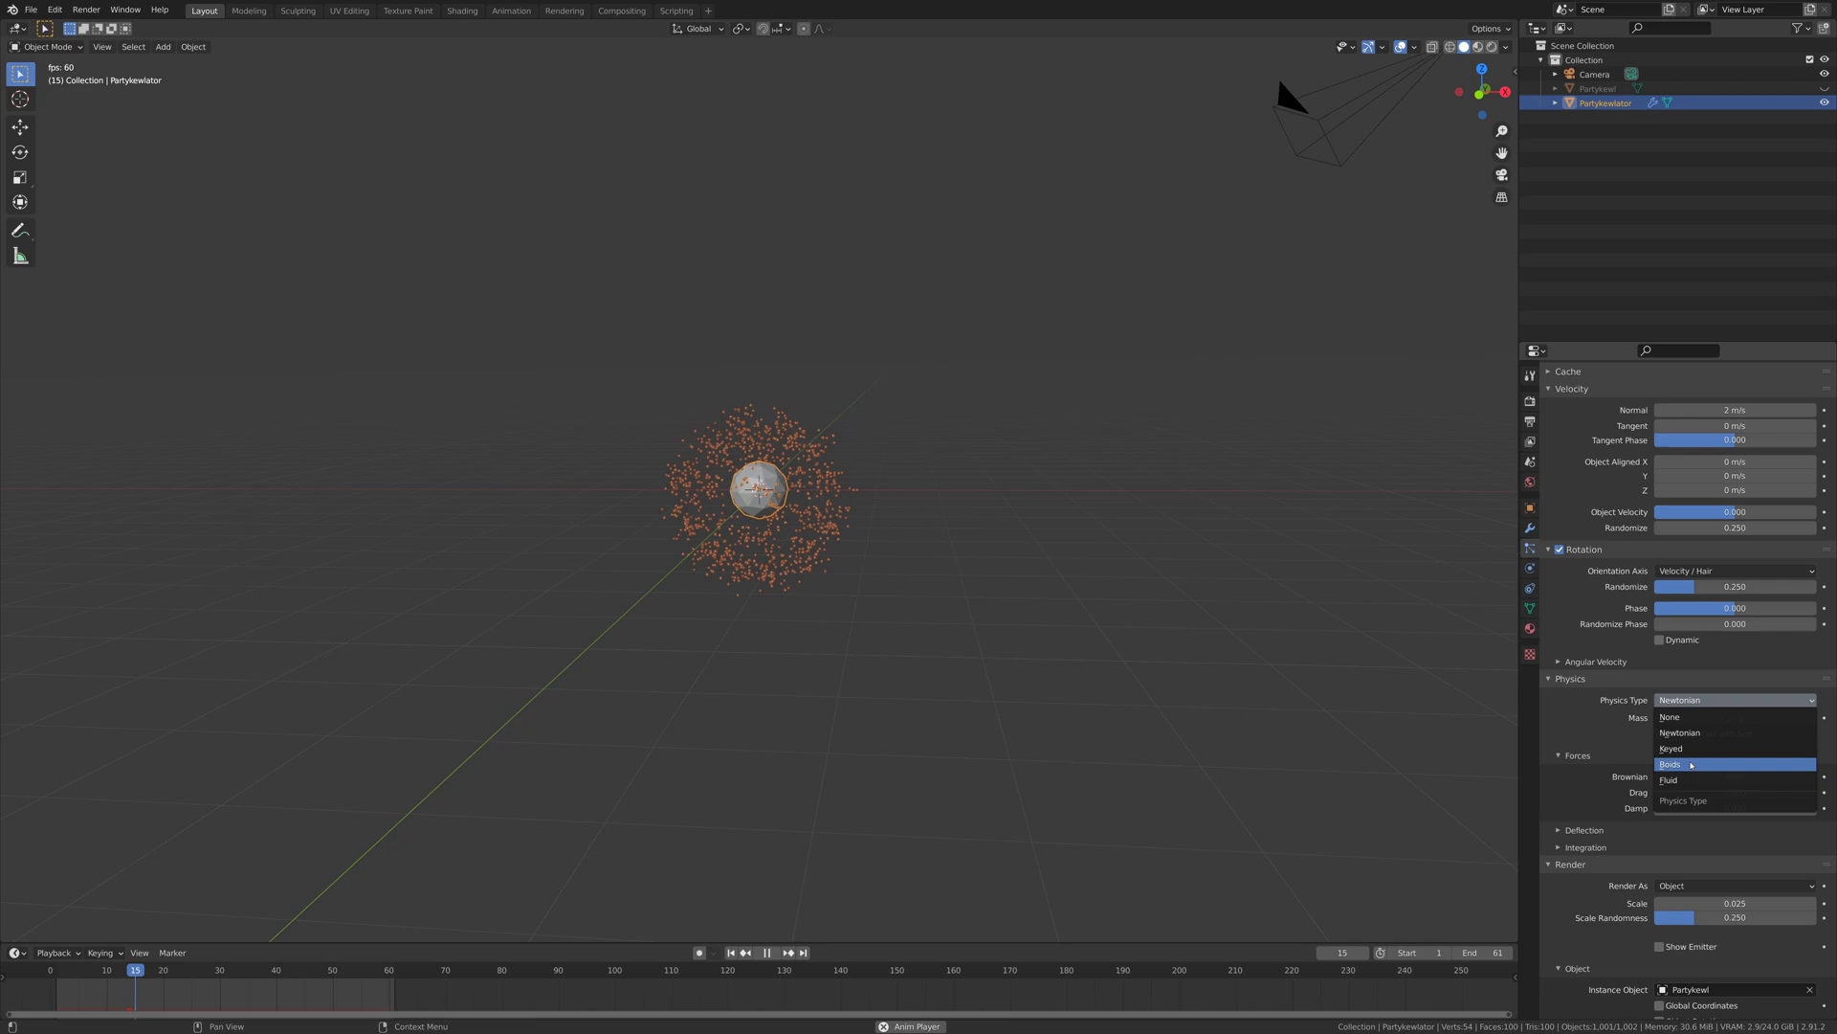
pyautogui.click(1689, 780)
pyautogui.click(1715, 716)
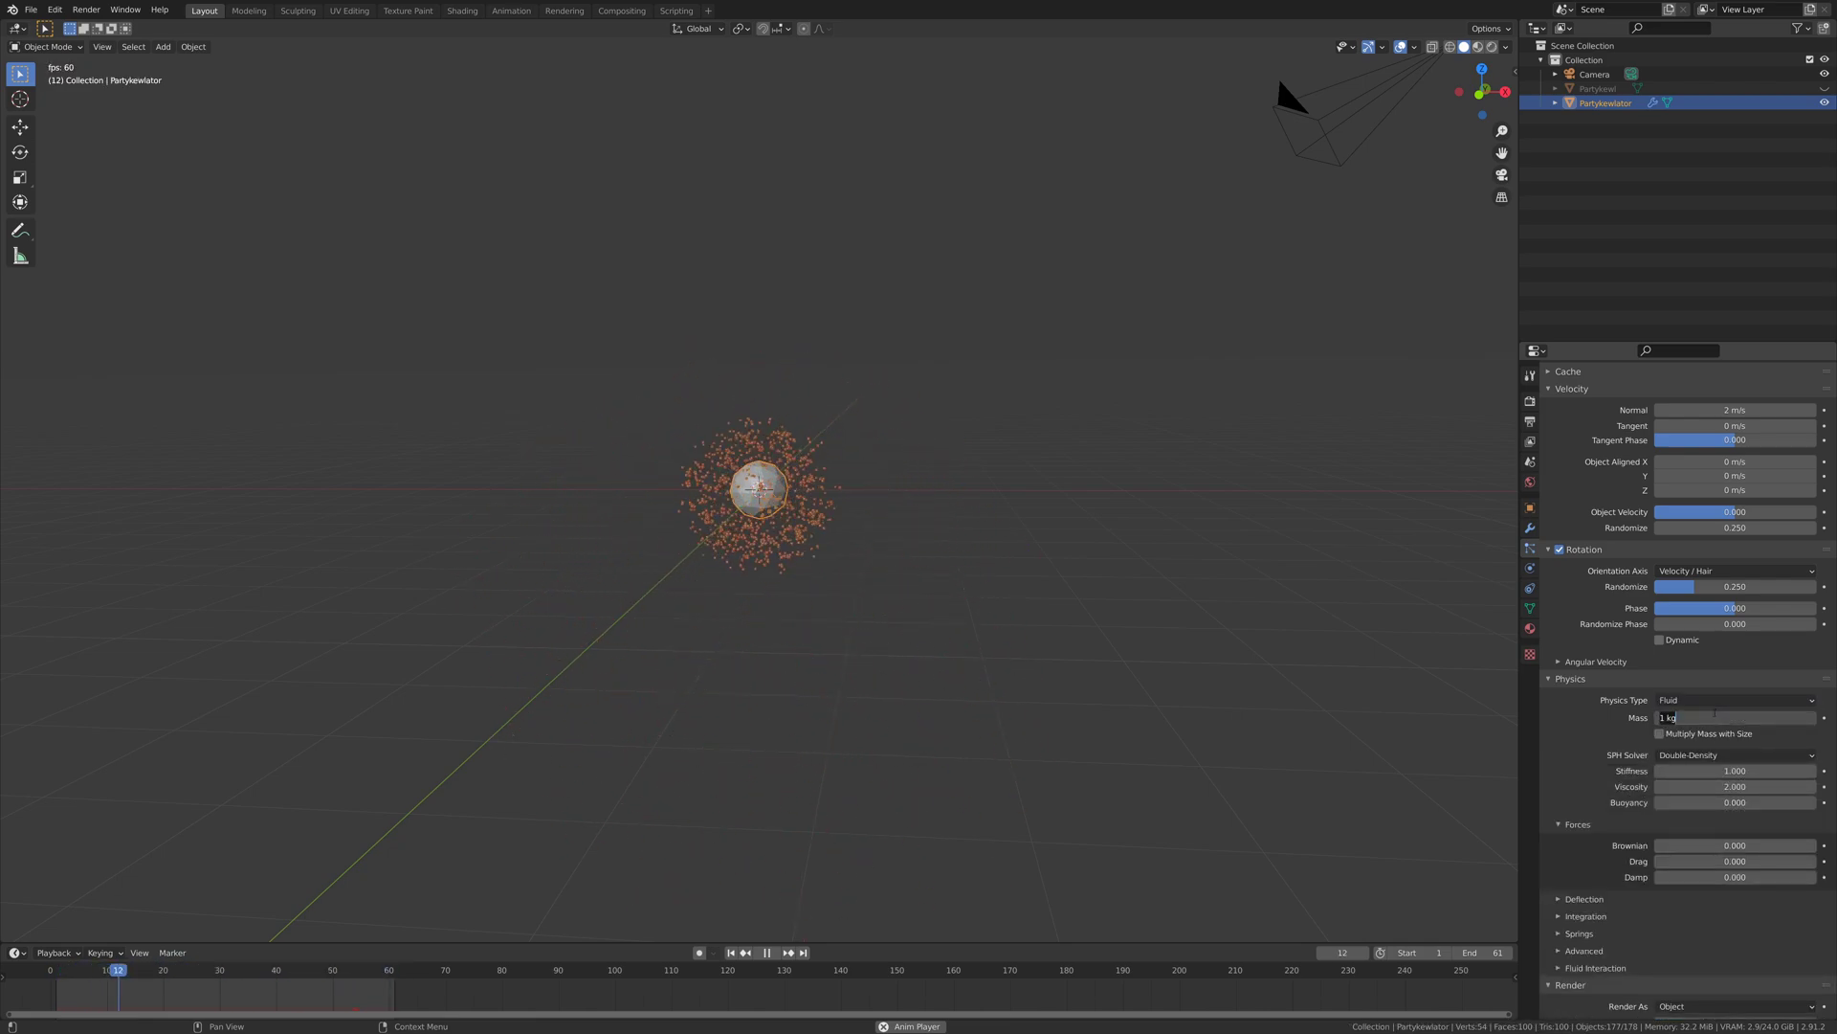
pyautogui.write('500')
pyautogui.press('Return')
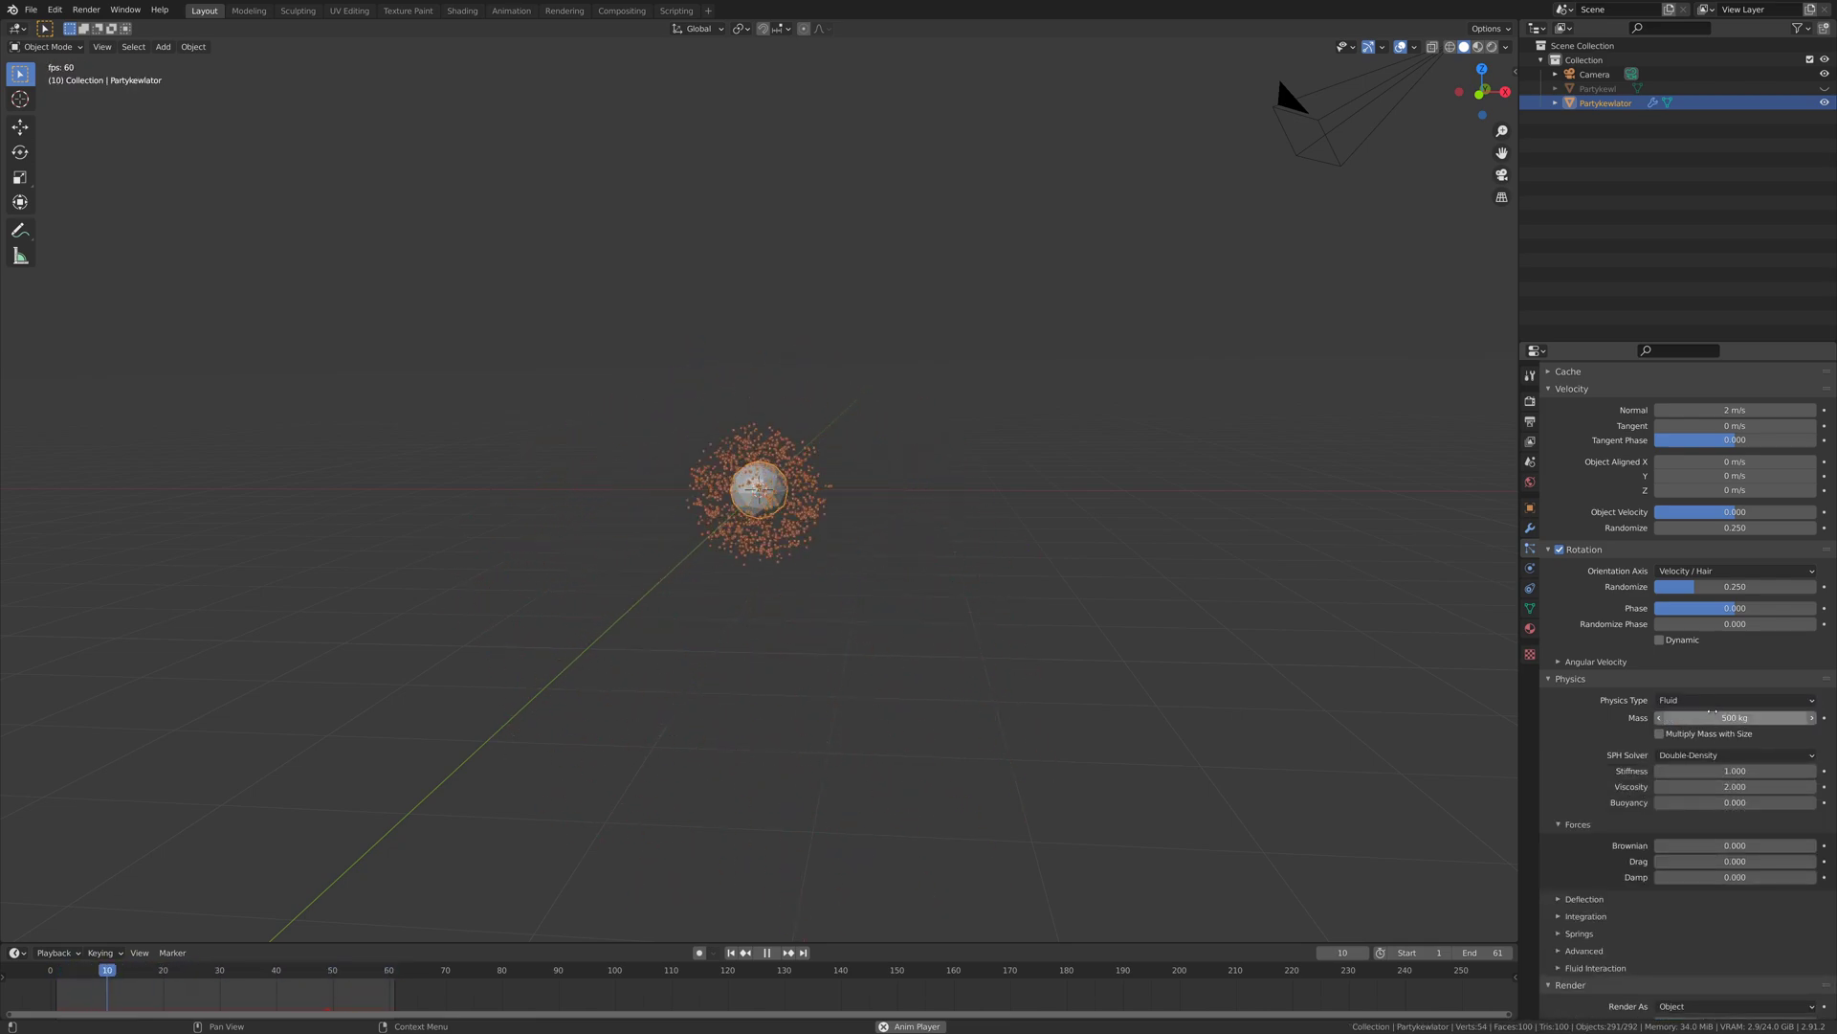
pyautogui.click(1659, 734)
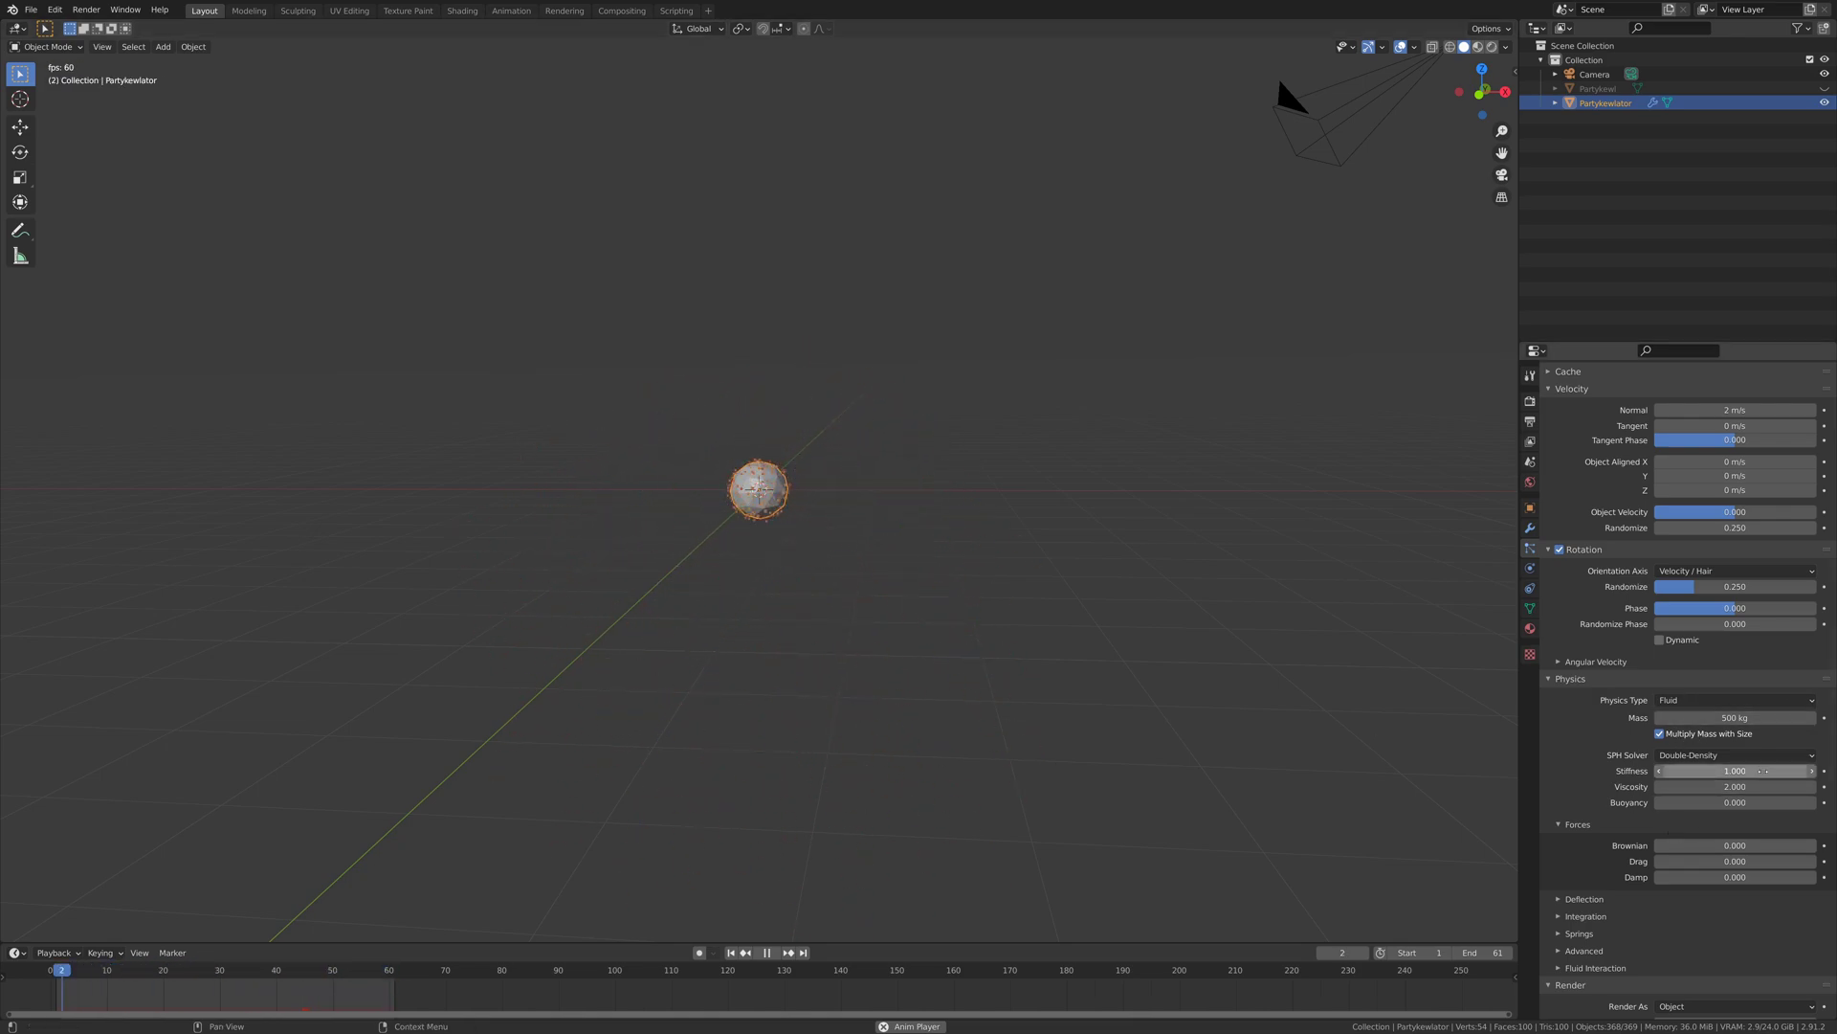
pyautogui.press('BackSpace')
pyautogui.press('BackSpace')
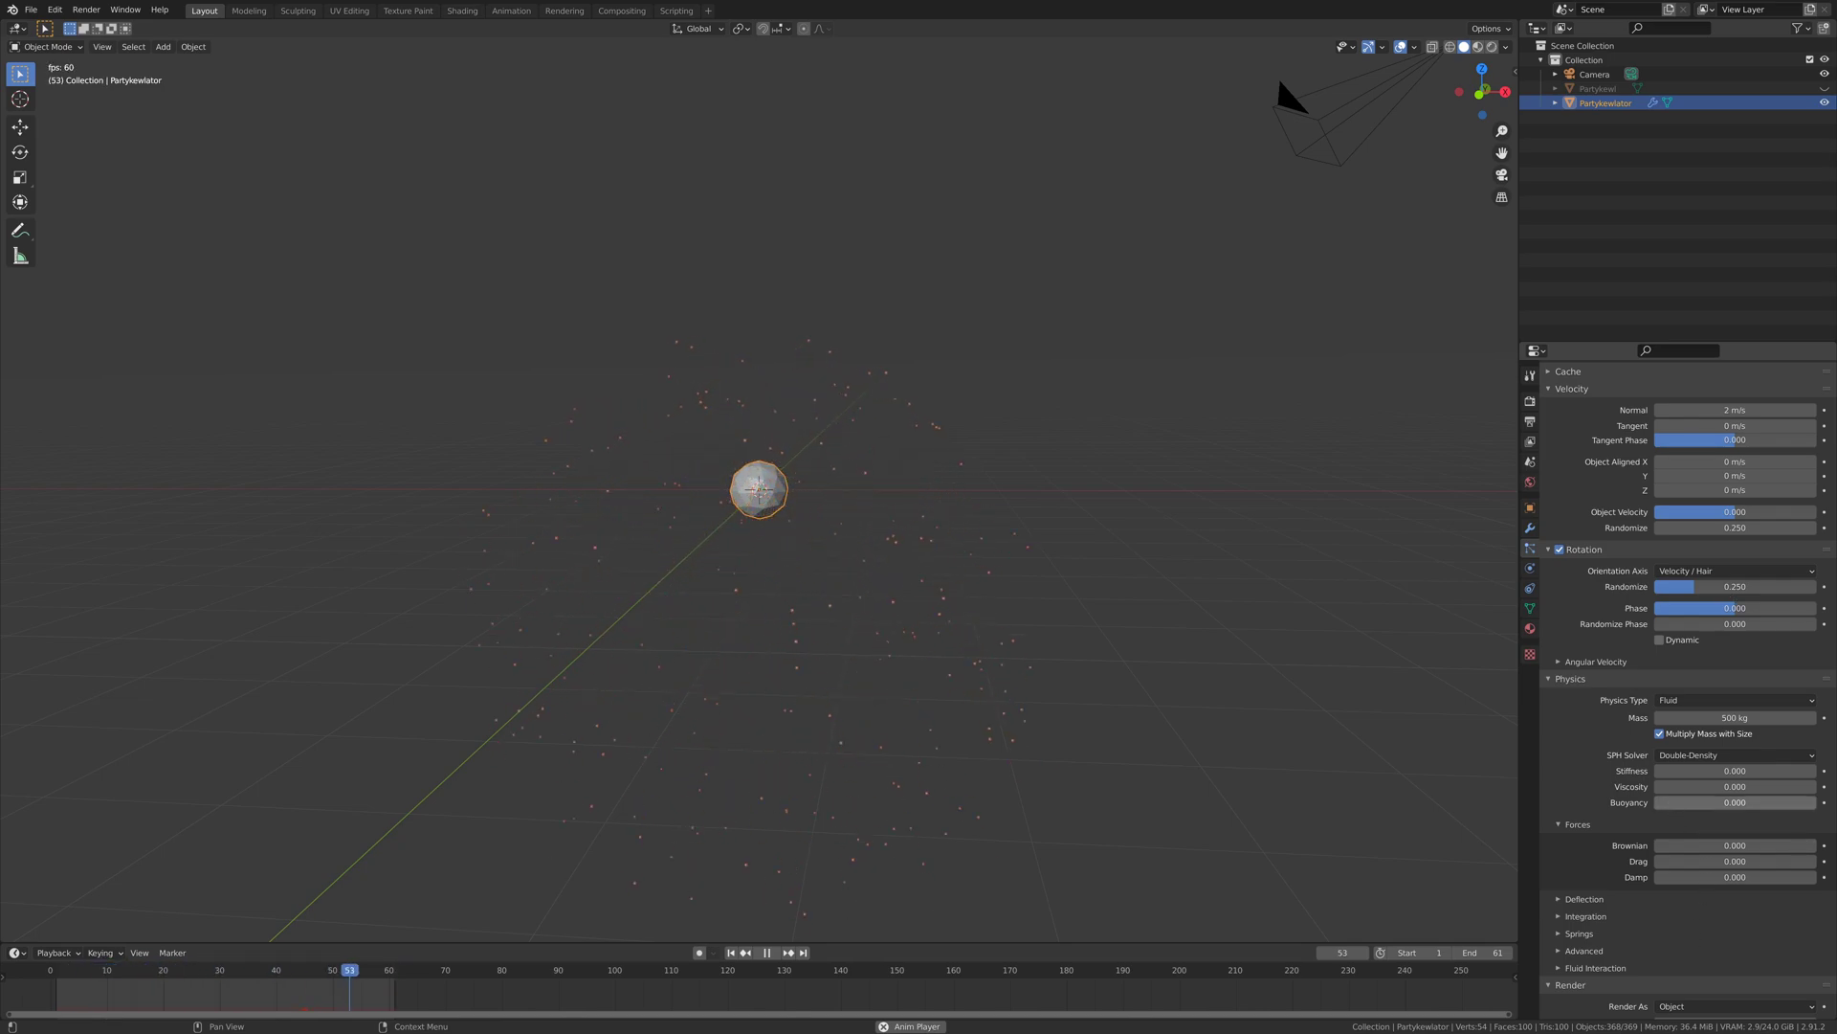
pyautogui.moveTo(1735, 802); pyautogui.dragTo(1691, 820)
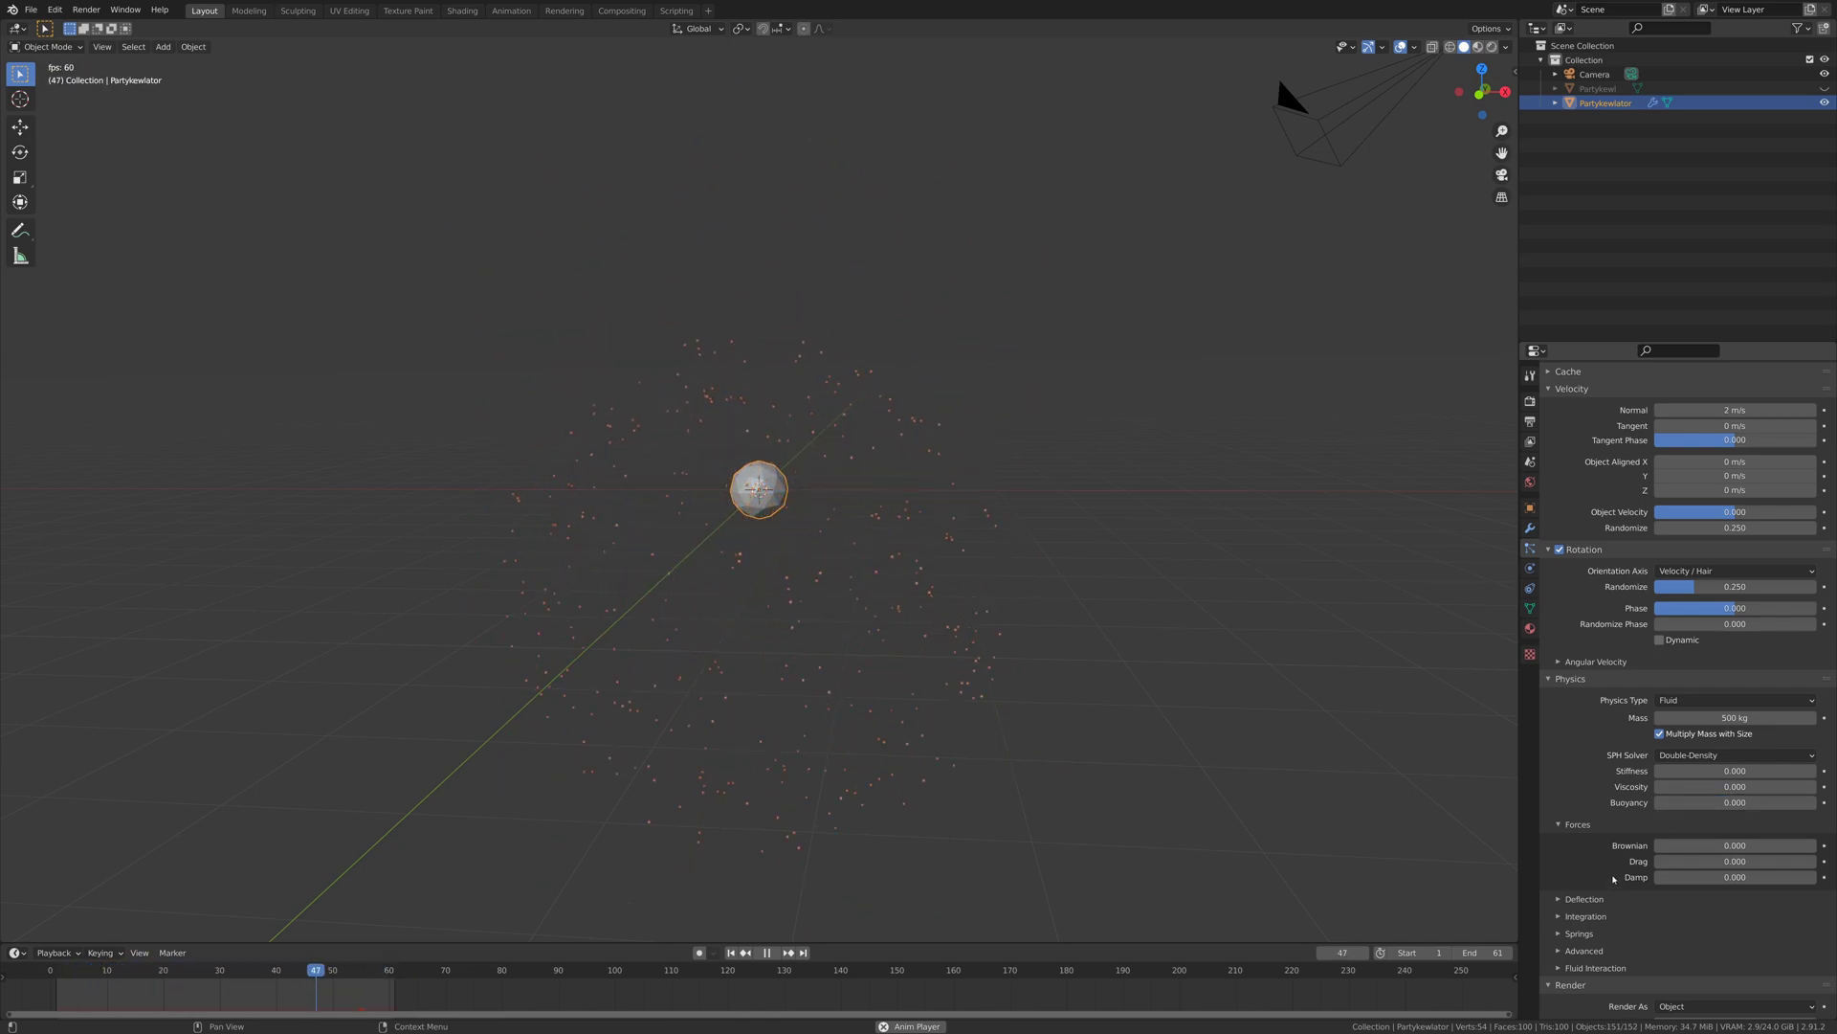
pyautogui.scroll(2, 1615, 804)
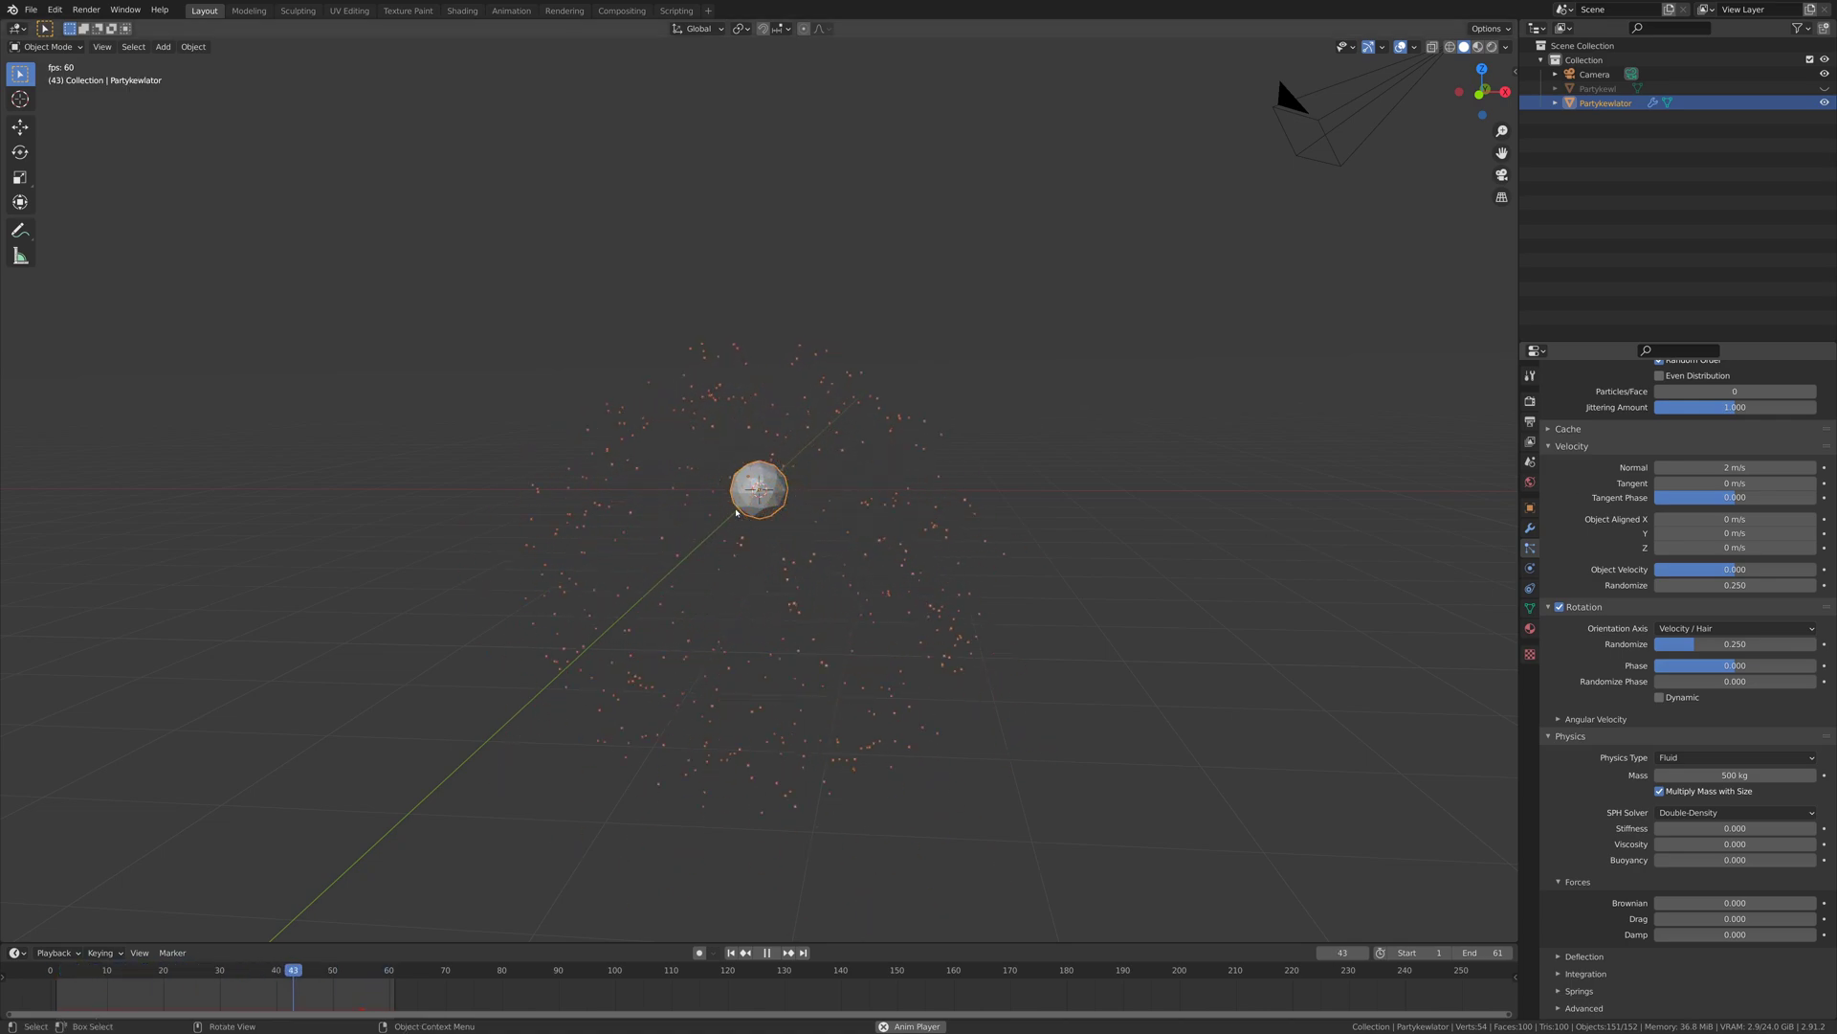
pyautogui.press('s')
pyautogui.press('z')
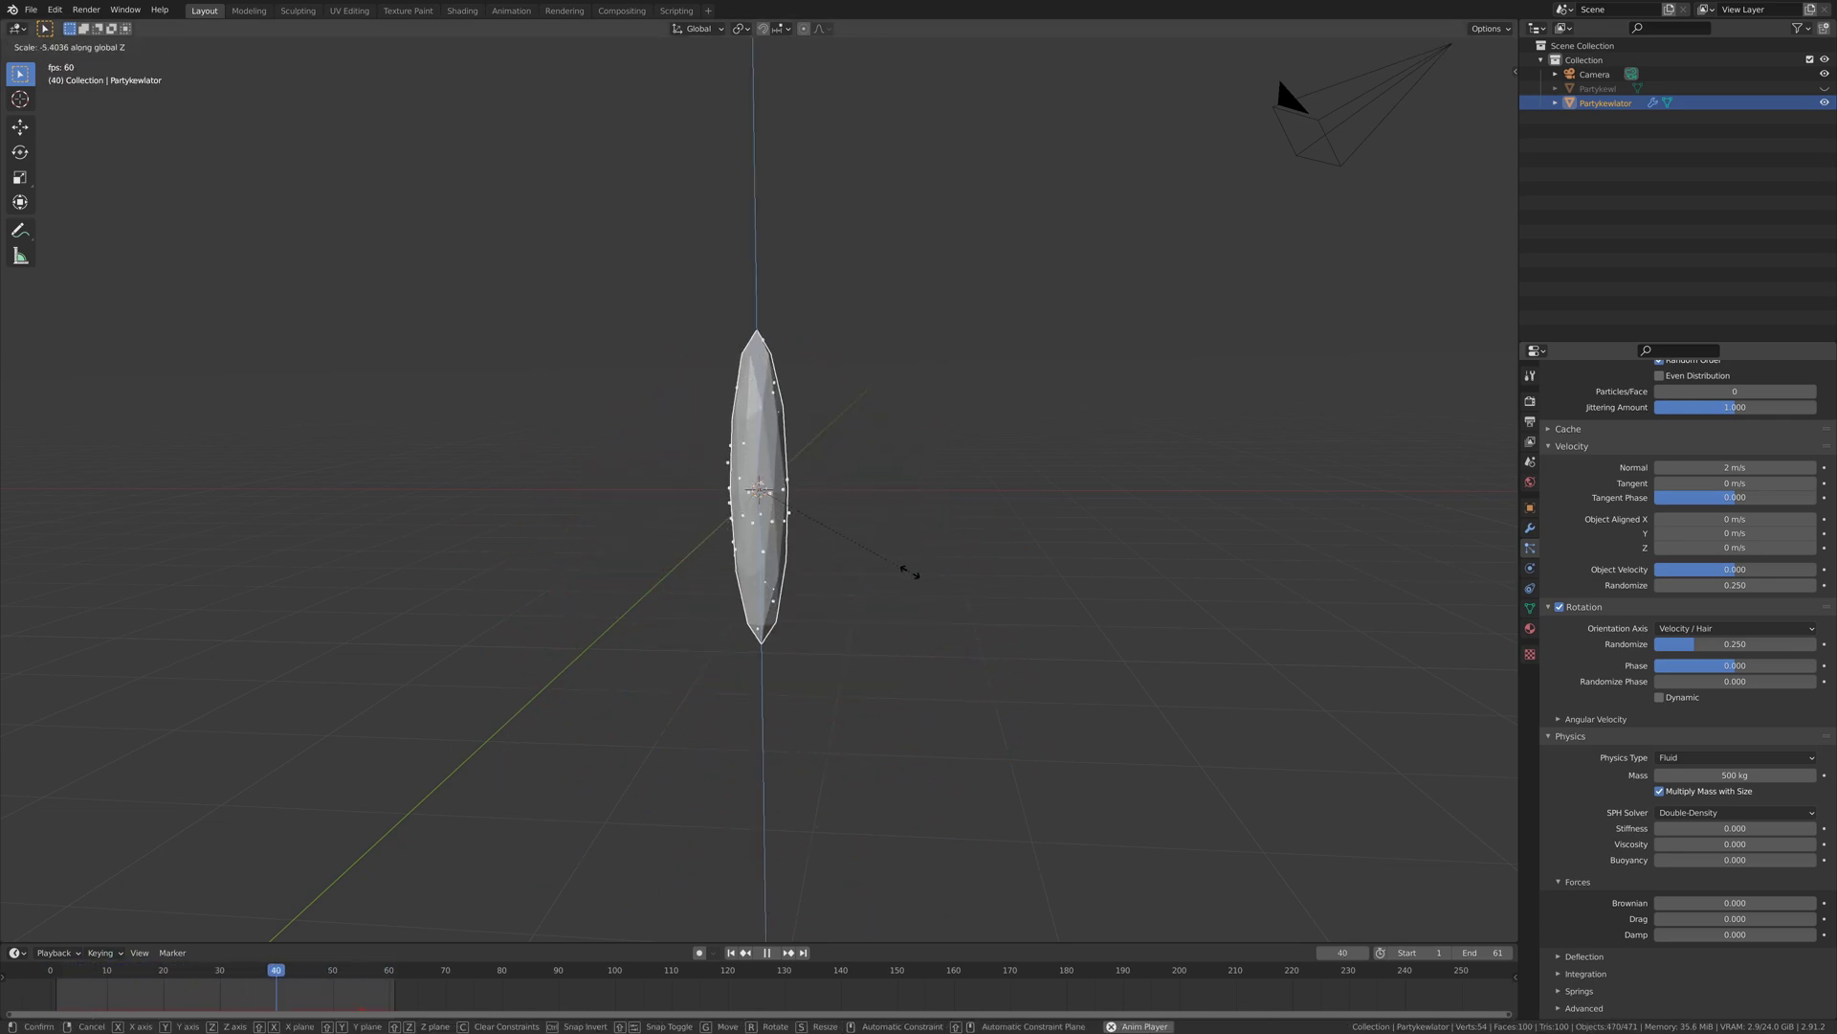
pyautogui.click(974, 582)
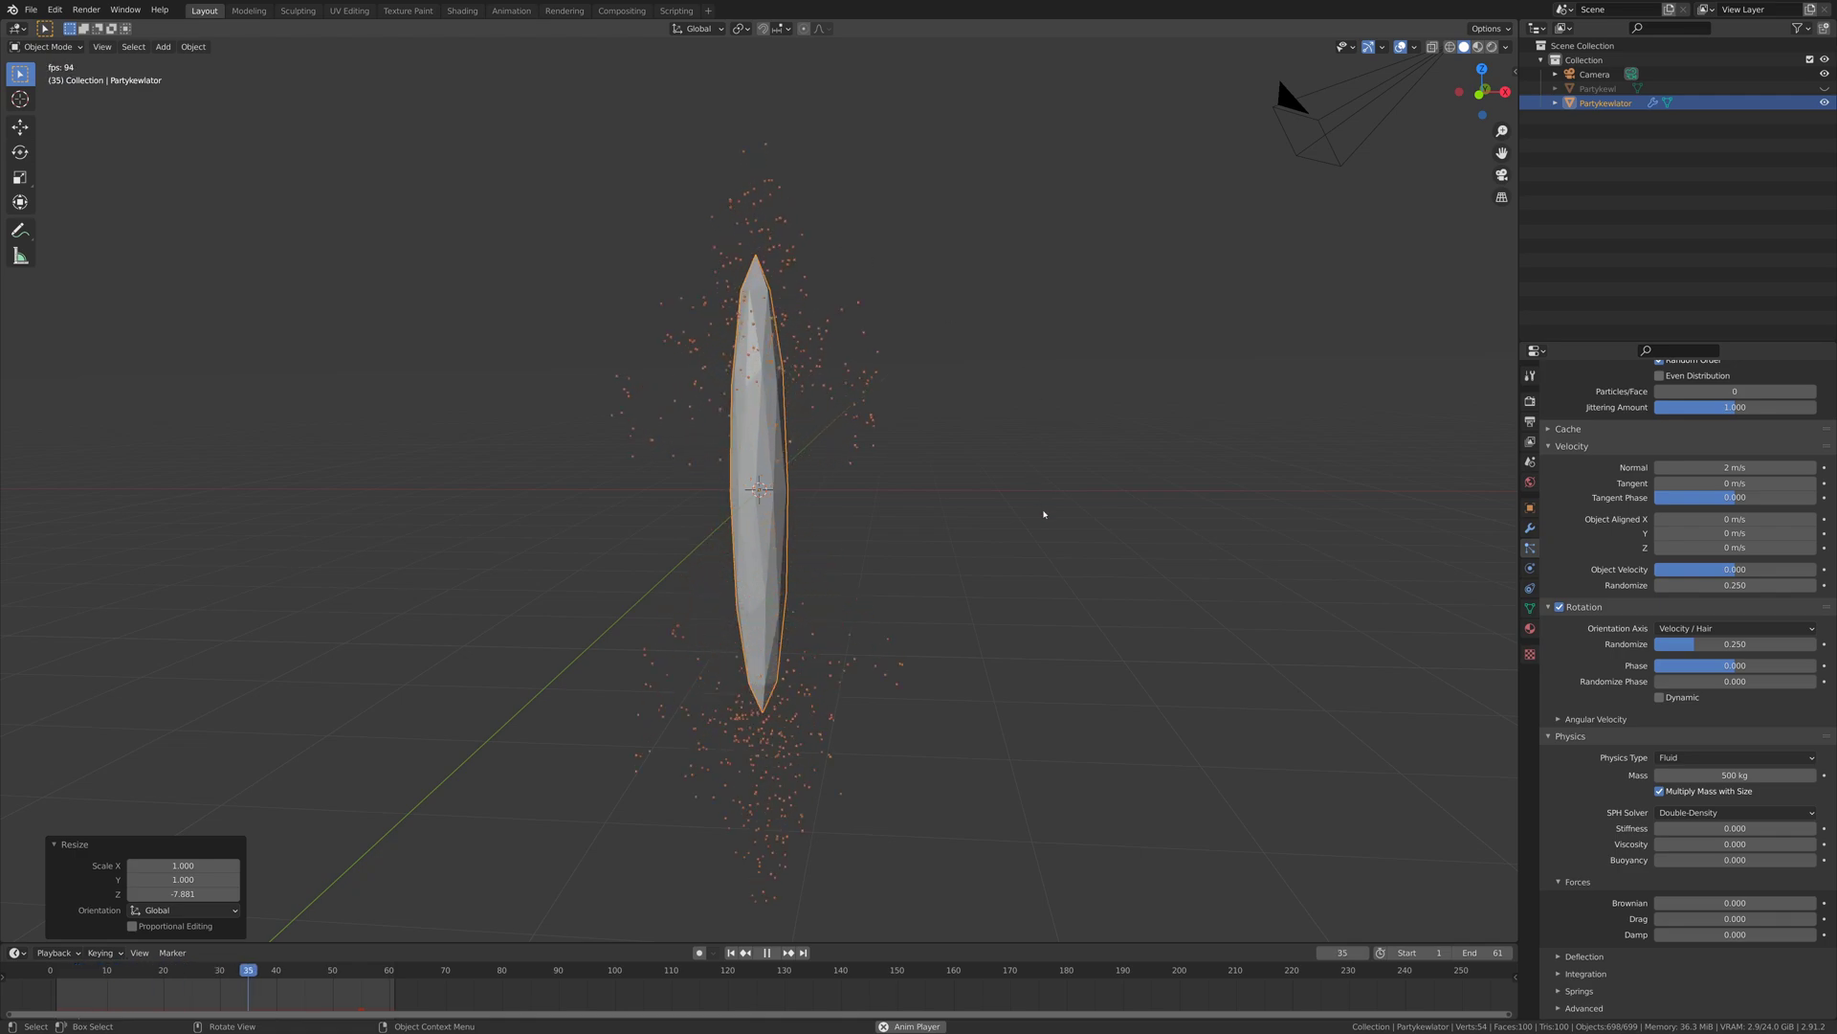
pyautogui.moveTo(999, 536)
pyautogui.mouseDown(button='middle')
pyautogui.moveTo(498, 533)
pyautogui.moveTo(1057, 540)
pyautogui.moveTo(1034, 537)
pyautogui.mouseUp(button='middle')
pyautogui.hotkey('alt', 's')
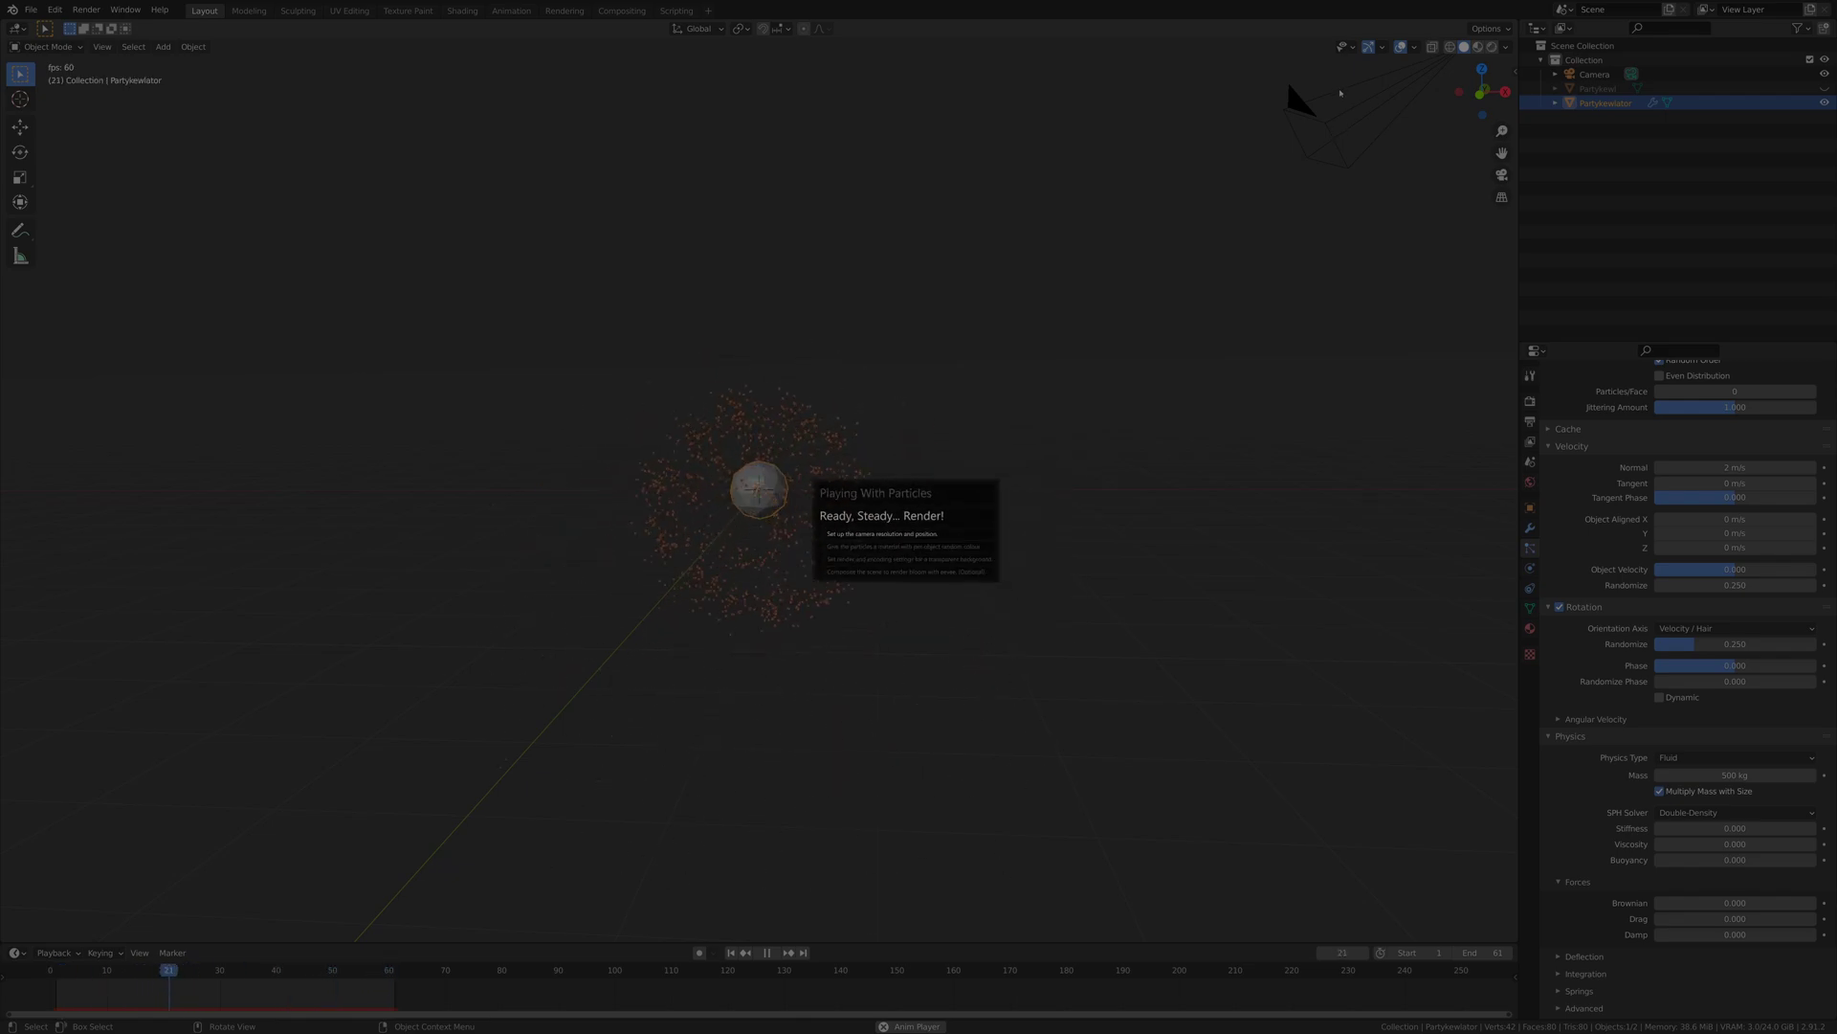
# - Clear the camera's rotation and location, raise it to Z 6.53 m, and view through it
pyautogui.click(1298, 94)
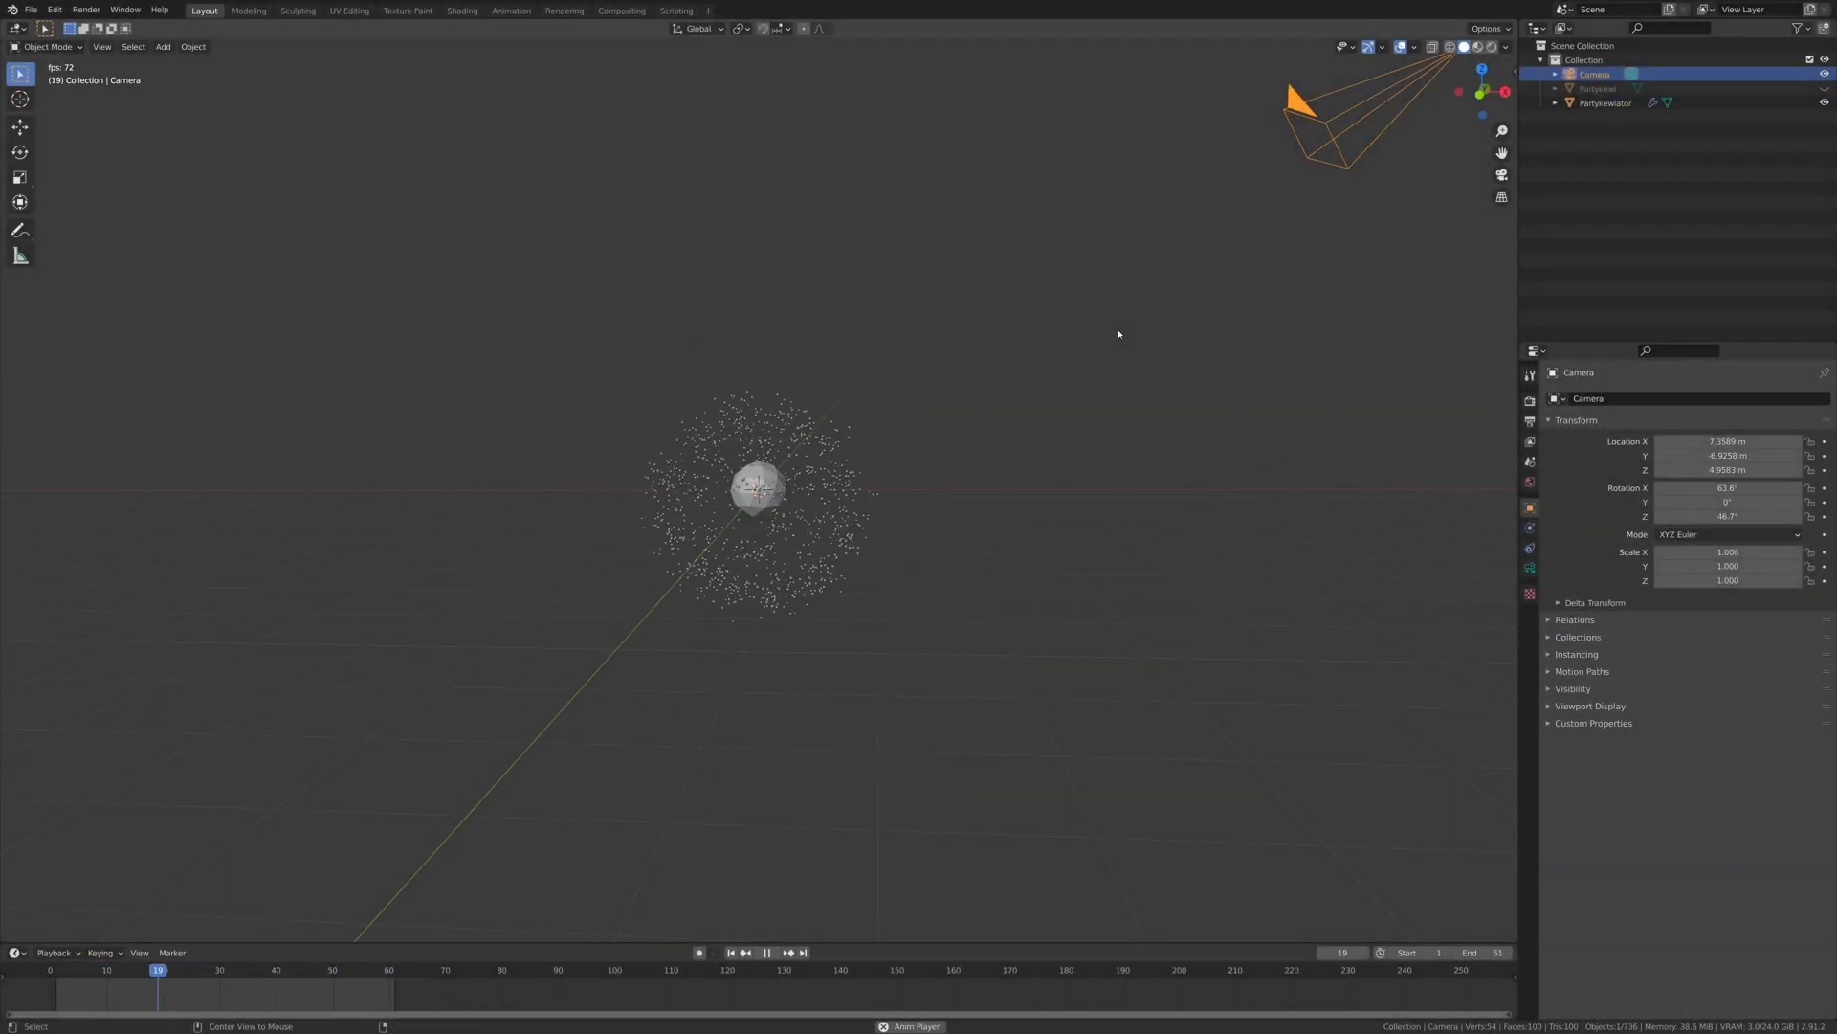
pyautogui.hotkey('alt', 'r')
pyautogui.hotkey('alt', 'g')
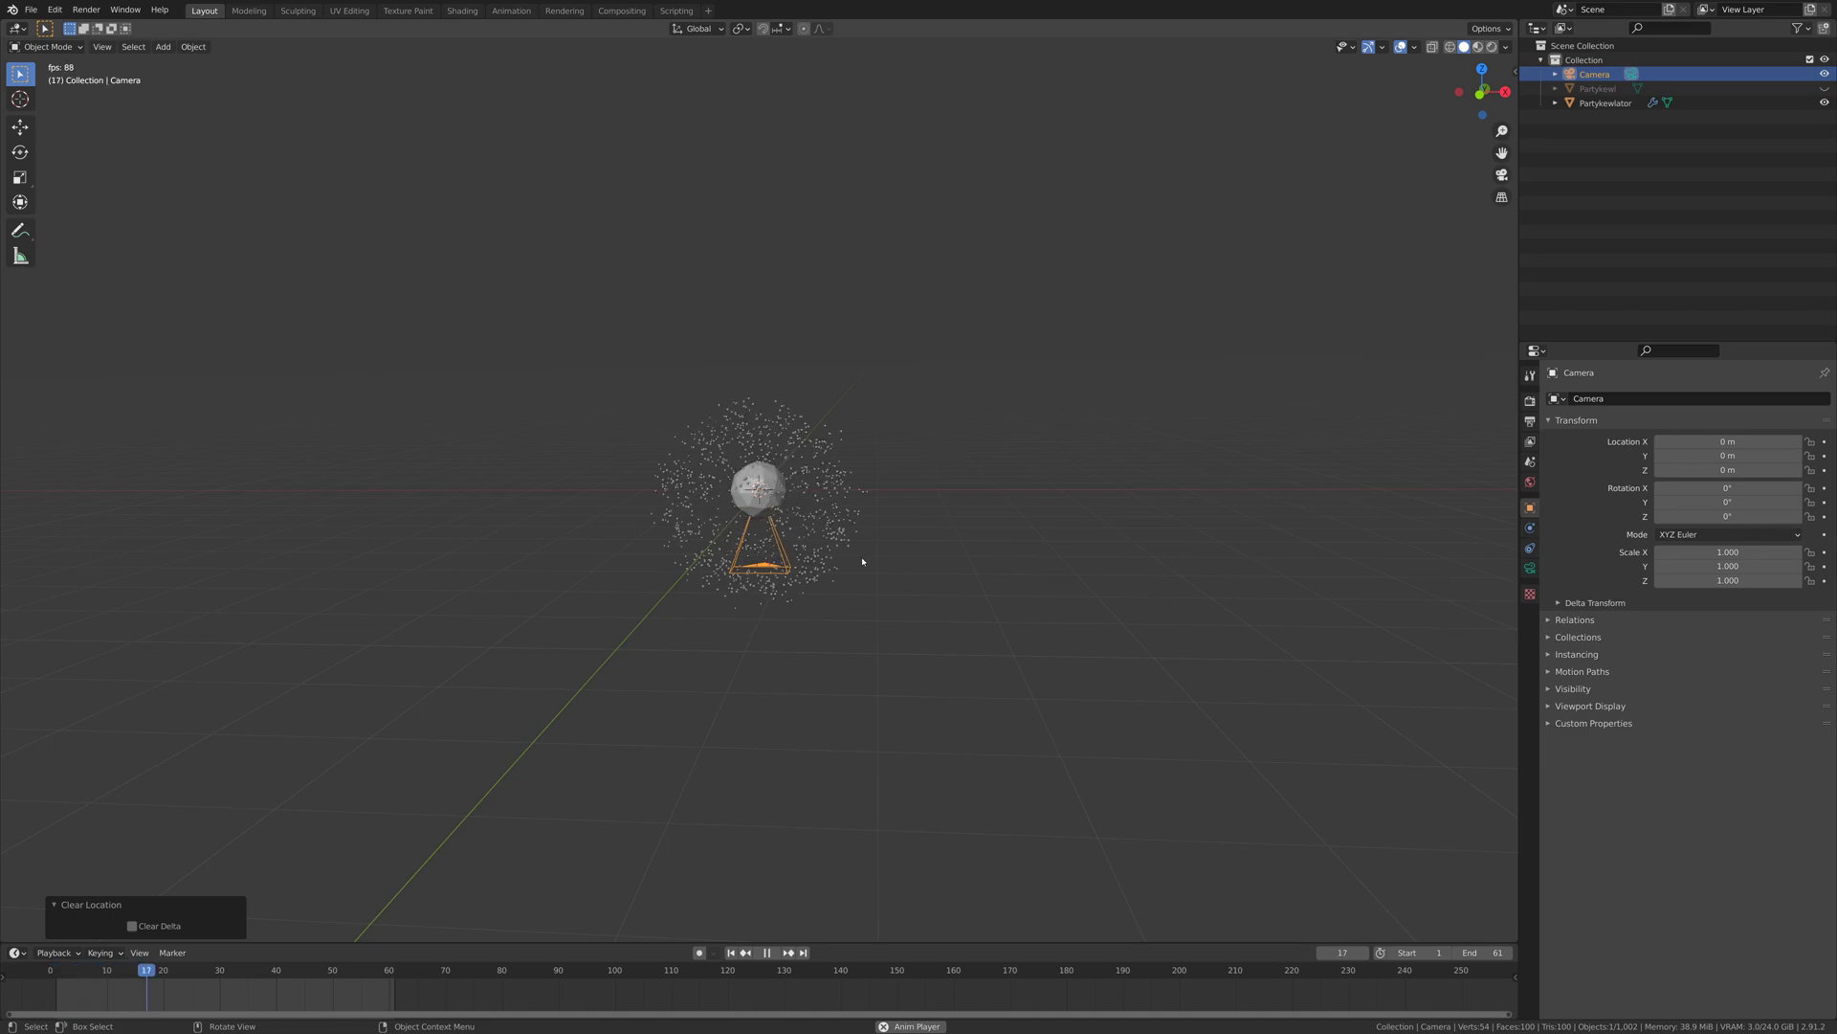
pyautogui.moveTo(909, 569); pyautogui.dragTo(874, 570, button='middle')
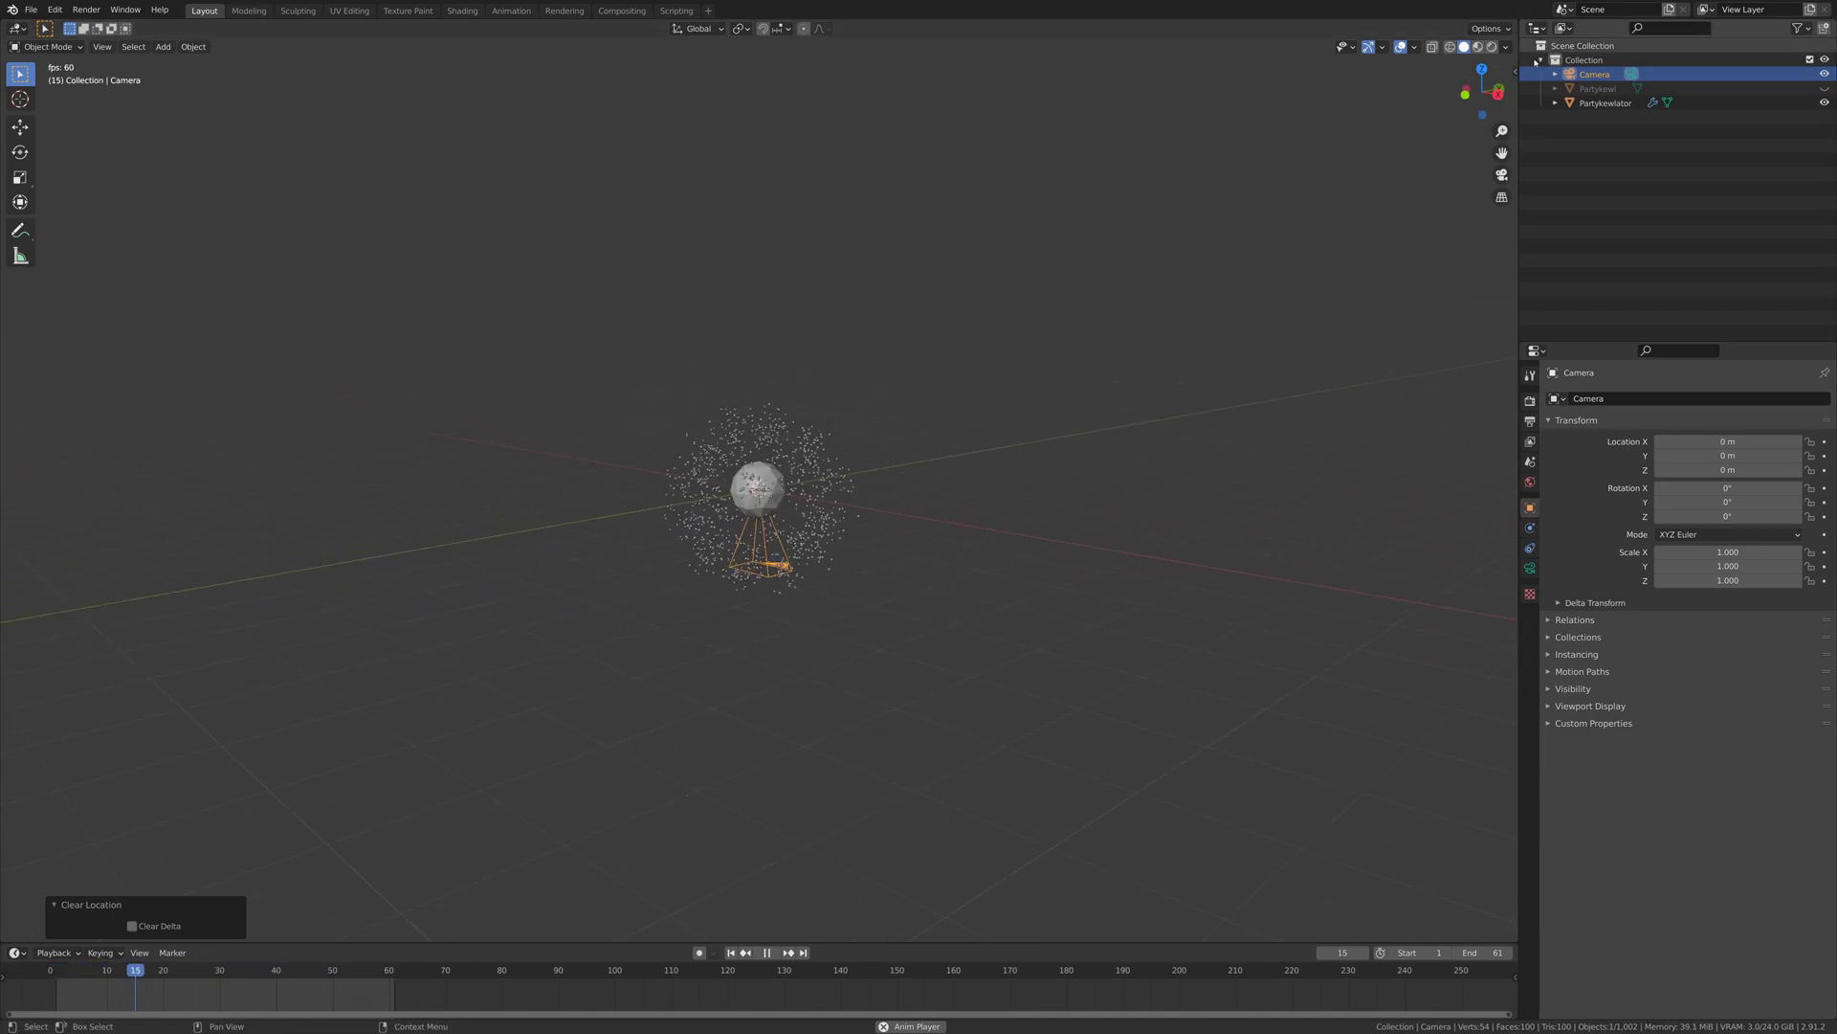
pyautogui.click(1514, 73)
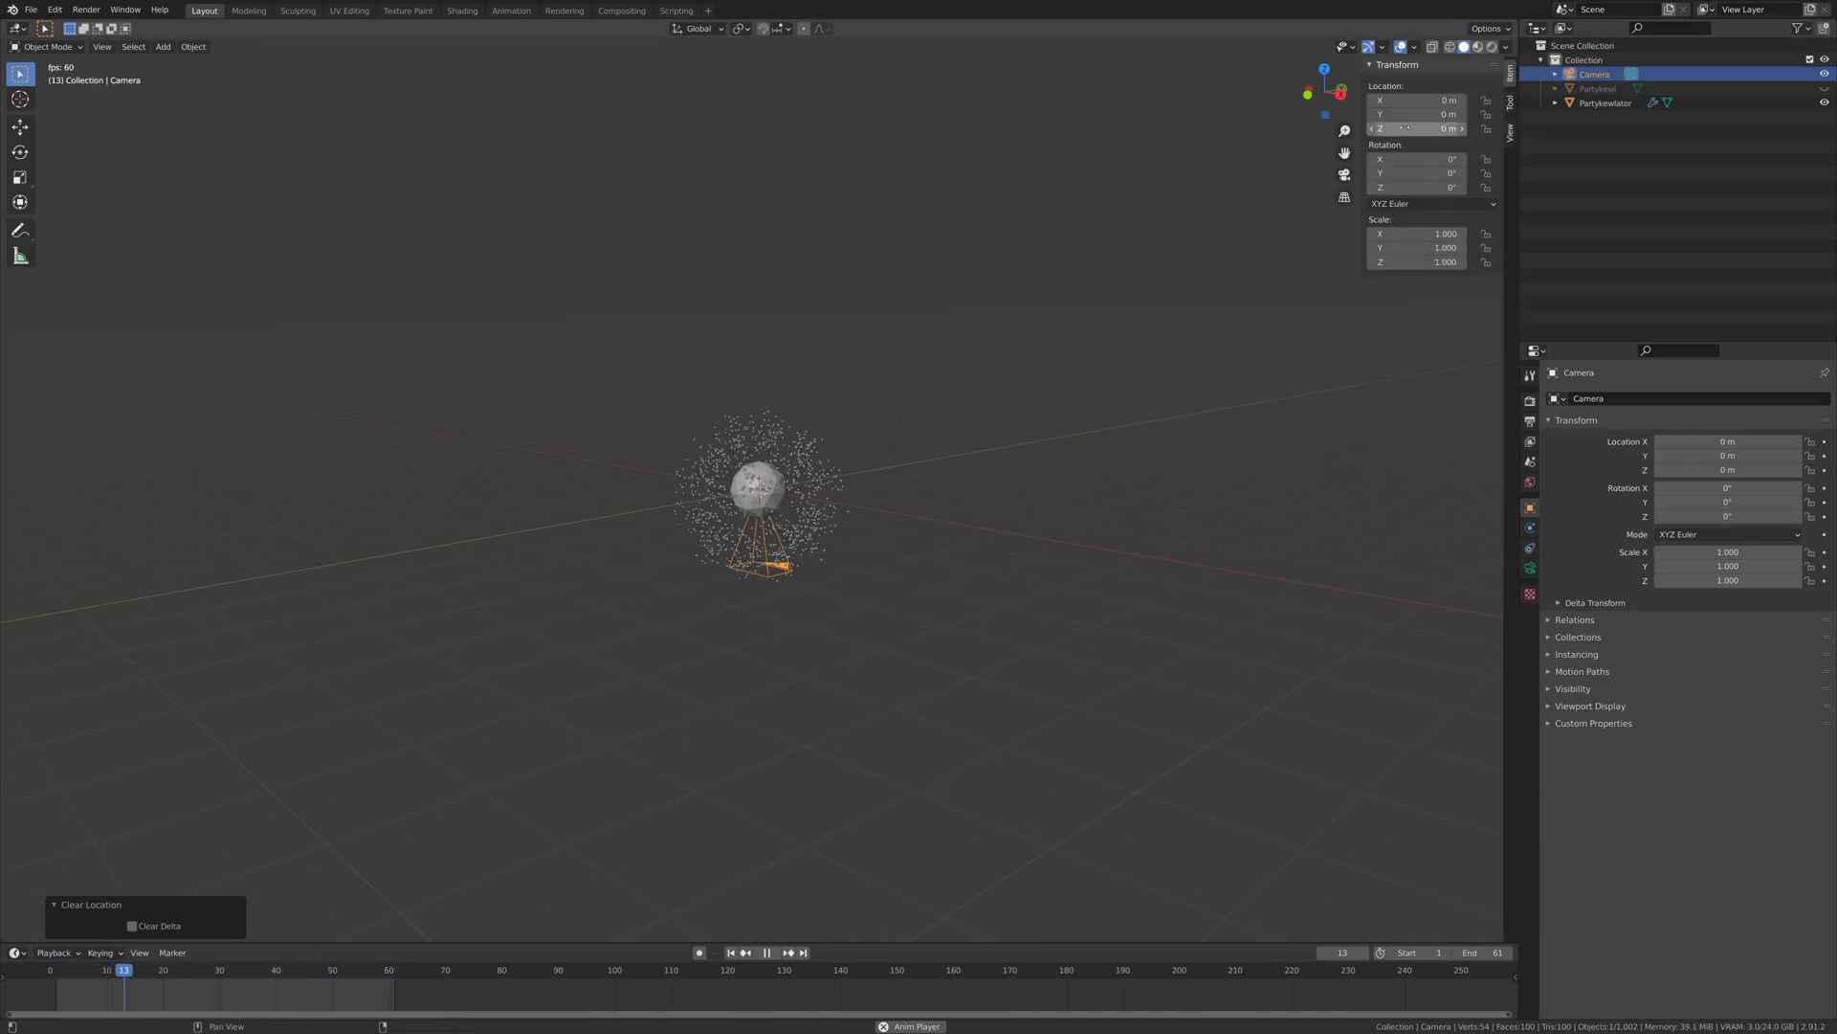
pyautogui.moveTo(1417, 128); pyautogui.dragTo(1522, 128)
pyautogui.moveTo(913, 295); pyautogui.dragTo(873, 439, button='middle')
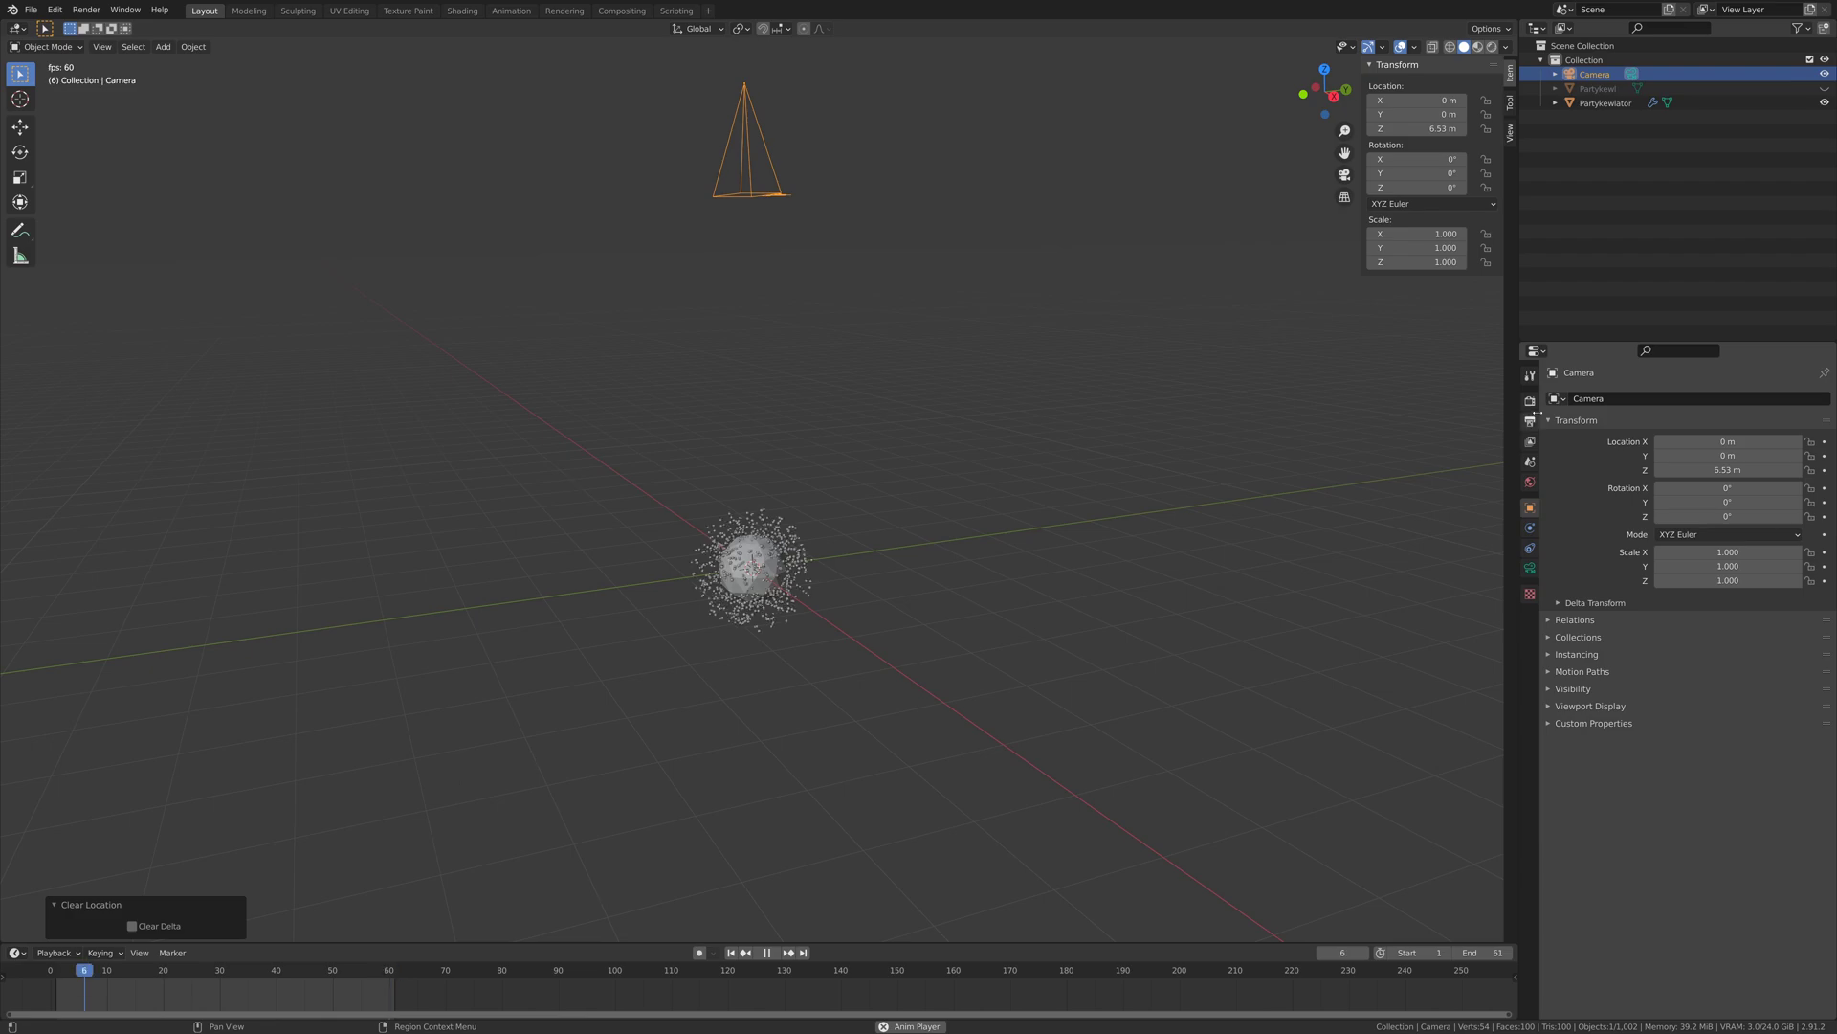
pyautogui.press('KP_0')
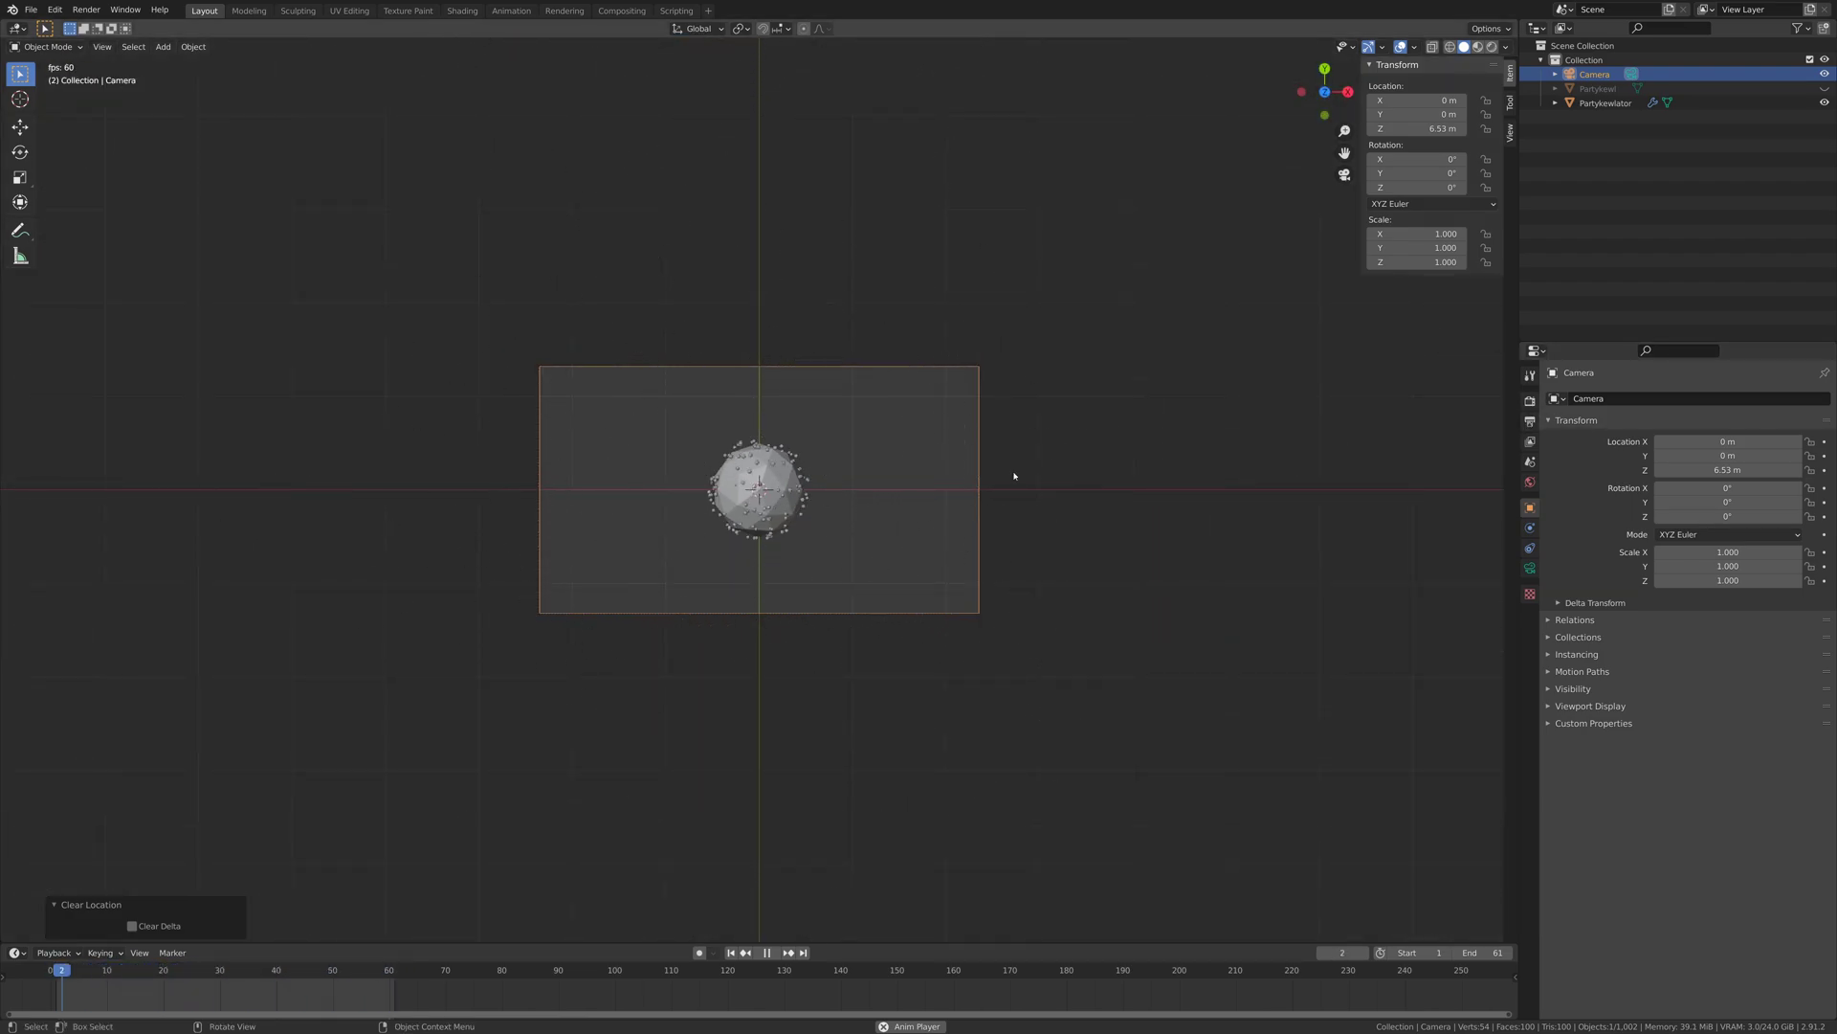
# - Set the output resolution width to 1080 px for a square 1080 × 1080 frame
pyautogui.click(1531, 421)
pyautogui.click(1719, 416)
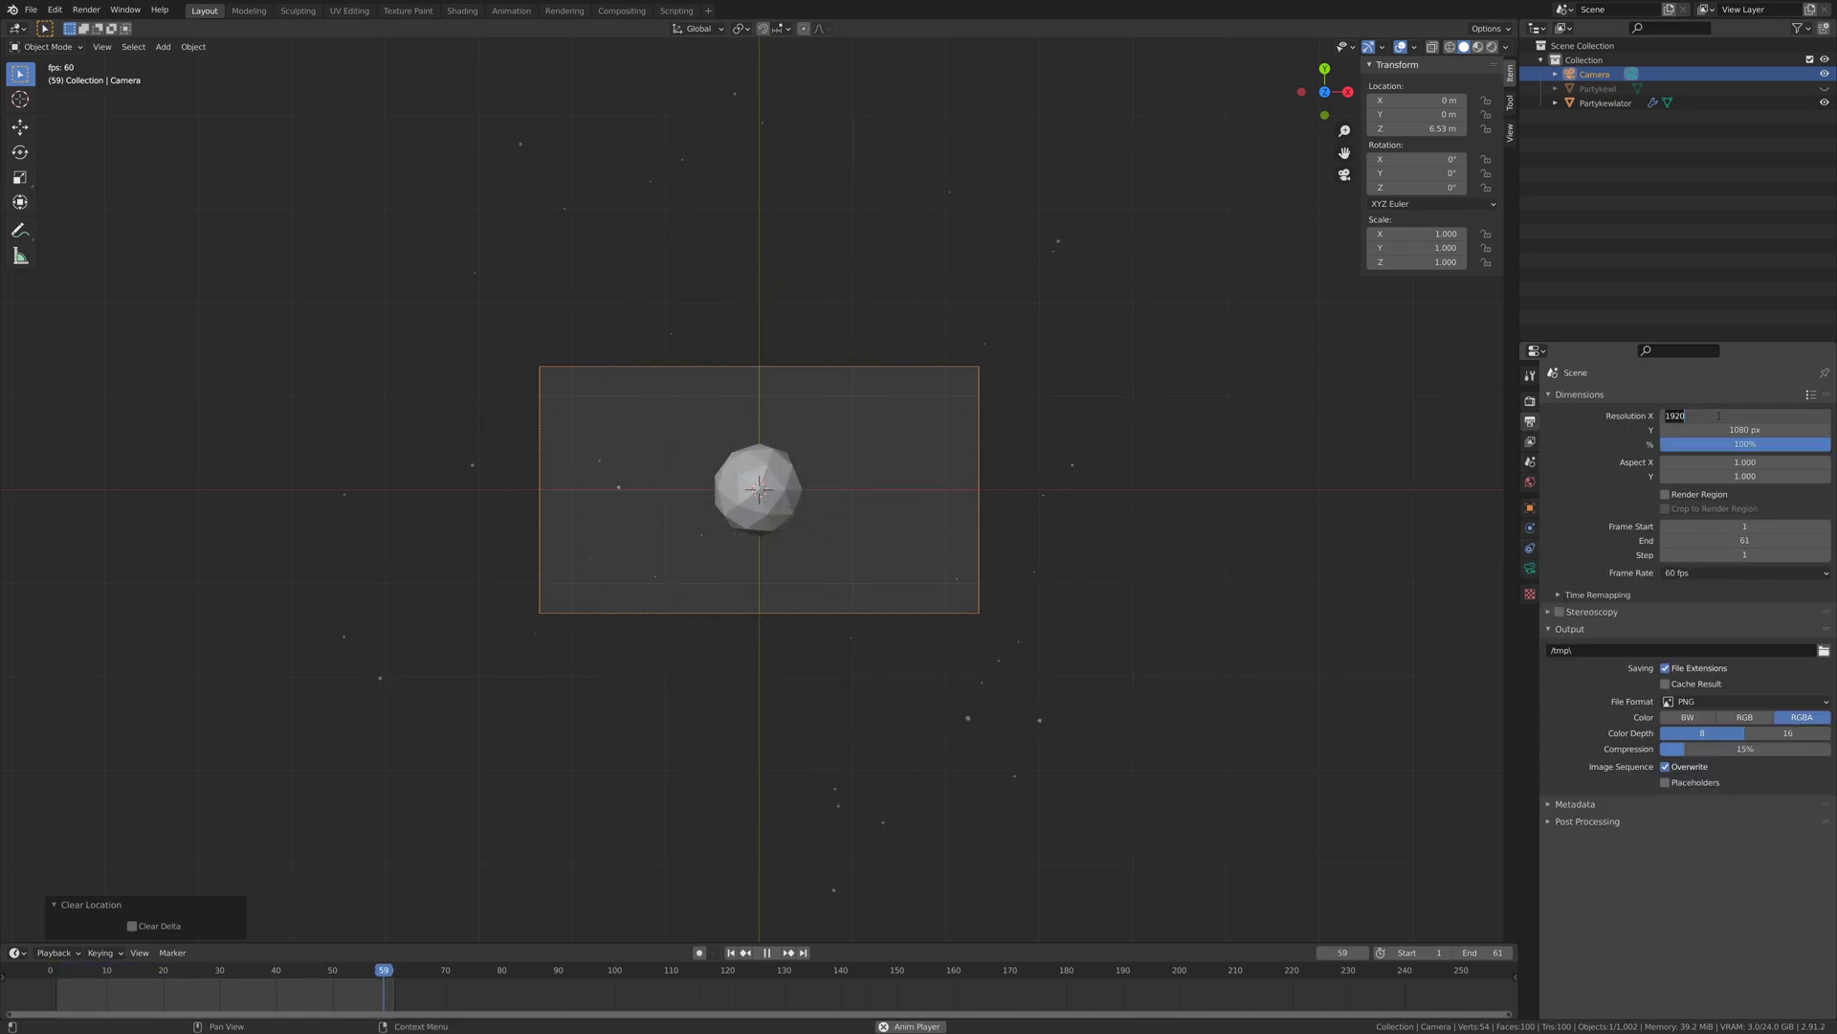
pyautogui.write('1')
pyautogui.press('Return')
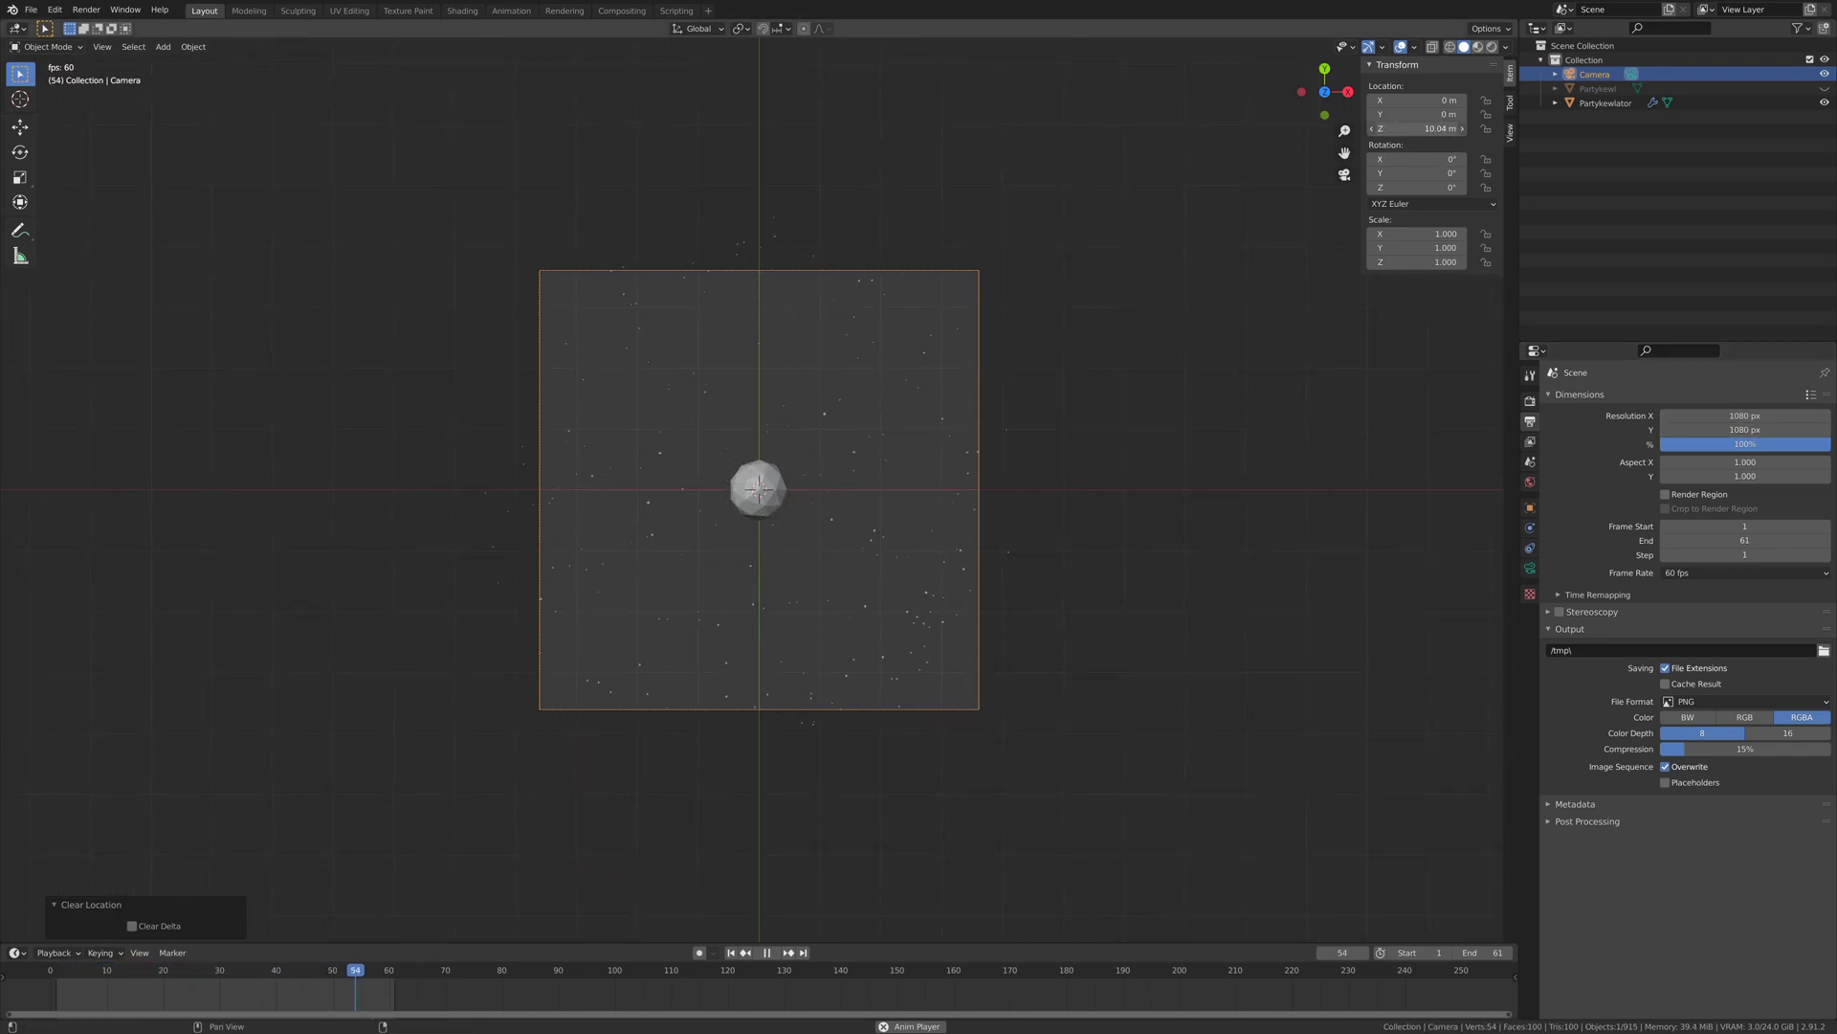
# - Raise the camera to Z 14.16 m and scrub to mid-burst to check framing
pyautogui.moveTo(1421, 128); pyautogui.dragTo(1421, 128)
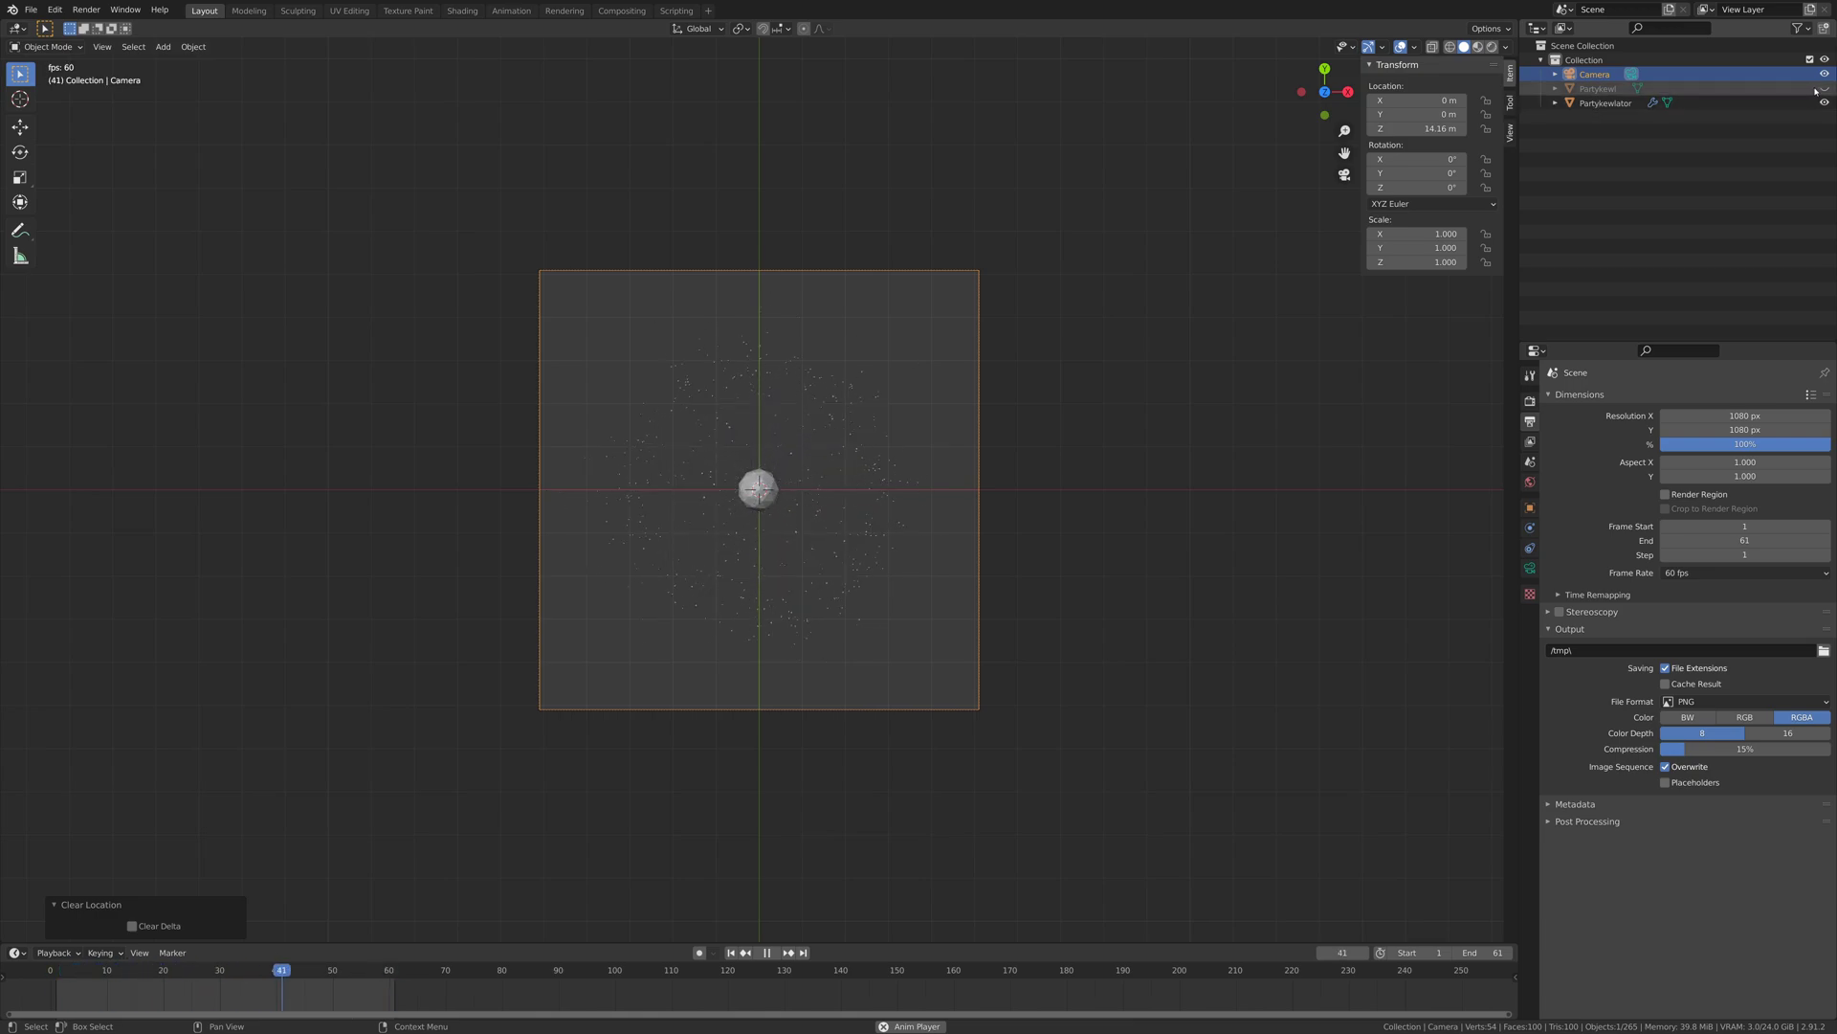
pyautogui.click(1584, 91)
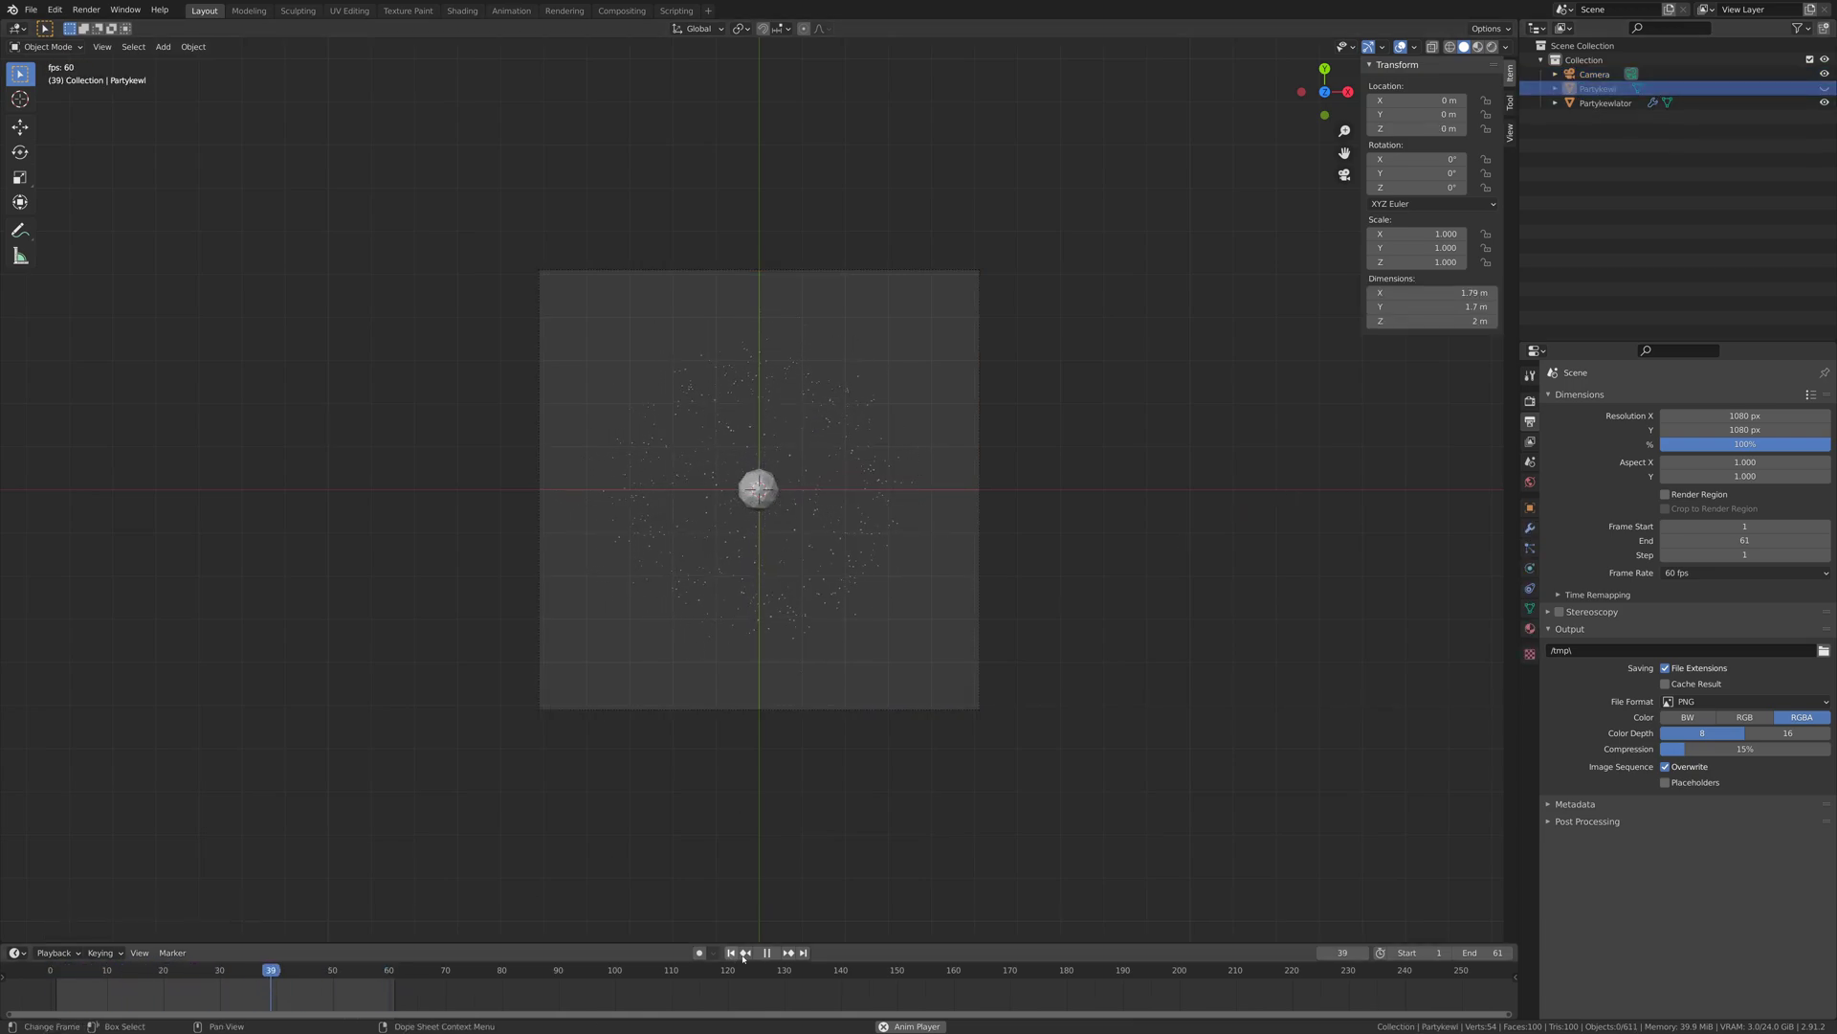
pyautogui.press('Escape')
pyautogui.moveTo(56, 970); pyautogui.dragTo(249, 990)
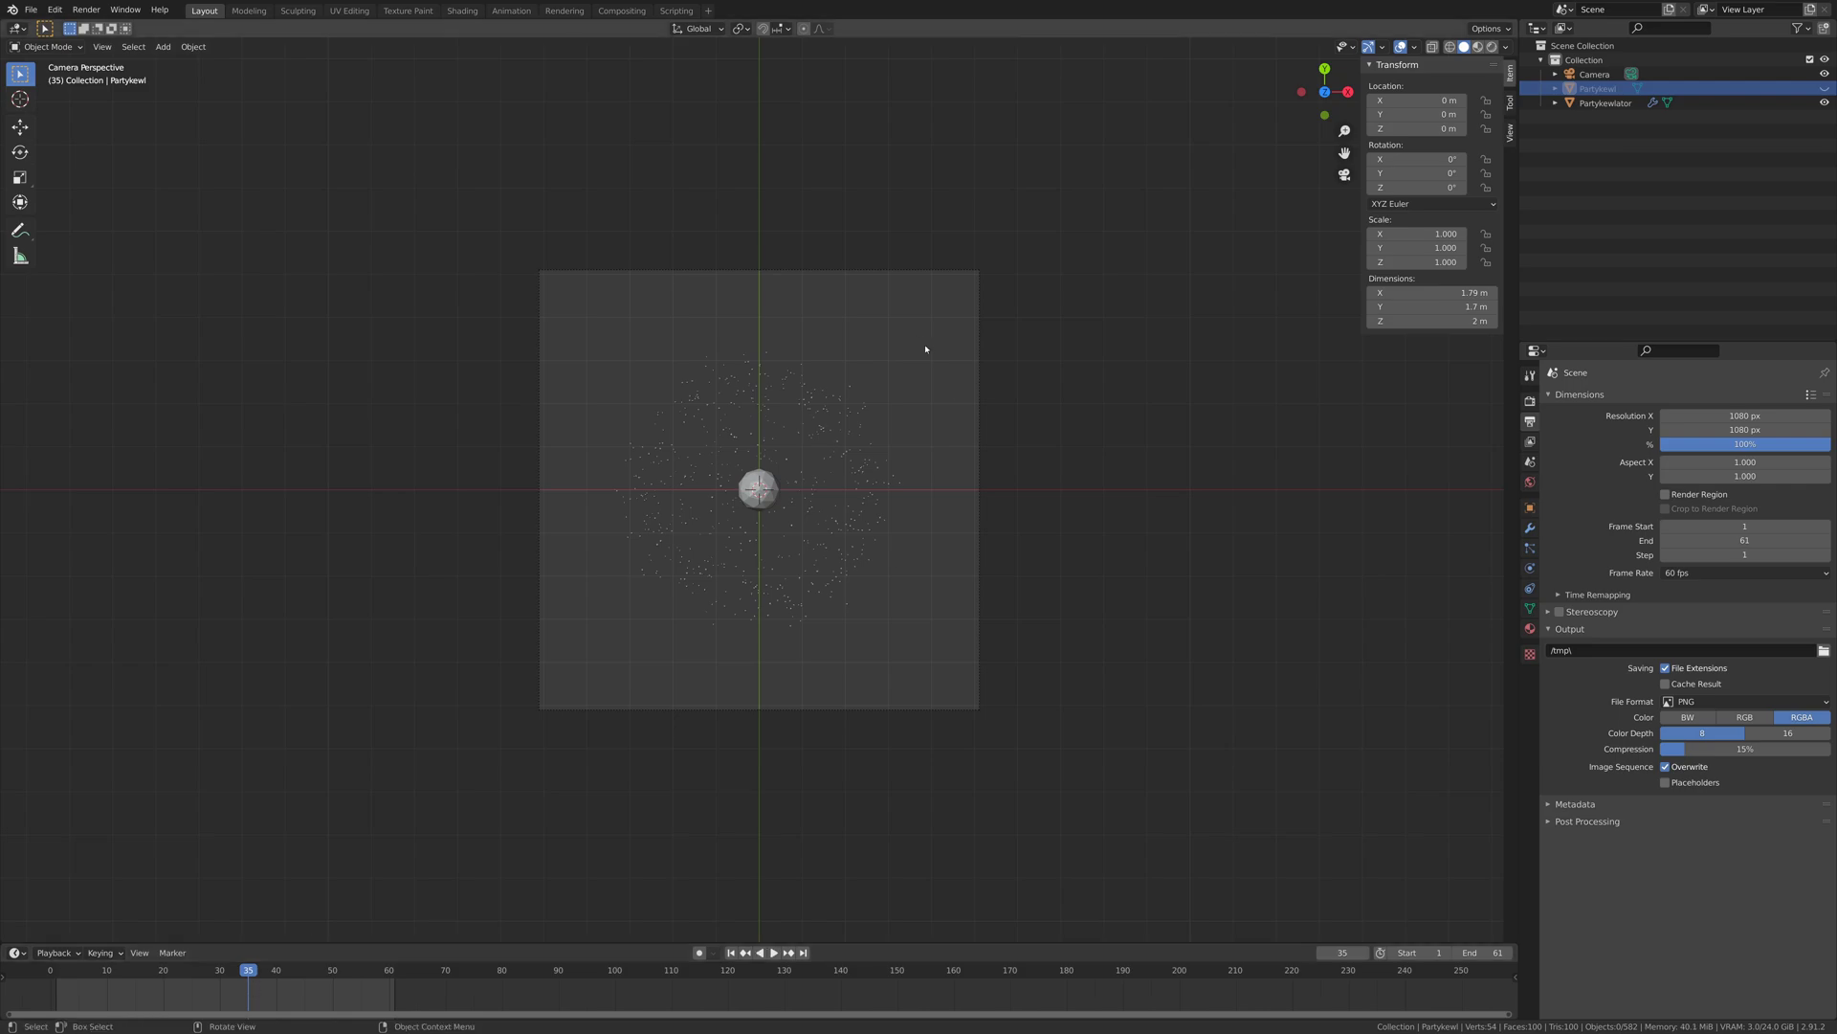
# - In the Shading workspace, create a new material for Partykewl and delete its Principled BSDF
pyautogui.click(463, 11)
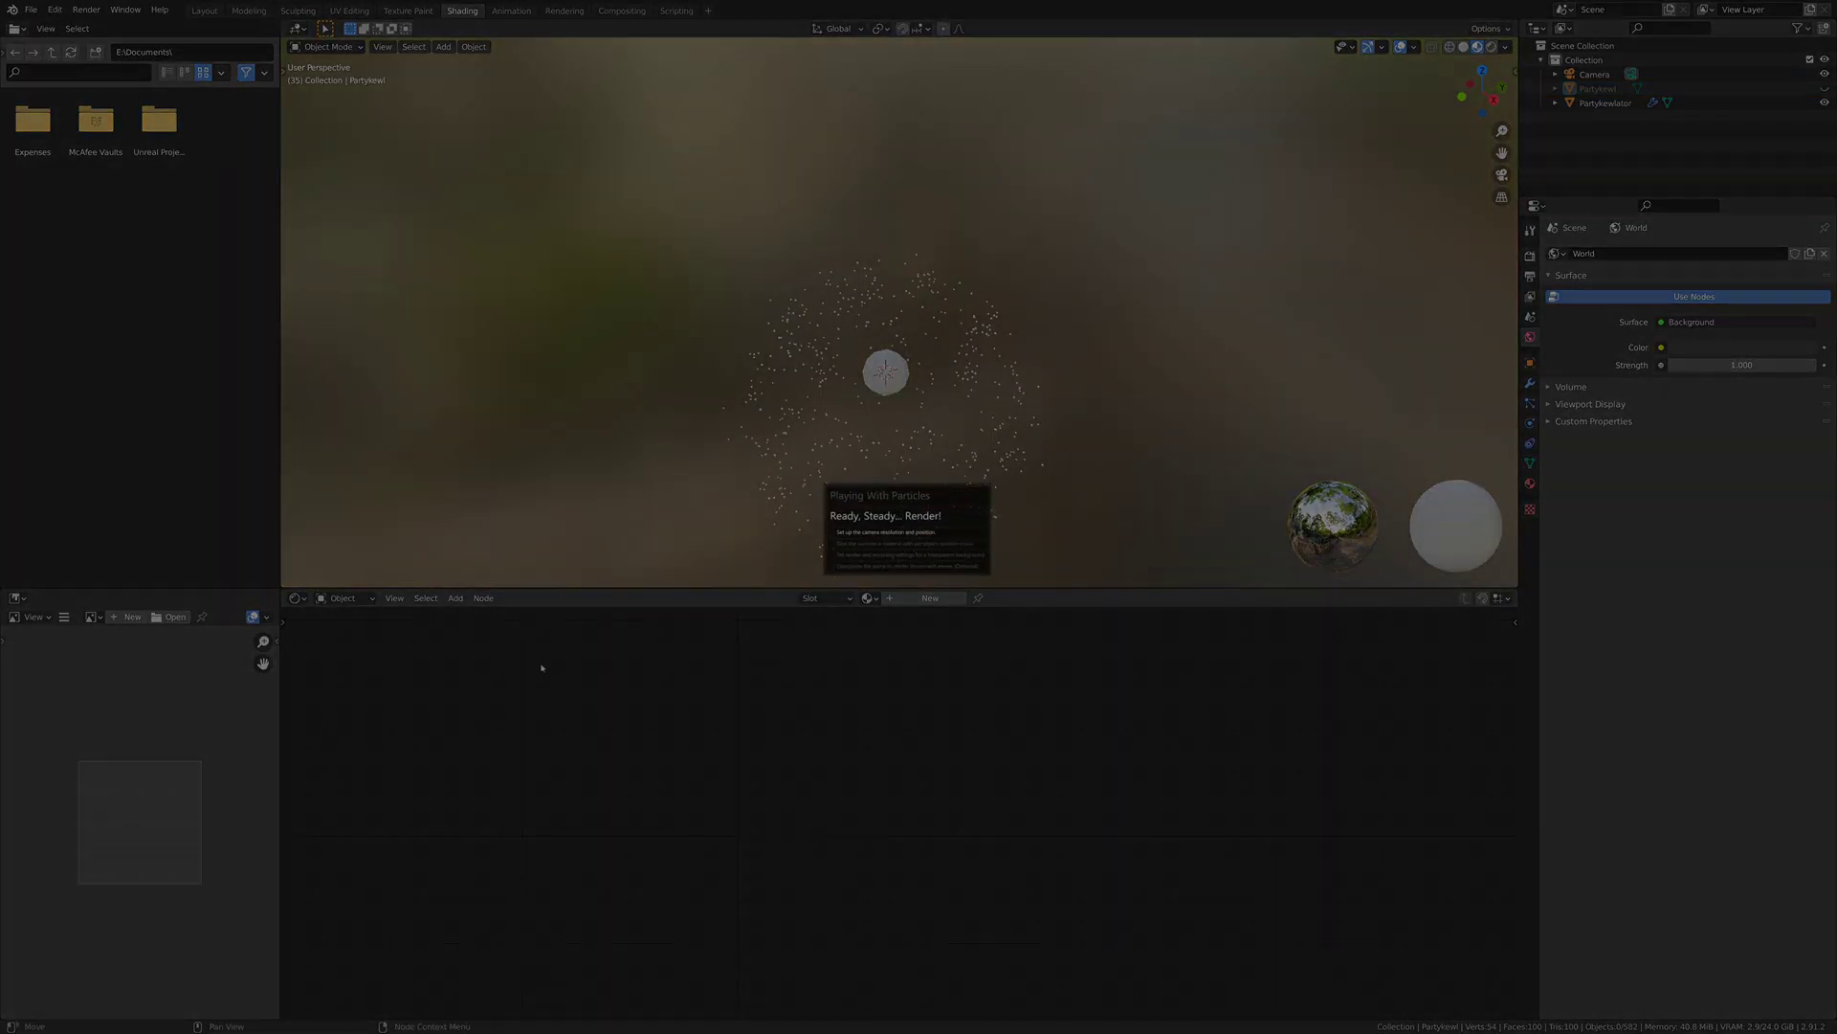
pyautogui.click(1531, 484)
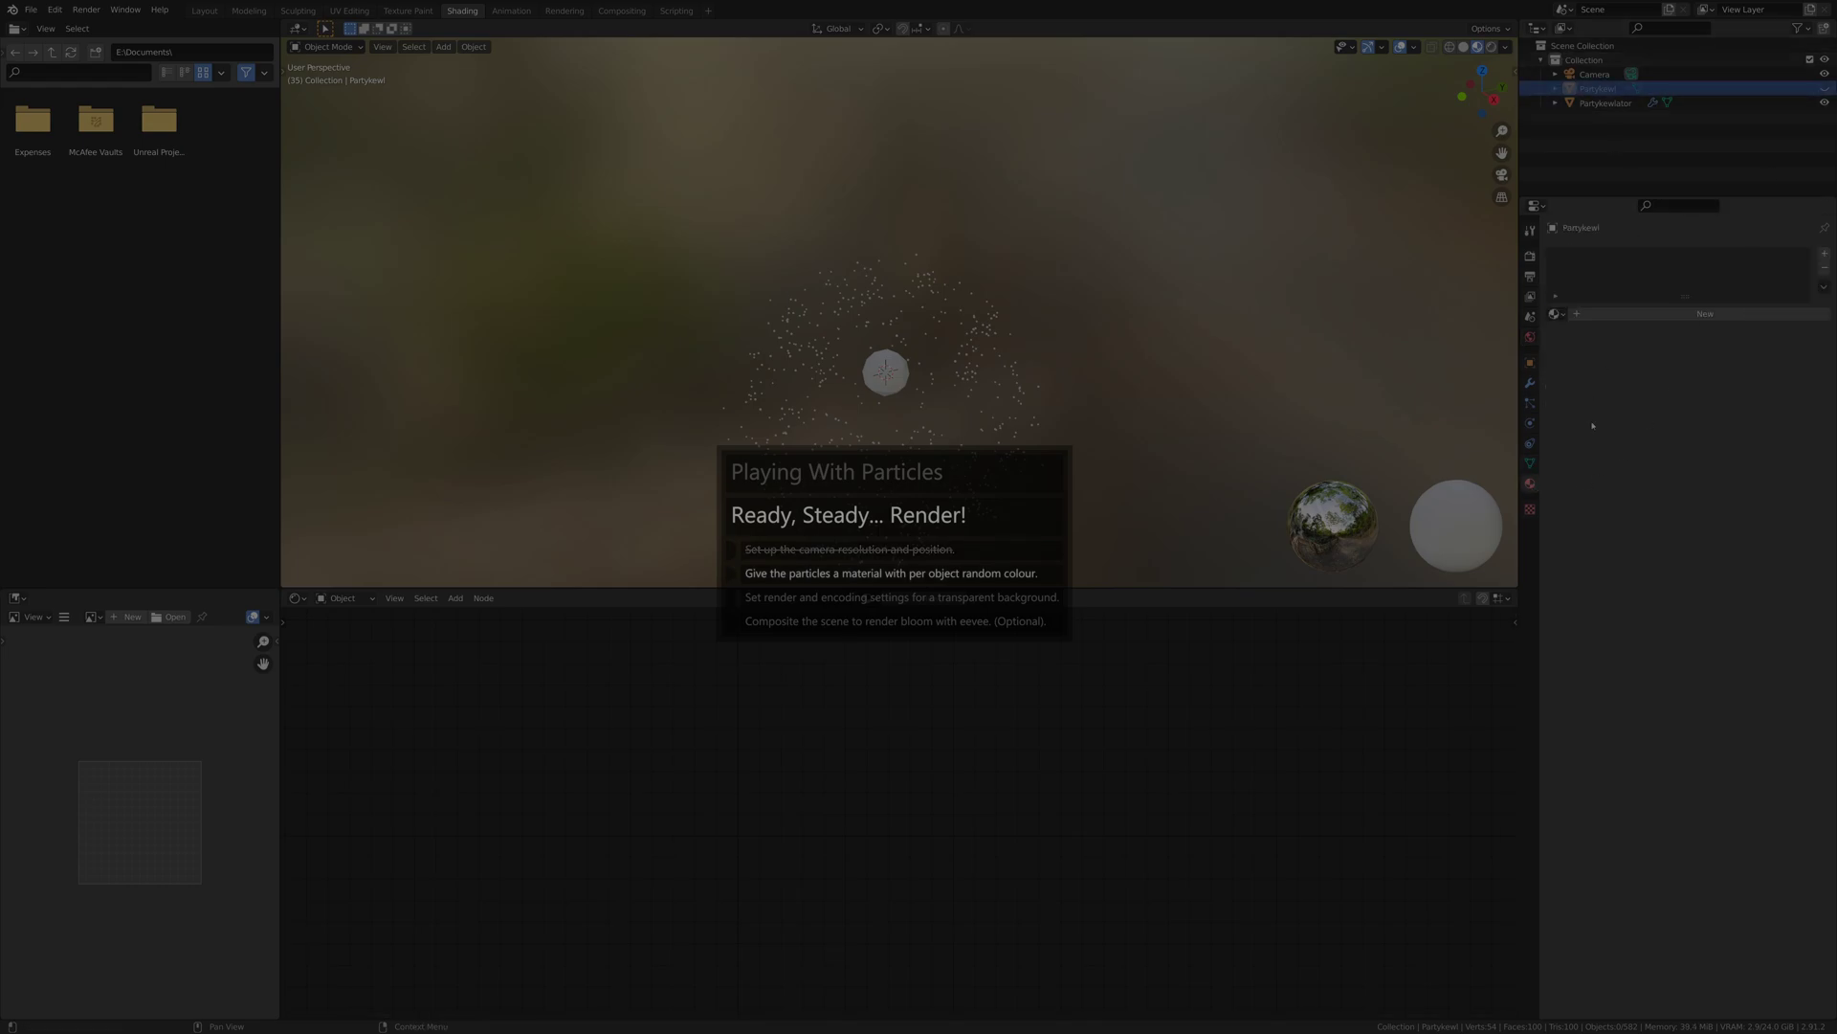
pyautogui.click(1718, 316)
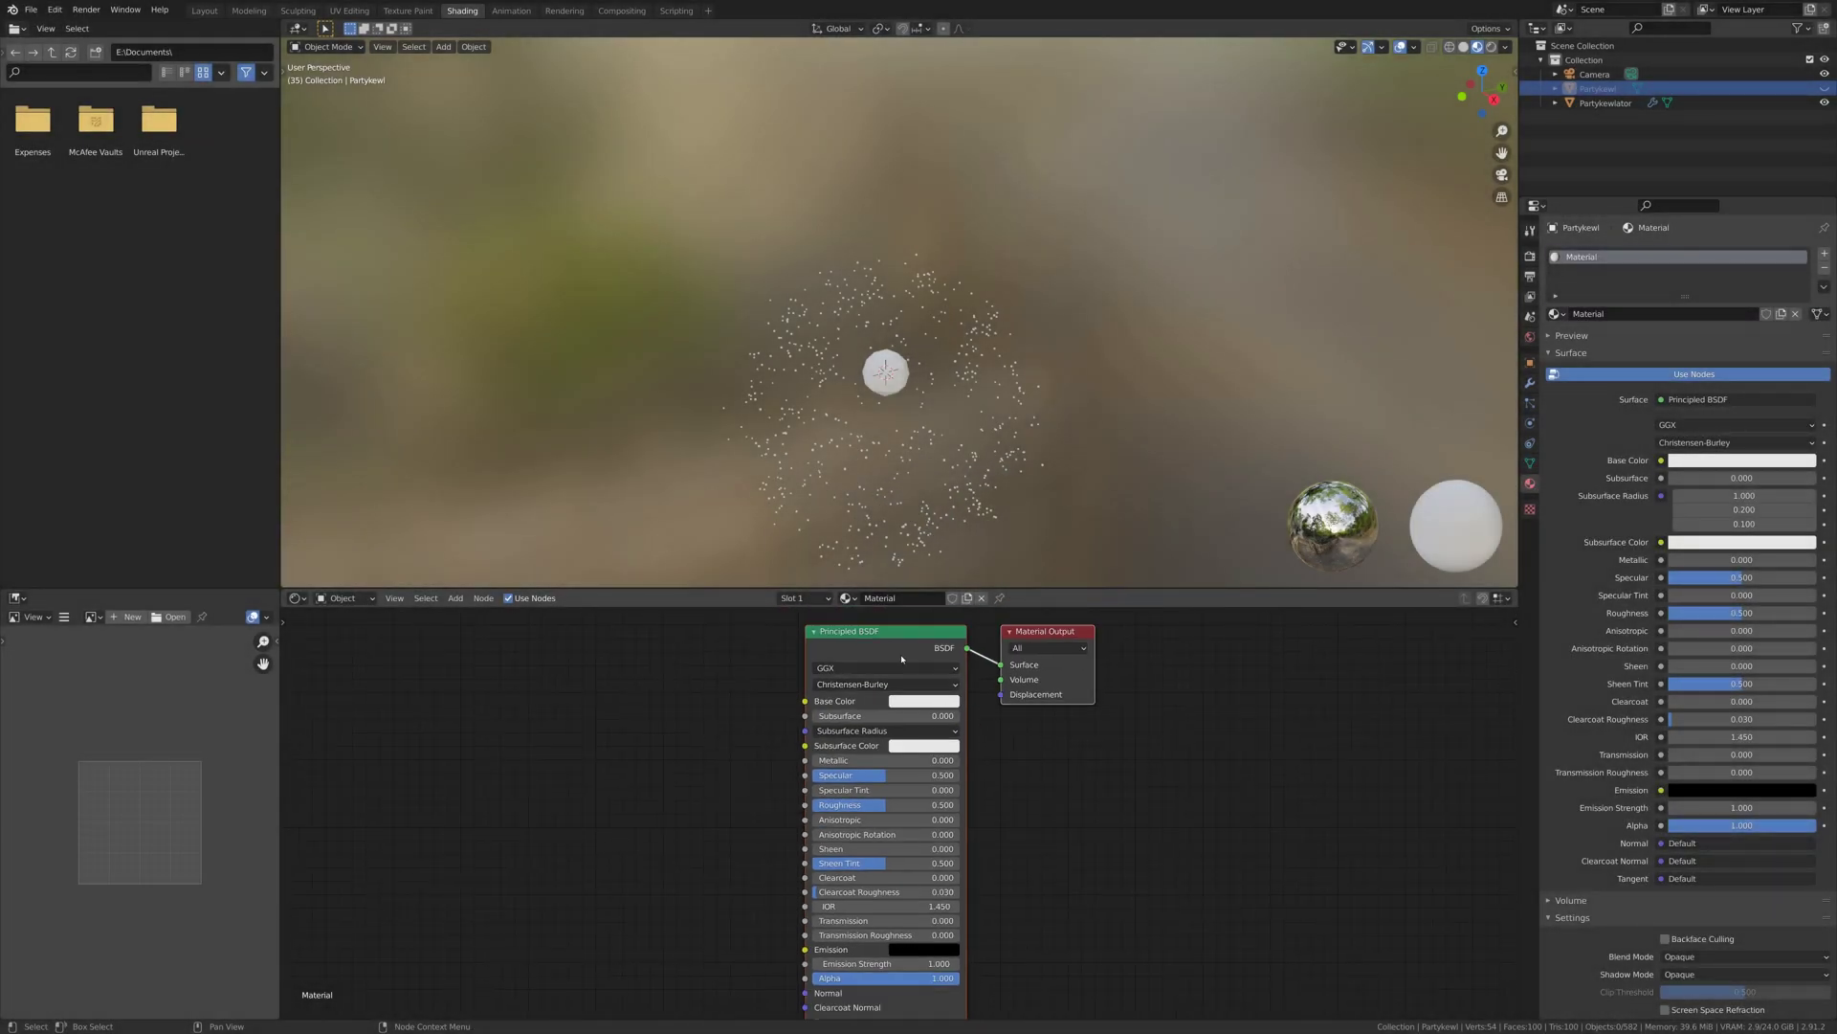
pyautogui.press('x')
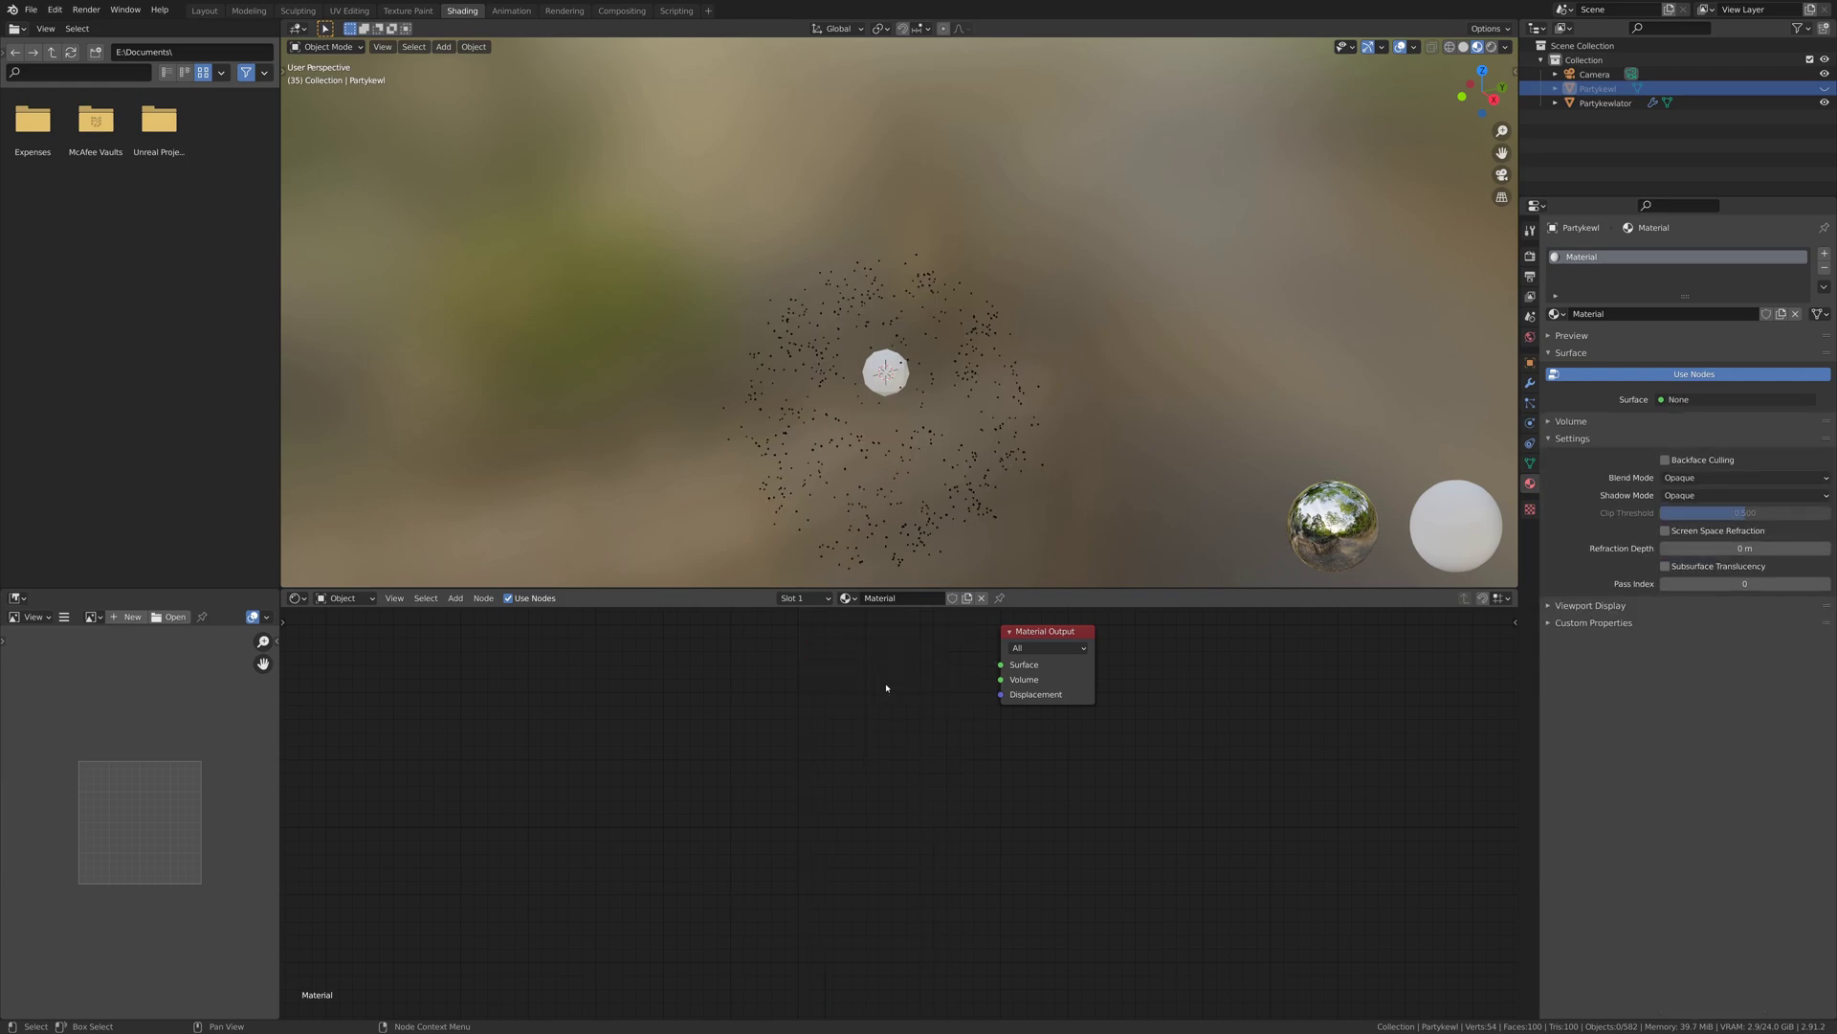
pyautogui.scroll(-1, 886, 687)
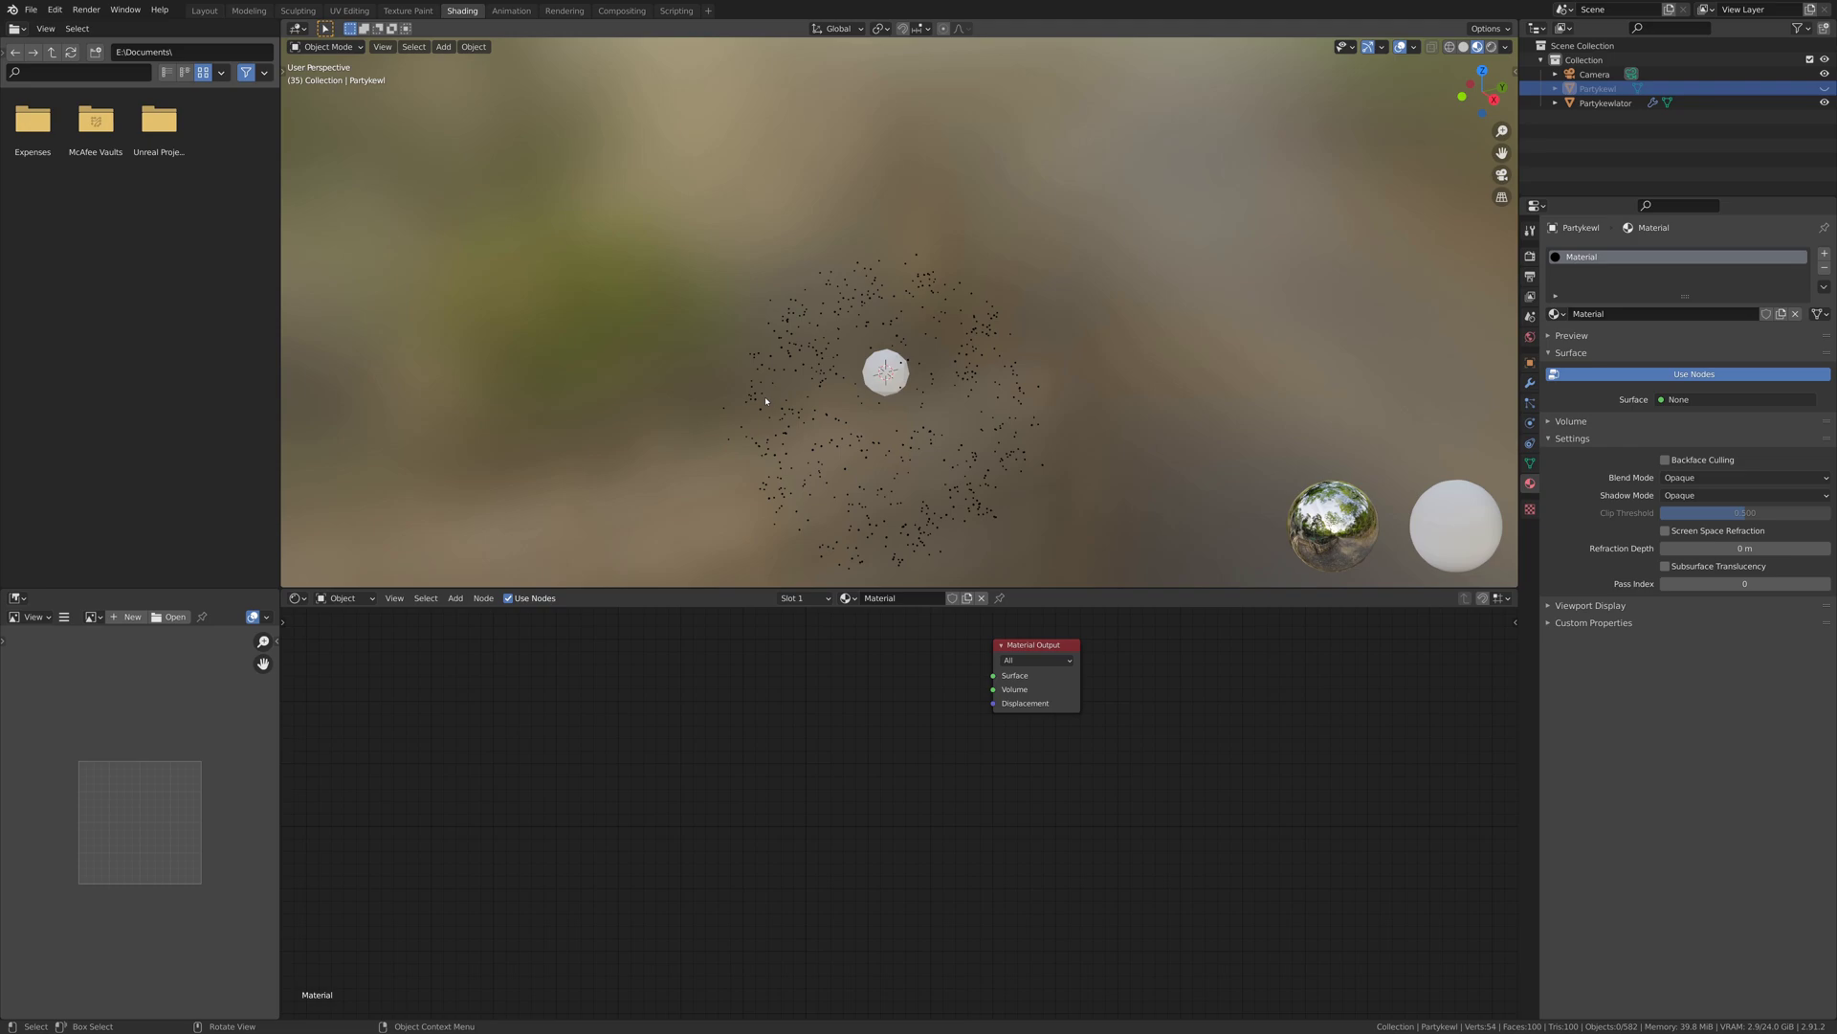
# - Add Object Info and ColorRamp nodes to the material
pyautogui.click(456, 598)
pyautogui.click(469, 619)
pyautogui.write('o')
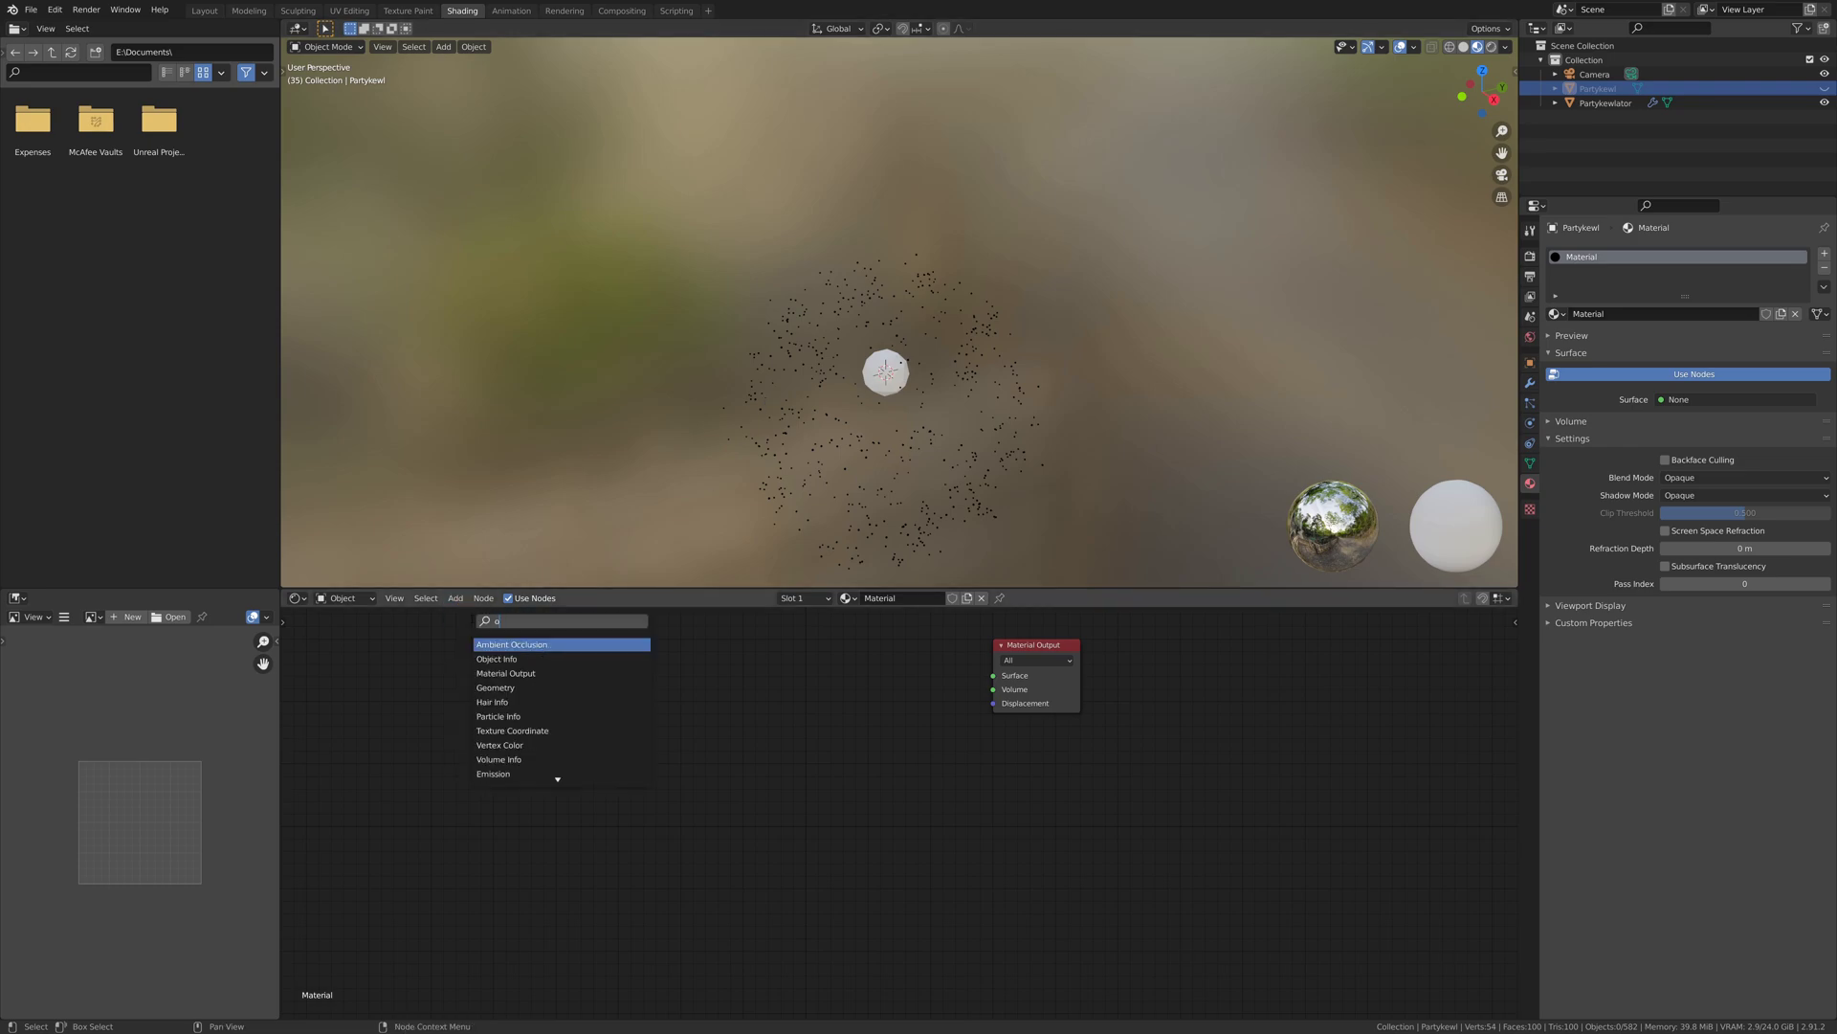
pyautogui.write('bjec')
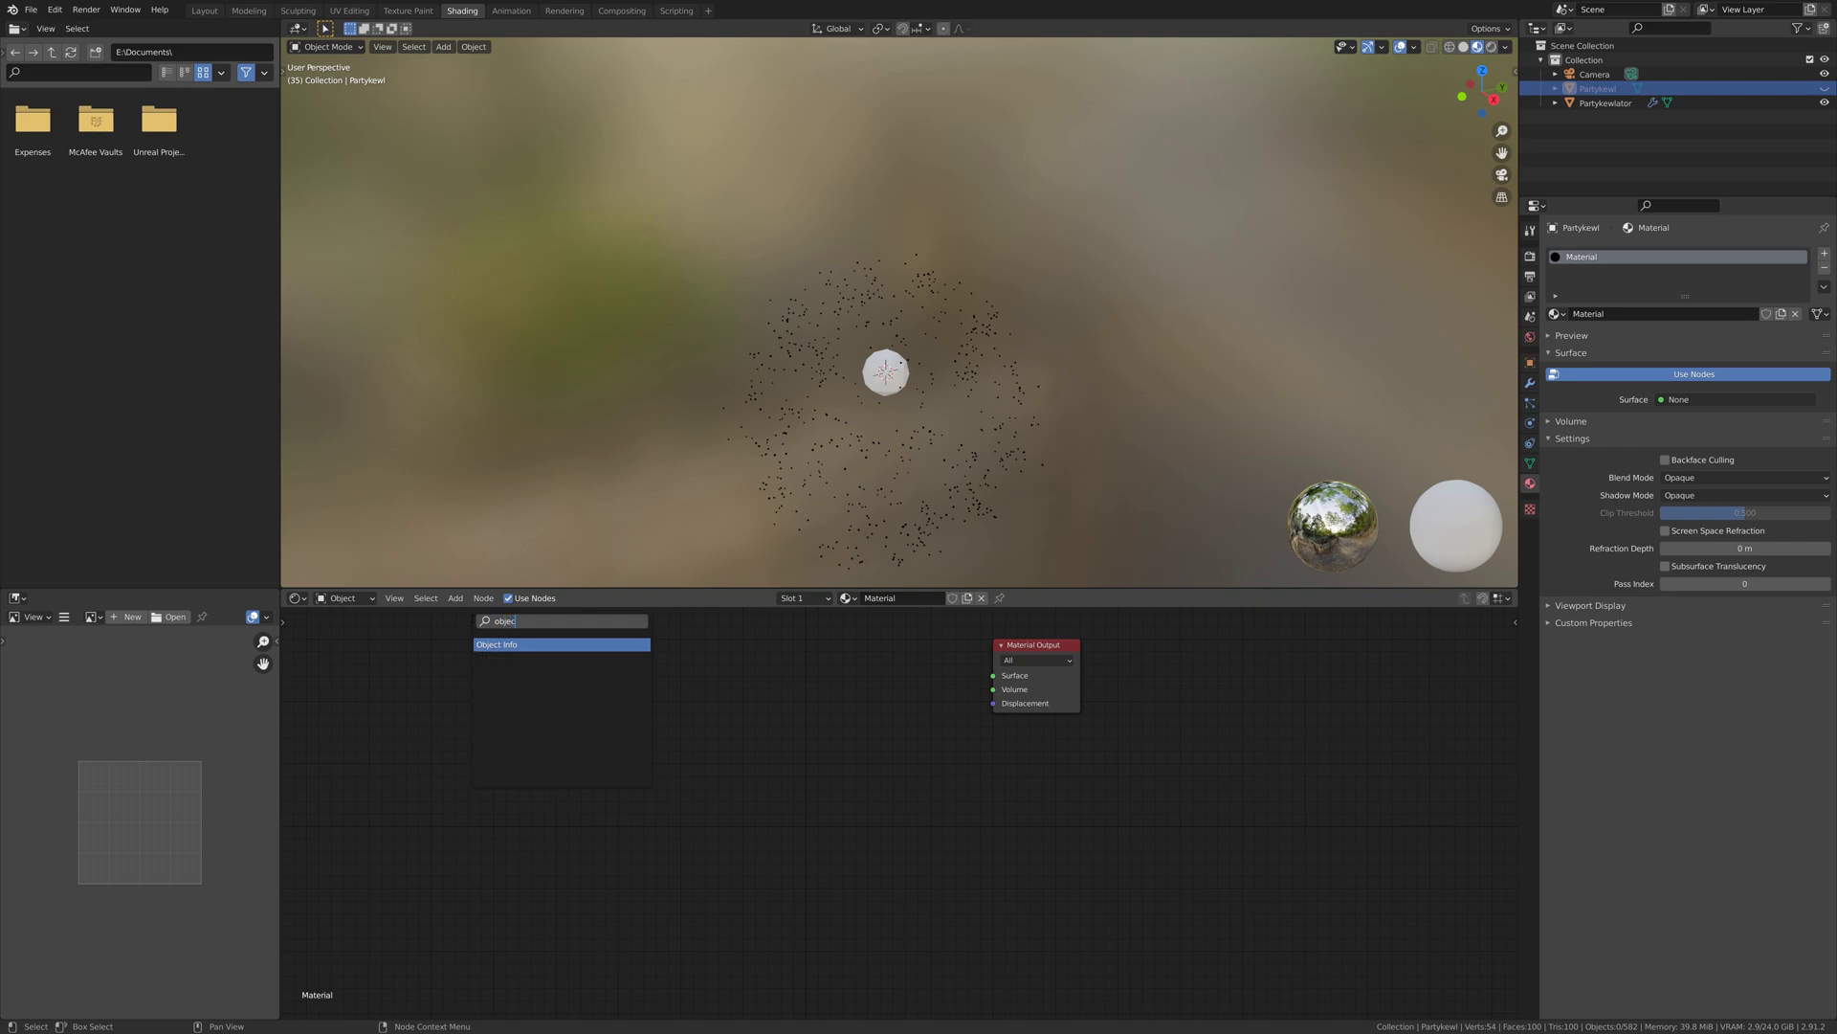
pyautogui.write('t')
pyautogui.click(522, 644)
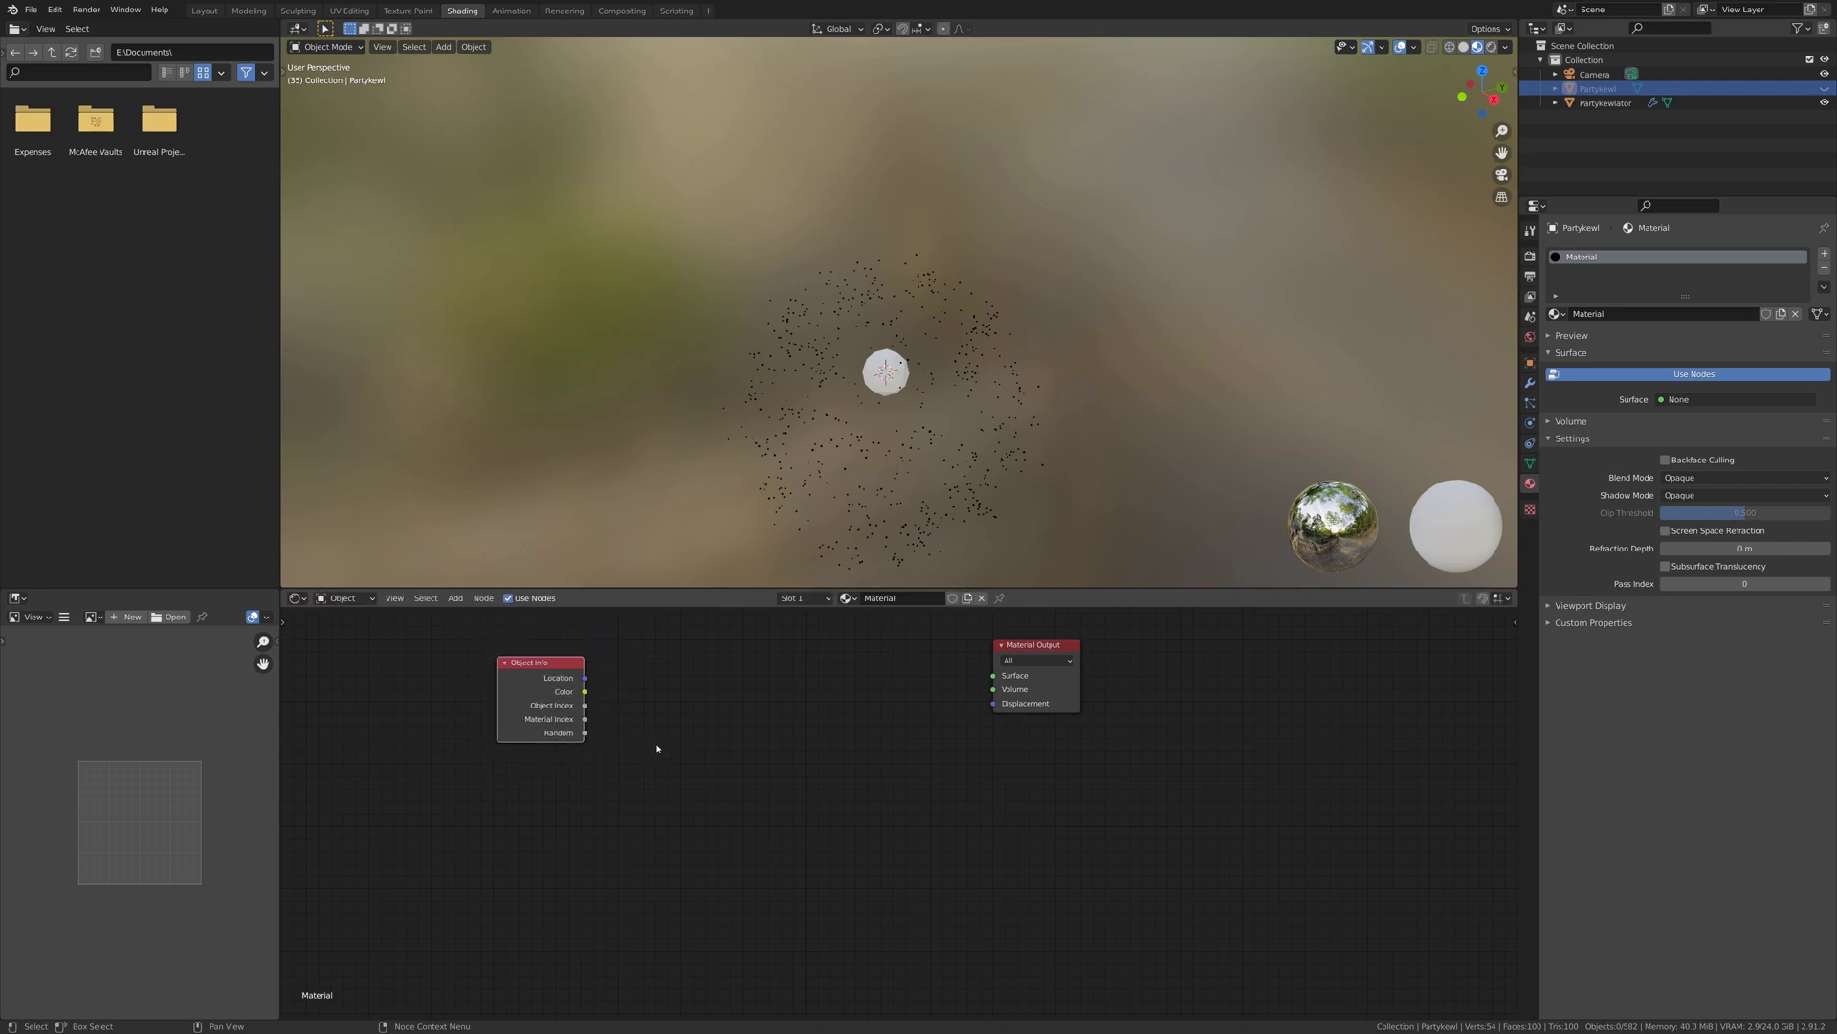
pyautogui.click(456, 598)
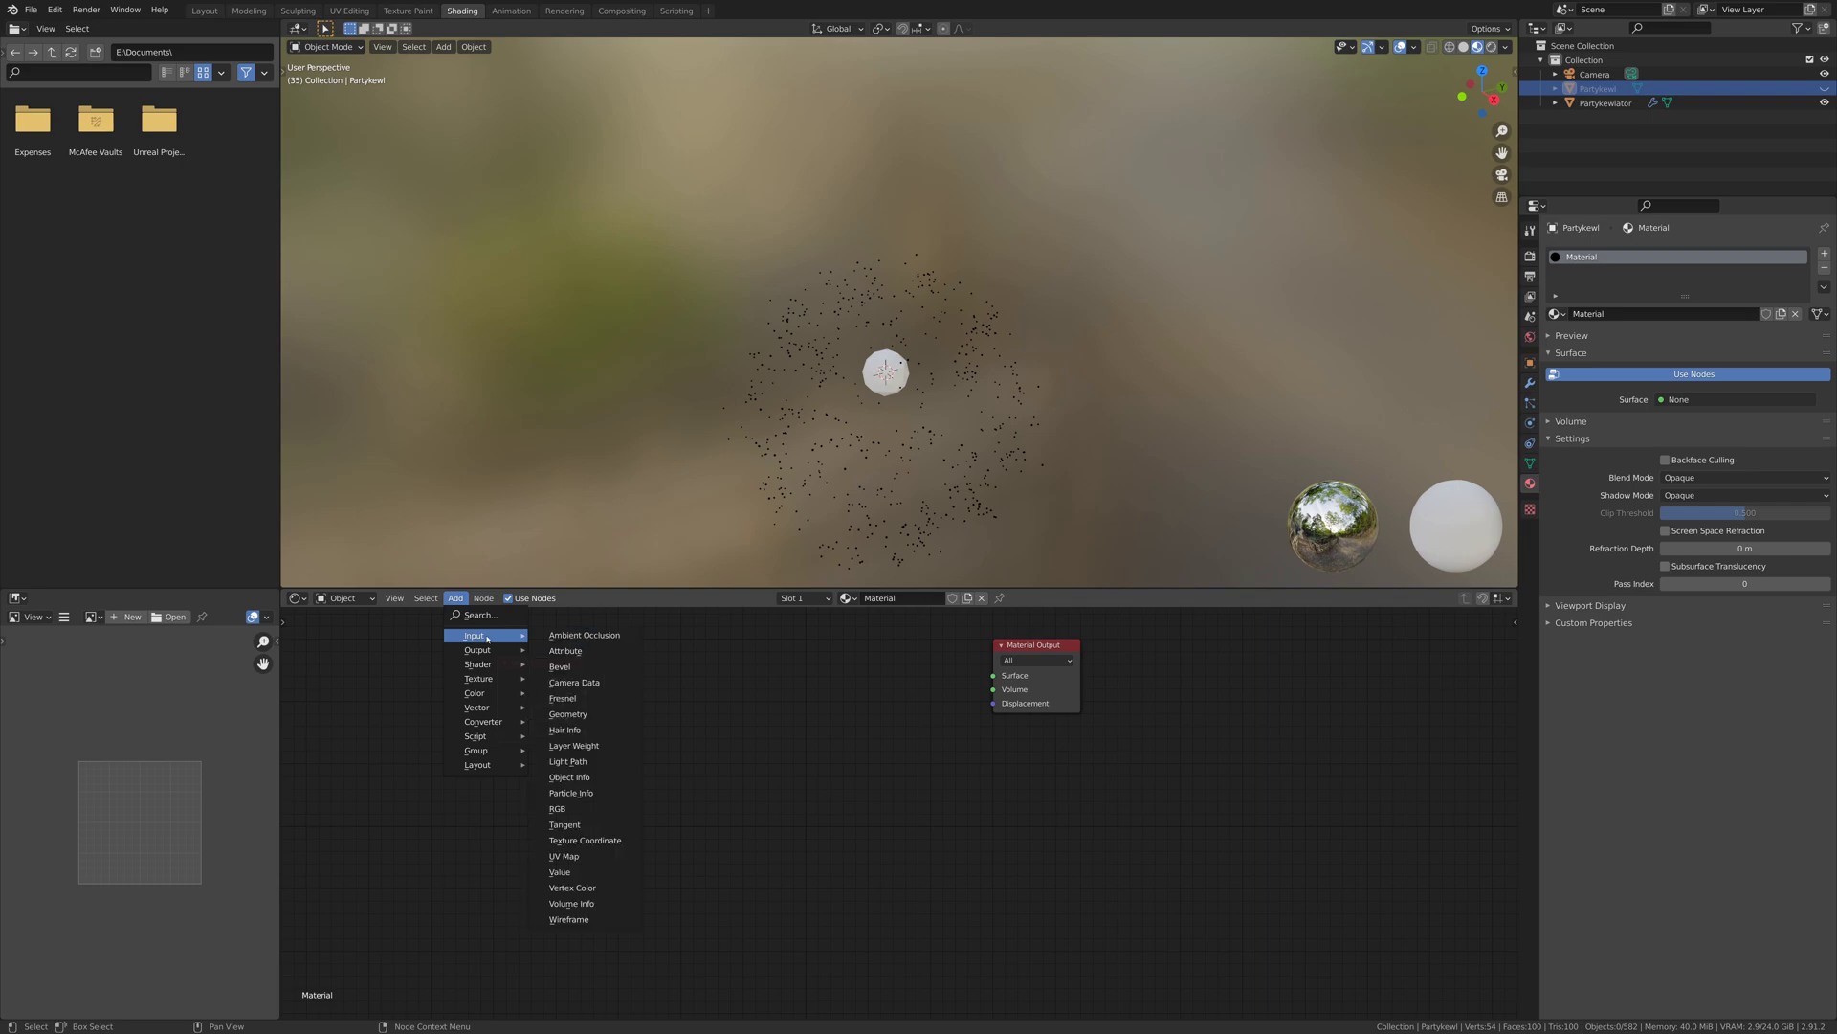
pyautogui.click(485, 616)
pyautogui.write('color')
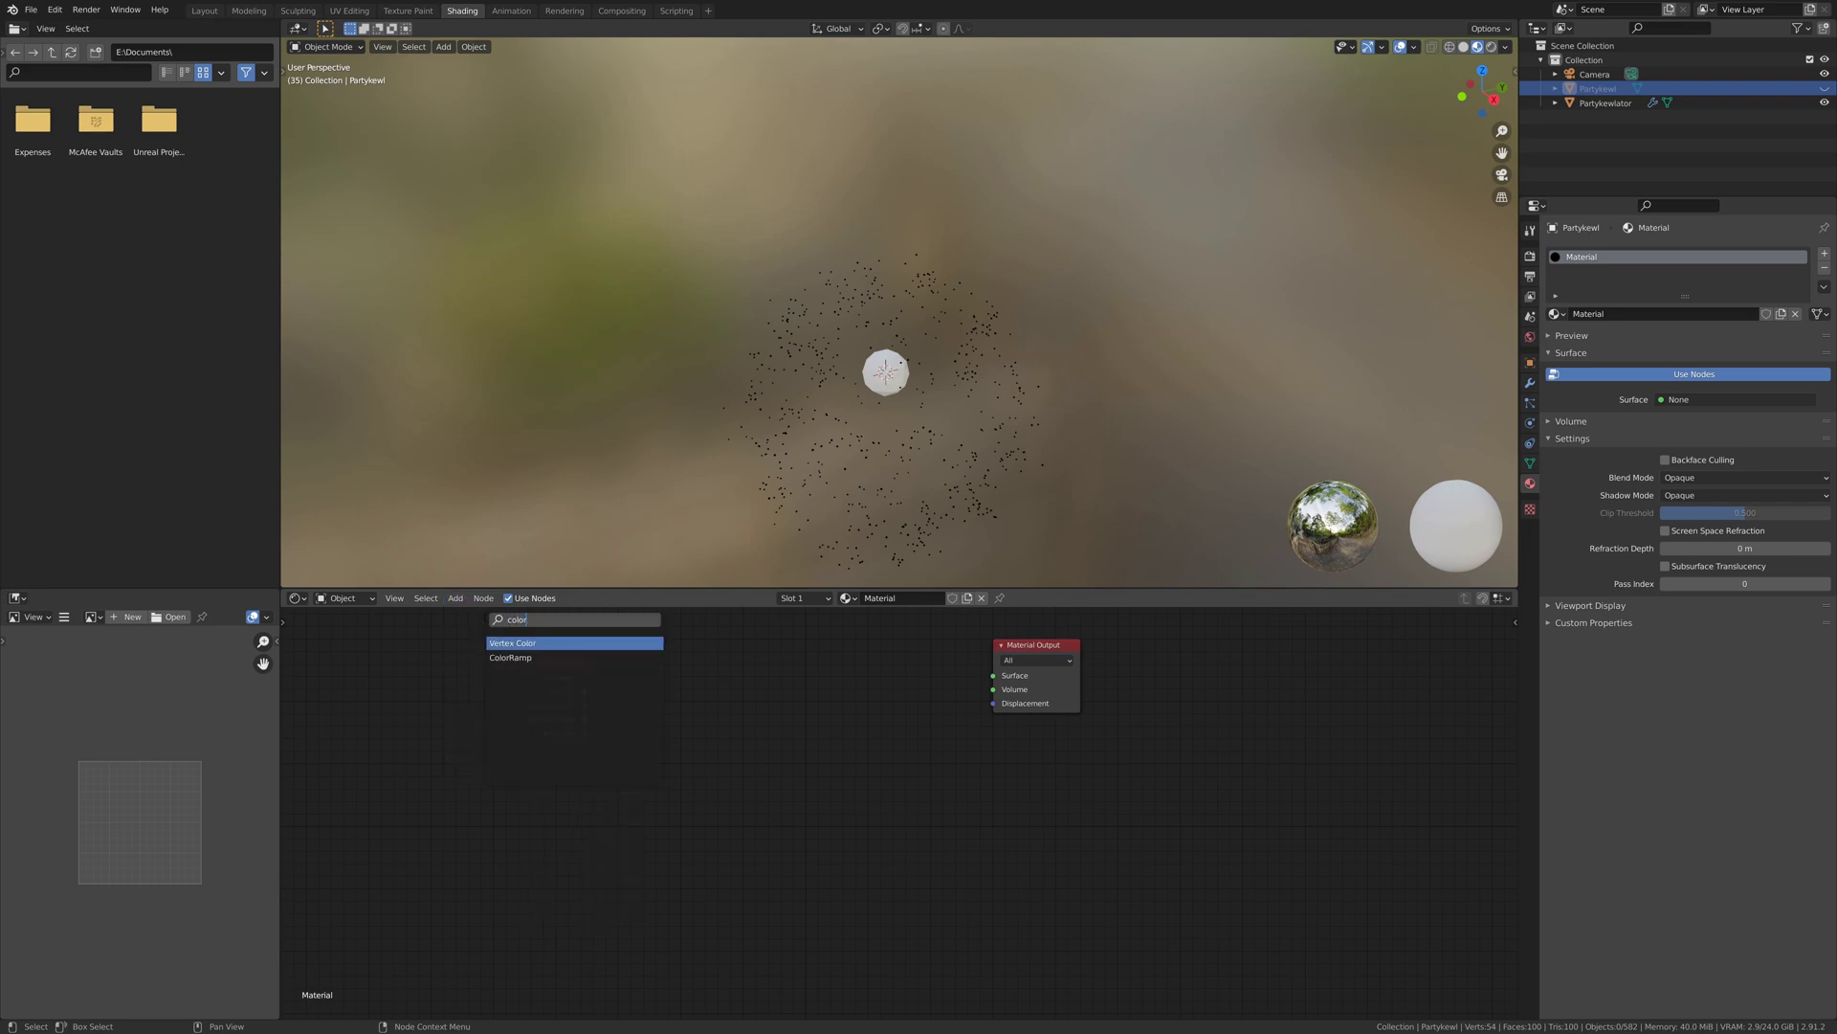
pyautogui.press('Down')
pyautogui.press('Return')
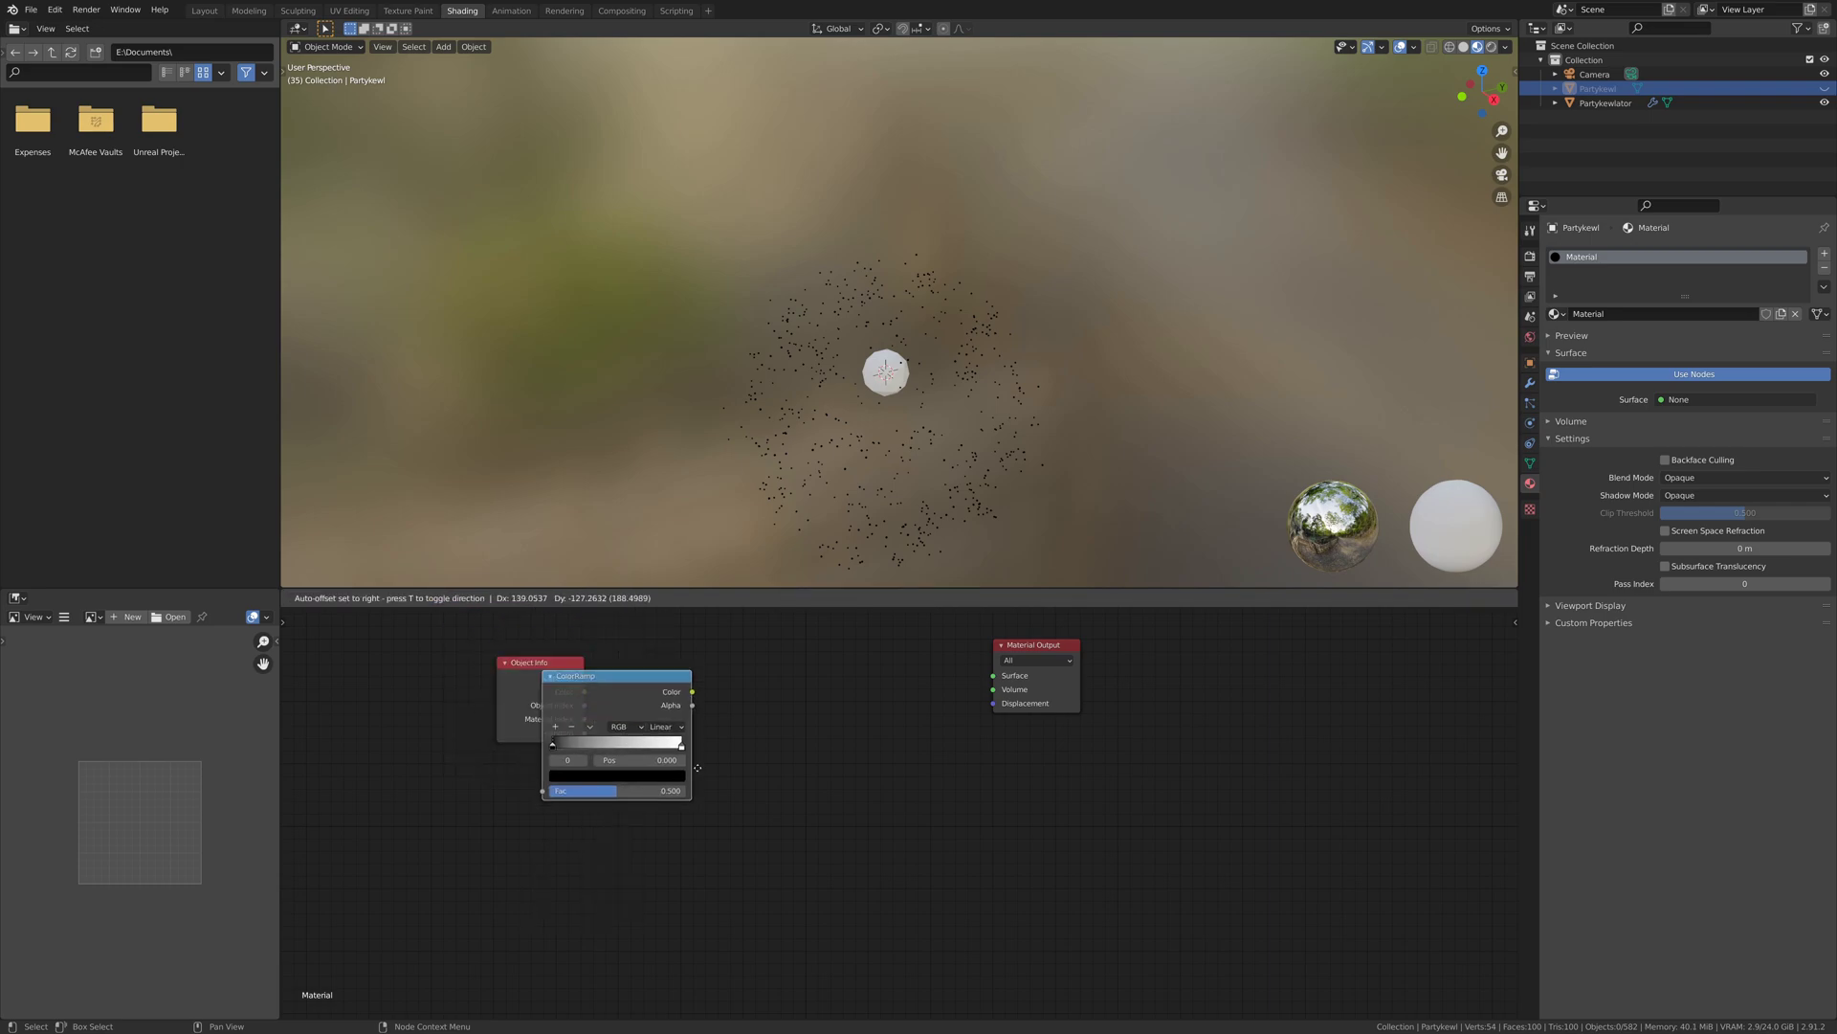
# - Add an Emission node and place it before the Material Output
pyautogui.click(460, 599)
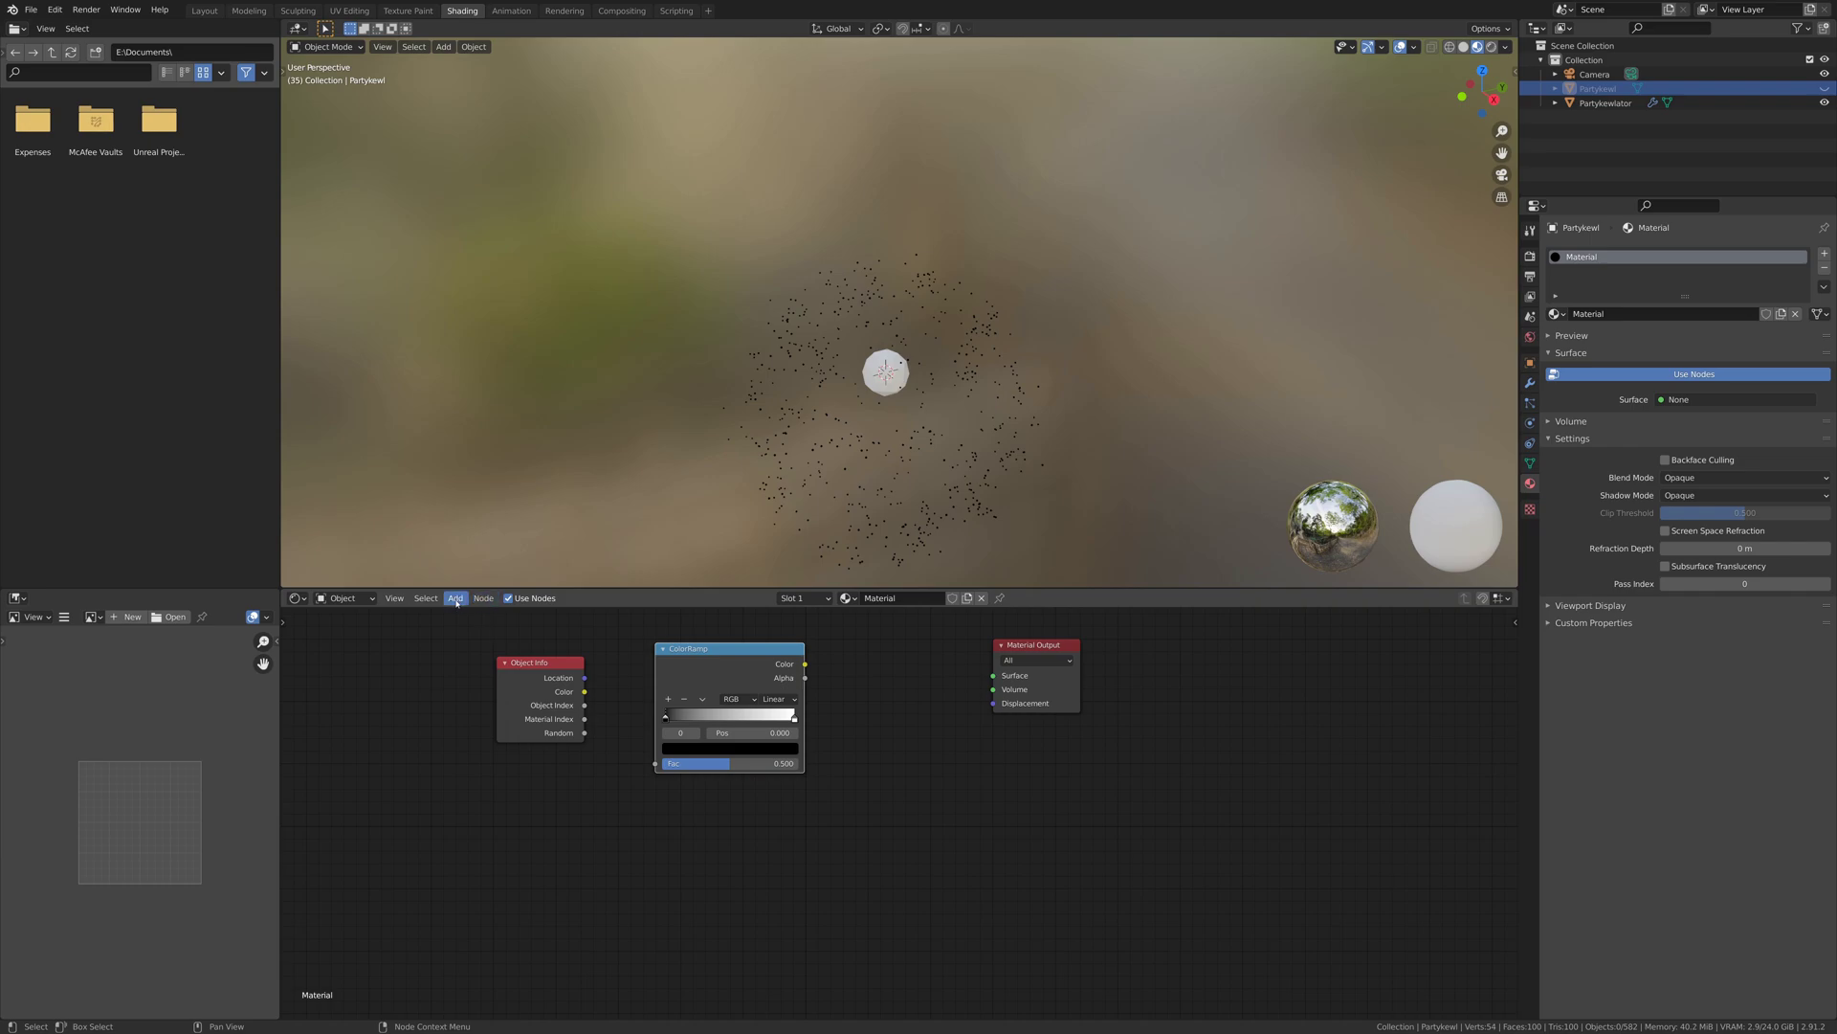
pyautogui.click(479, 618)
pyautogui.write('e')
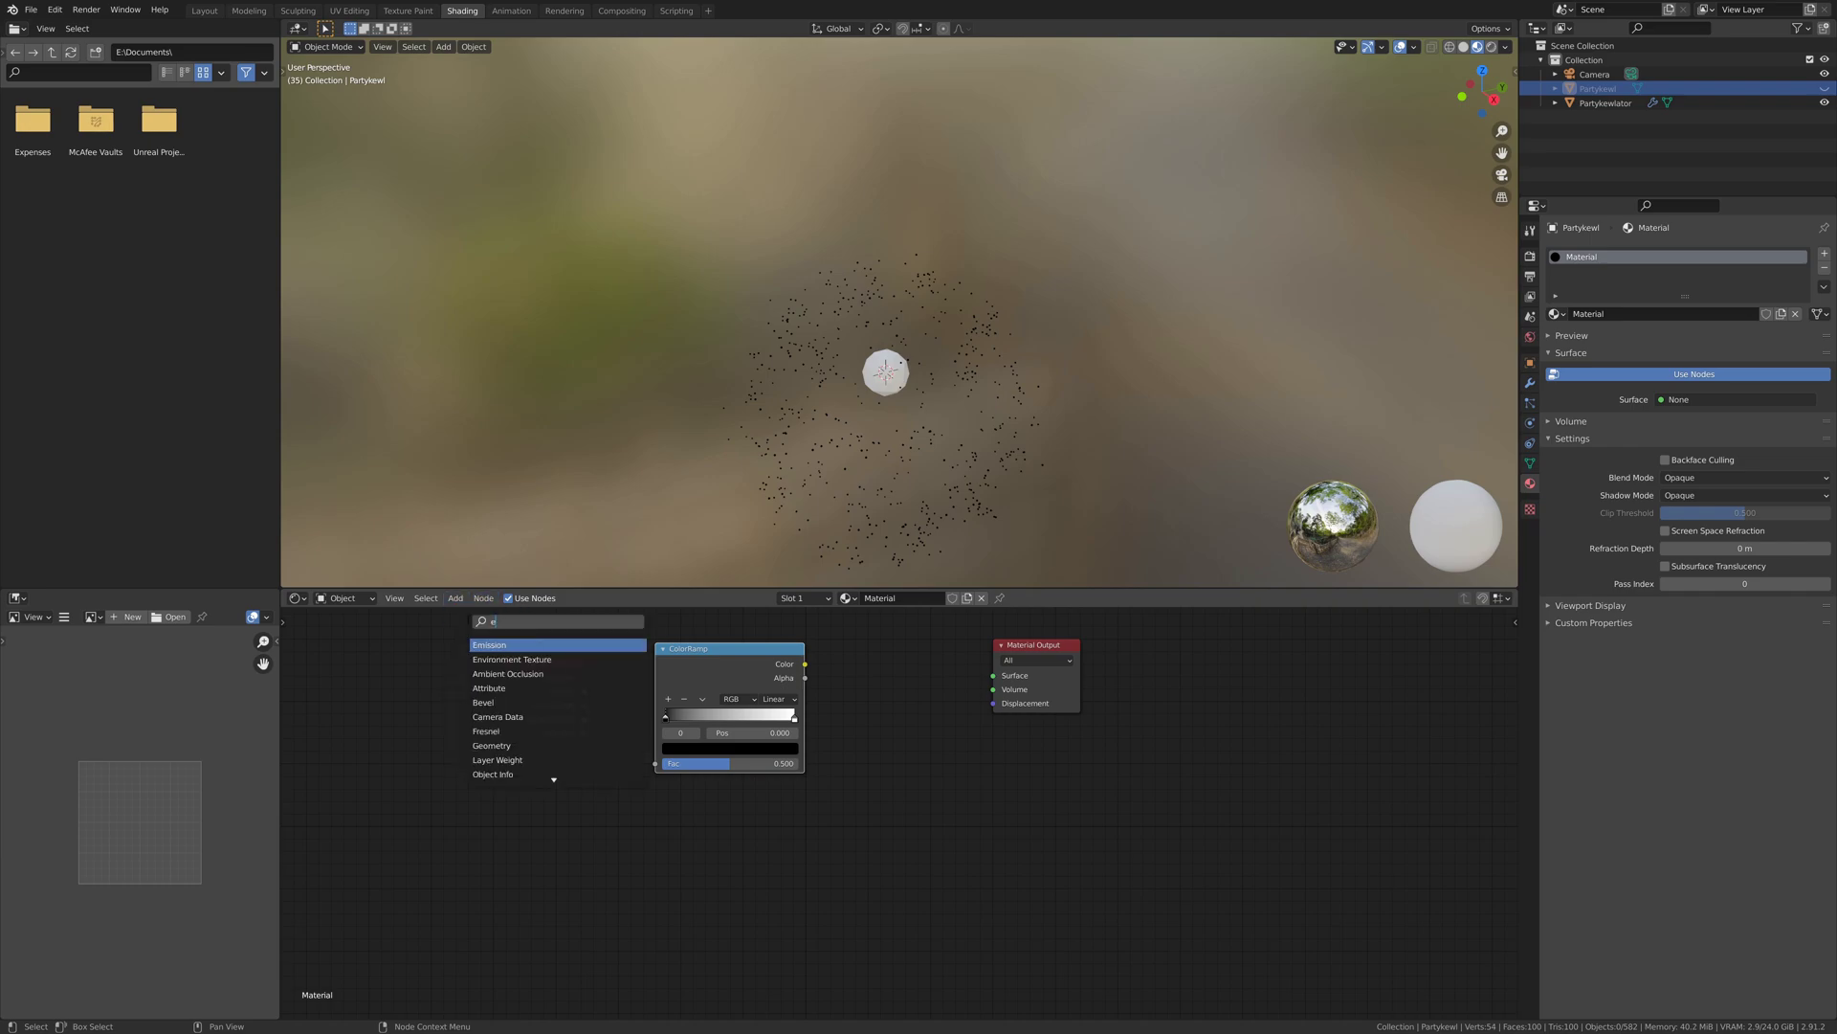
pyautogui.write('mis')
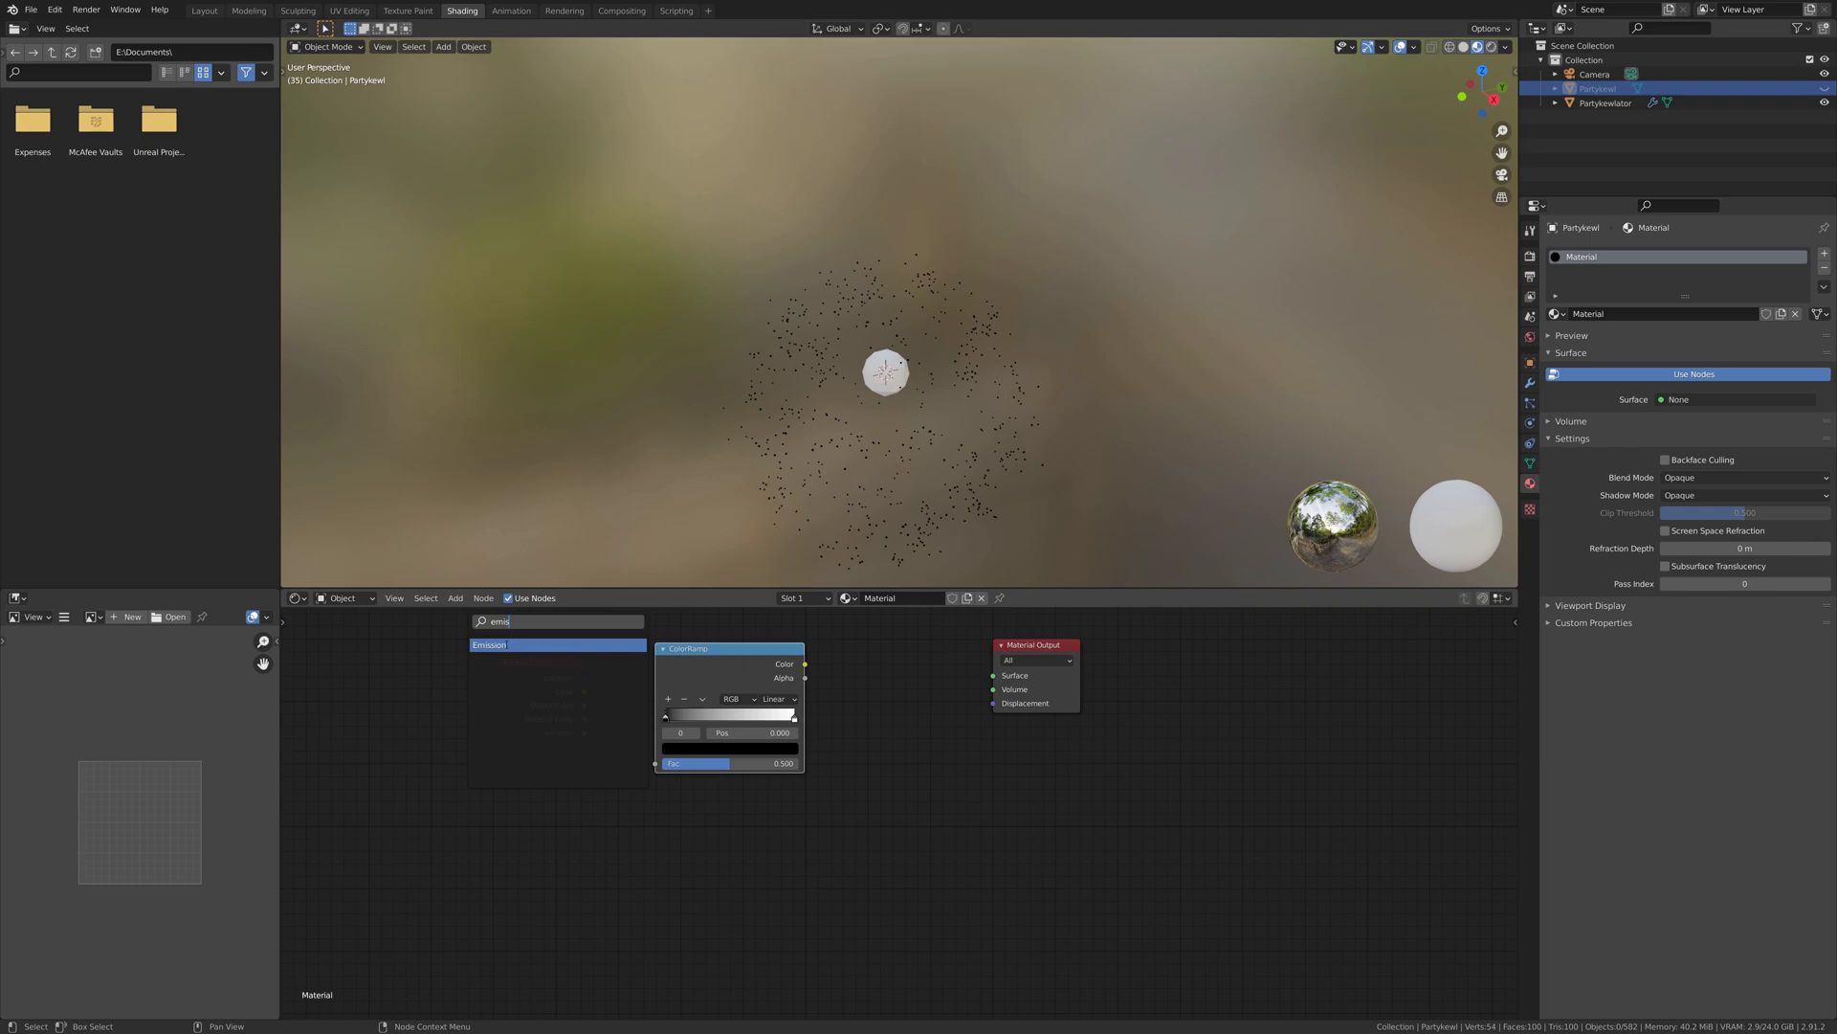
pyautogui.press('Return')
pyautogui.click(953, 668)
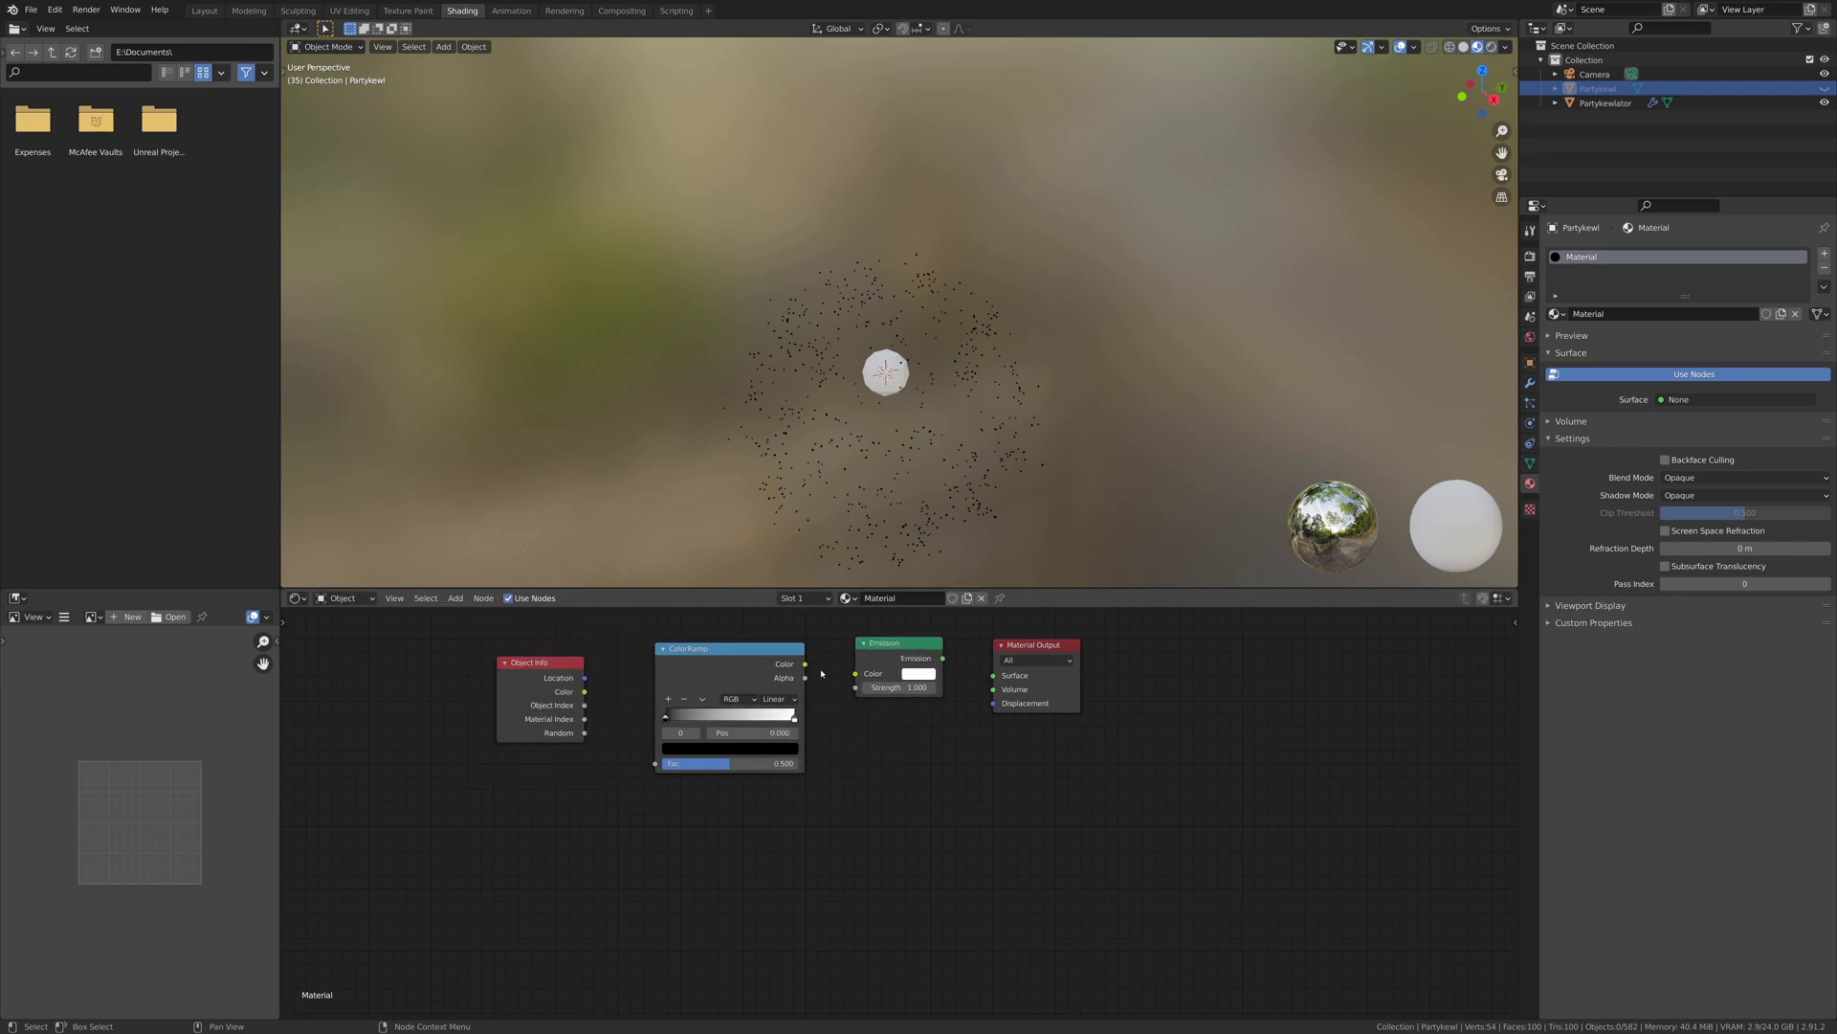
# - Link ColorRamp Color to Emission Color, Emission to Surface, and Object Info Random to Fac
pyautogui.moveTo(805, 663); pyautogui.dragTo(993, 675)
pyautogui.moveTo(585, 733); pyautogui.dragTo(633, 780)
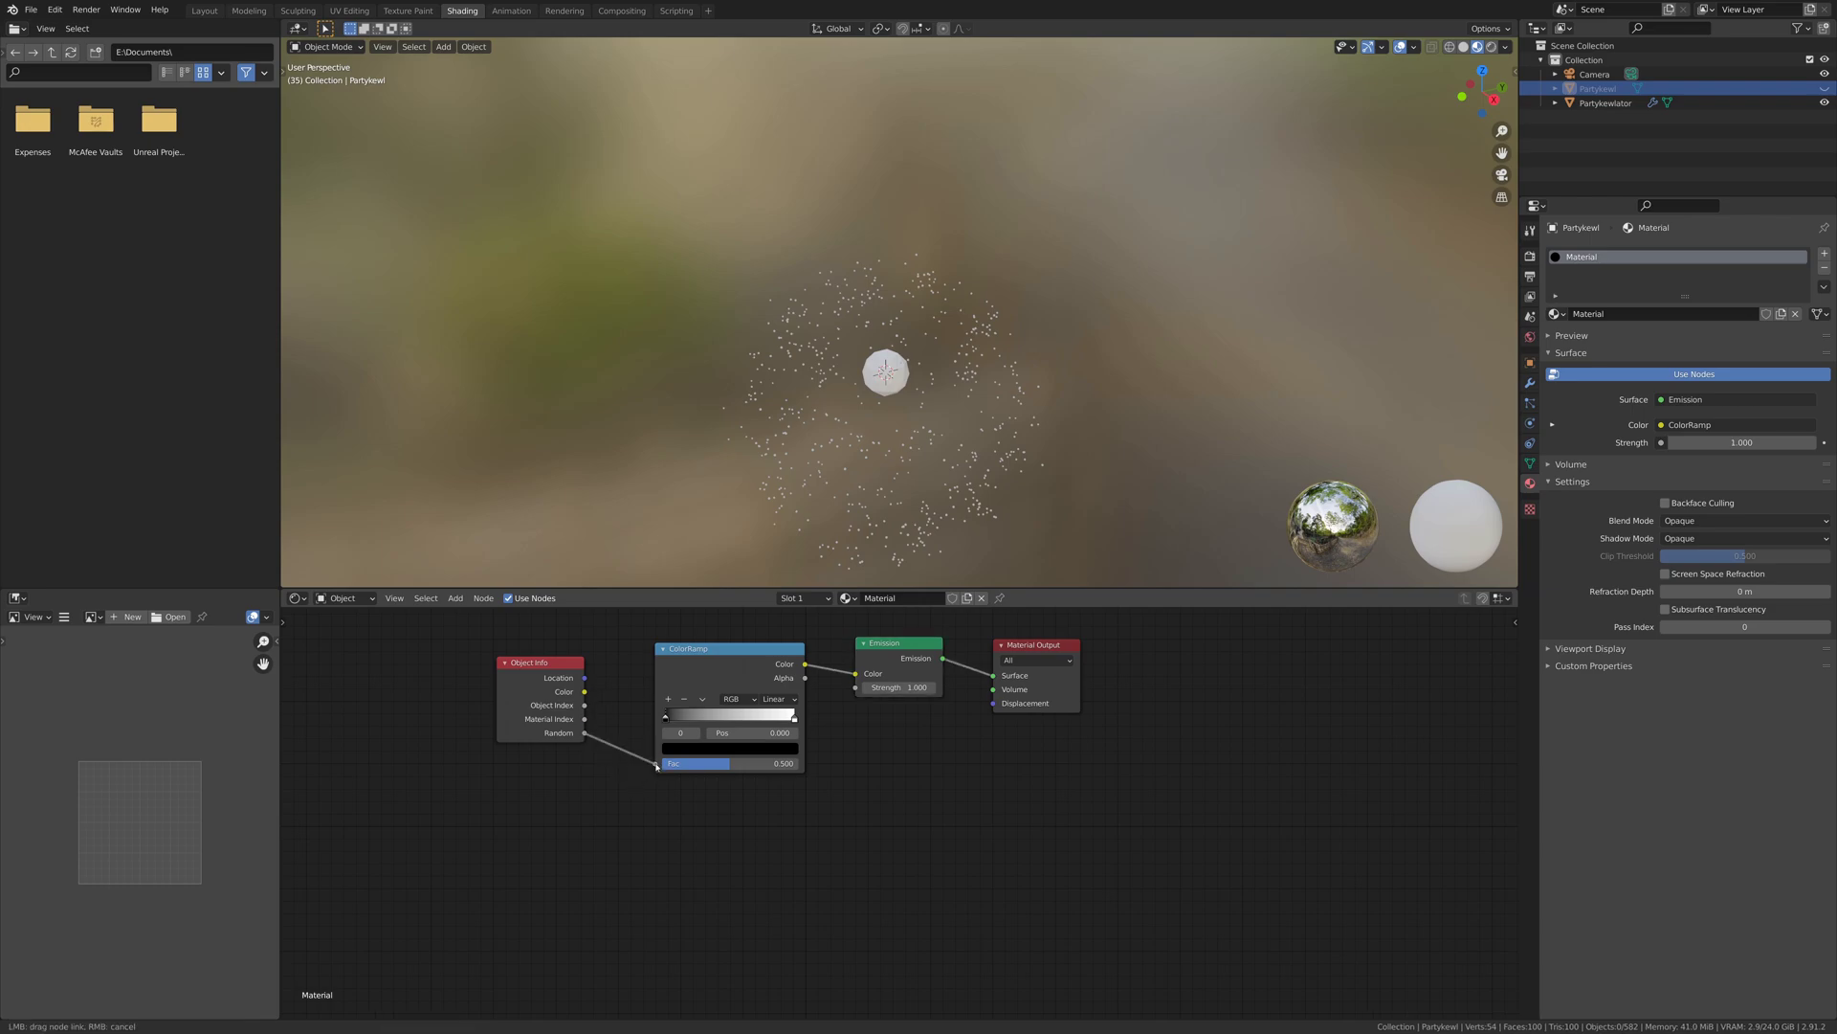
pyautogui.moveTo(657, 765); pyautogui.dragTo(657, 766)
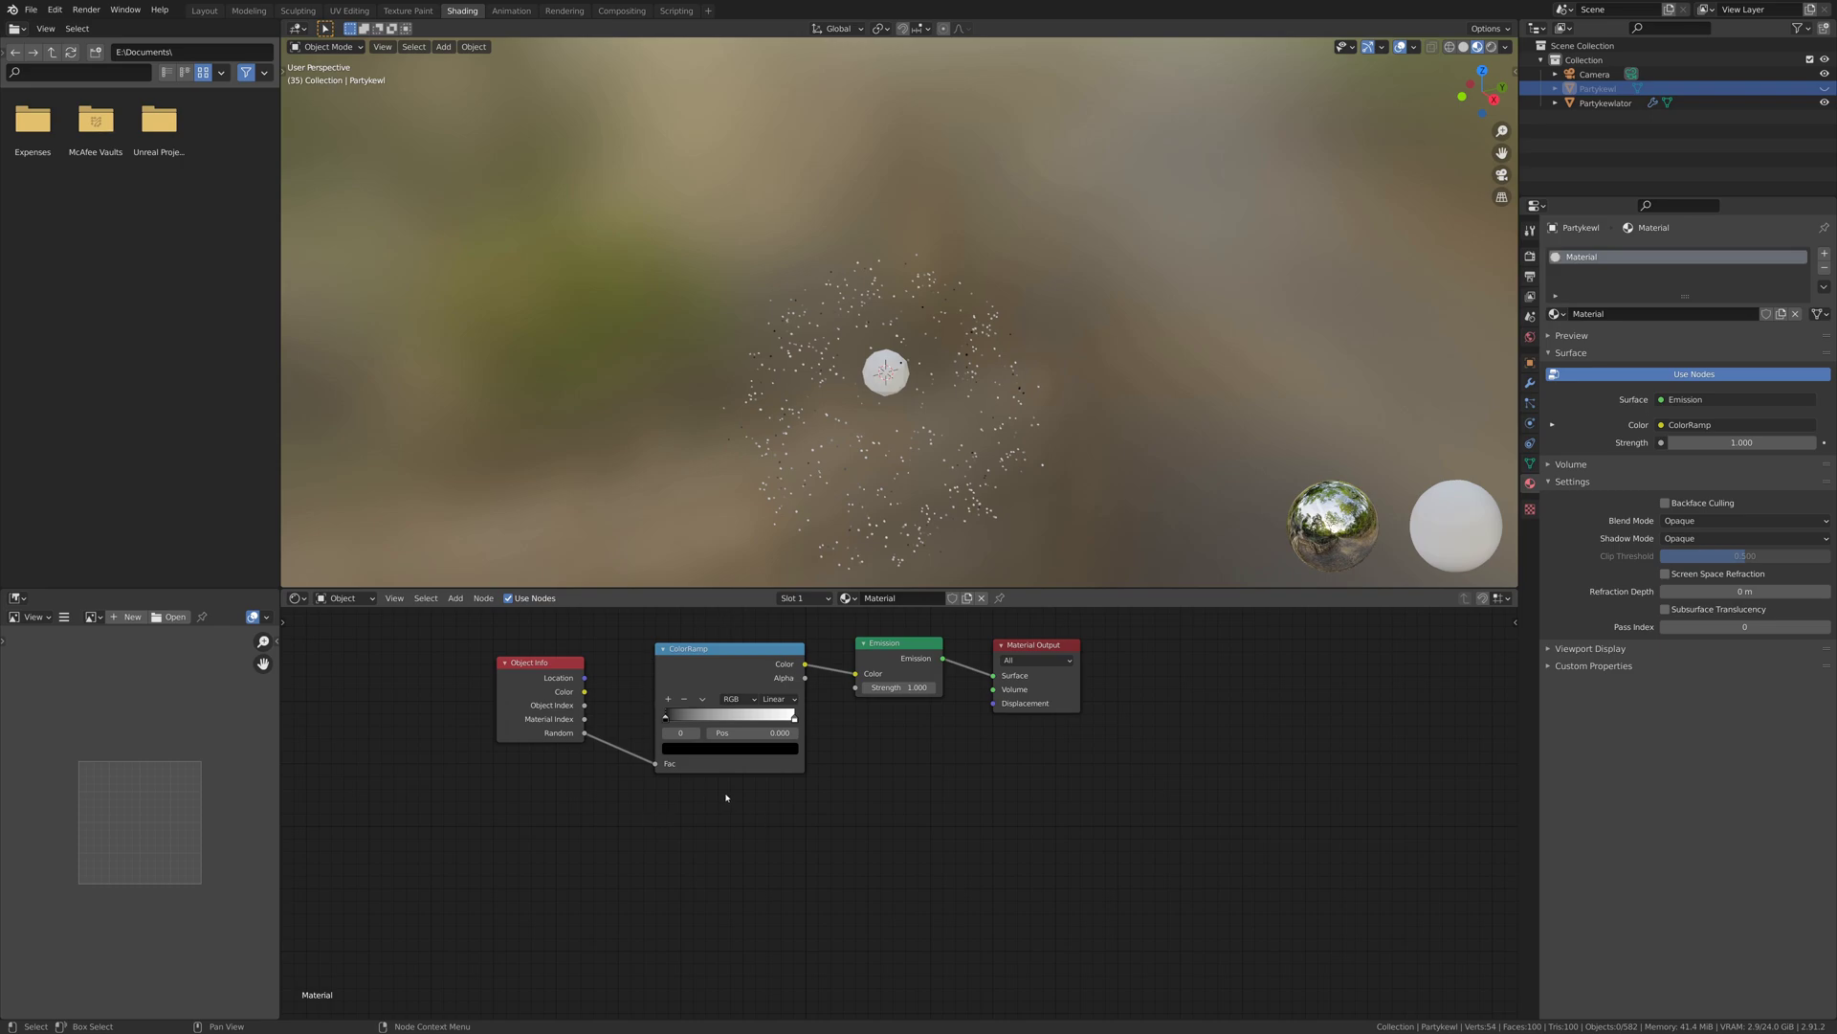
# - Add three more colour stops to the ramp, including one at 0.75
pyautogui.click(670, 702)
pyautogui.click(670, 701)
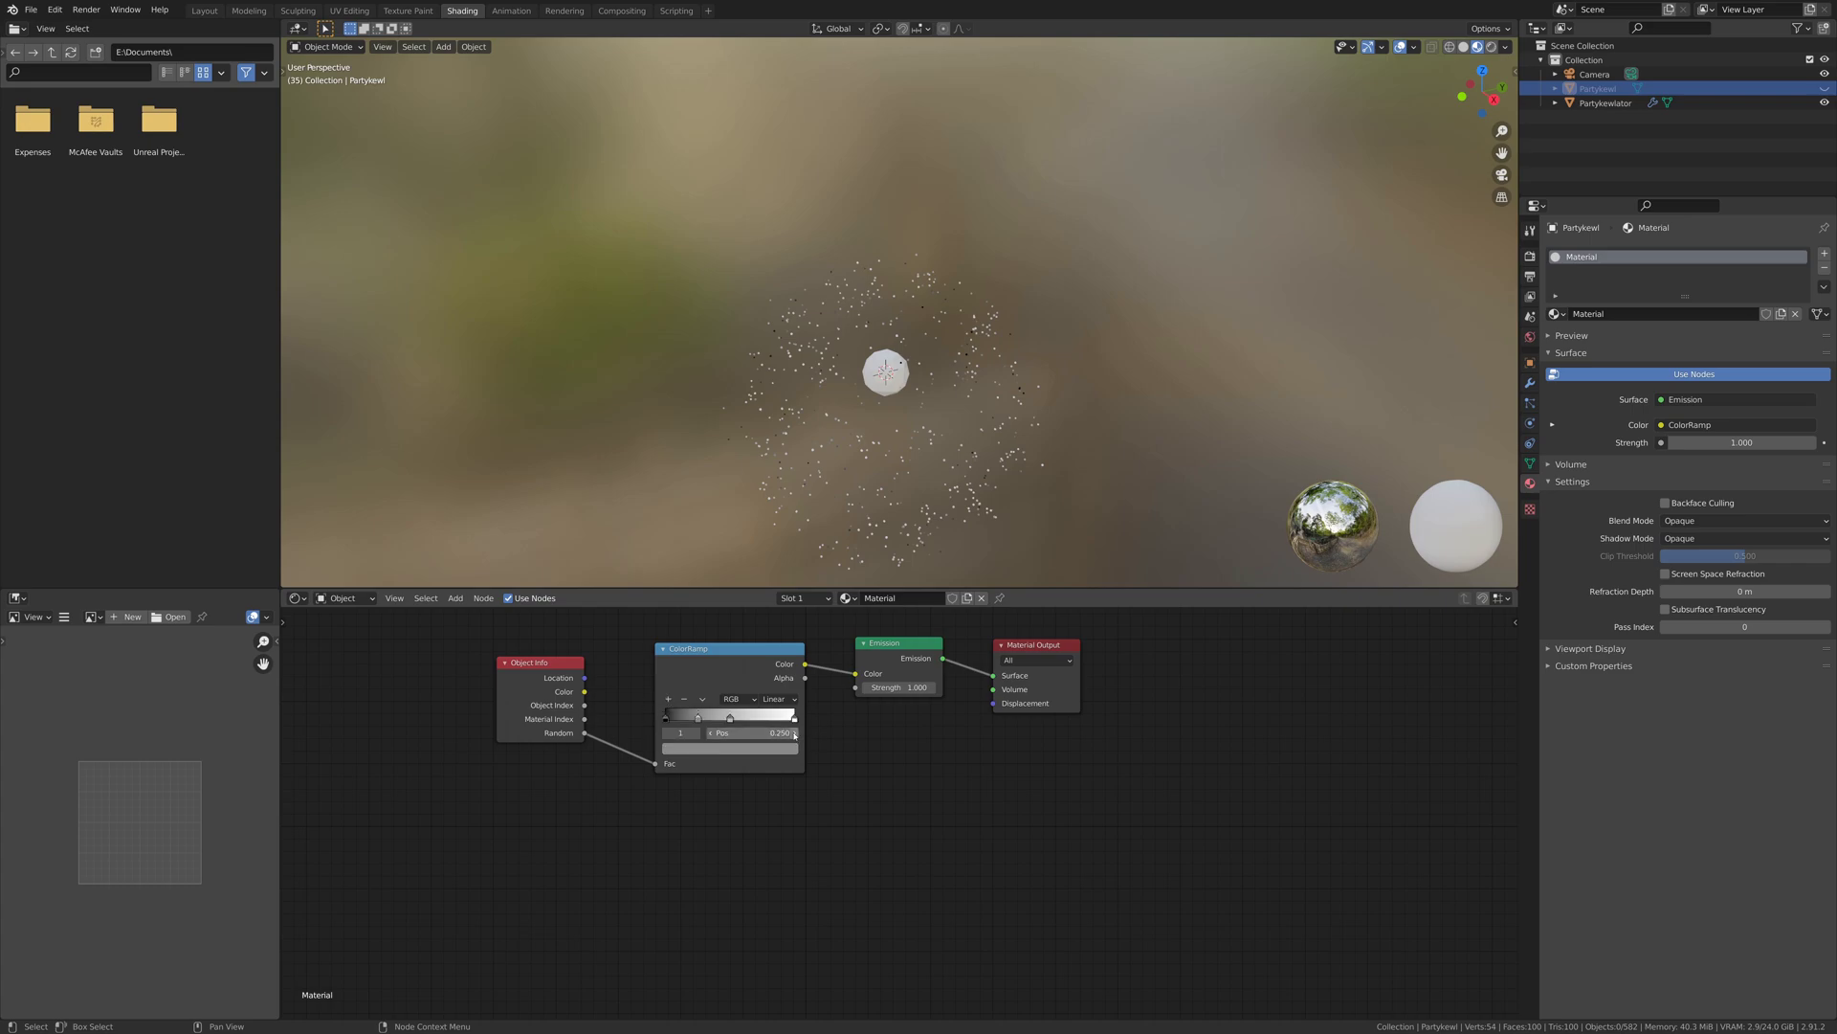
pyautogui.click(794, 718)
pyautogui.click(670, 701)
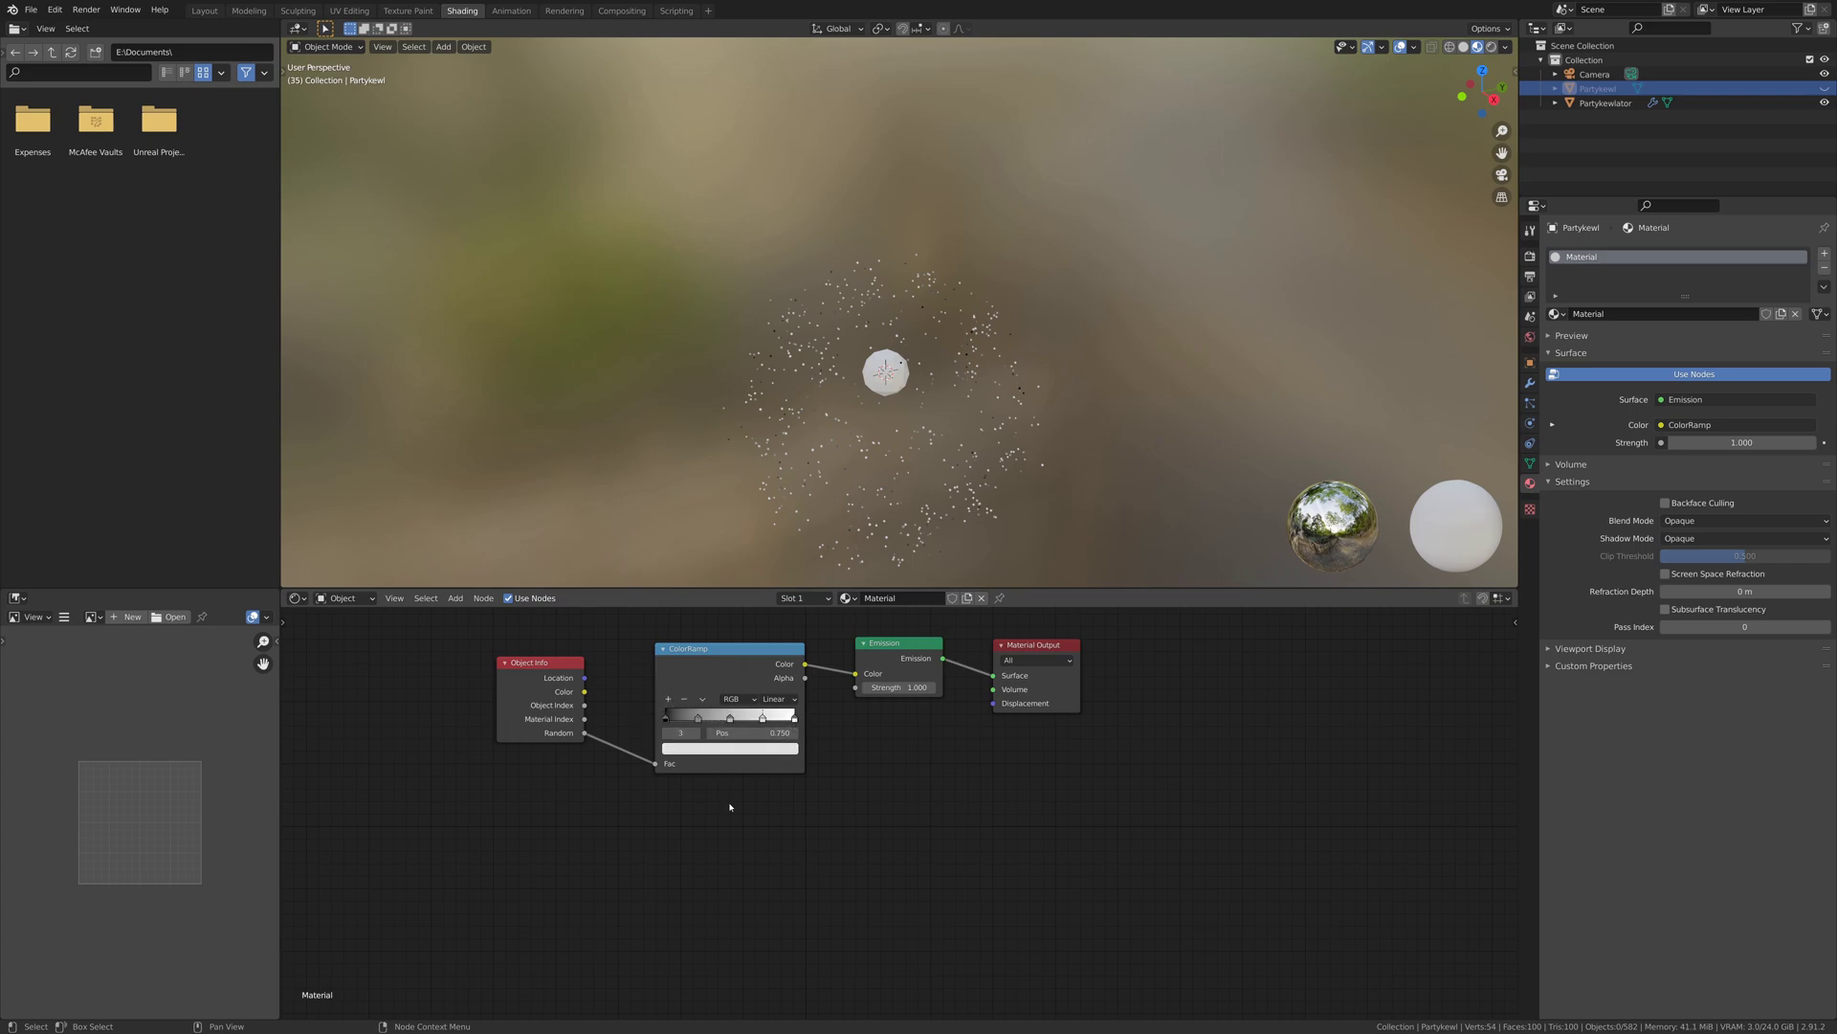
# - Space the ramp stops at 0.2 intervals and colour them, making the 0.6 stop magenta
pyautogui.scroll(2, 667, 722)
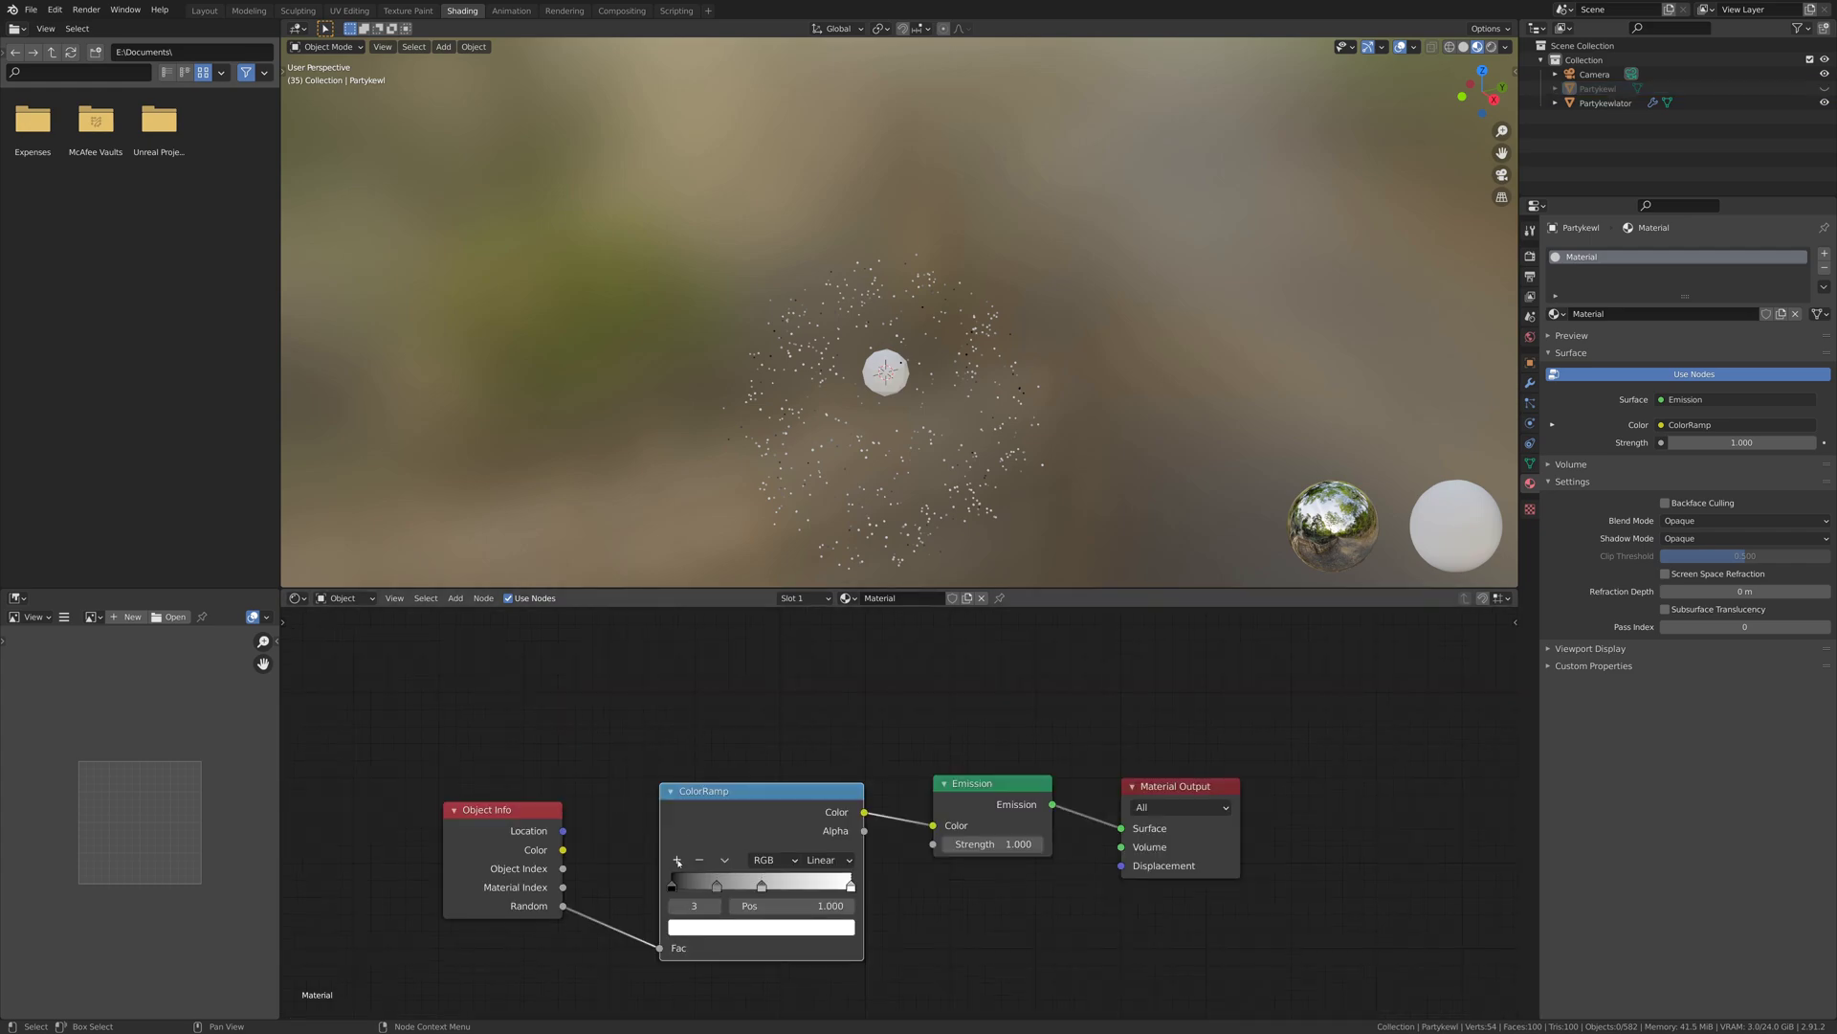
pyautogui.moveTo(851, 885); pyautogui.dragTo(779, 885)
pyautogui.moveTo(762, 885)
pyautogui.mouseDown()
pyautogui.moveTo(744, 885)
pyautogui.moveTo(763, 885)
pyautogui.mouseUp()
pyautogui.click(716, 886)
pyautogui.click(761, 926)
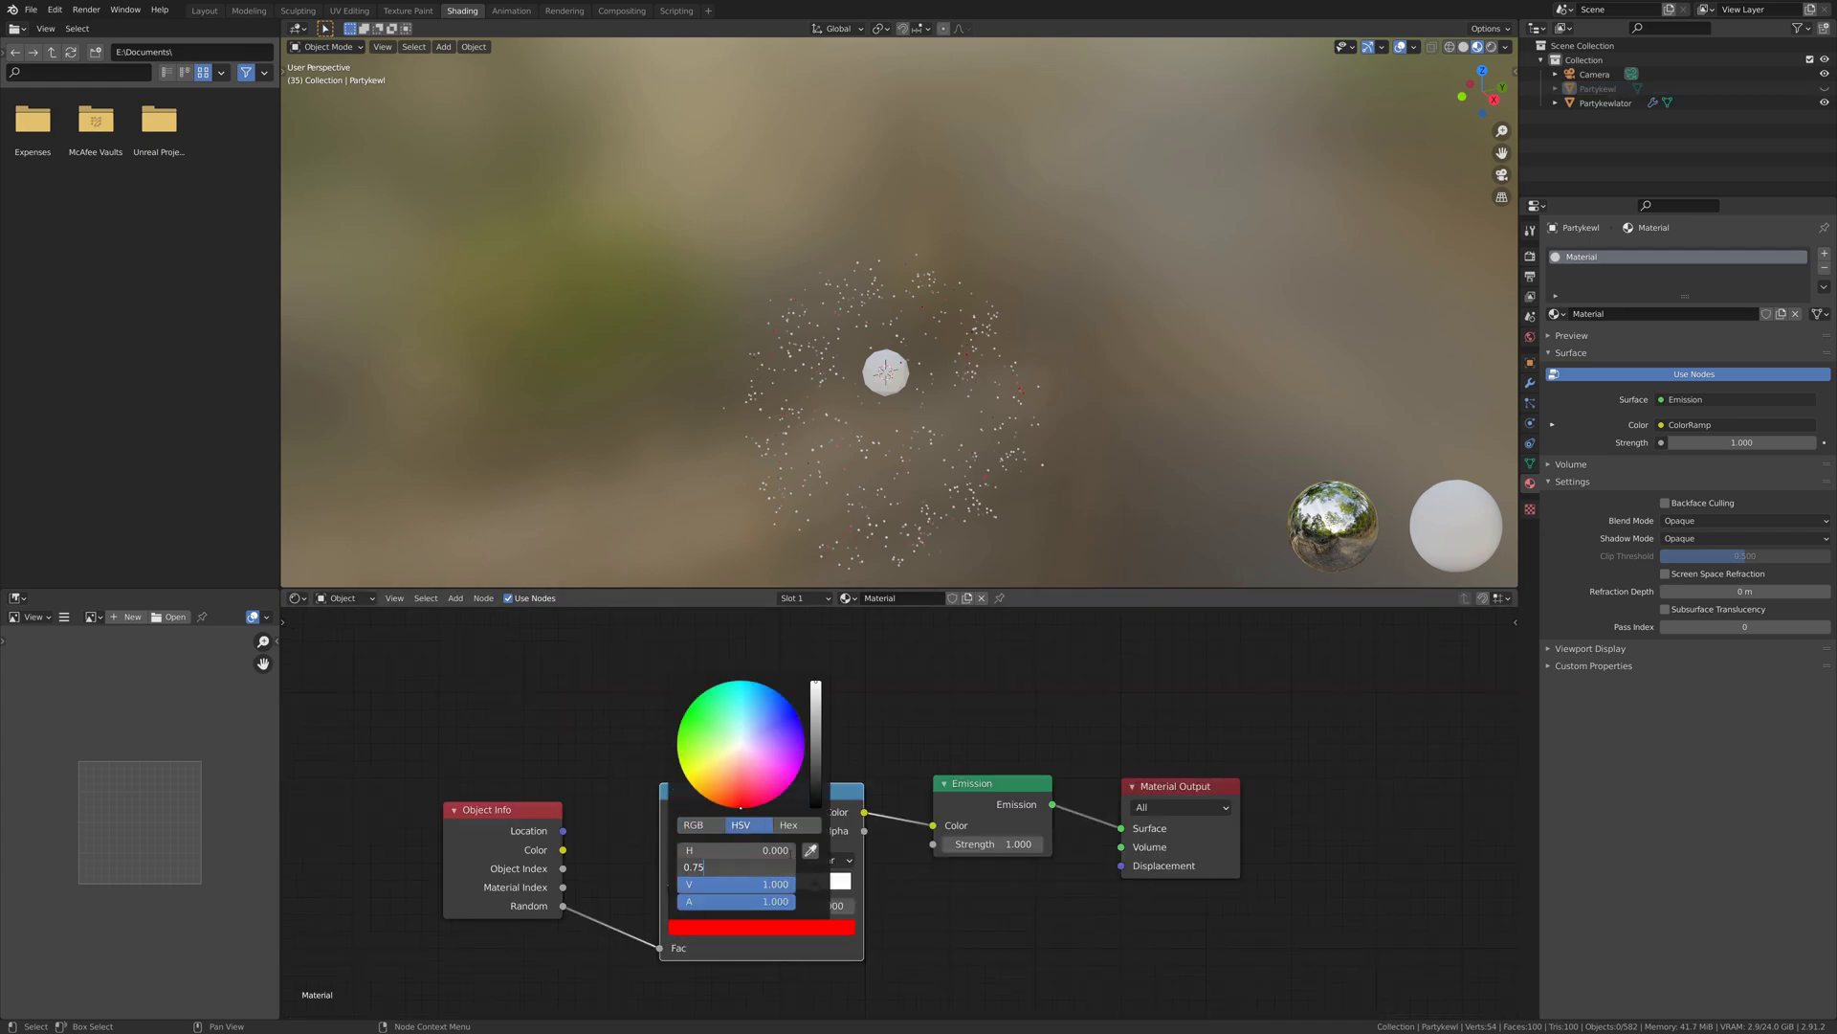
pyautogui.hotkey('ctrl', 'z')
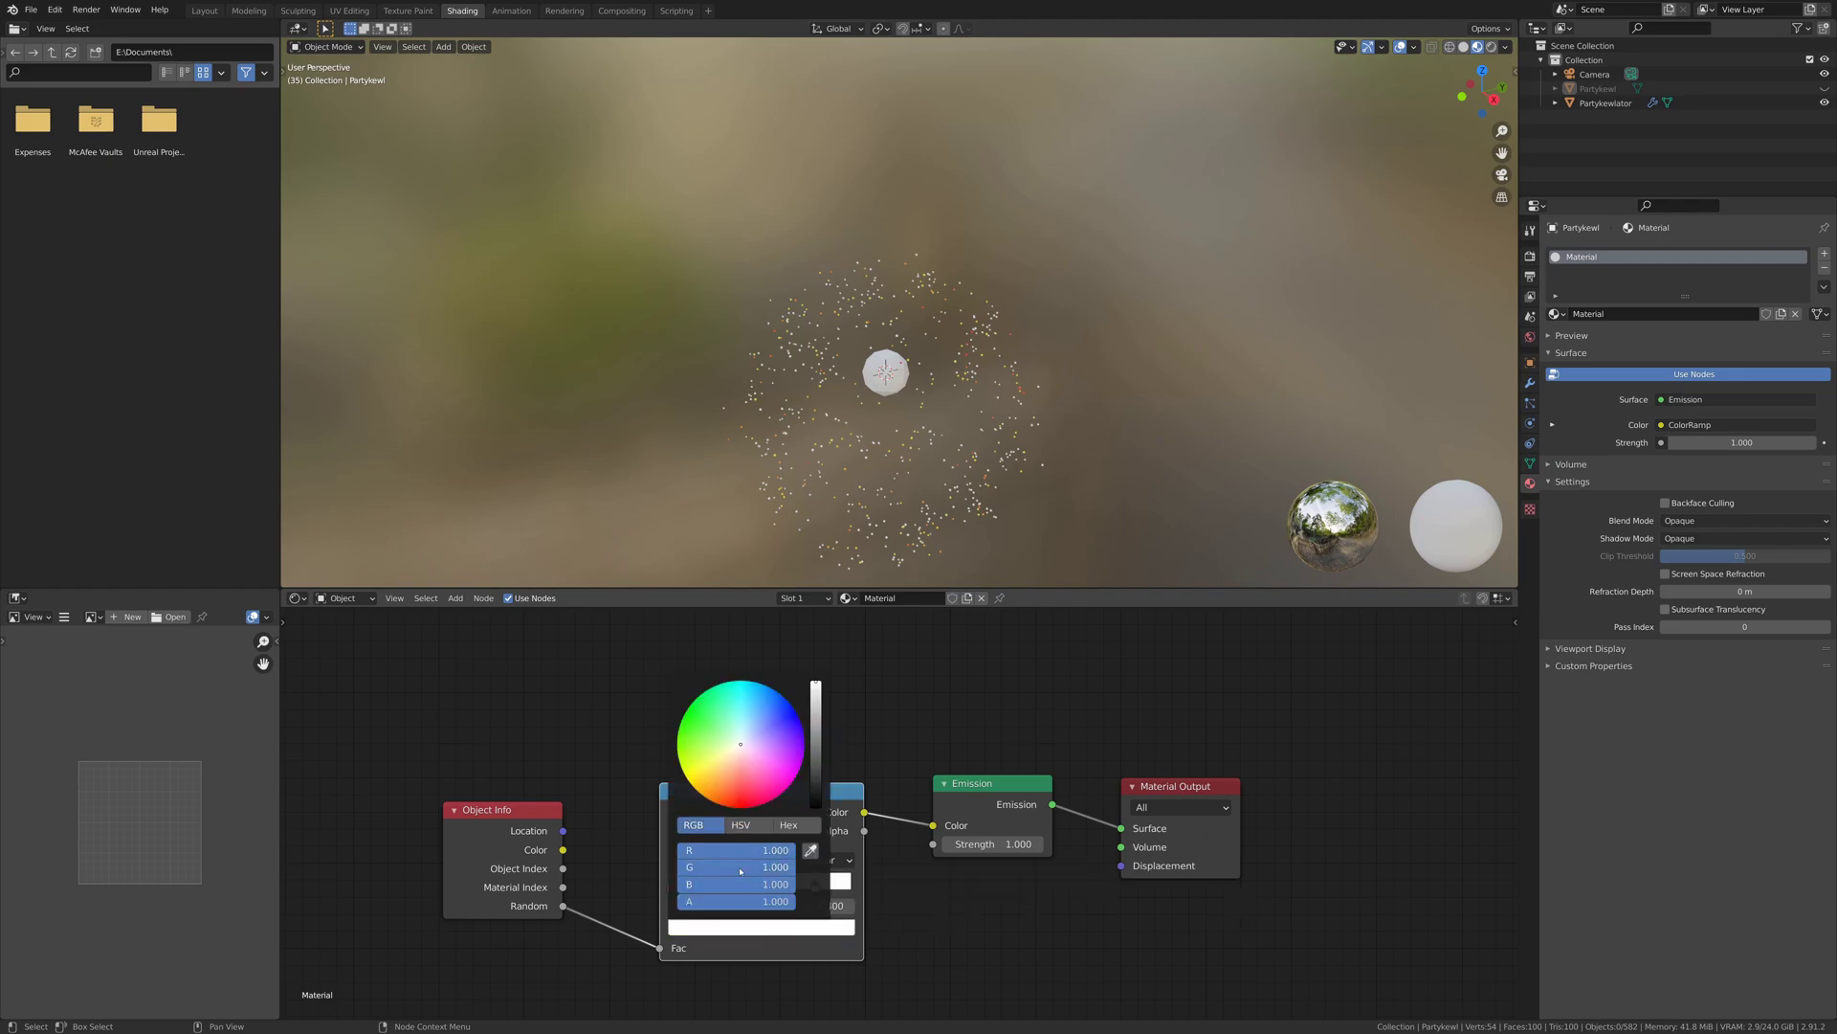
pyautogui.doubleClick(764, 850)
pyautogui.write('0')
pyautogui.press('Return')
pyautogui.click(743, 886)
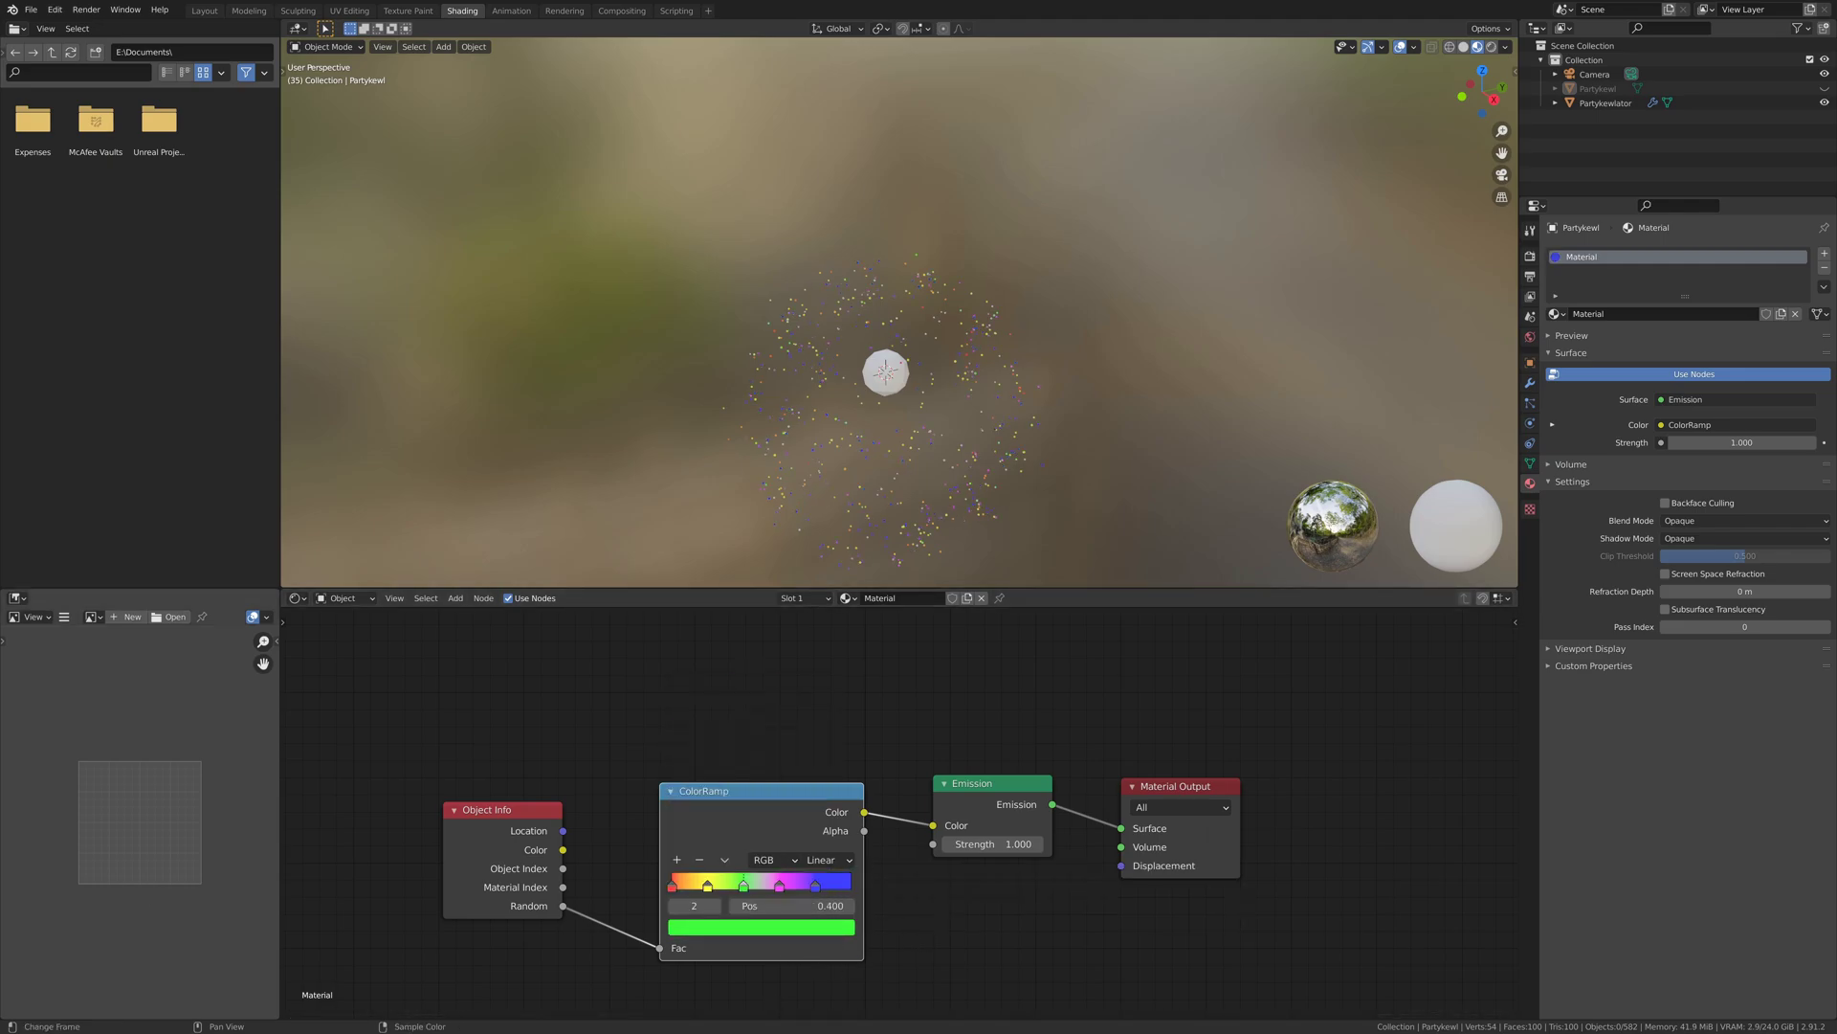
pyautogui.click(780, 885)
pyautogui.click(761, 927)
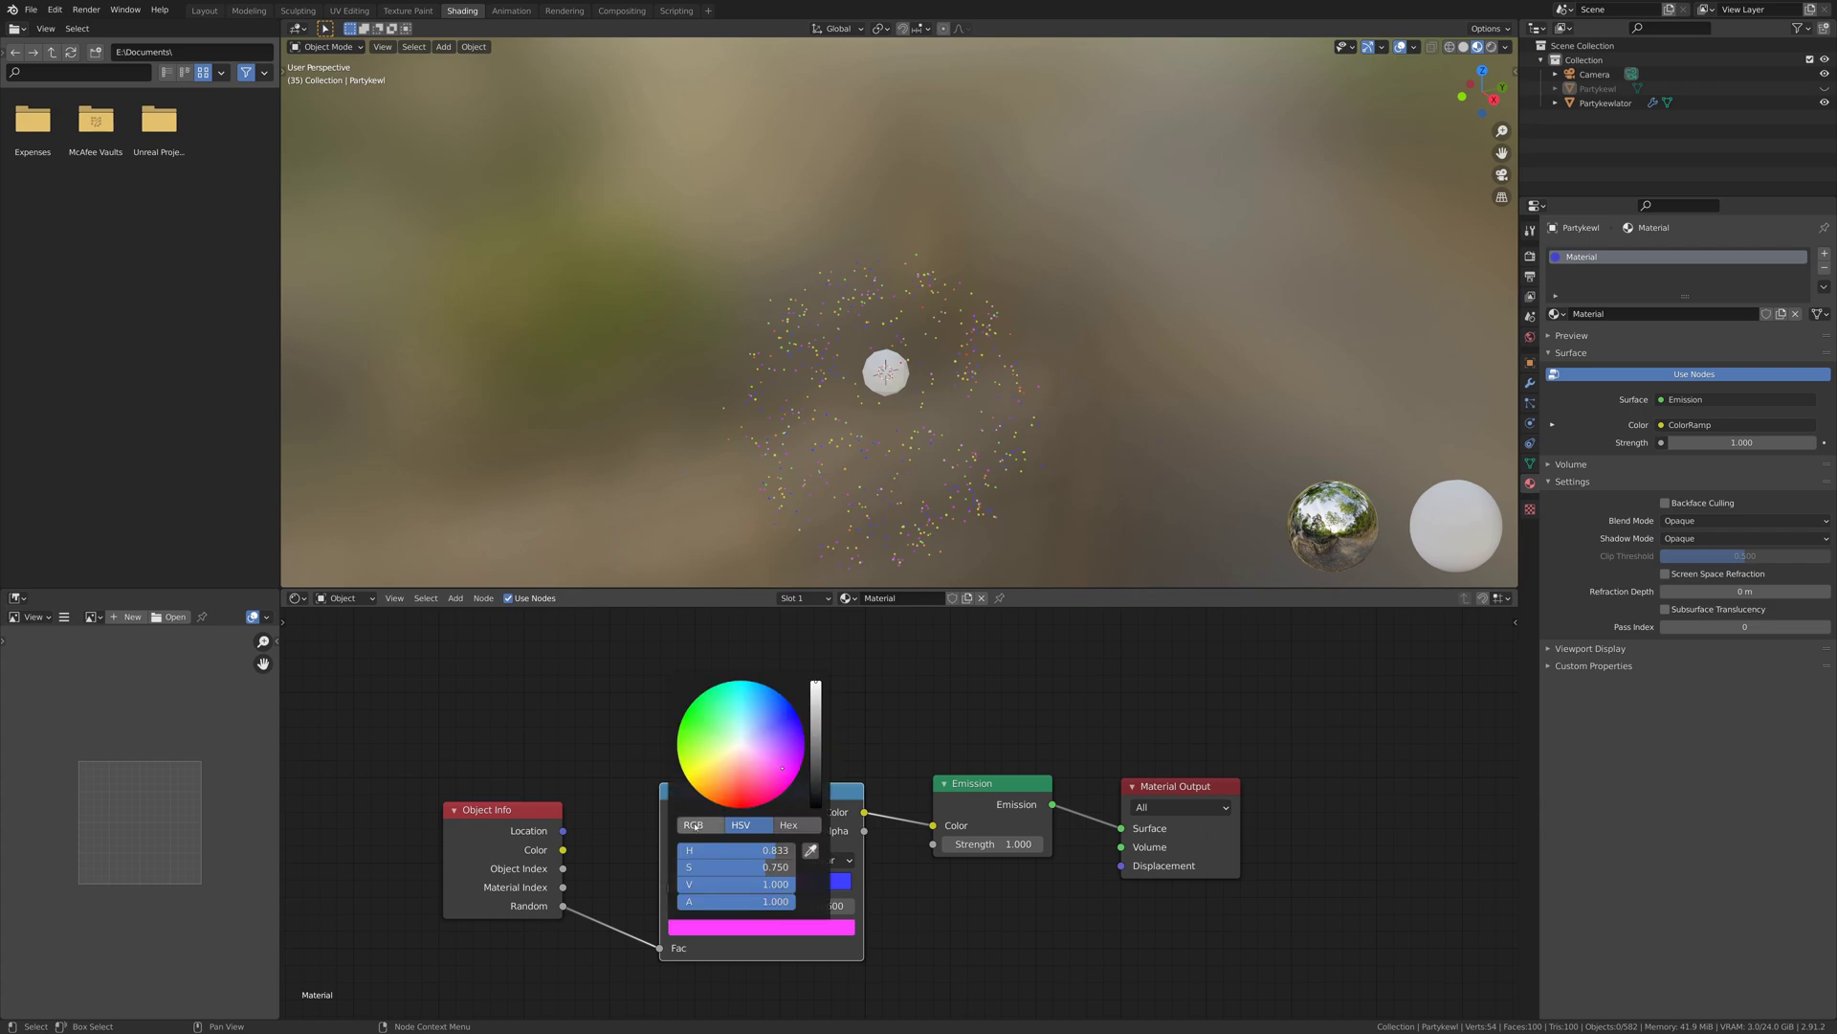
# - Set the ramp interpolation to Constant and check the blue, green, yellow and red stops
pyautogui.click(827, 859)
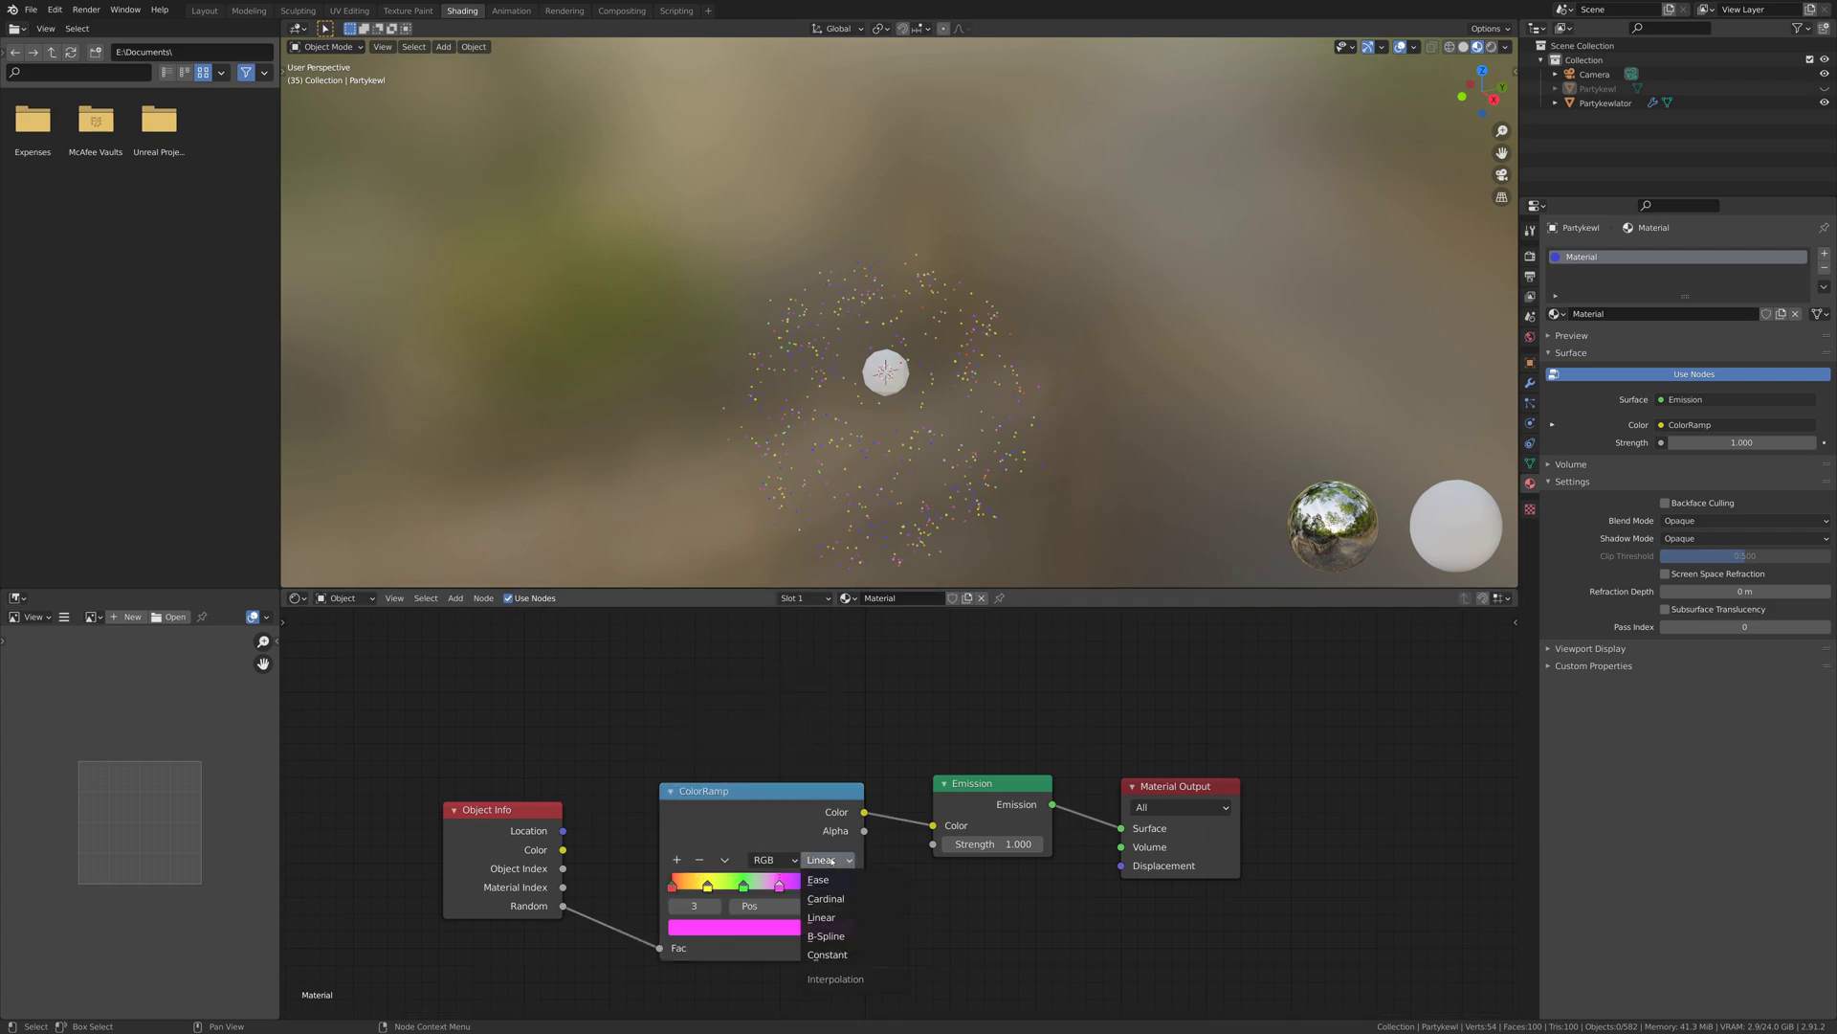
pyautogui.click(842, 954)
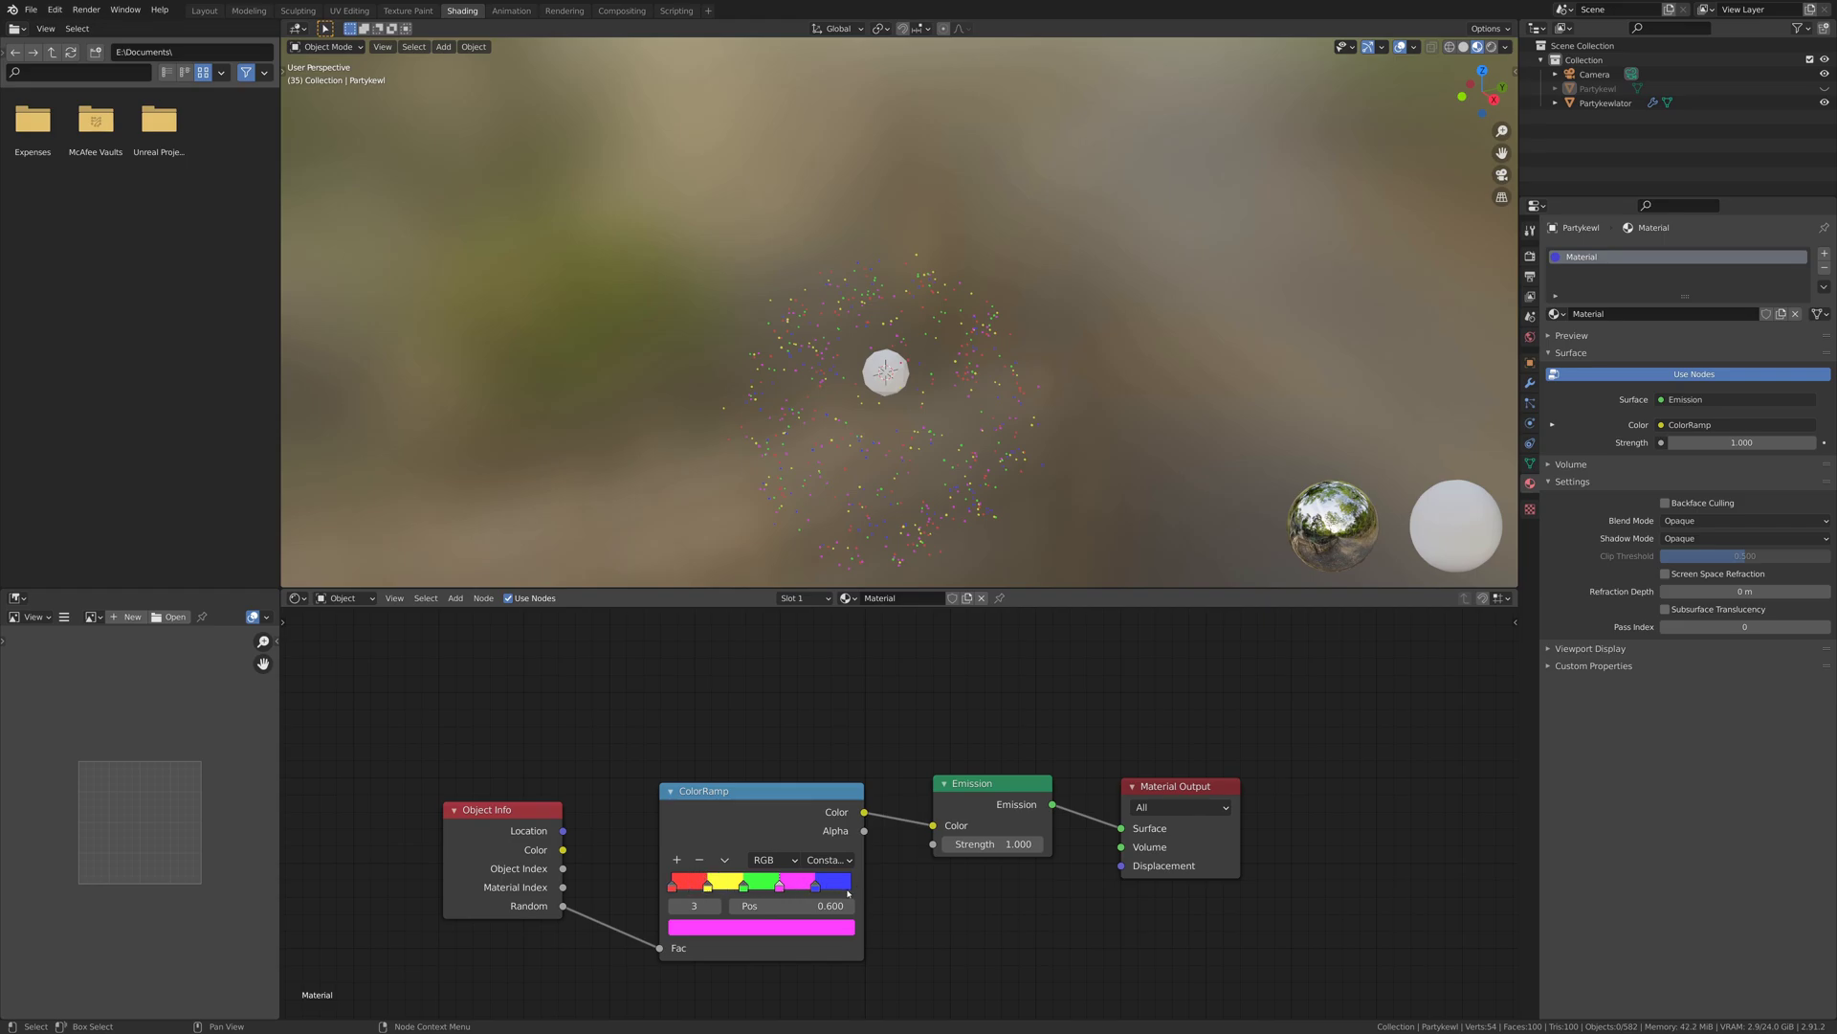
pyautogui.click(829, 860)
pyautogui.click(815, 884)
pyautogui.click(743, 885)
pyautogui.click(706, 885)
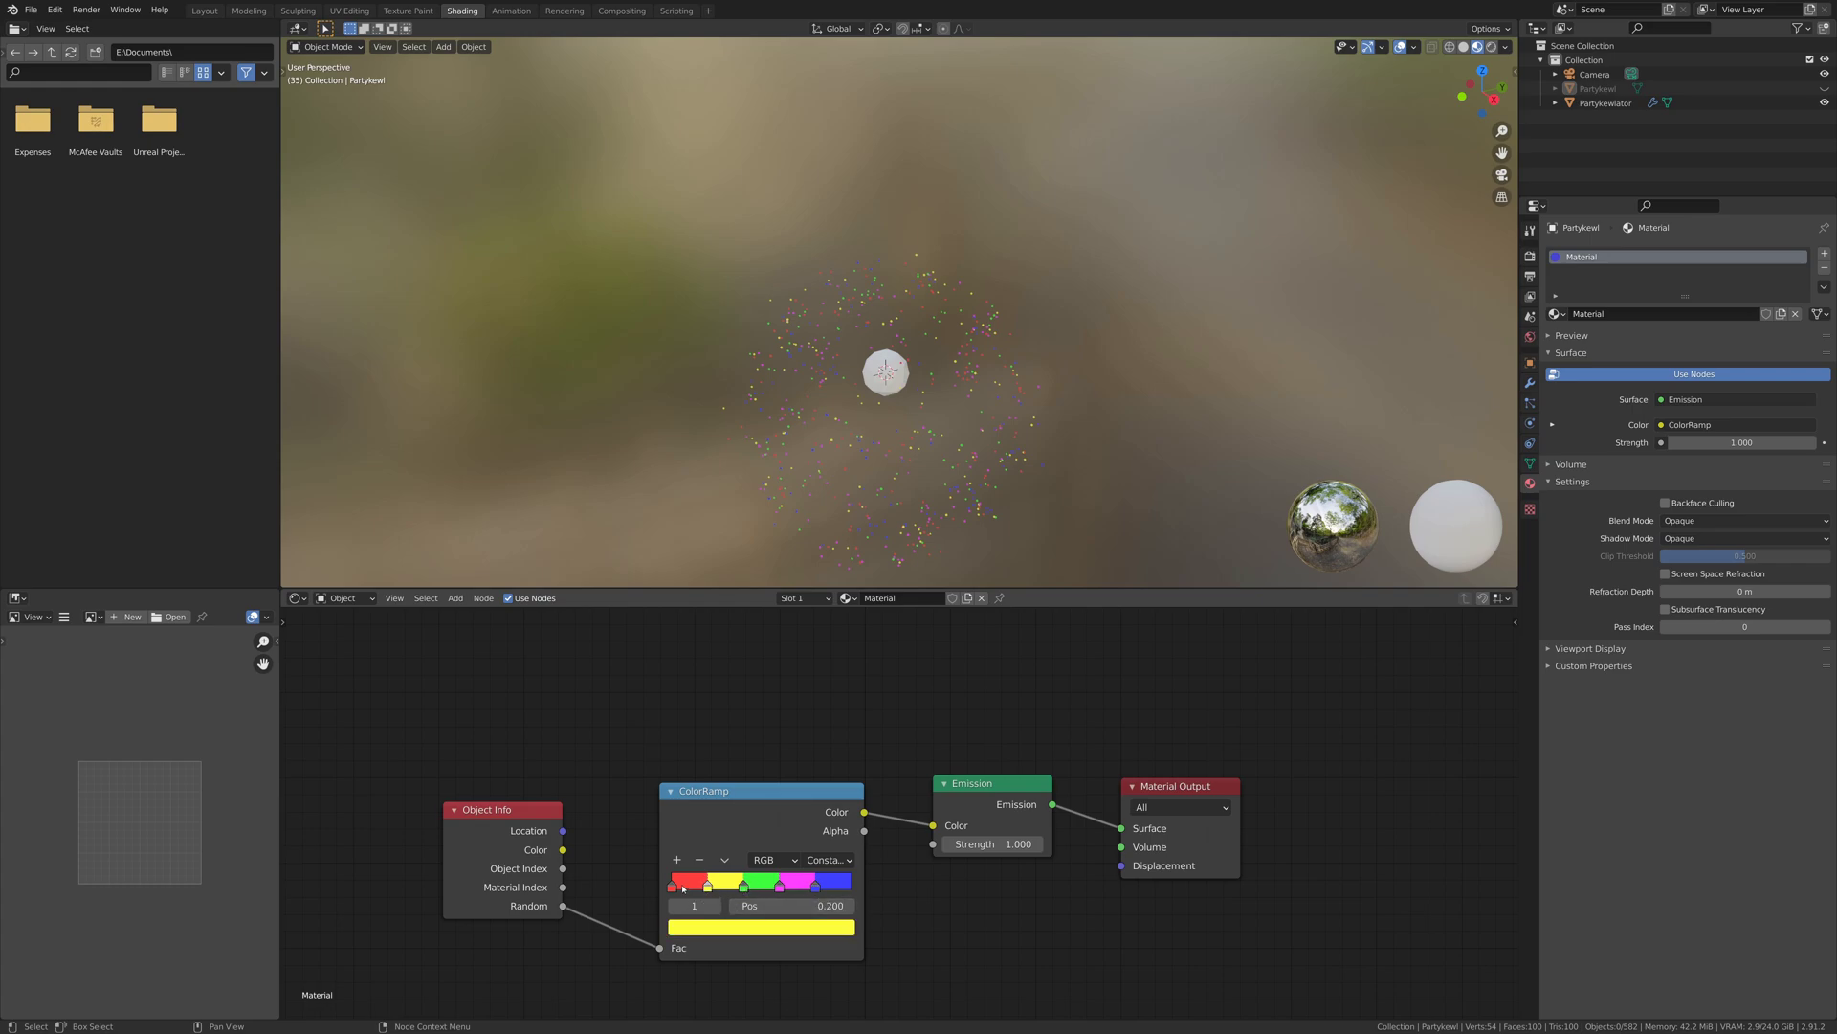
pyautogui.click(672, 886)
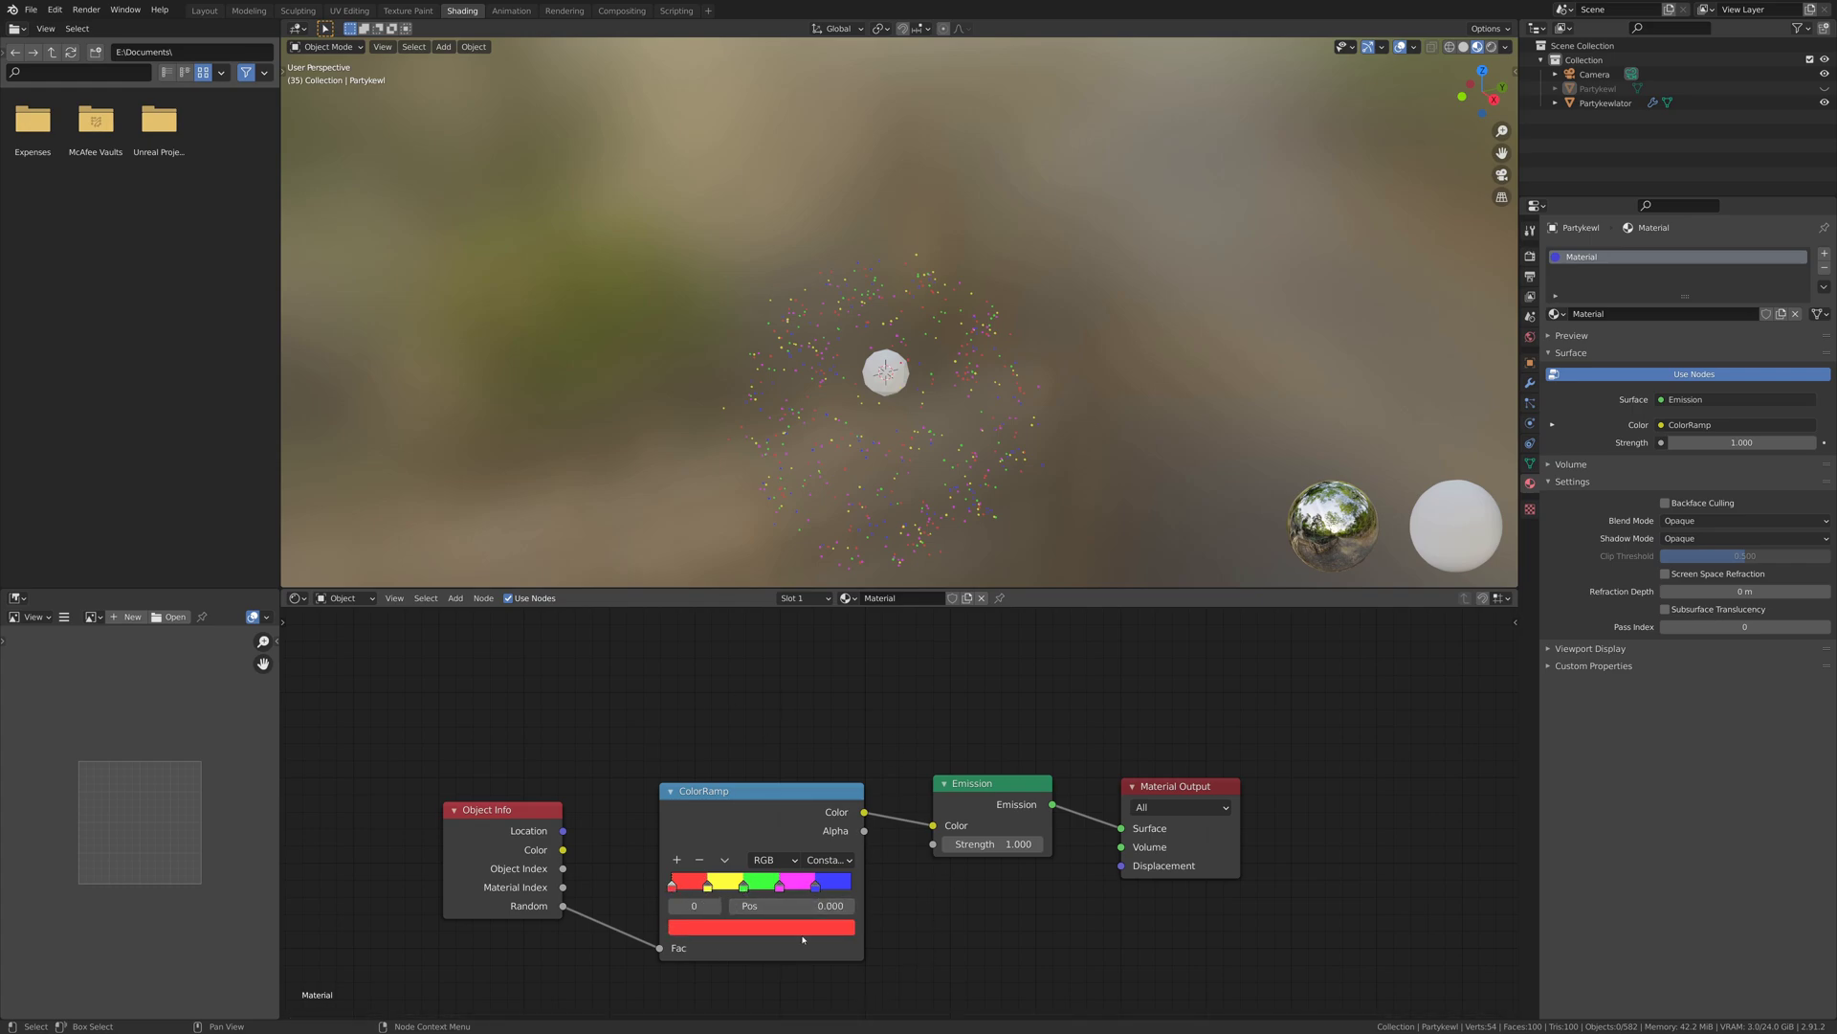
# - Set the Emission node's Strength field to 30
pyautogui.click(987, 845)
pyautogui.write('30')
pyautogui.press('Return')
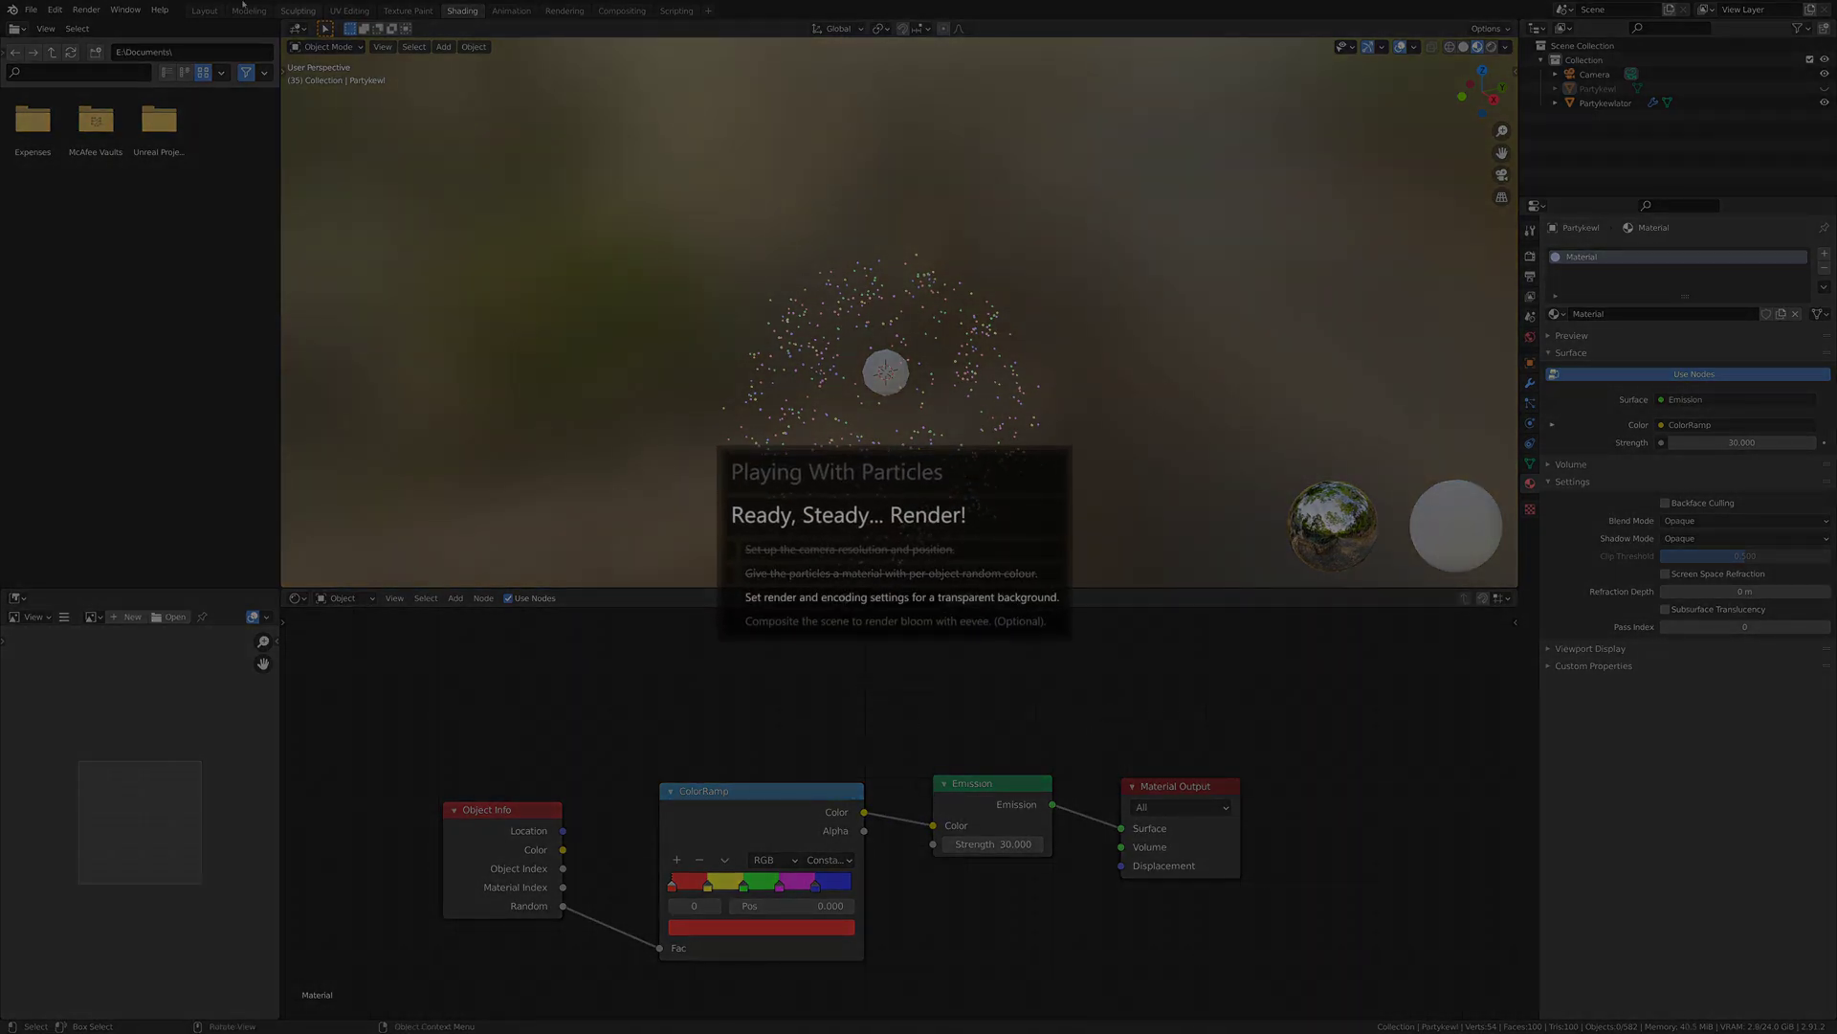
# - In Layout with rendered shading, enable Eevee Bloom and lower its radius to about 3.5
pyautogui.click(202, 11)
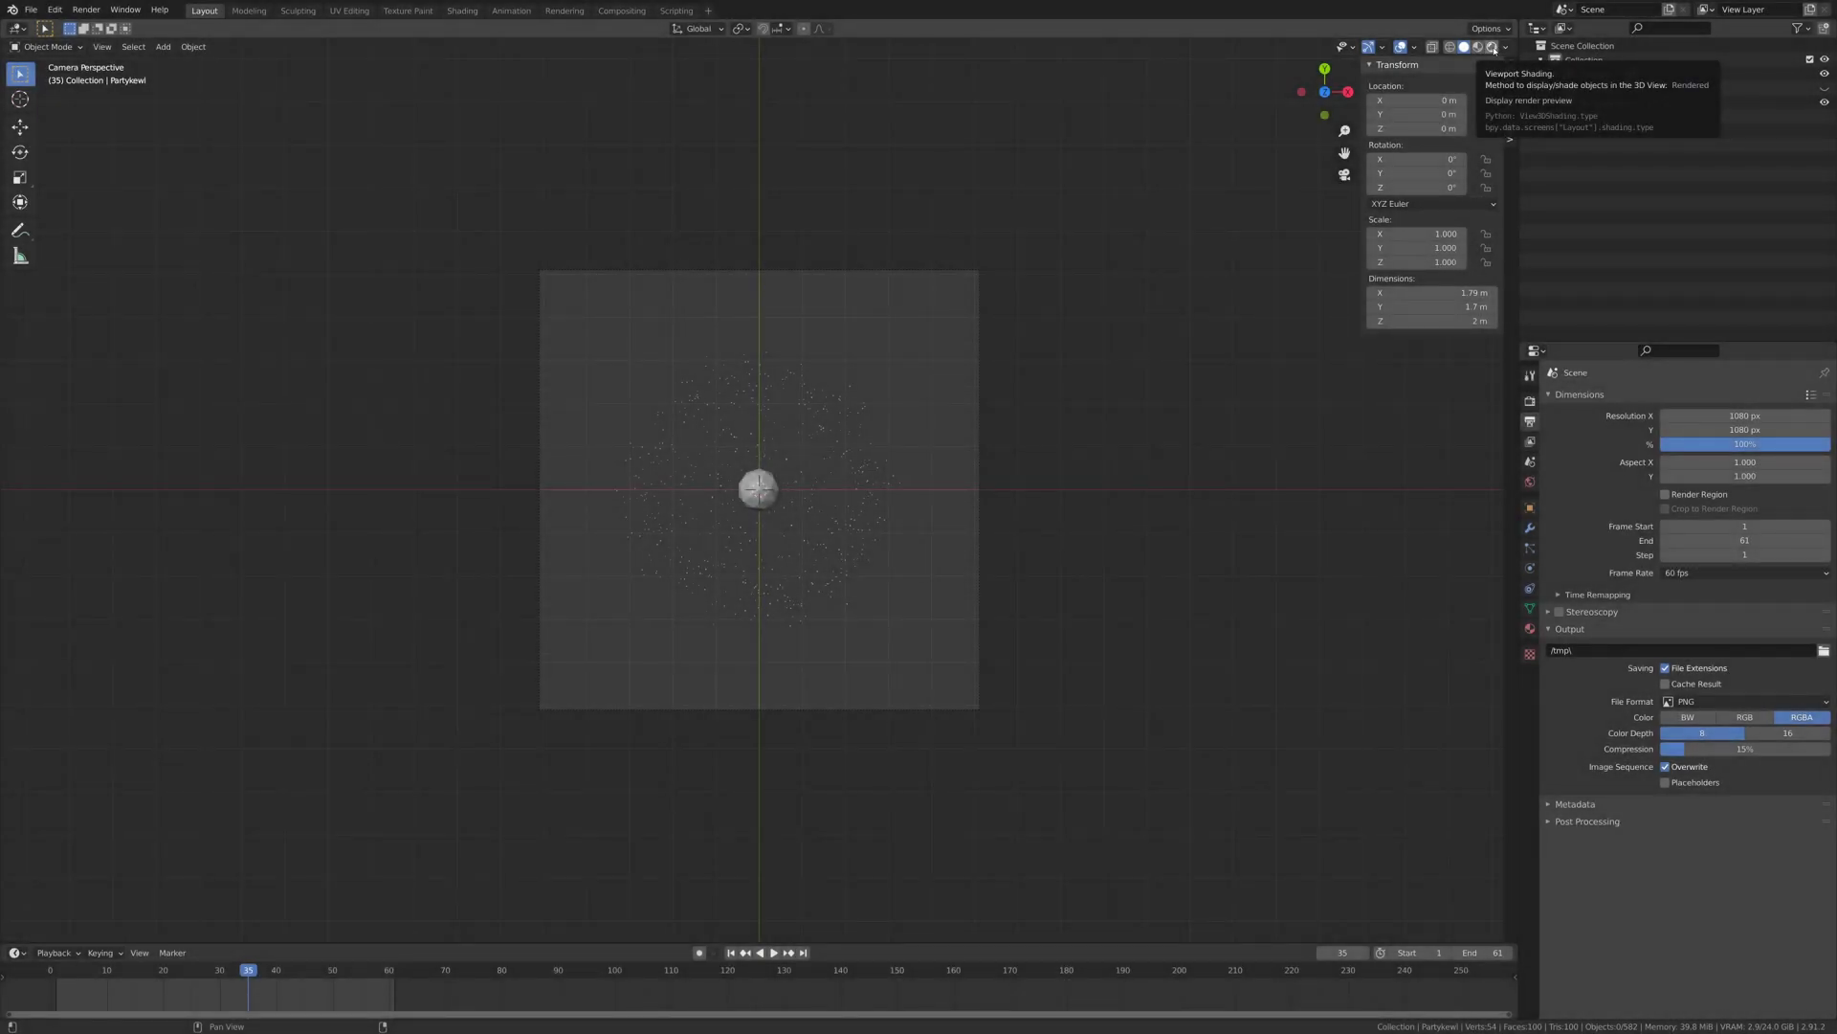
pyautogui.click(1492, 47)
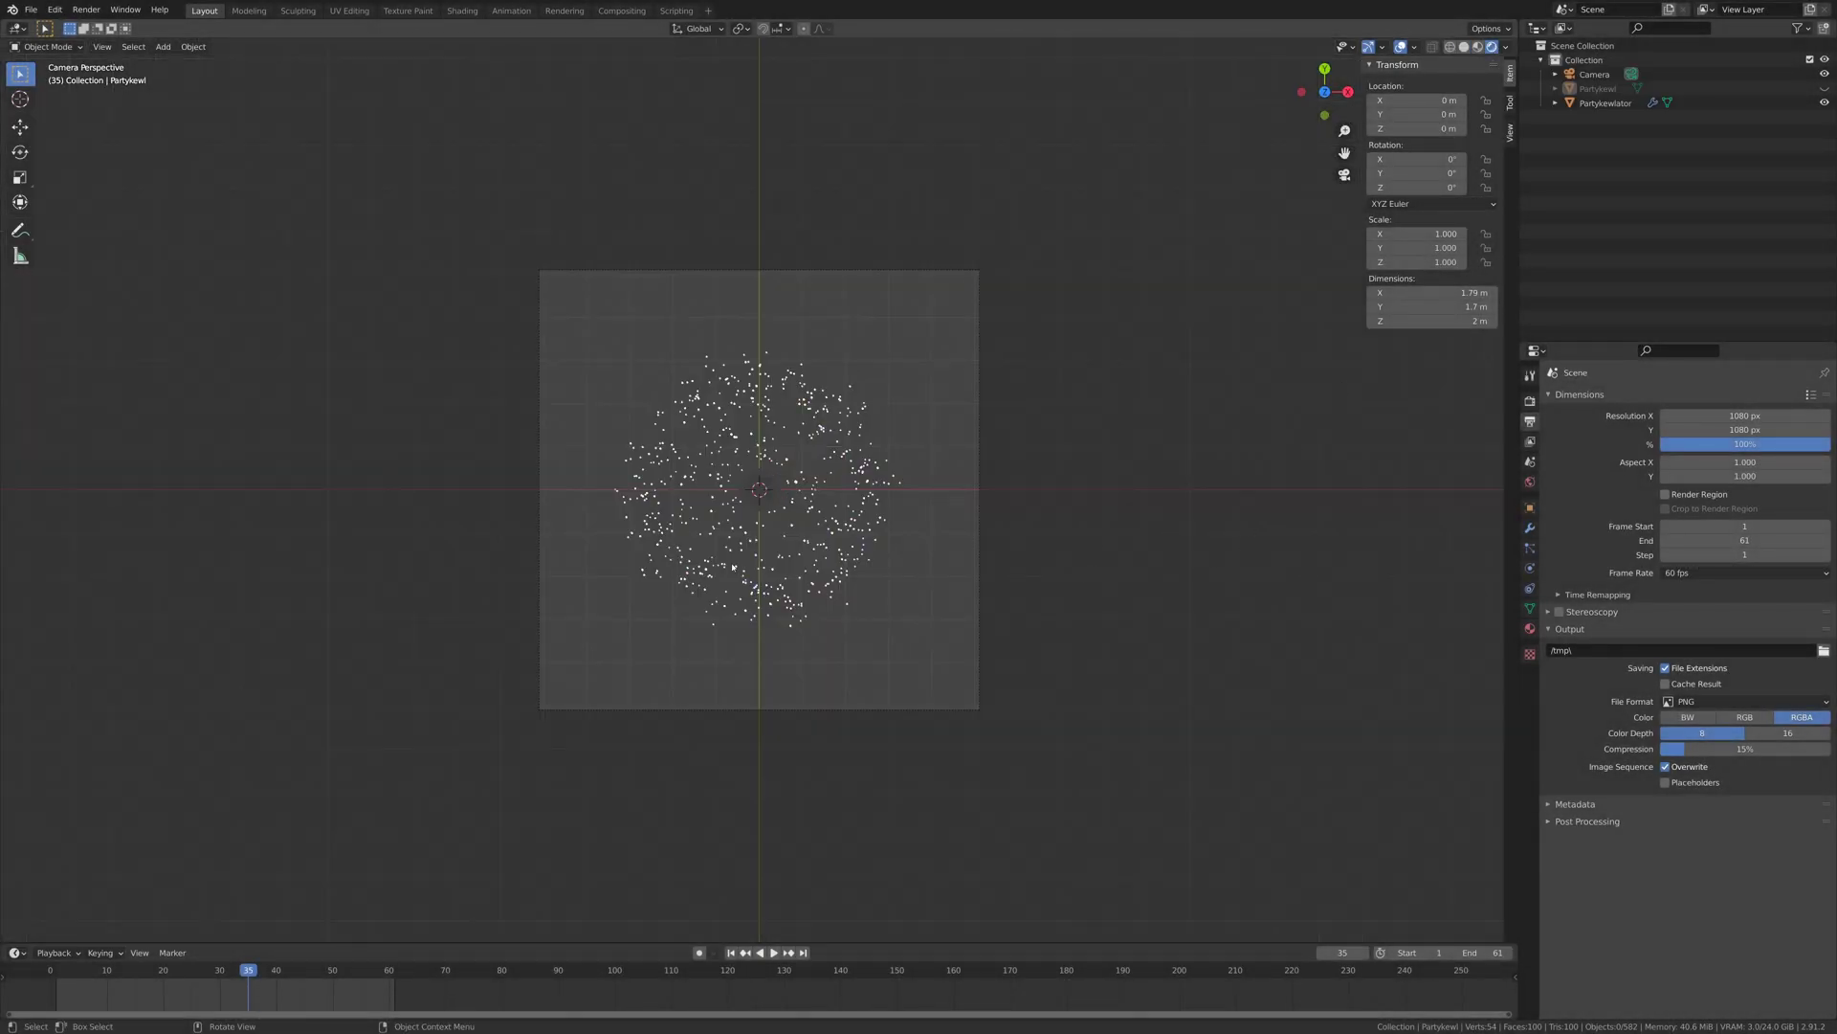
pyautogui.click(1530, 401)
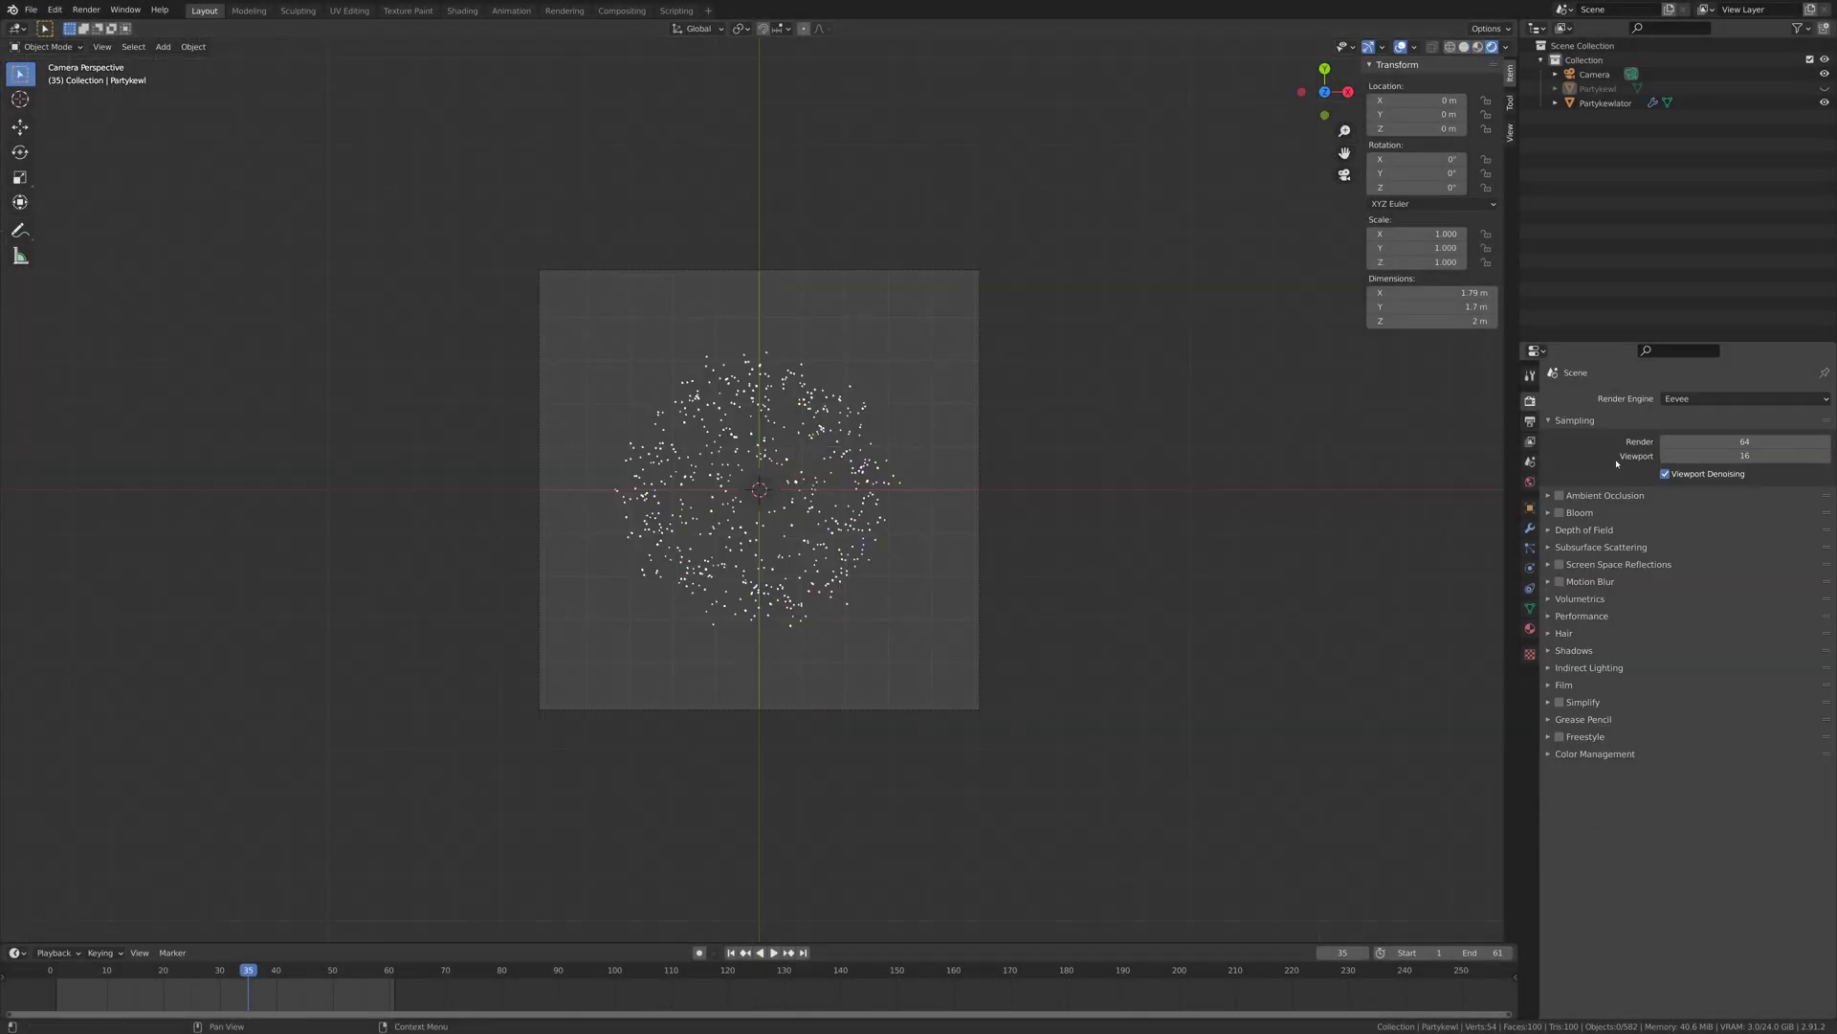
pyautogui.click(1561, 513)
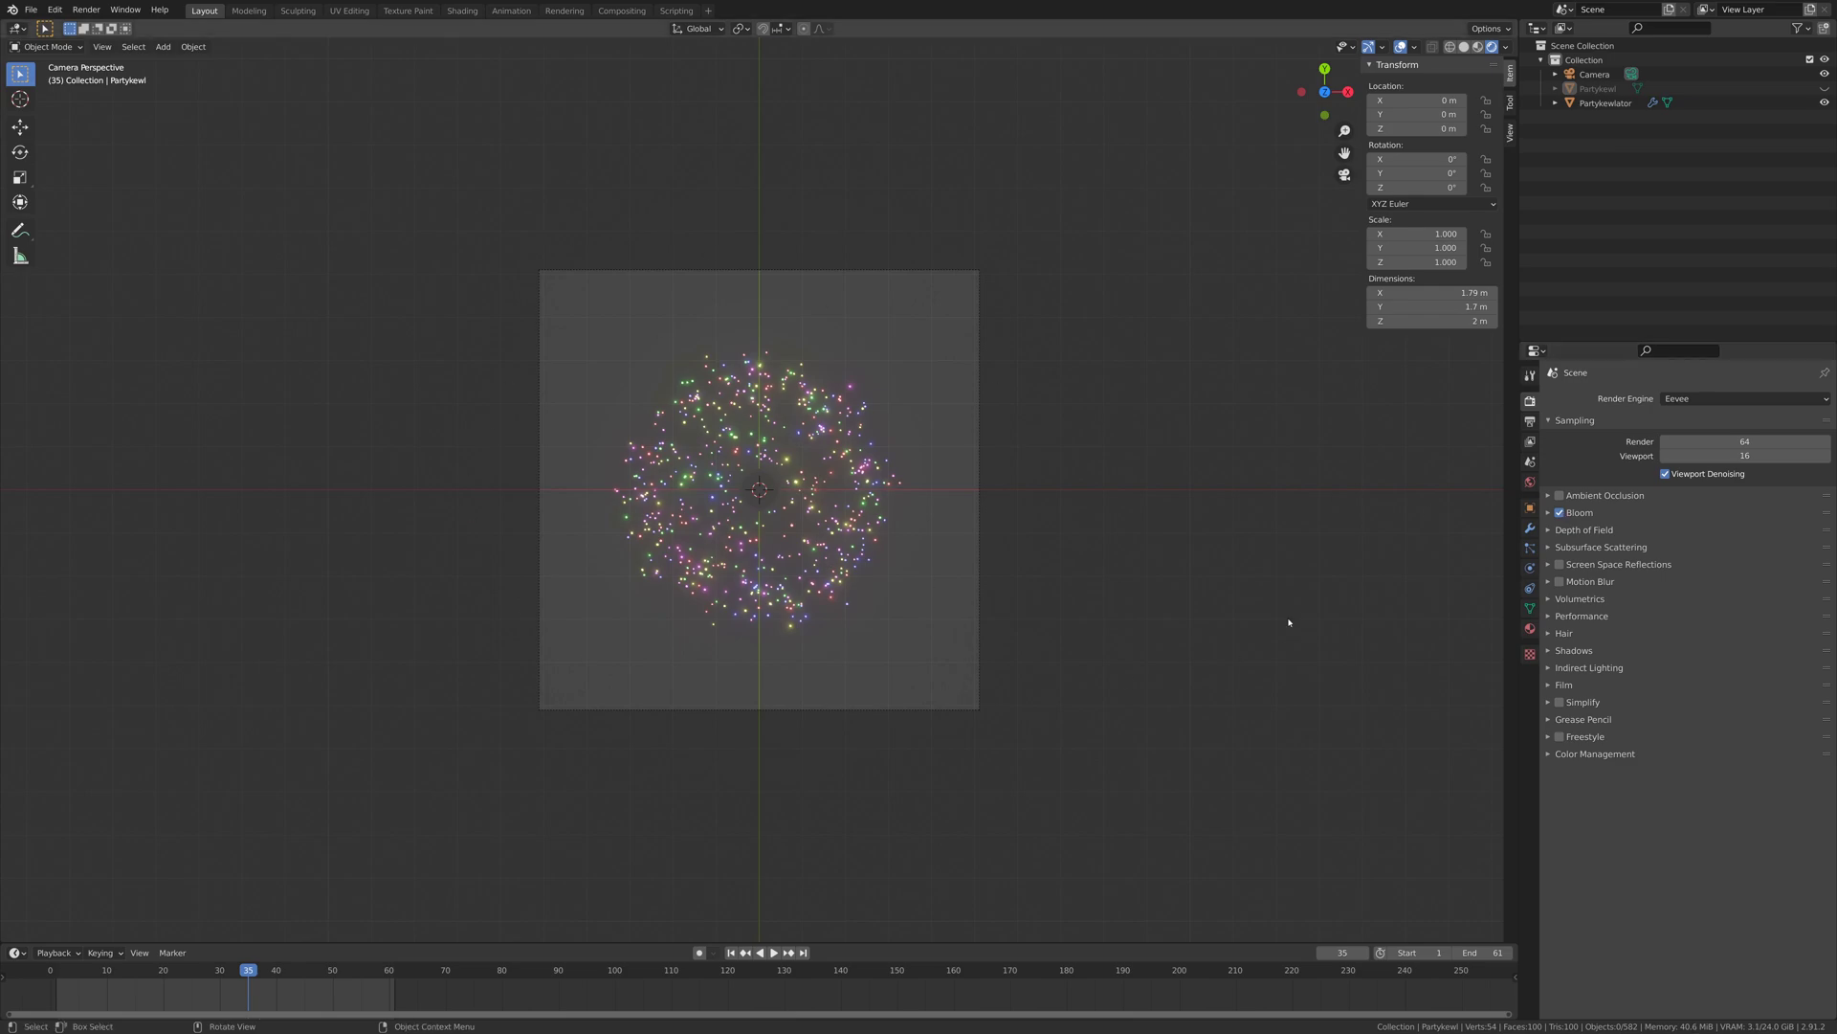
pyautogui.click(1549, 513)
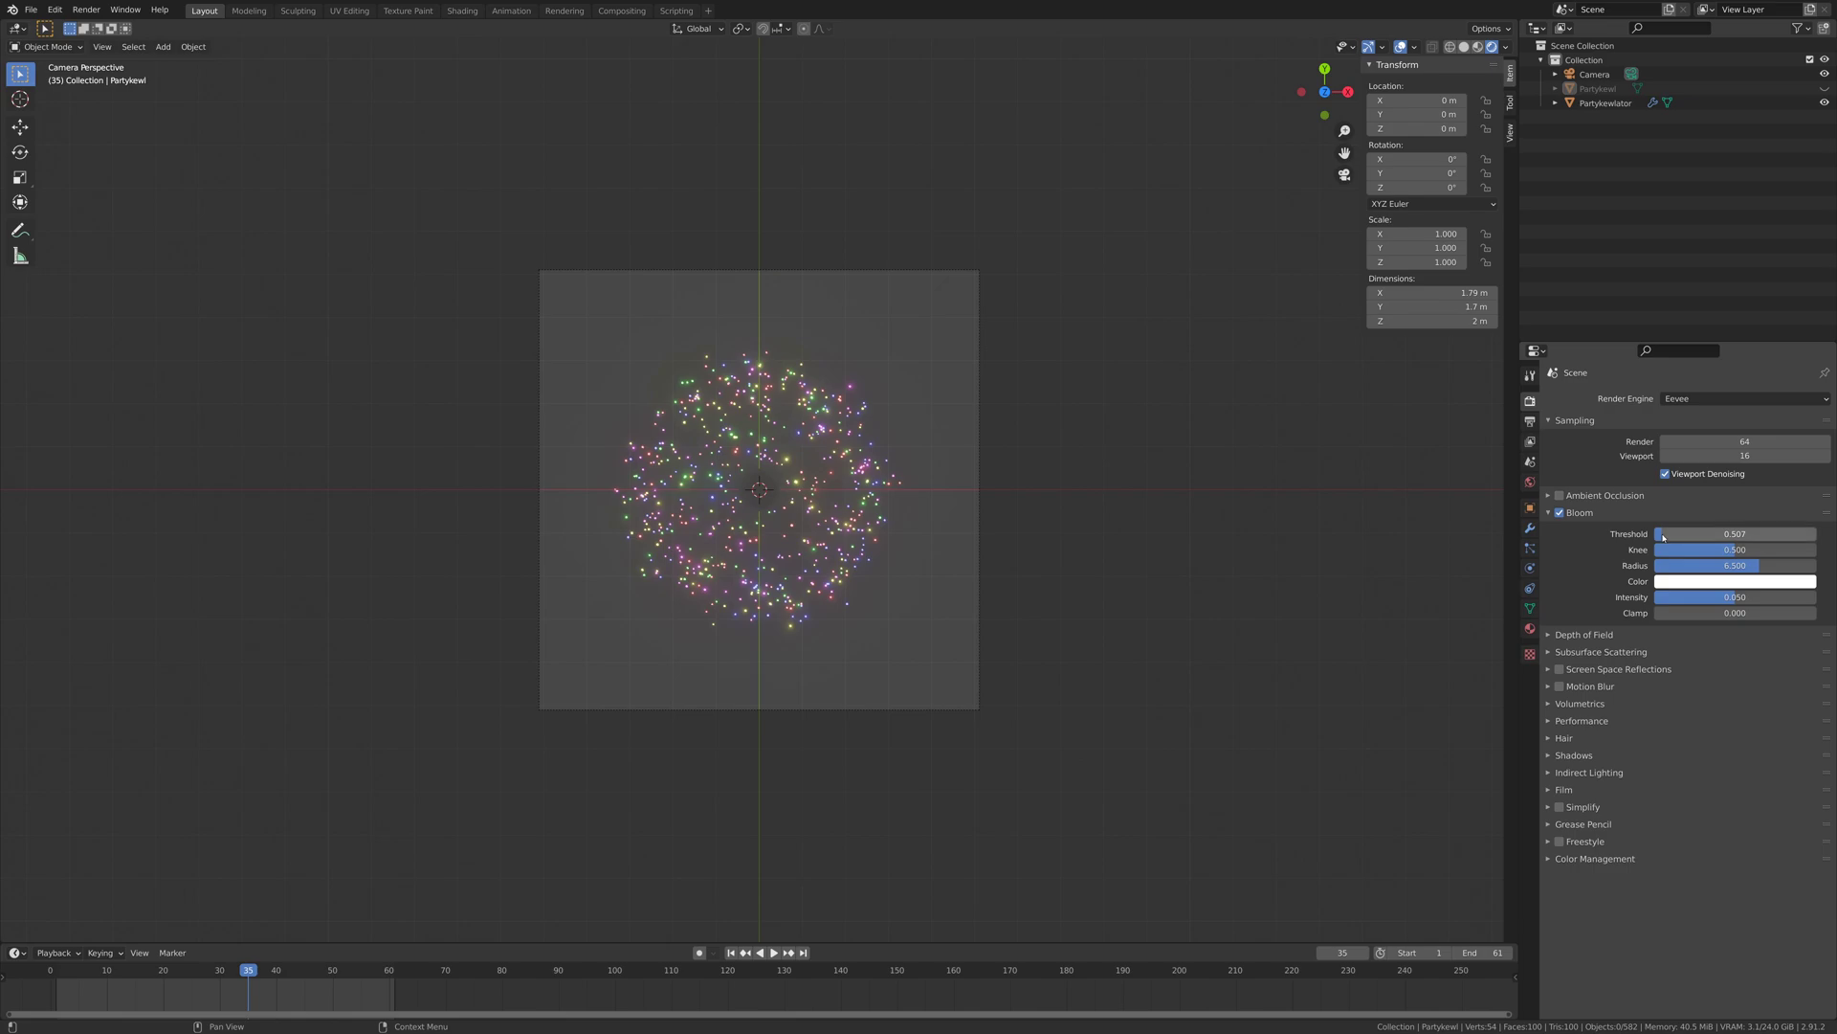
pyautogui.moveTo(1735, 565); pyautogui.dragTo(1769, 597)
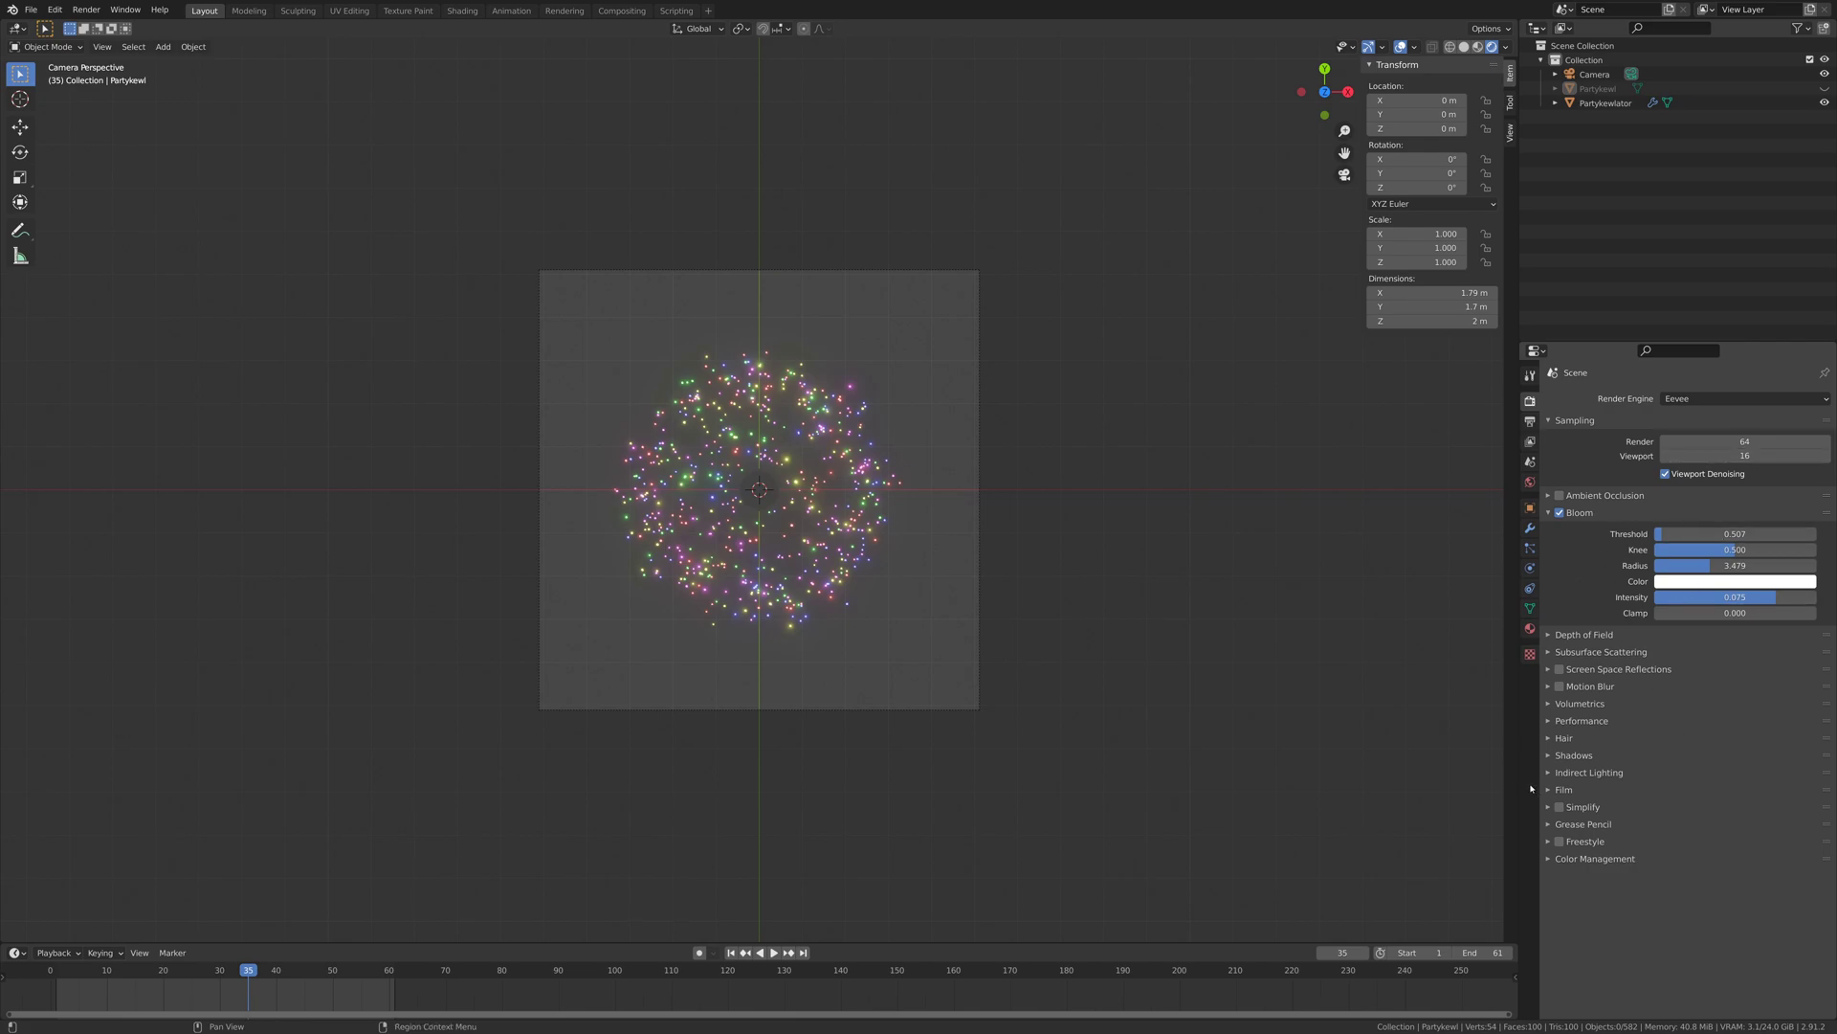
# - Turn on Film Transparent, set the view transform to Standard, and show Output Properties
pyautogui.click(1627, 789)
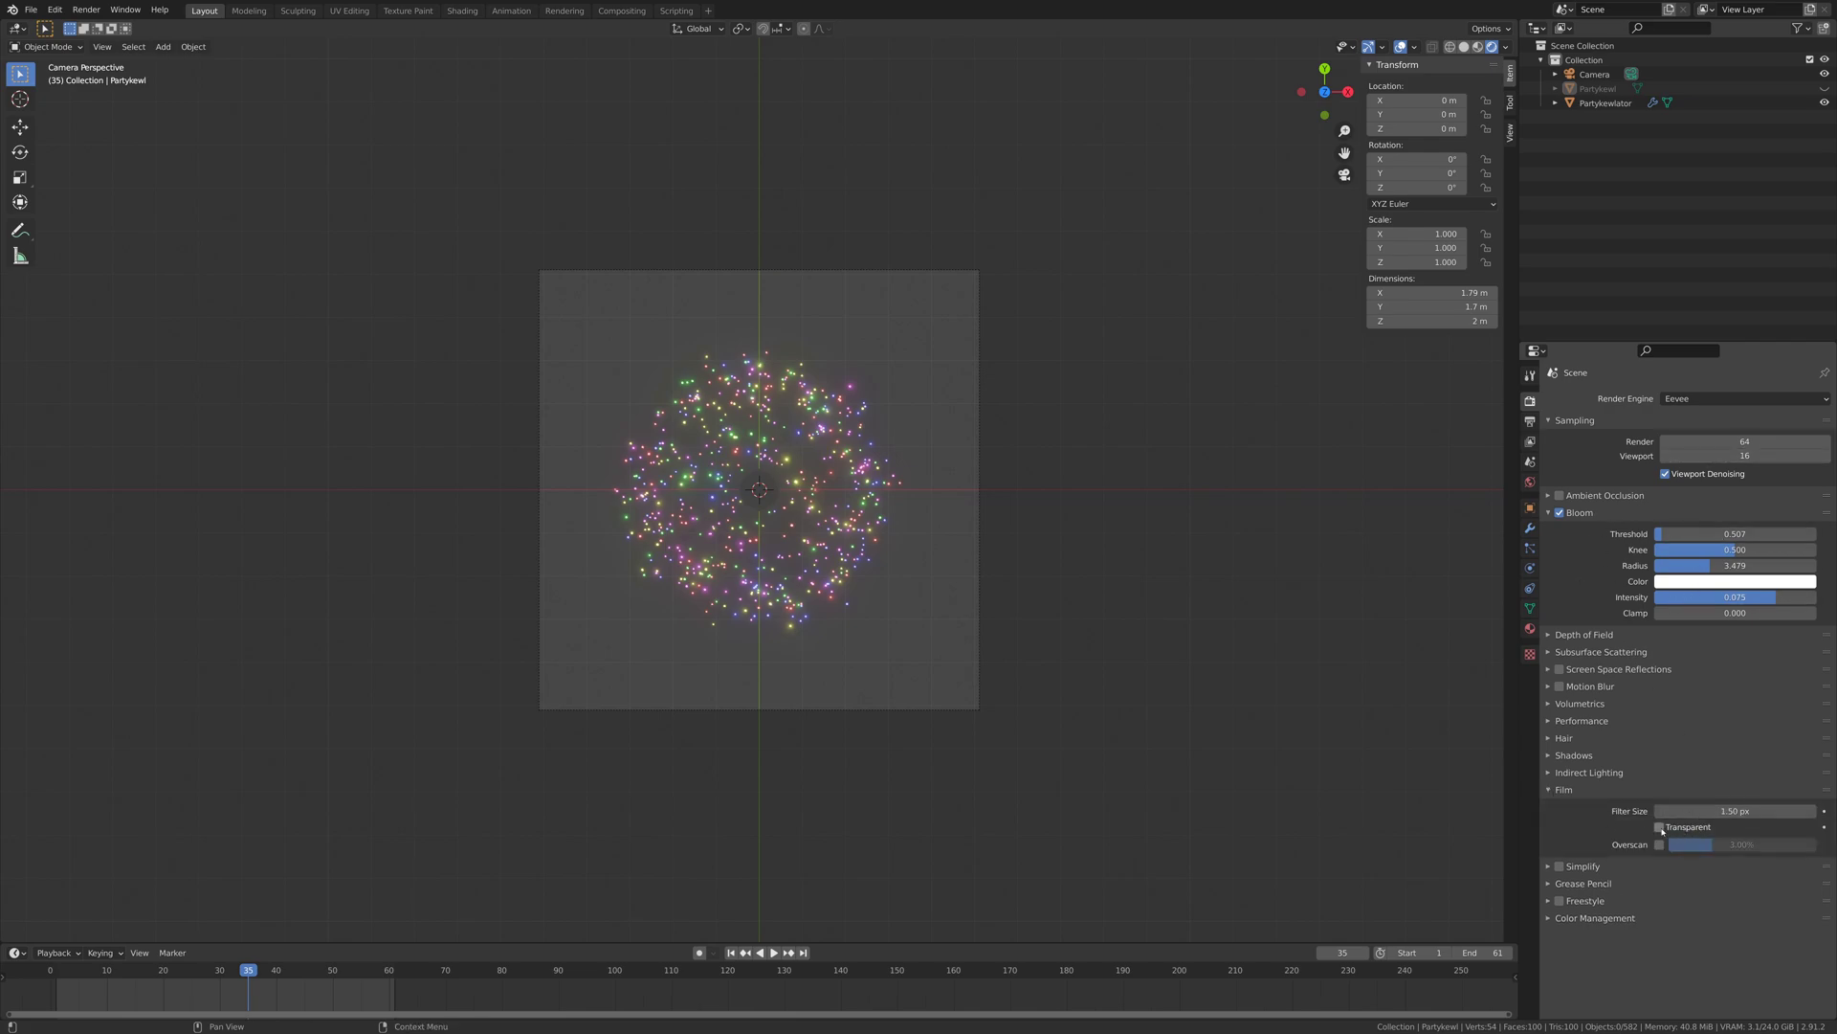
pyautogui.click(1661, 827)
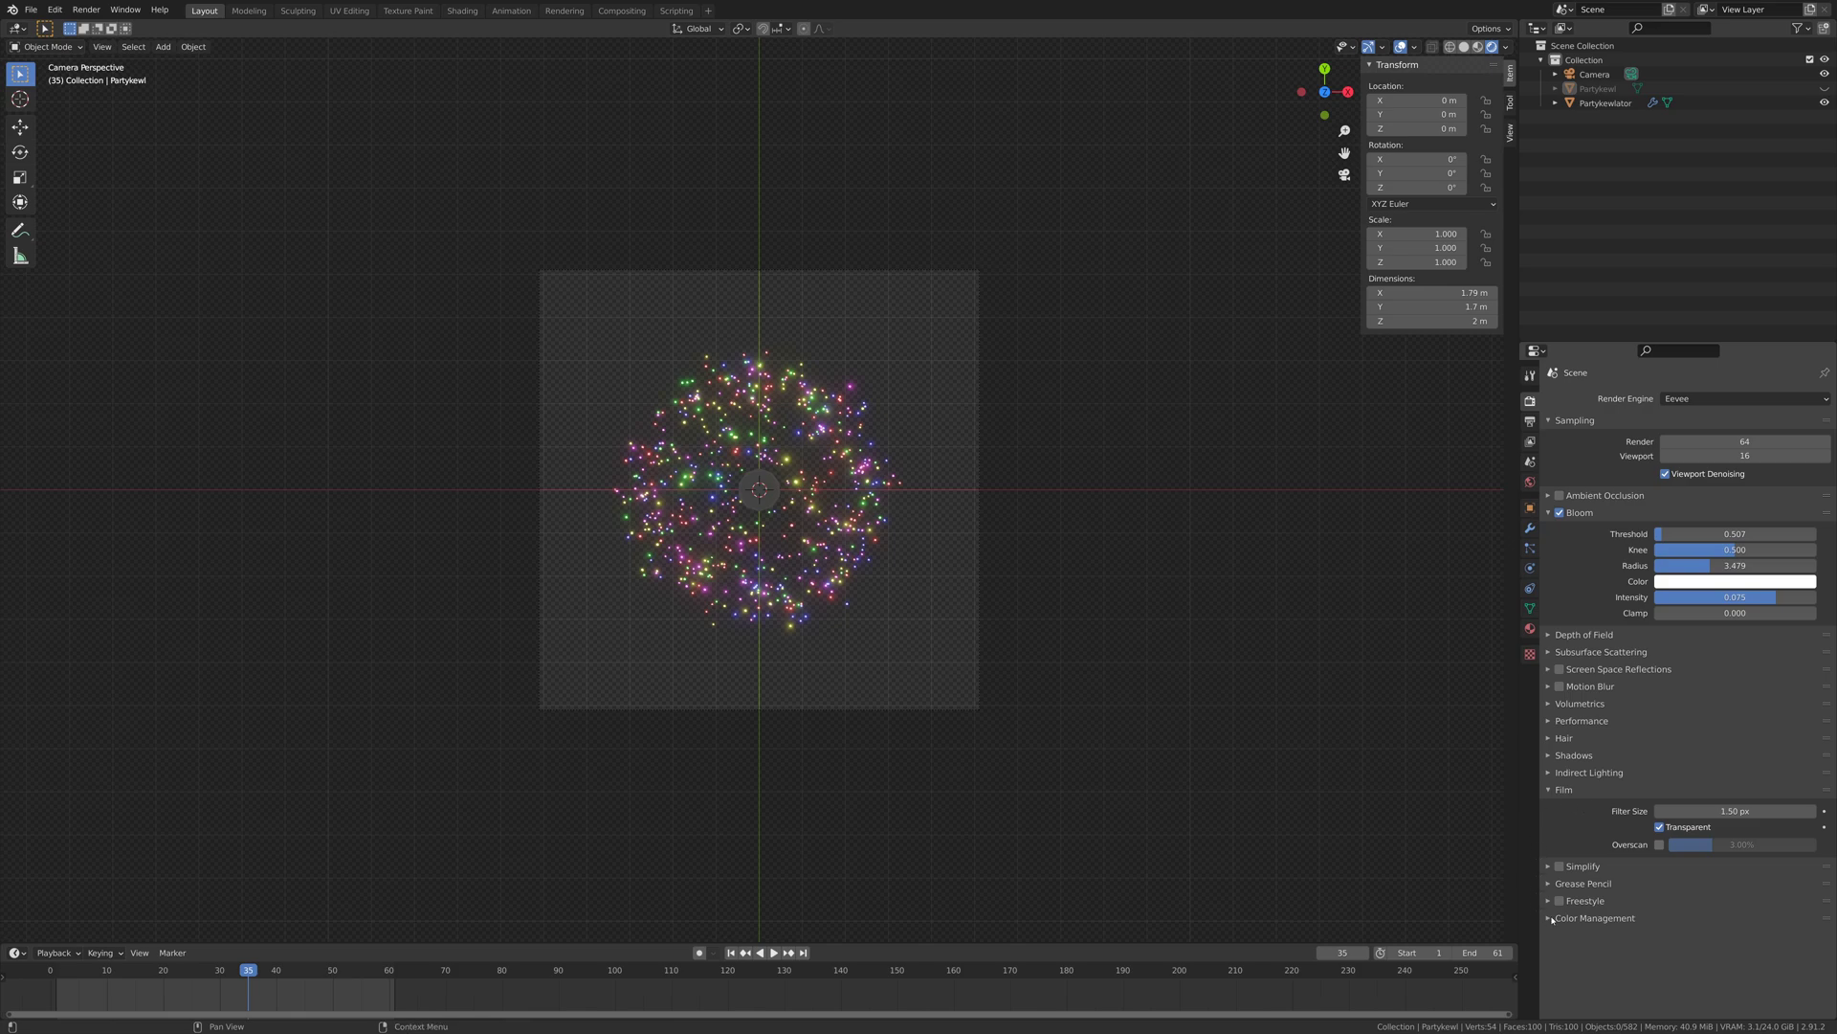
pyautogui.click(1594, 918)
pyautogui.scroll(-1, 1595, 950)
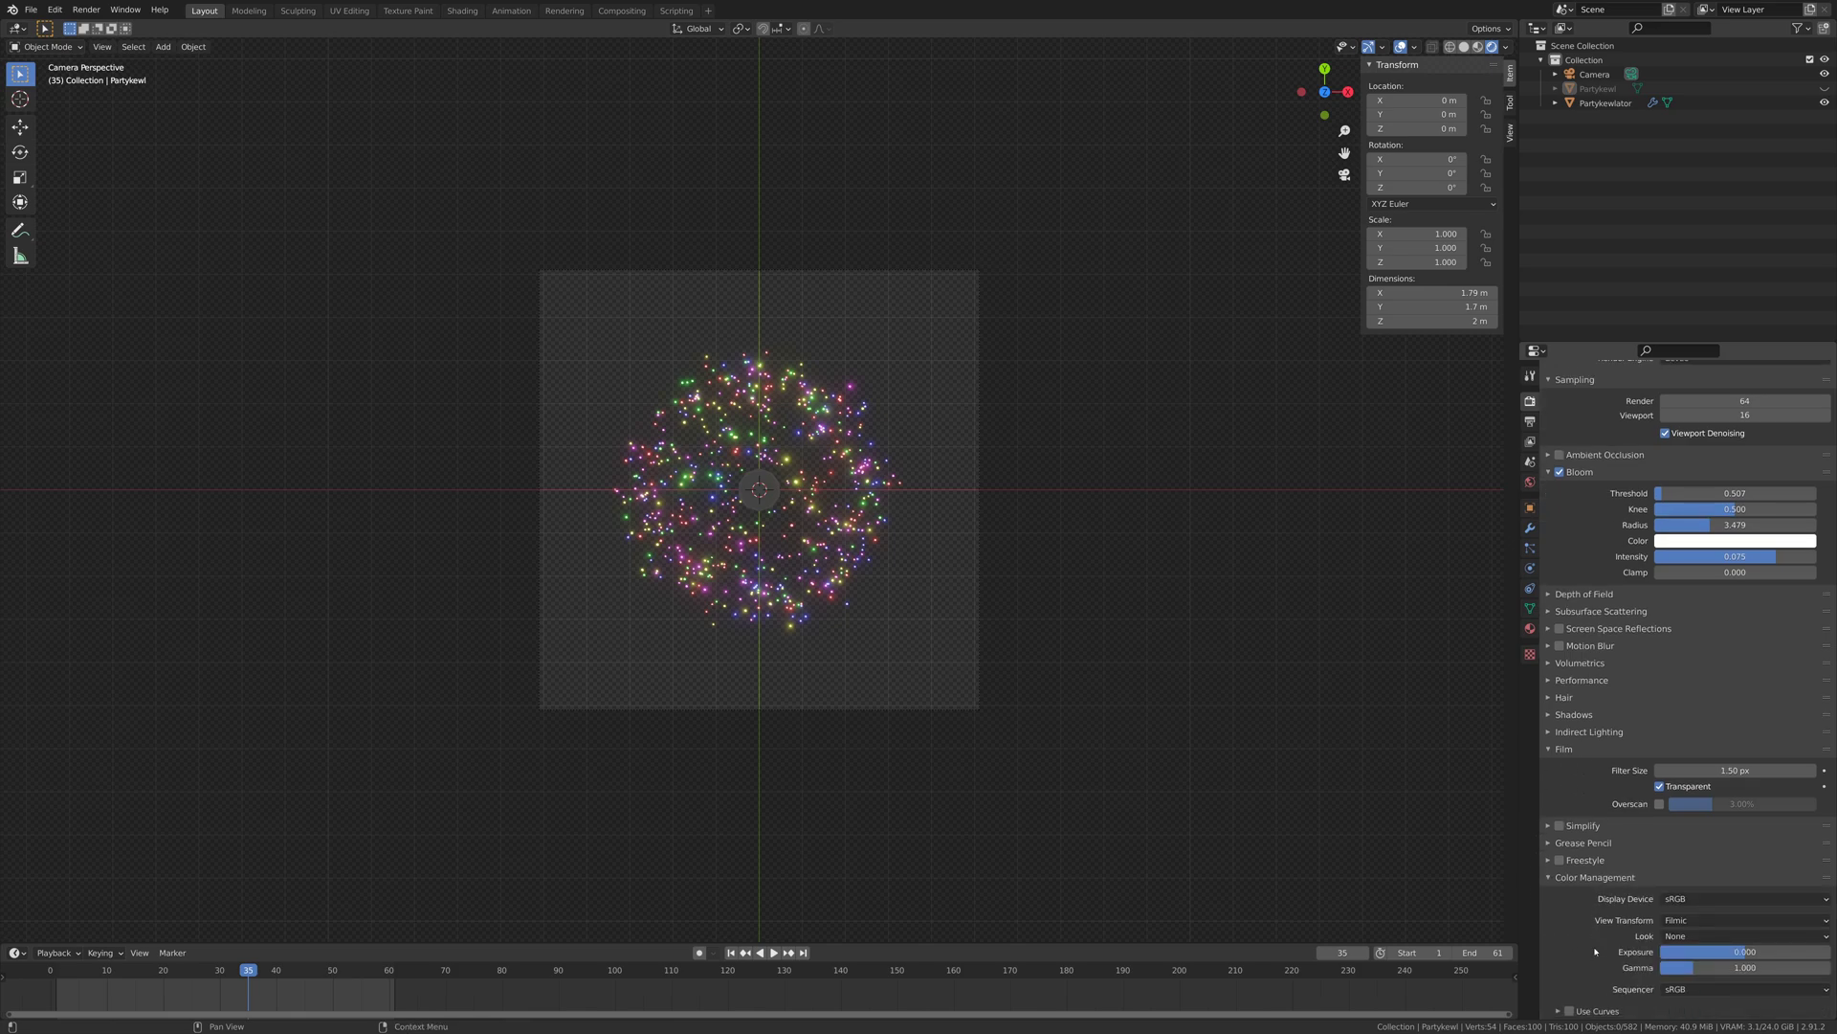
pyautogui.click(1686, 920)
pyautogui.click(1688, 937)
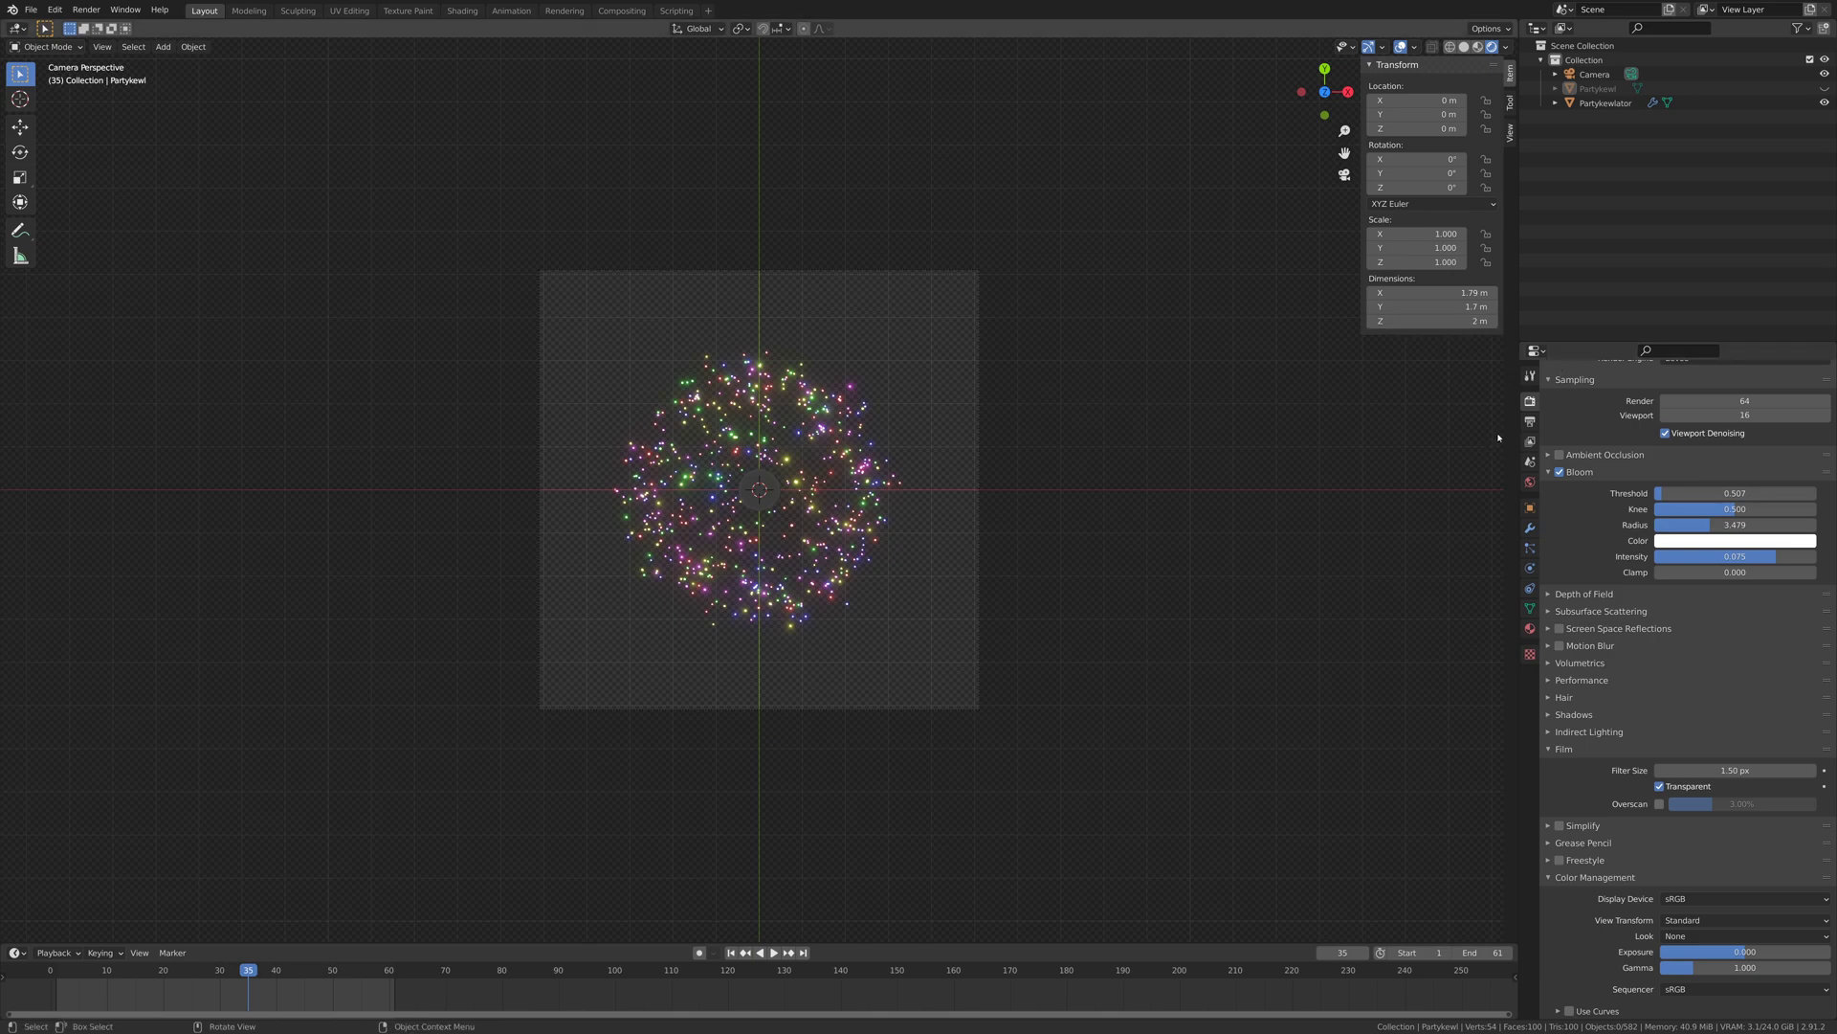
pyautogui.click(1530, 422)
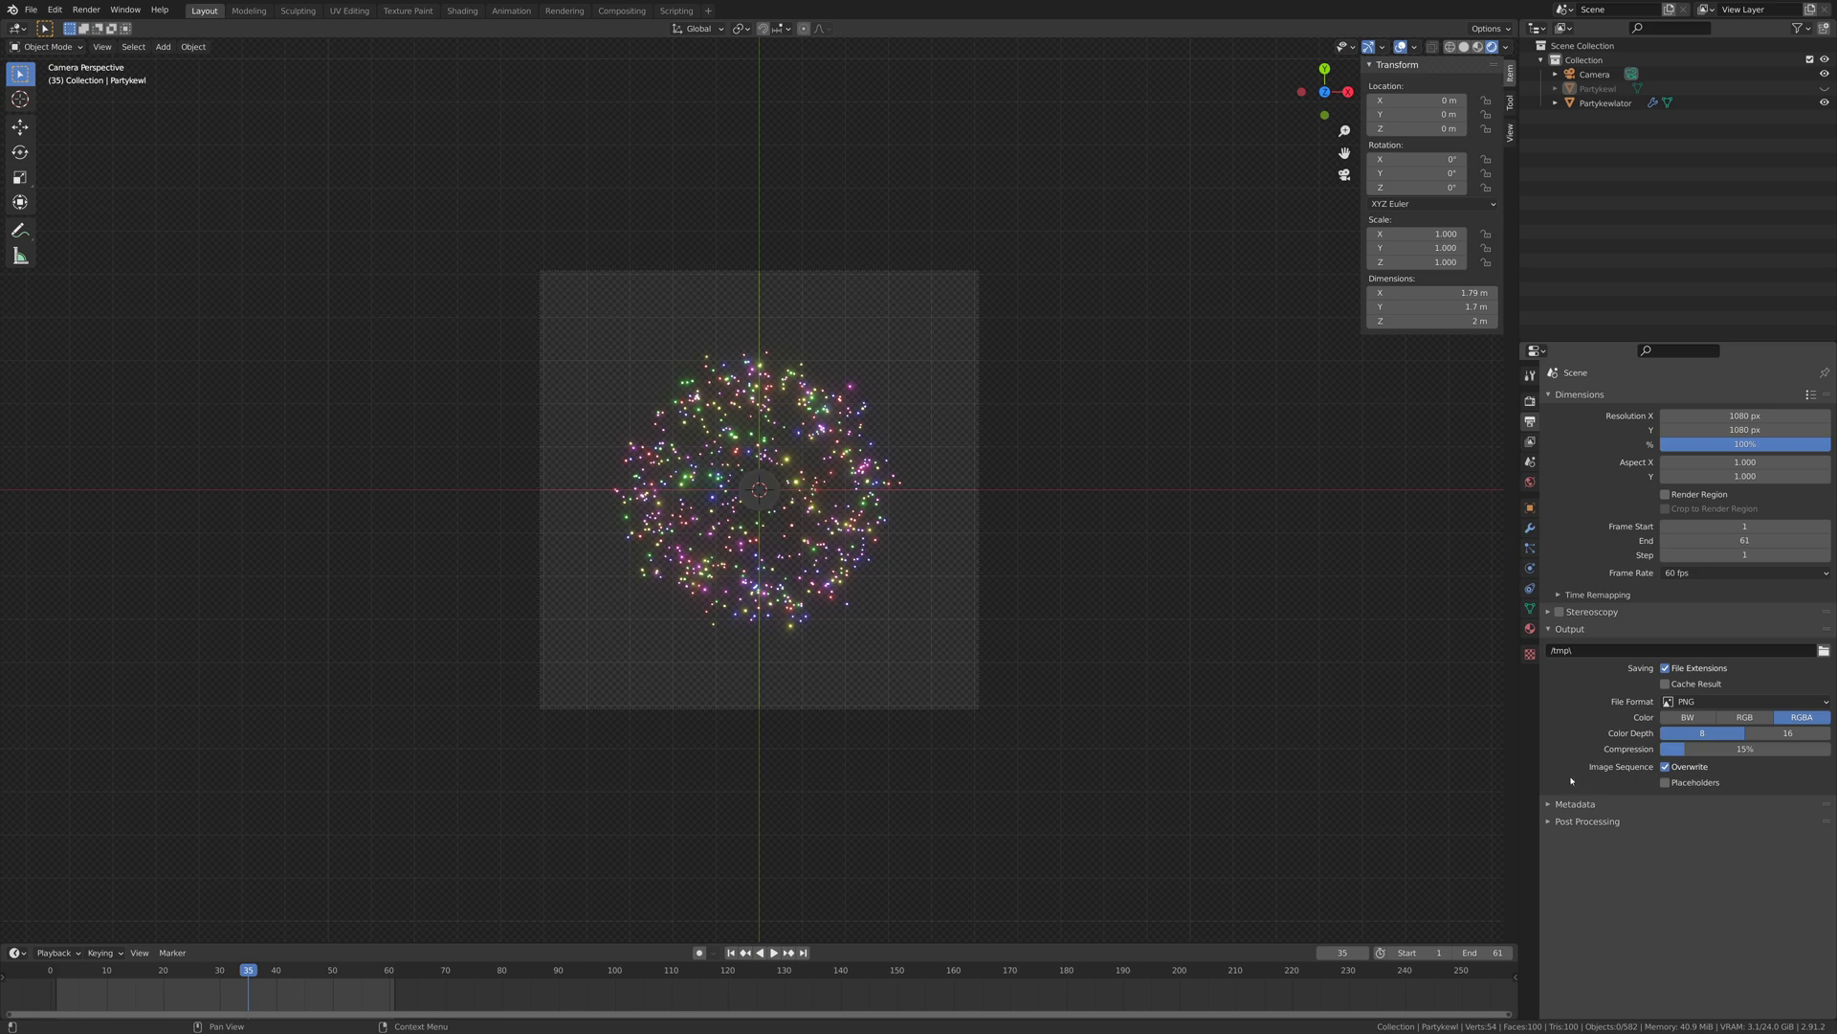
# - Output FFmpeg video in a Quicktime container with the QT rle codec at Slowest encoding
pyautogui.click(1683, 703)
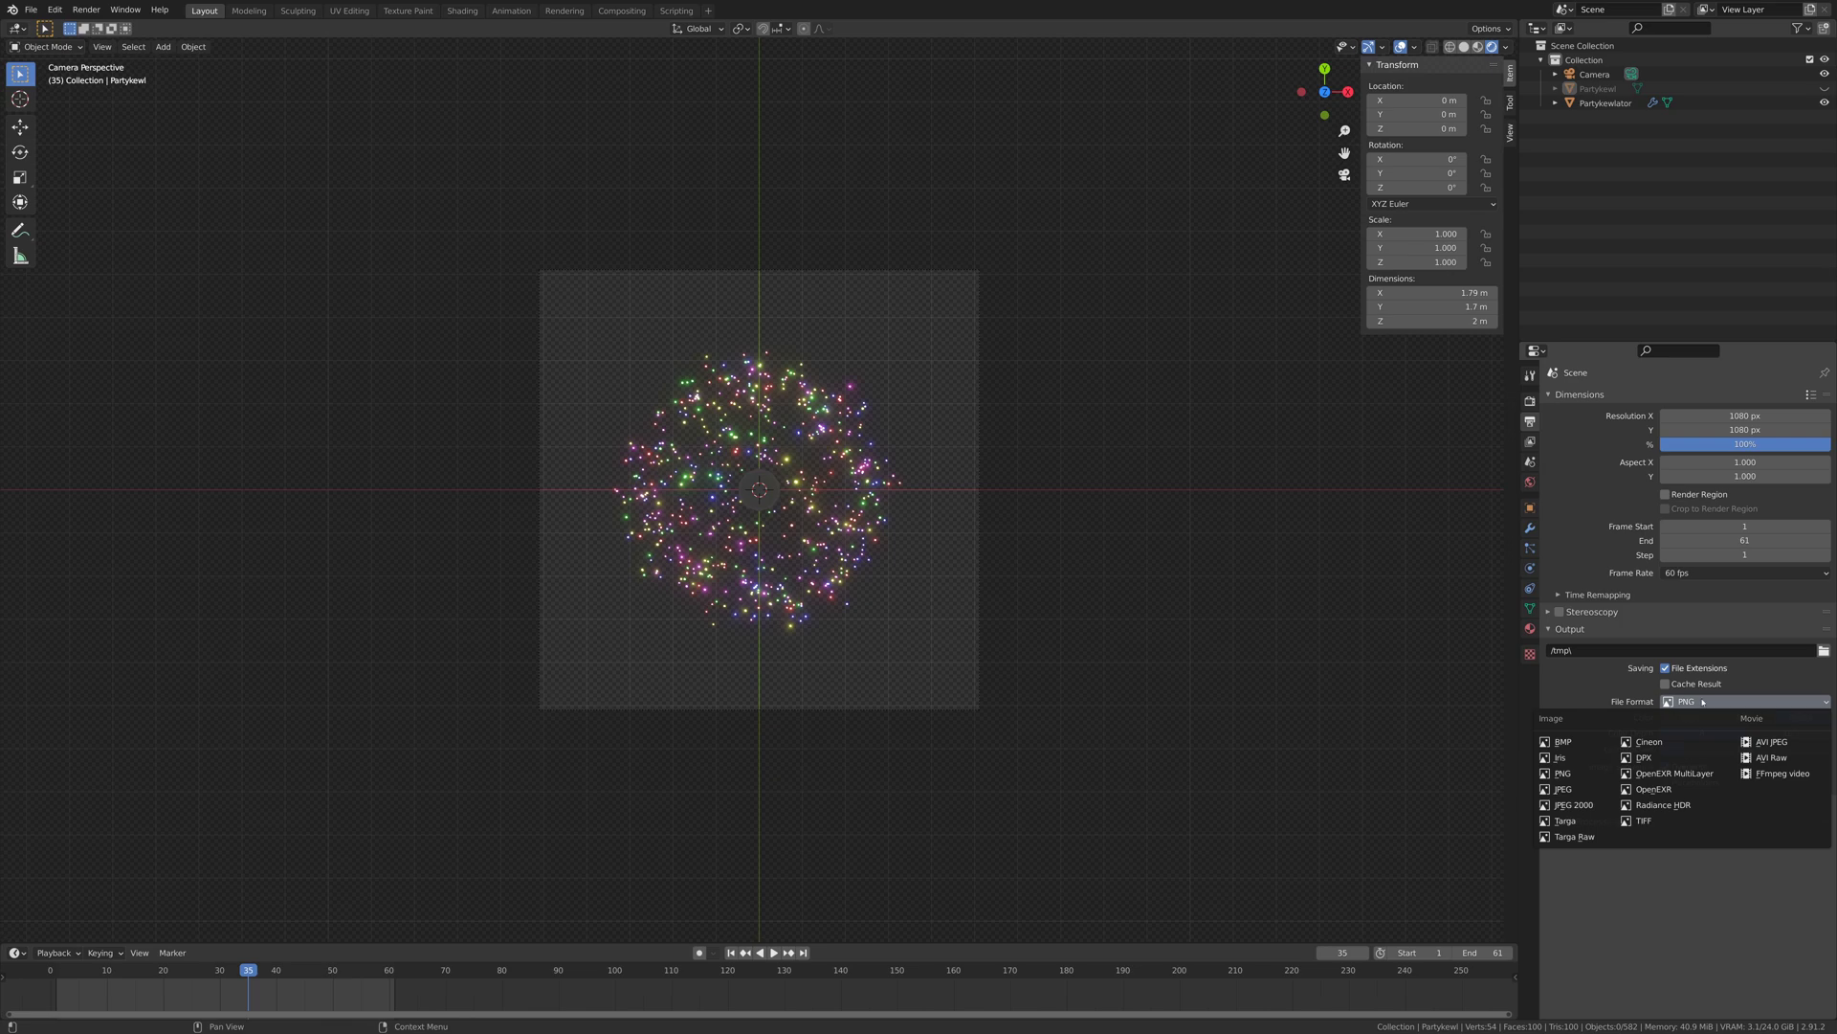
pyautogui.click(1783, 773)
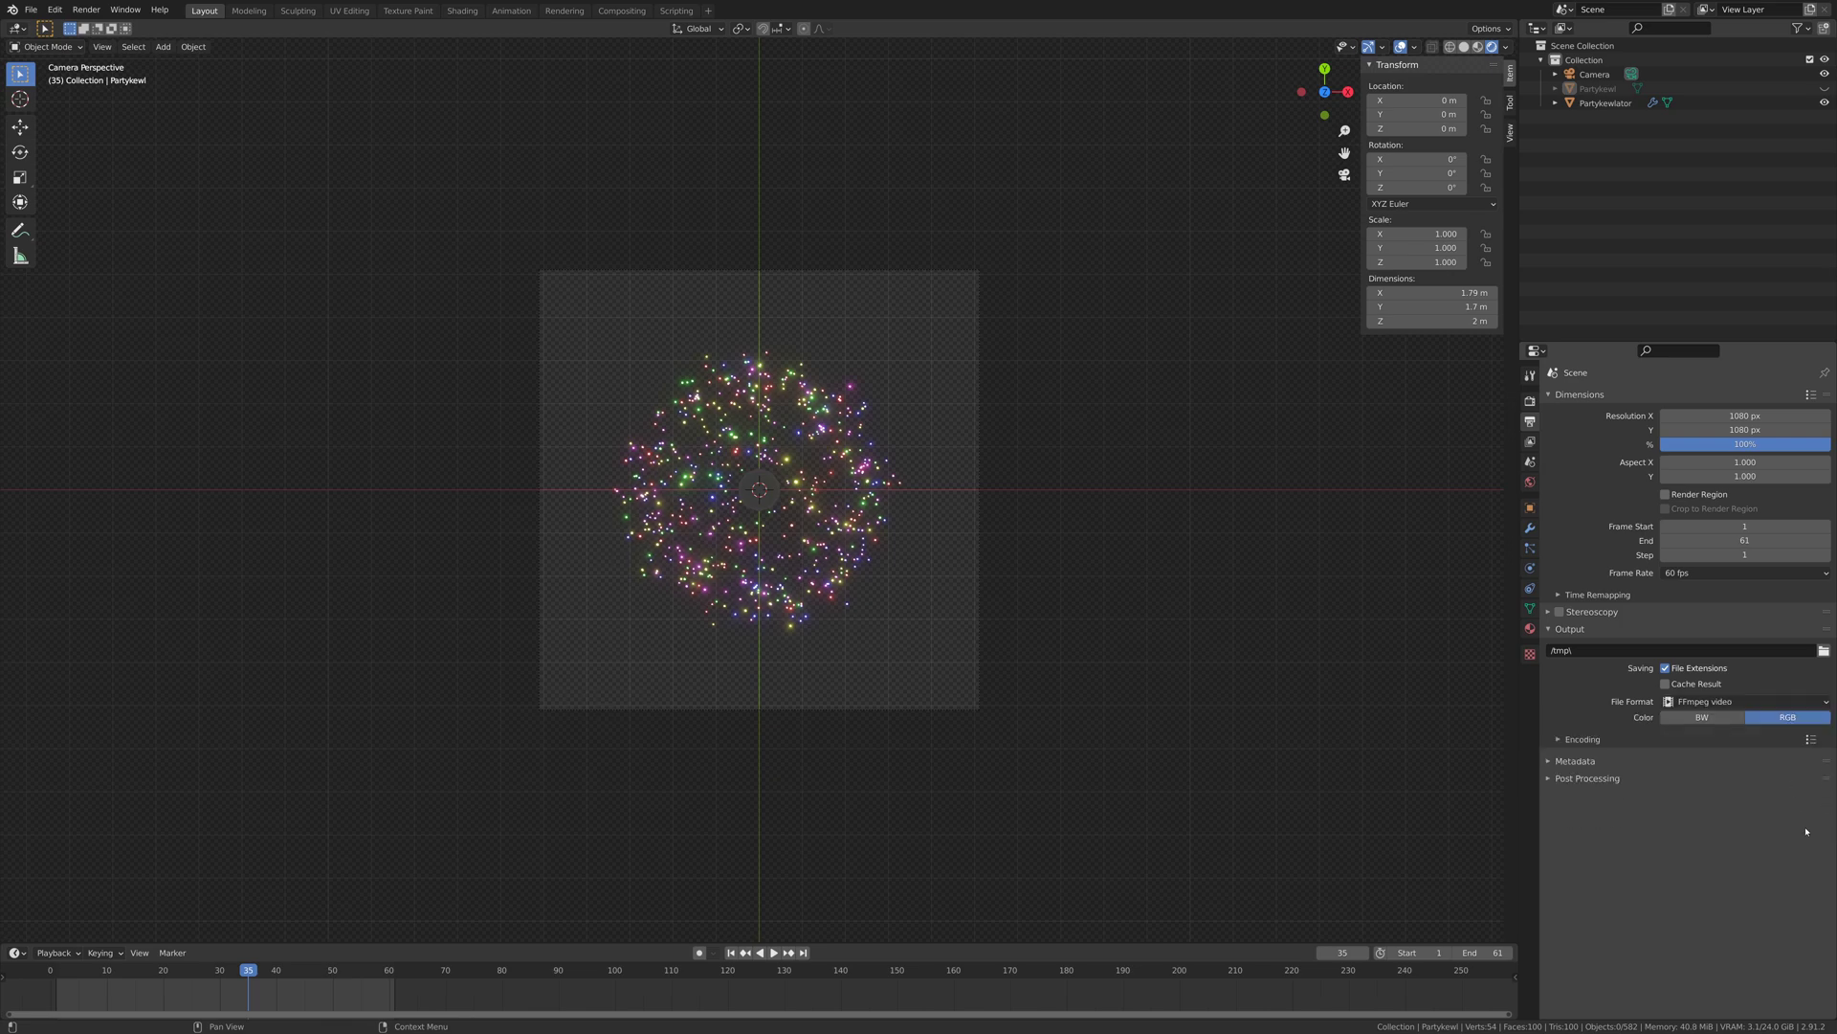
pyautogui.click(1617, 736)
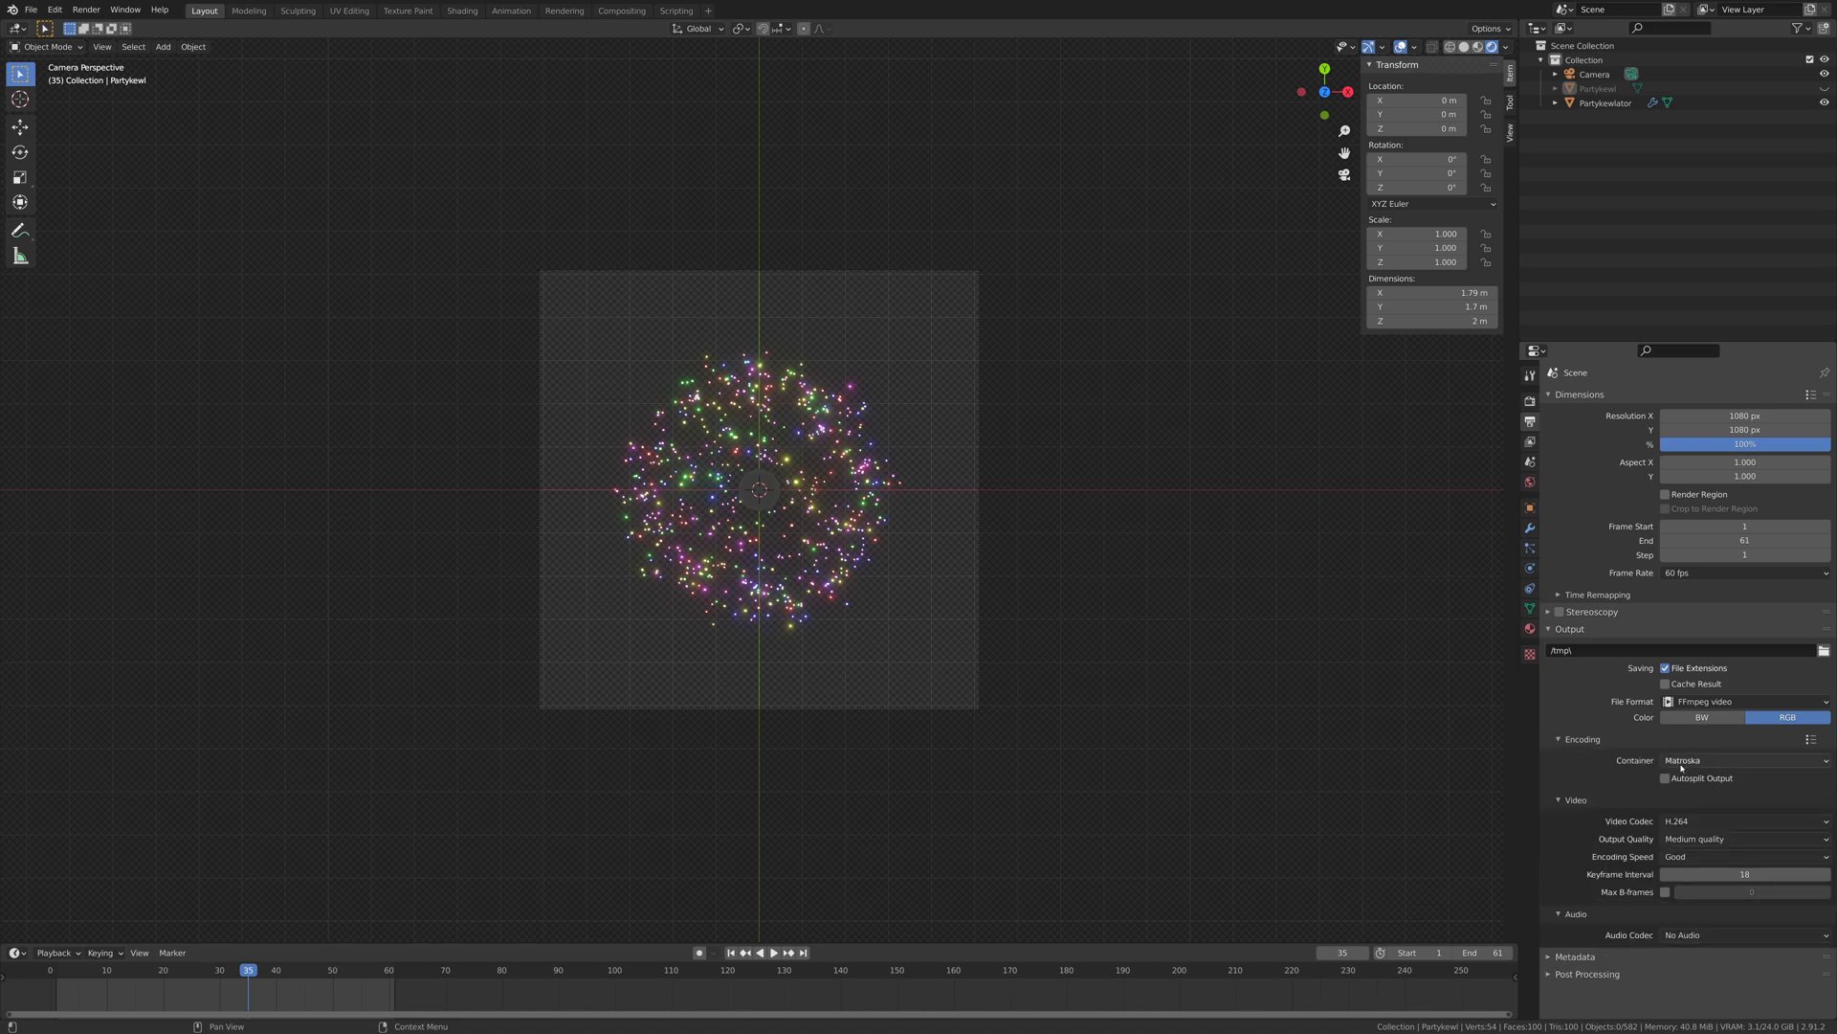
pyautogui.click(1686, 760)
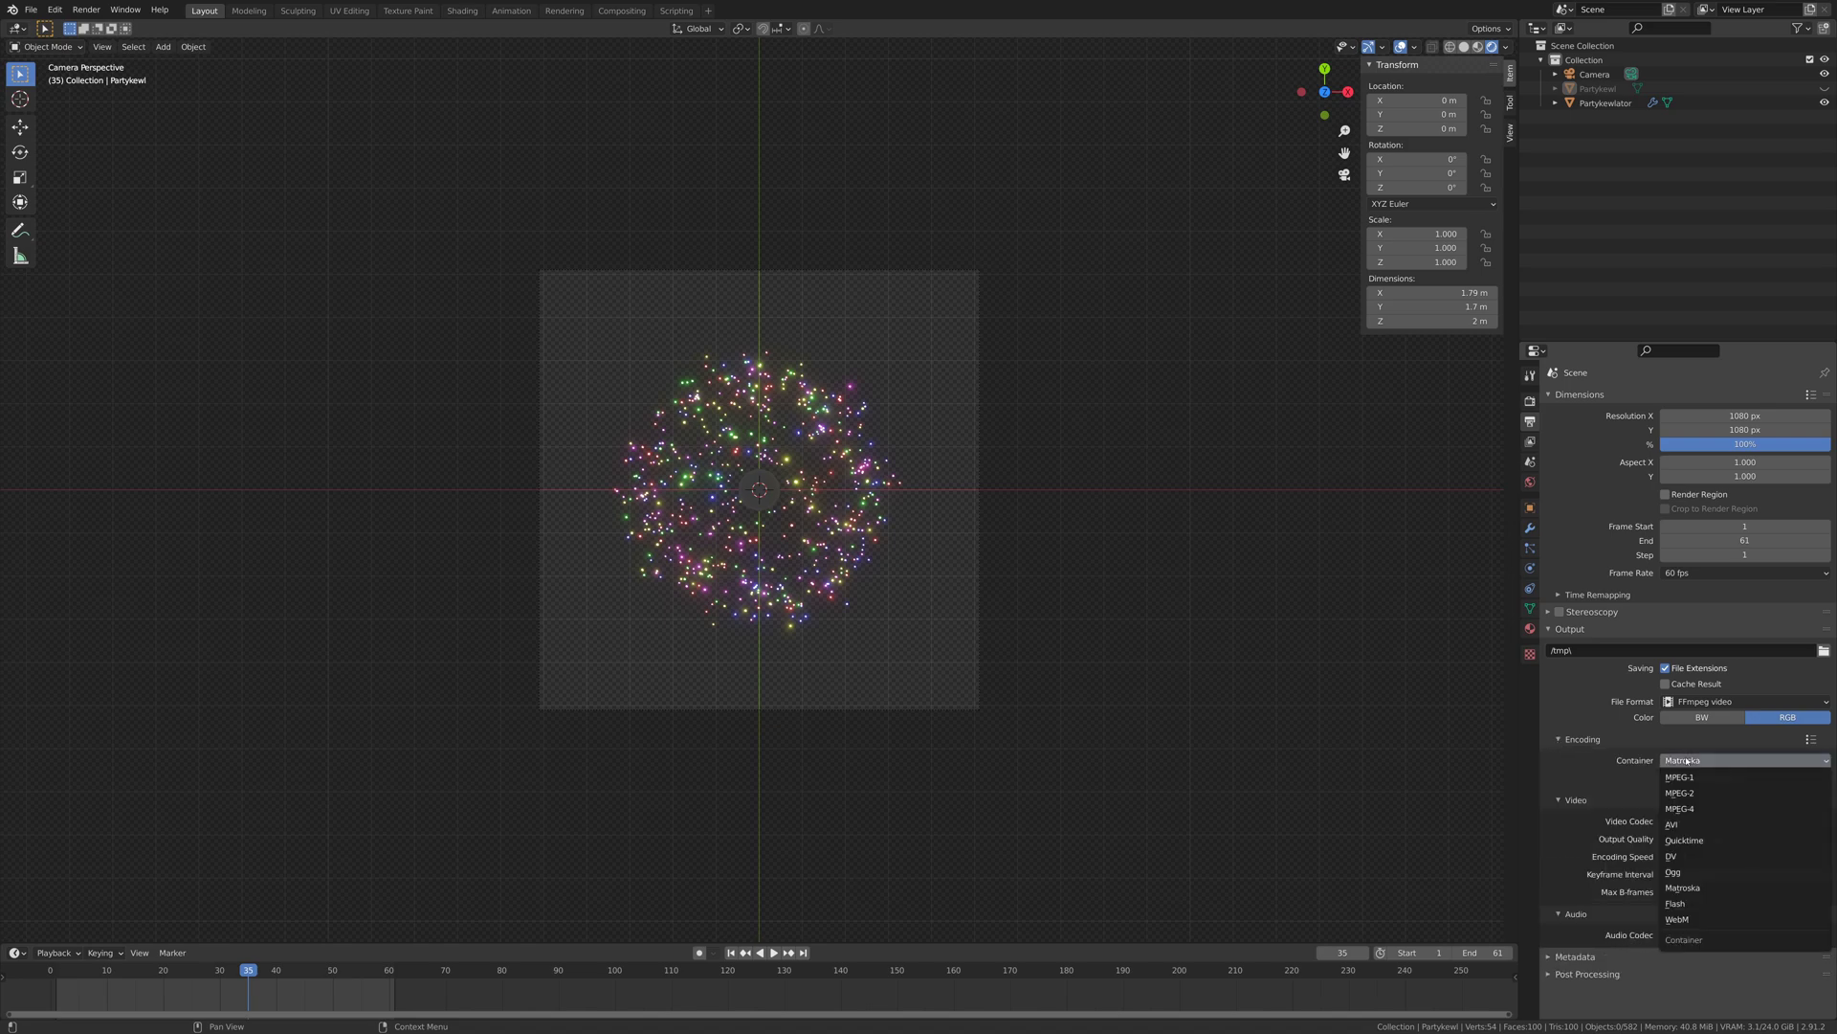
pyautogui.click(1699, 839)
pyautogui.click(1703, 823)
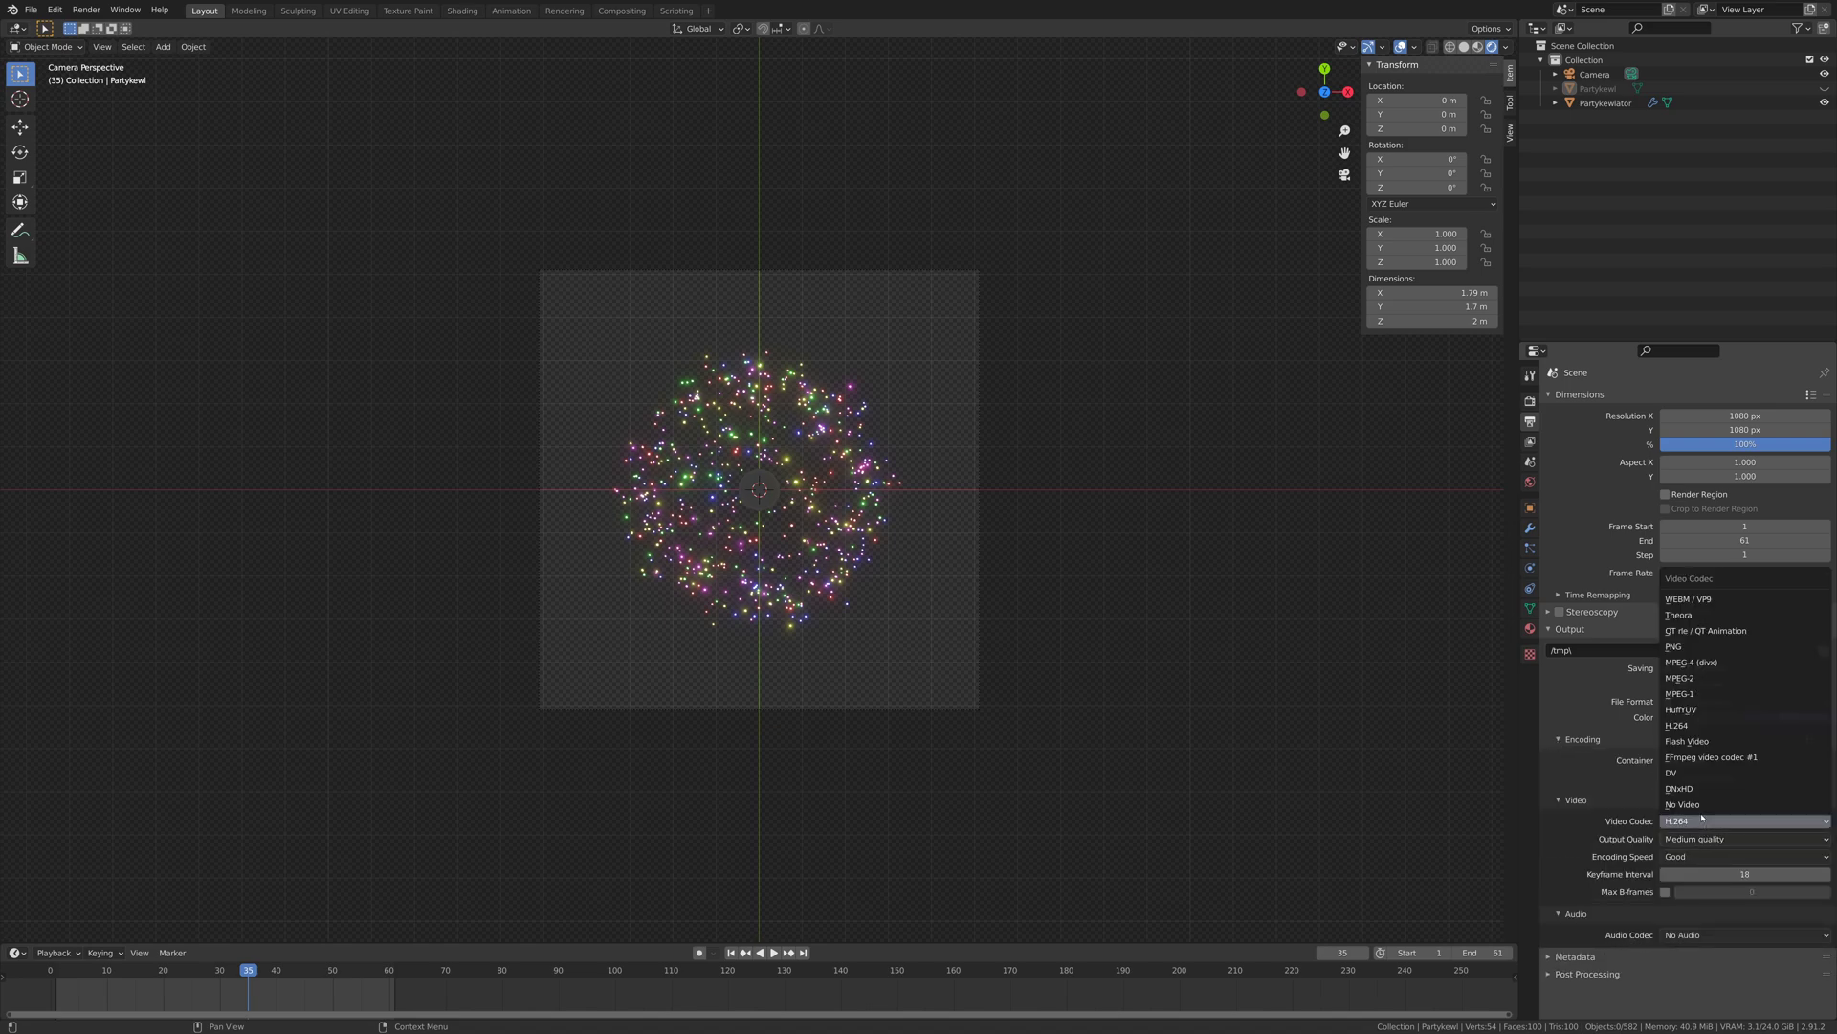
pyautogui.click(1727, 632)
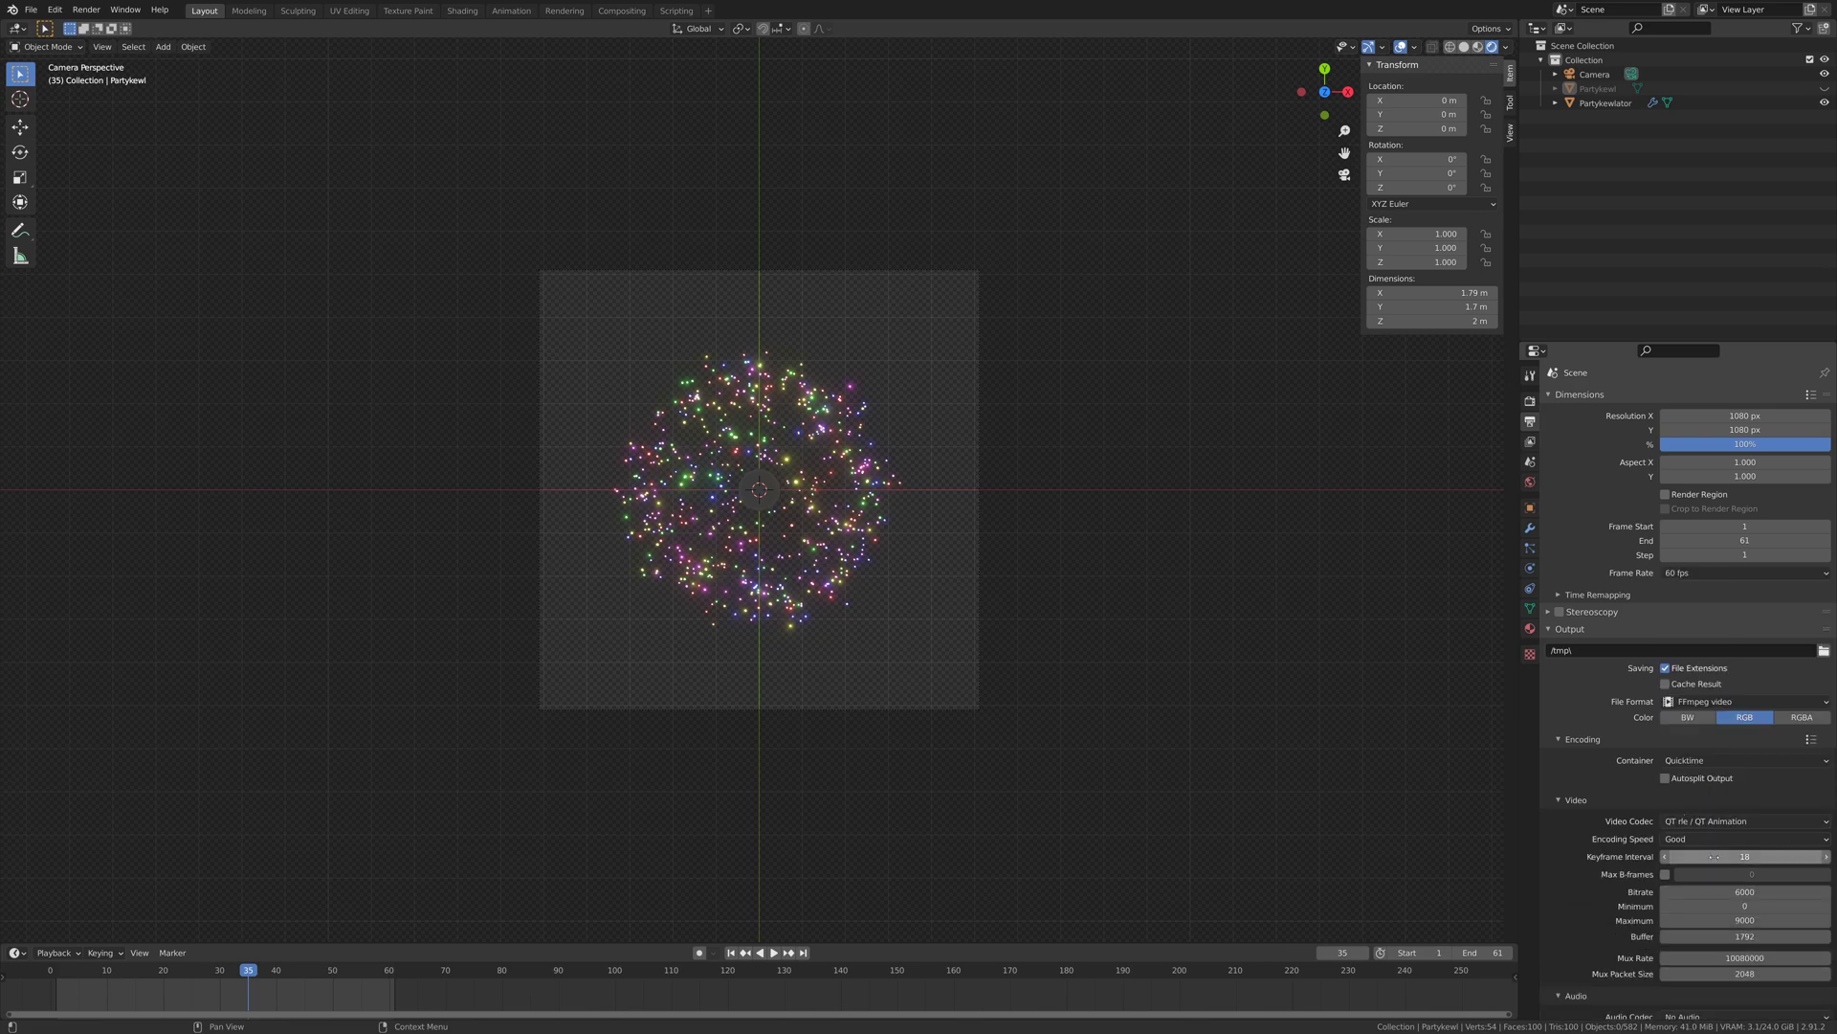
pyautogui.click(1713, 838)
pyautogui.click(1713, 876)
# - Set keyframe interval 15, bitrate 12000, maximum bitrate 18000, and RGBA colour output
pyautogui.click(1712, 855)
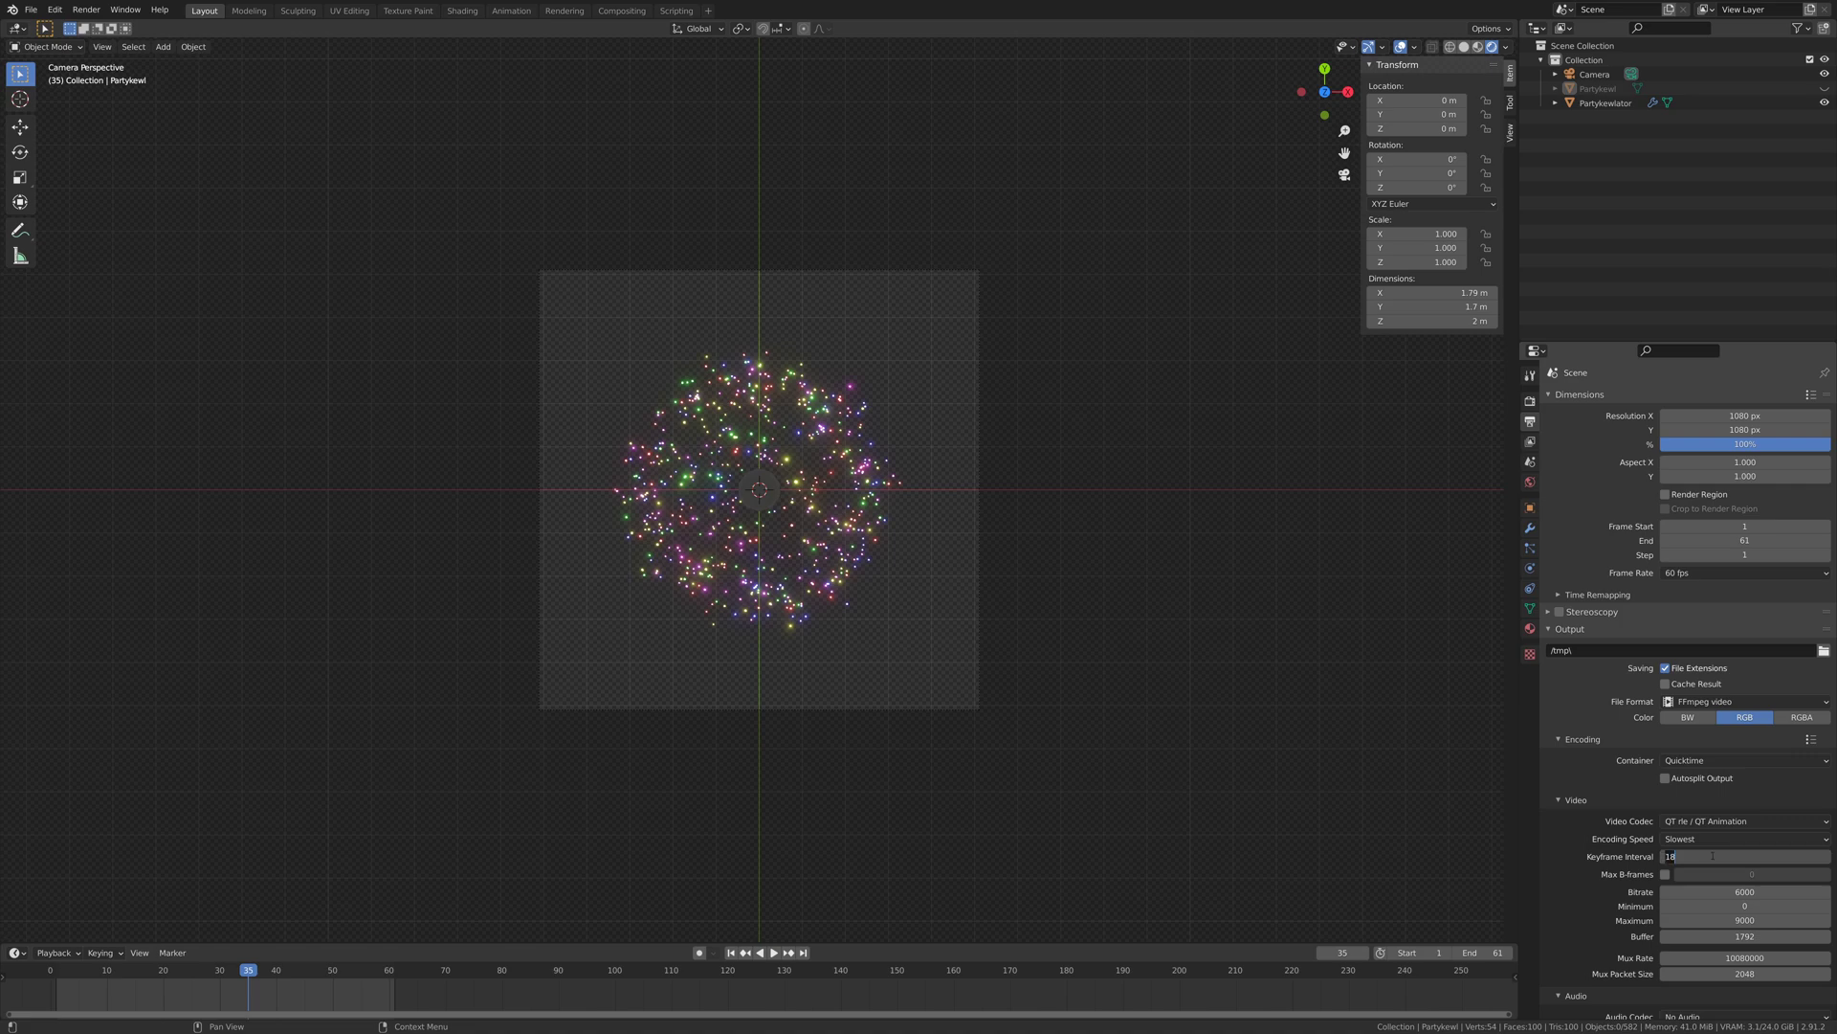
pyautogui.write('15')
pyautogui.press('Return')
pyautogui.click(1708, 890)
pyautogui.write('12000')
pyautogui.press('Return')
pyautogui.click(1753, 921)
pyautogui.write('18000')
pyautogui.press('Return')
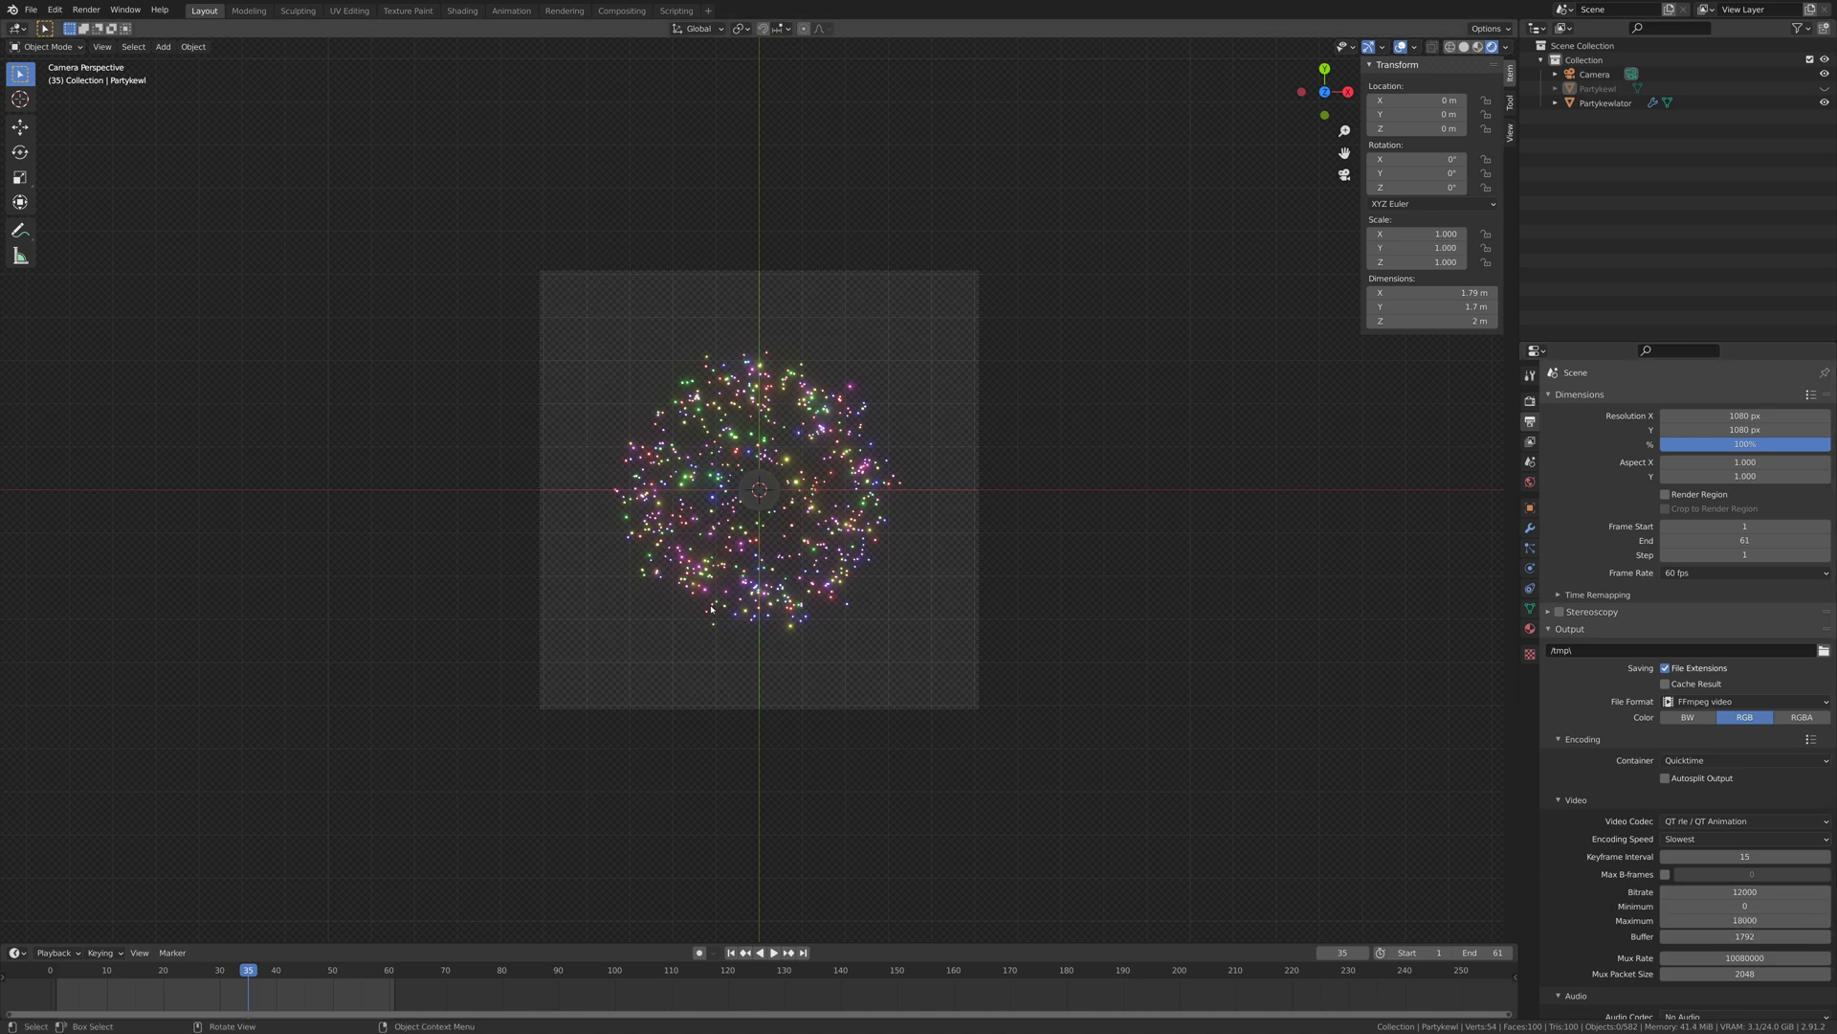
pyautogui.click(1799, 721)
pyautogui.click(86, 10)
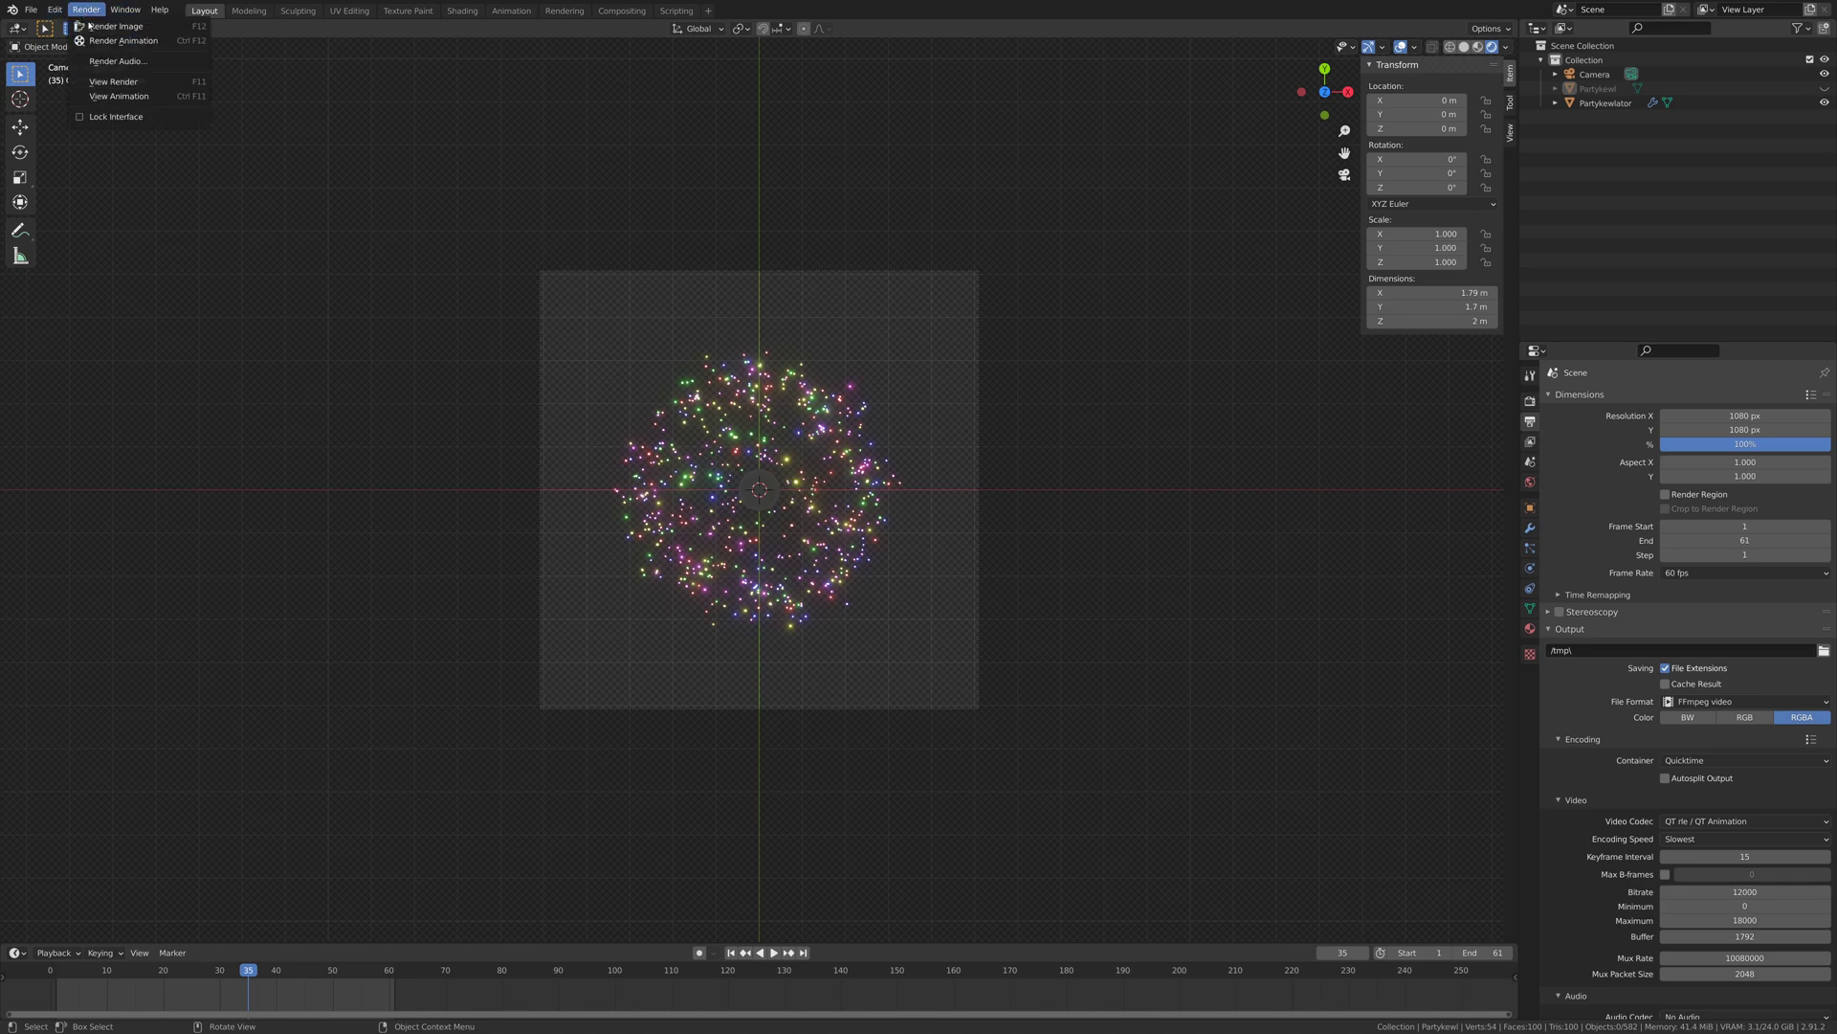
pyautogui.click(129, 27)
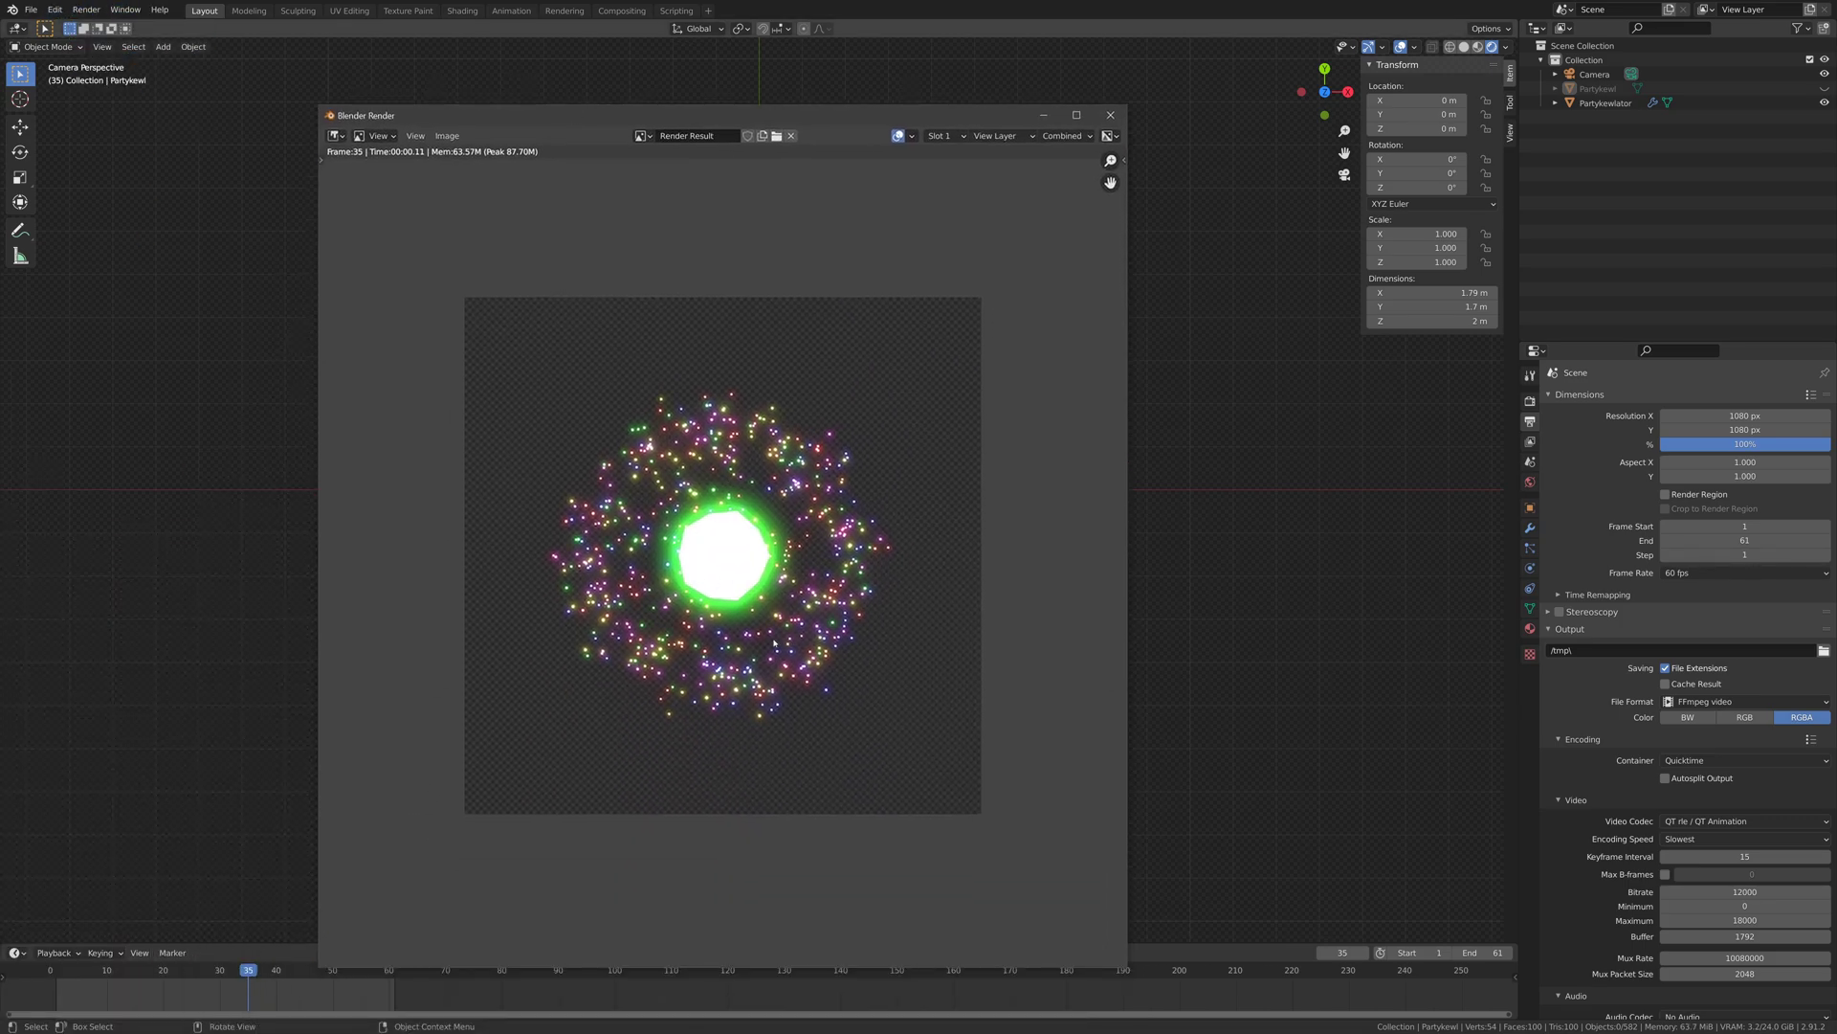
pyautogui.click(1110, 114)
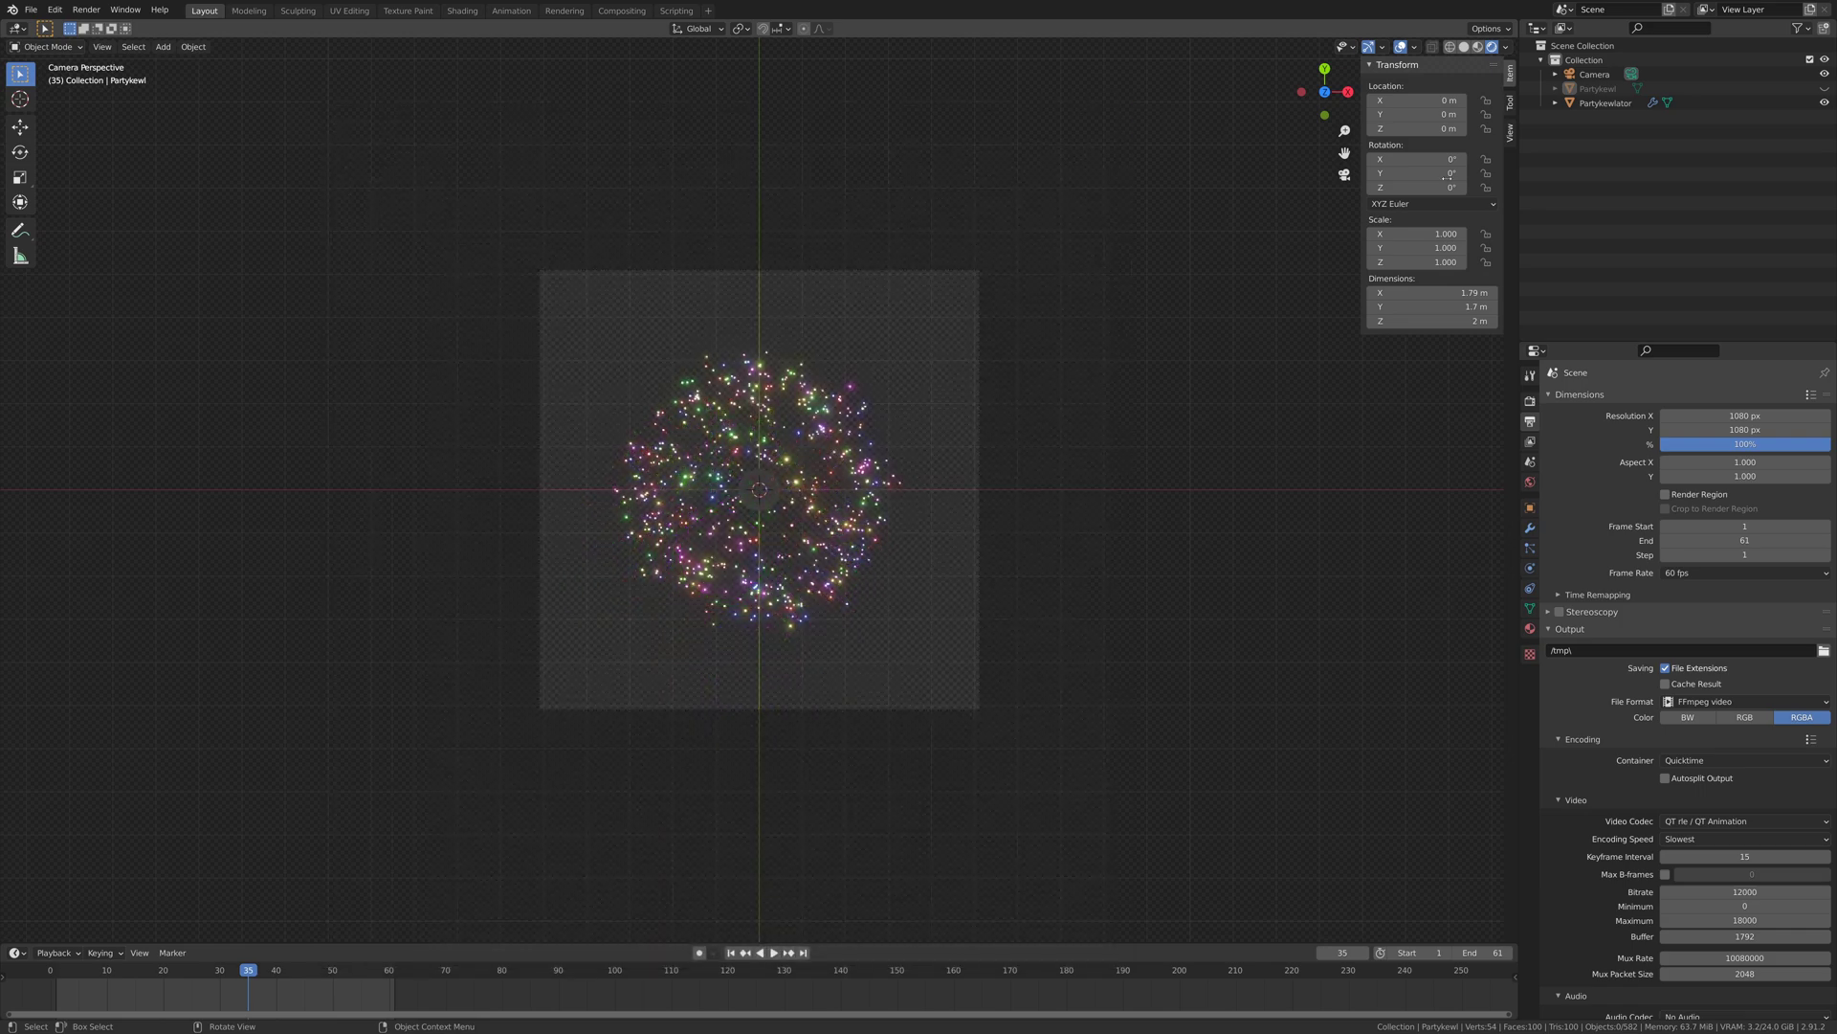
pyautogui.click(1798, 28)
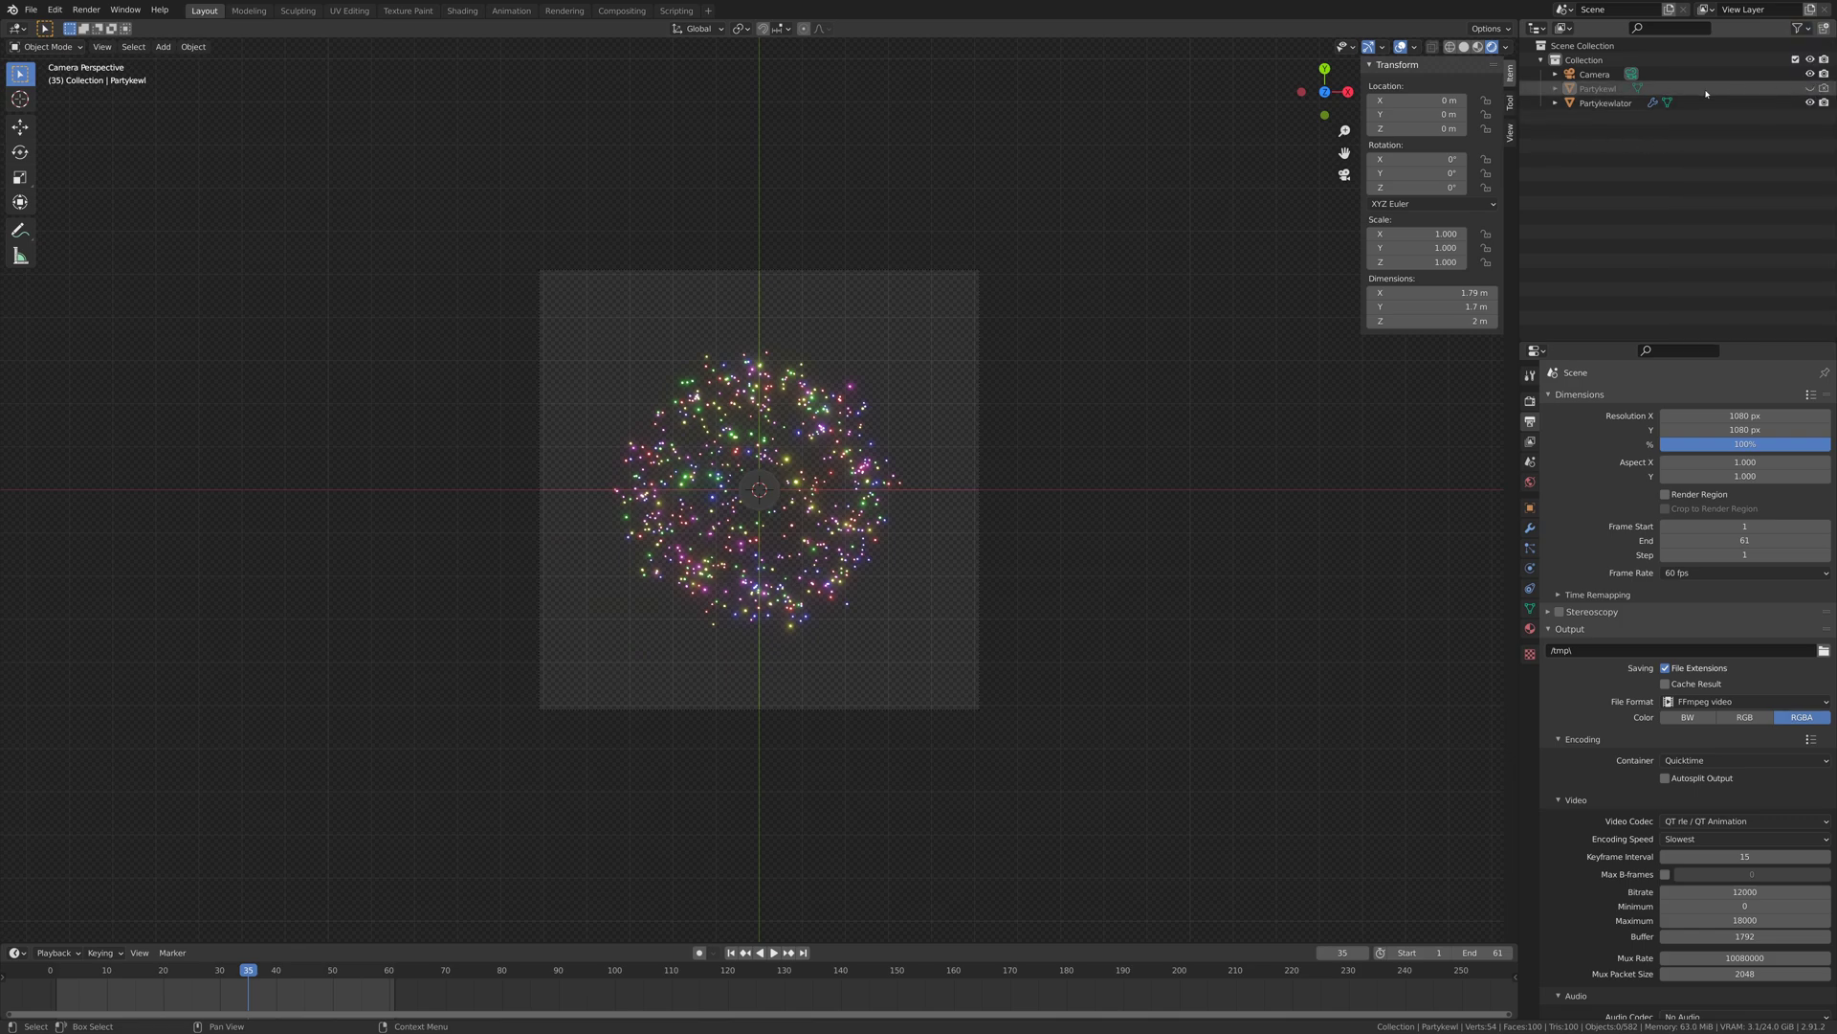
pyautogui.click(1633, 91)
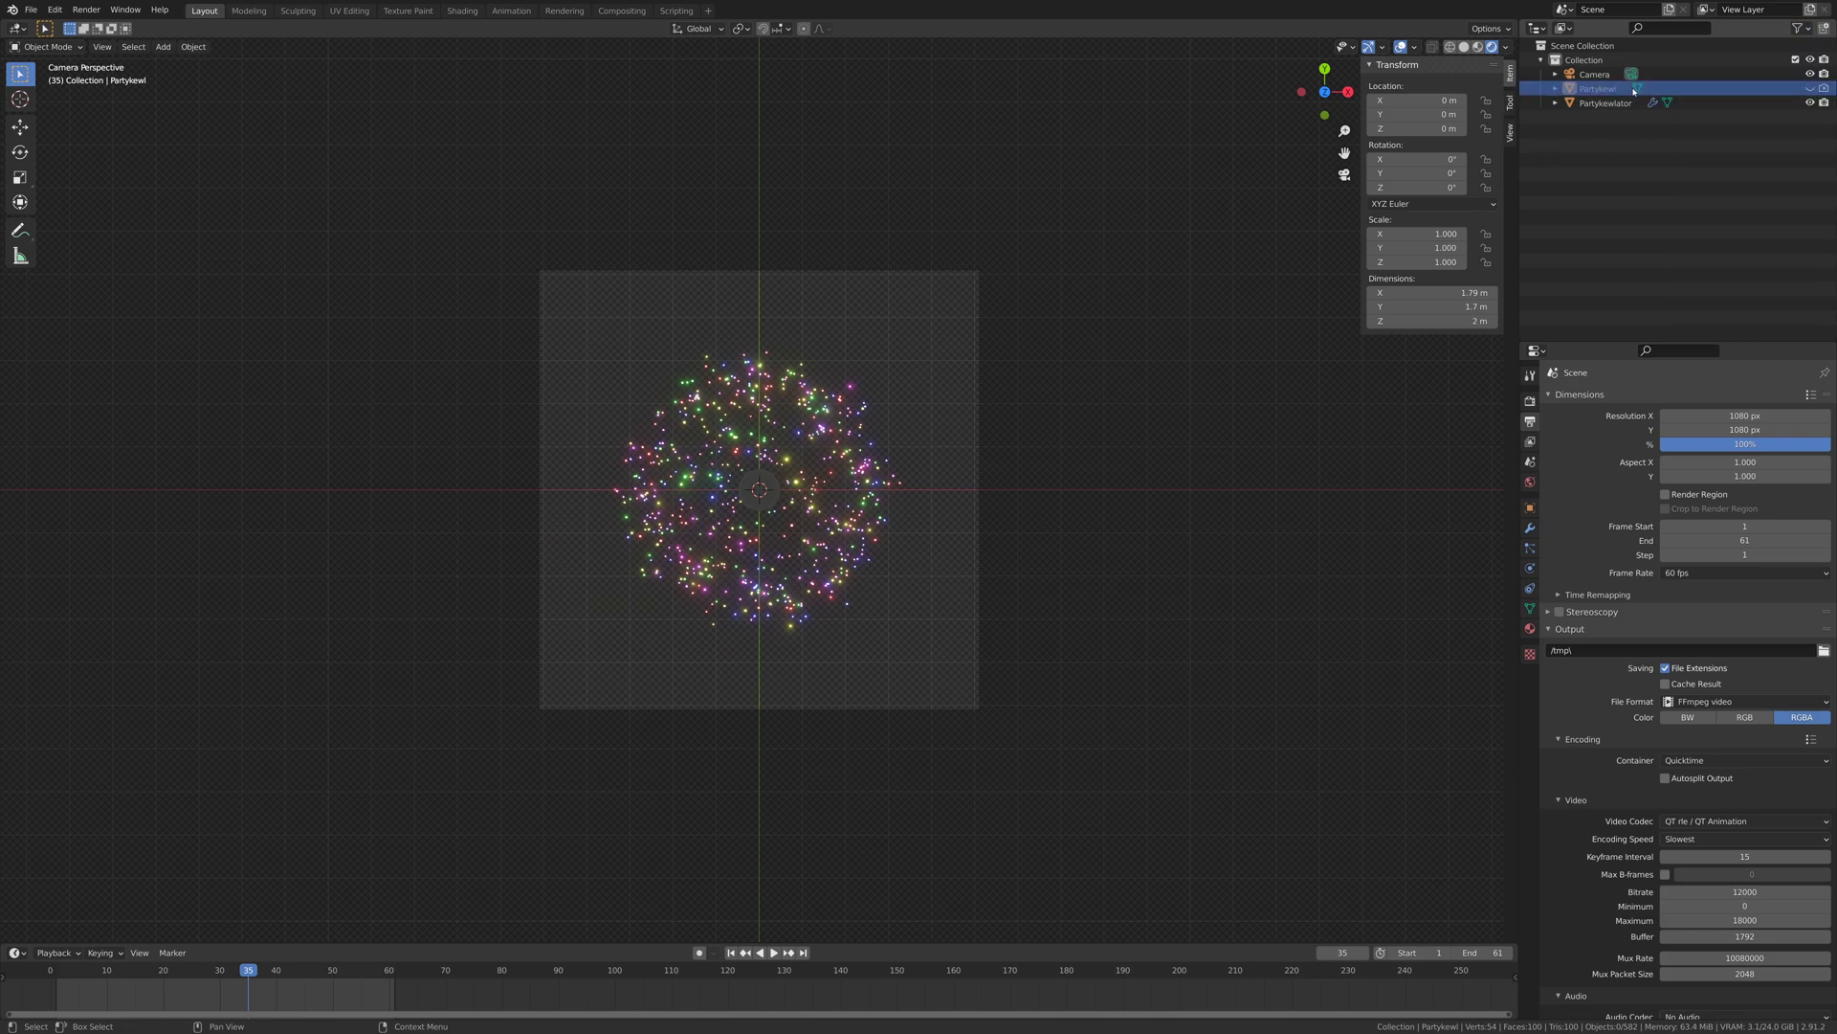
pyautogui.click(1790, 103)
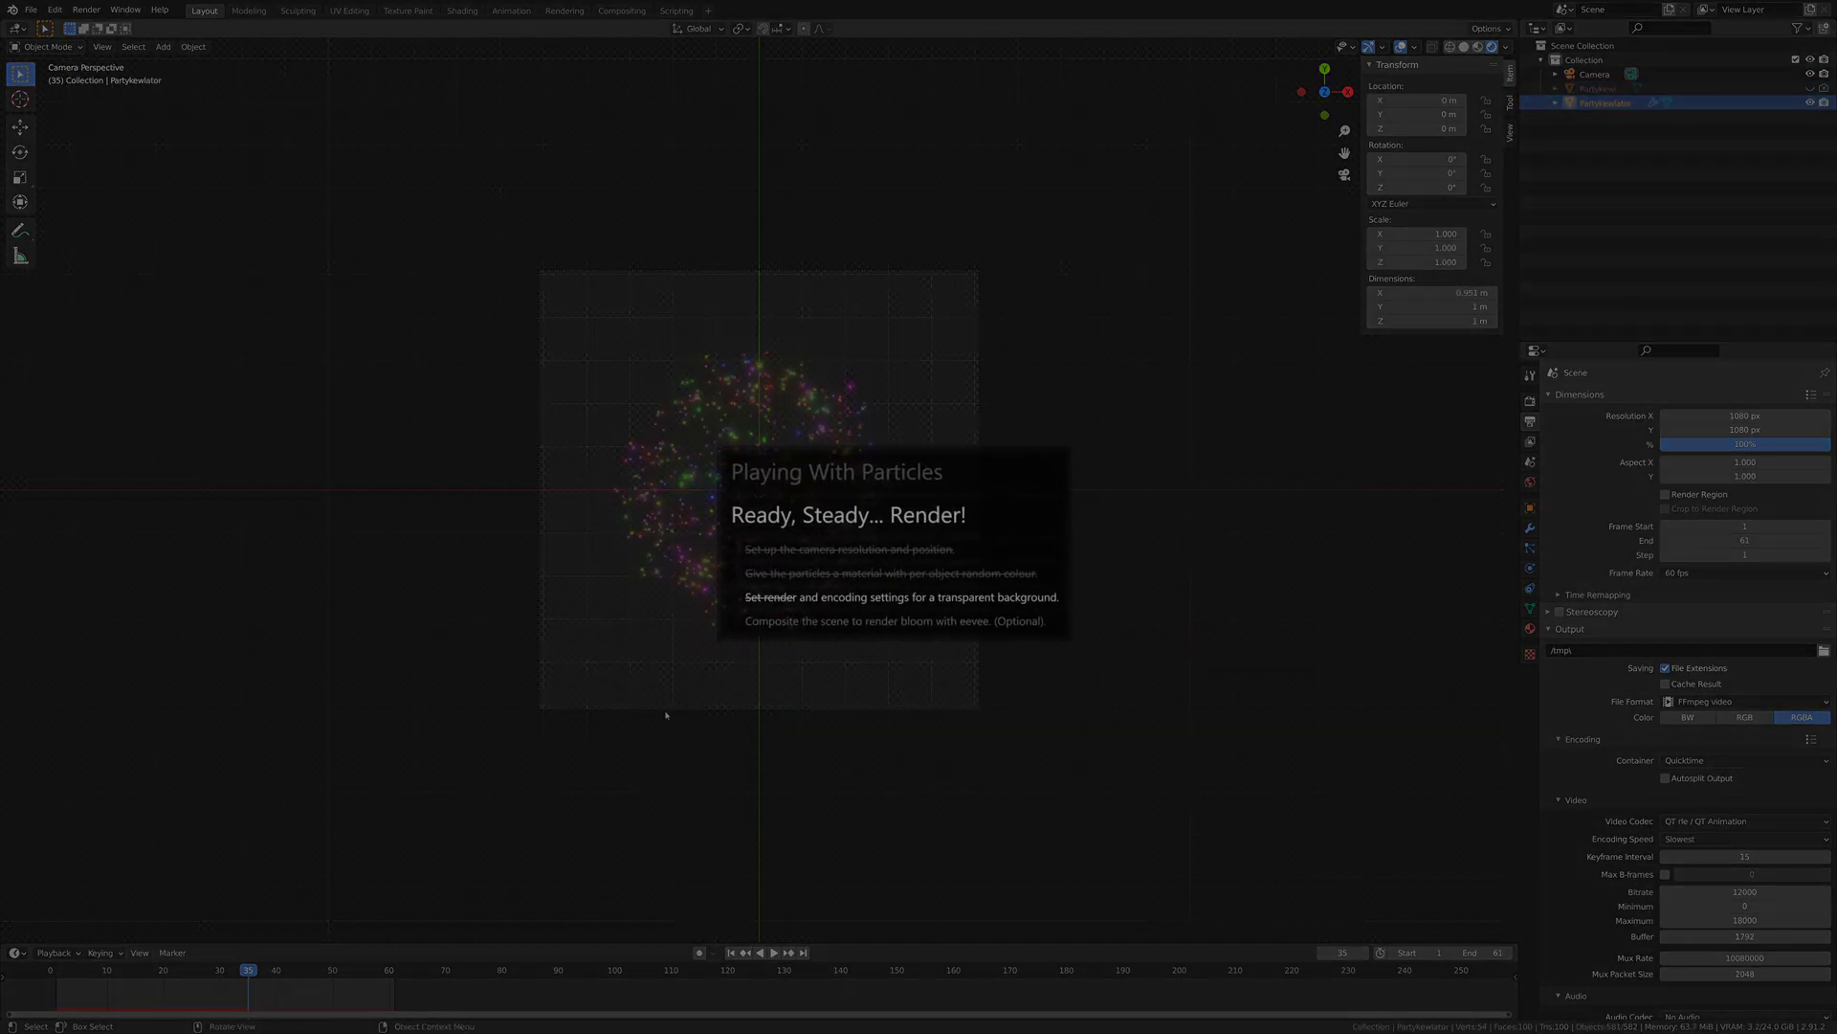
pyautogui.click(1145, 637)
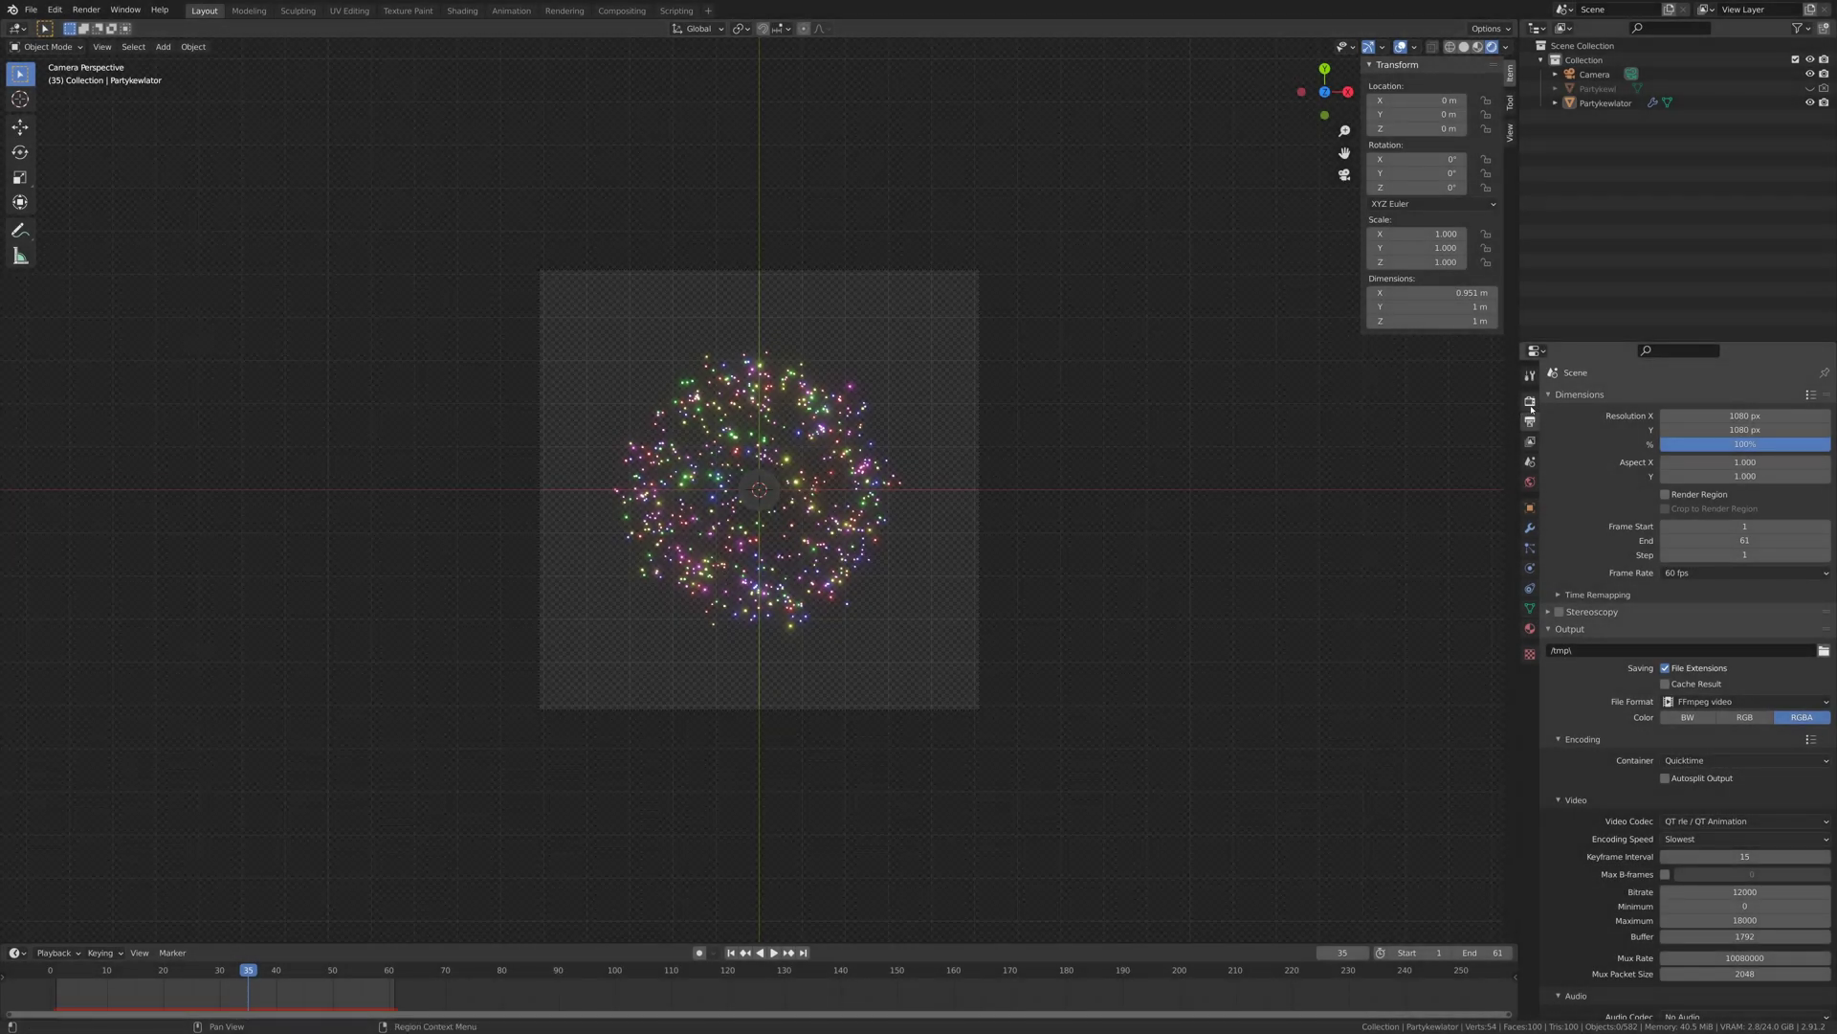
# - Show the View Layer properties to reveal the enabled Bloom render pass
pyautogui.click(1530, 401)
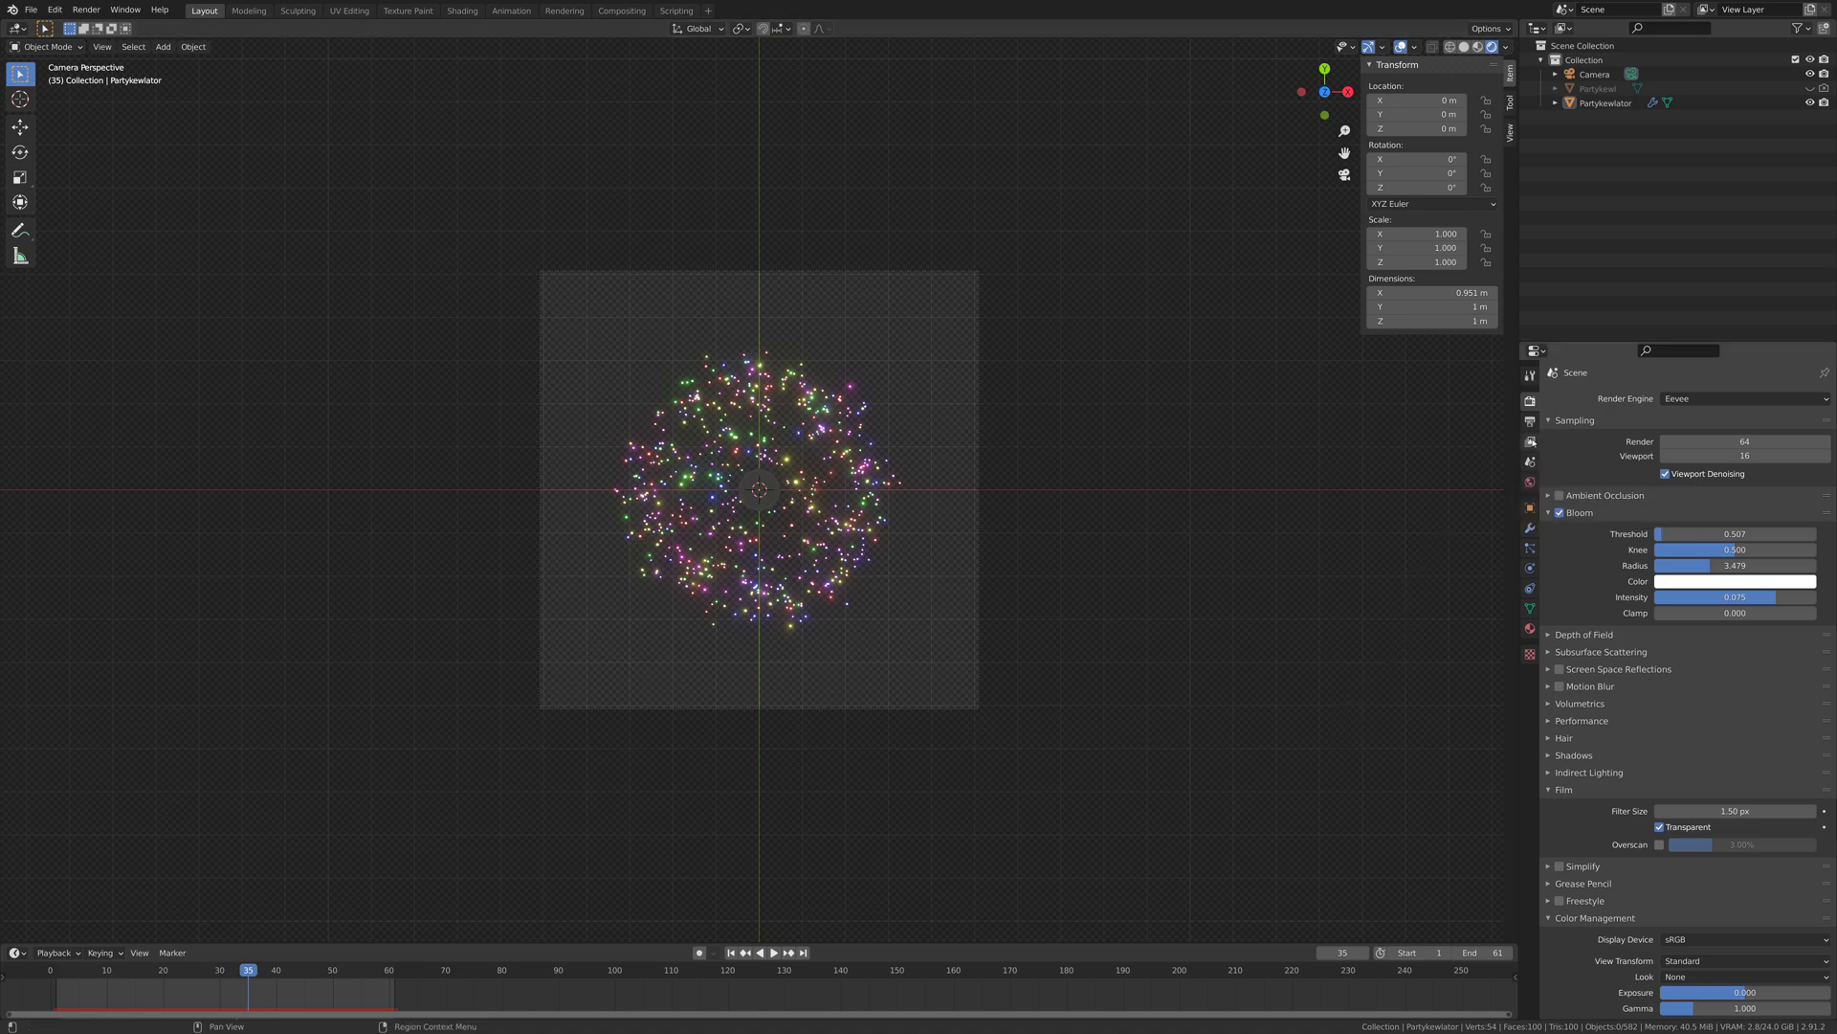
pyautogui.click(1531, 442)
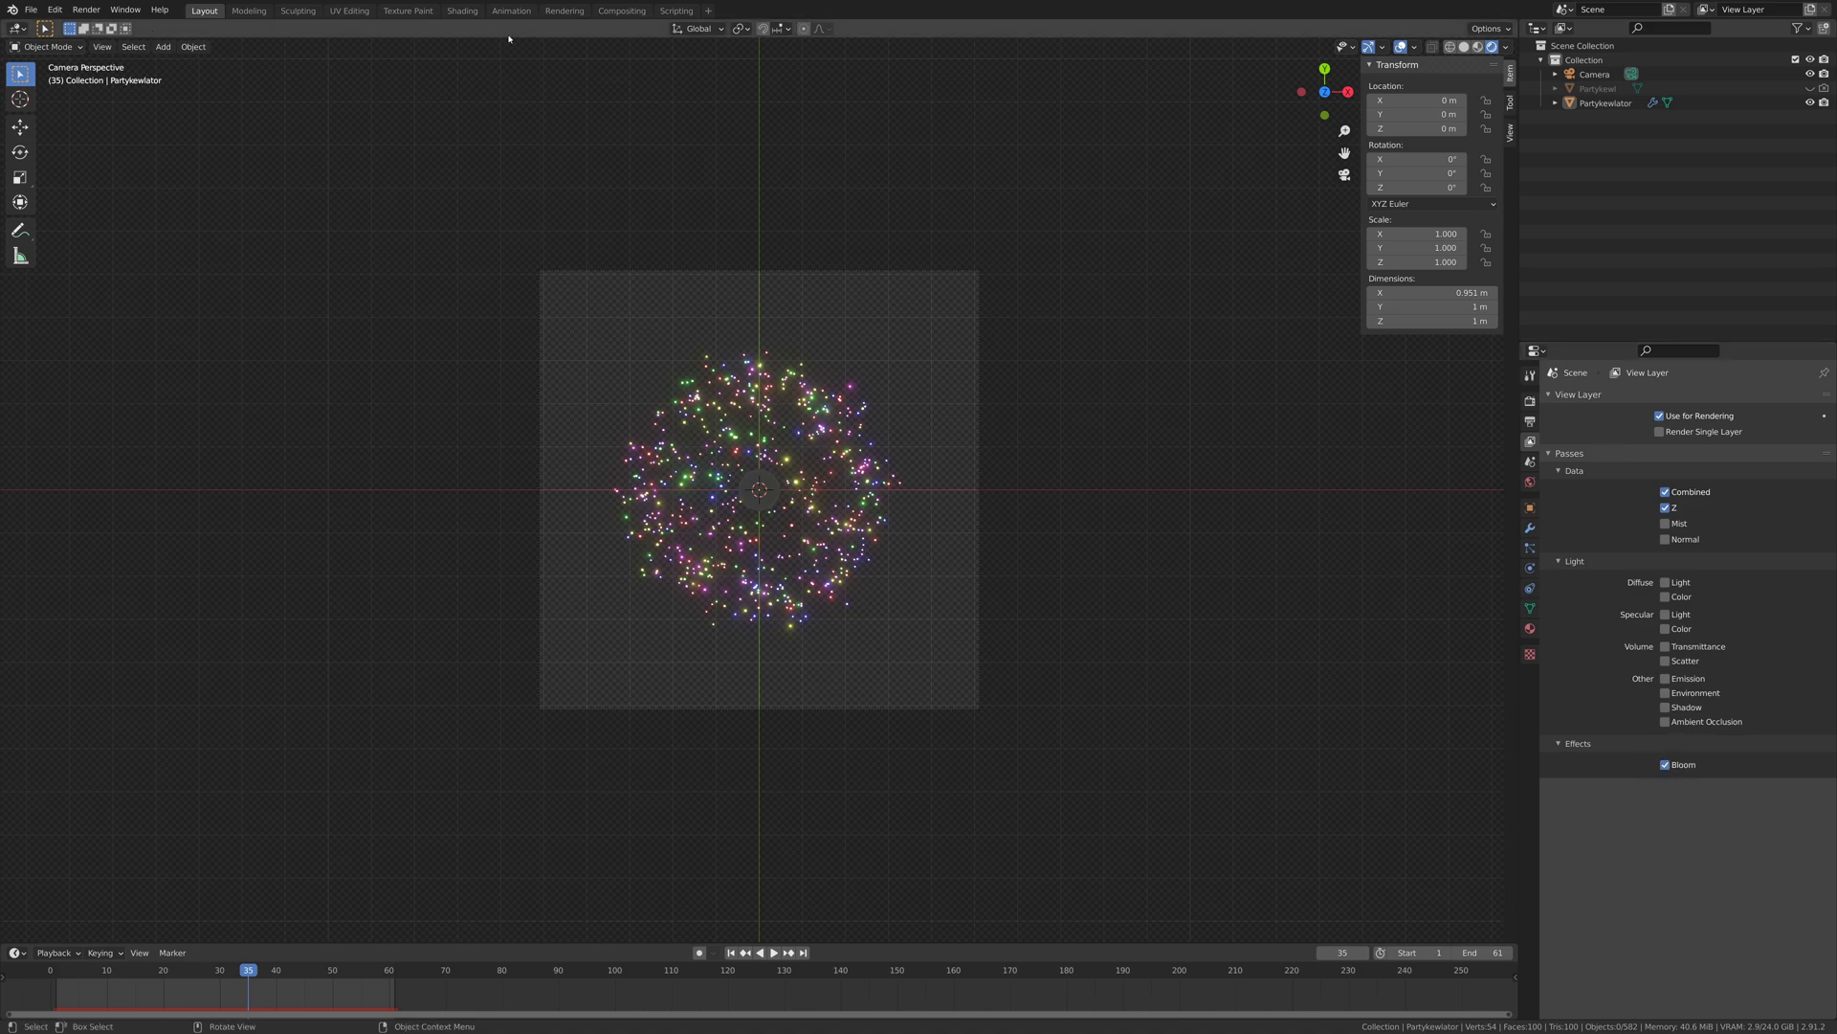
# - In the Compositing workspace, enable Use Nodes and add a ColorRamp node above the existing nodes
pyautogui.click(622, 12)
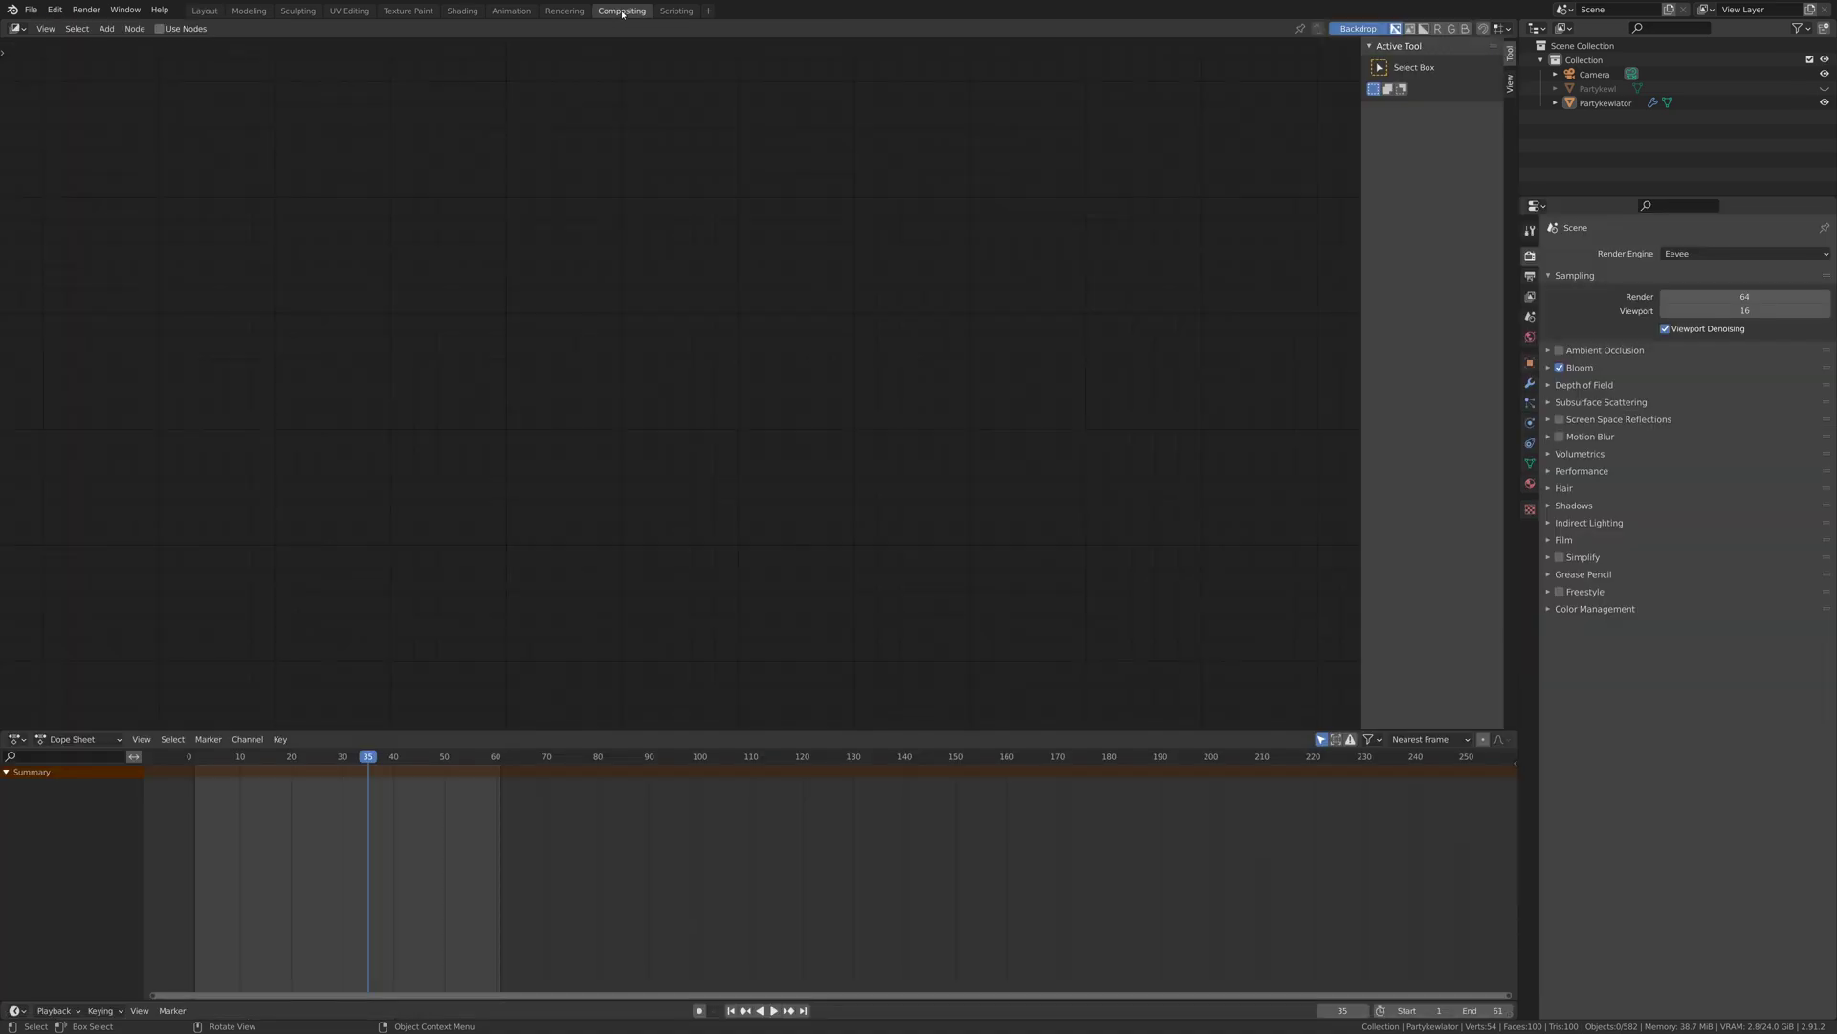
pyautogui.click(159, 29)
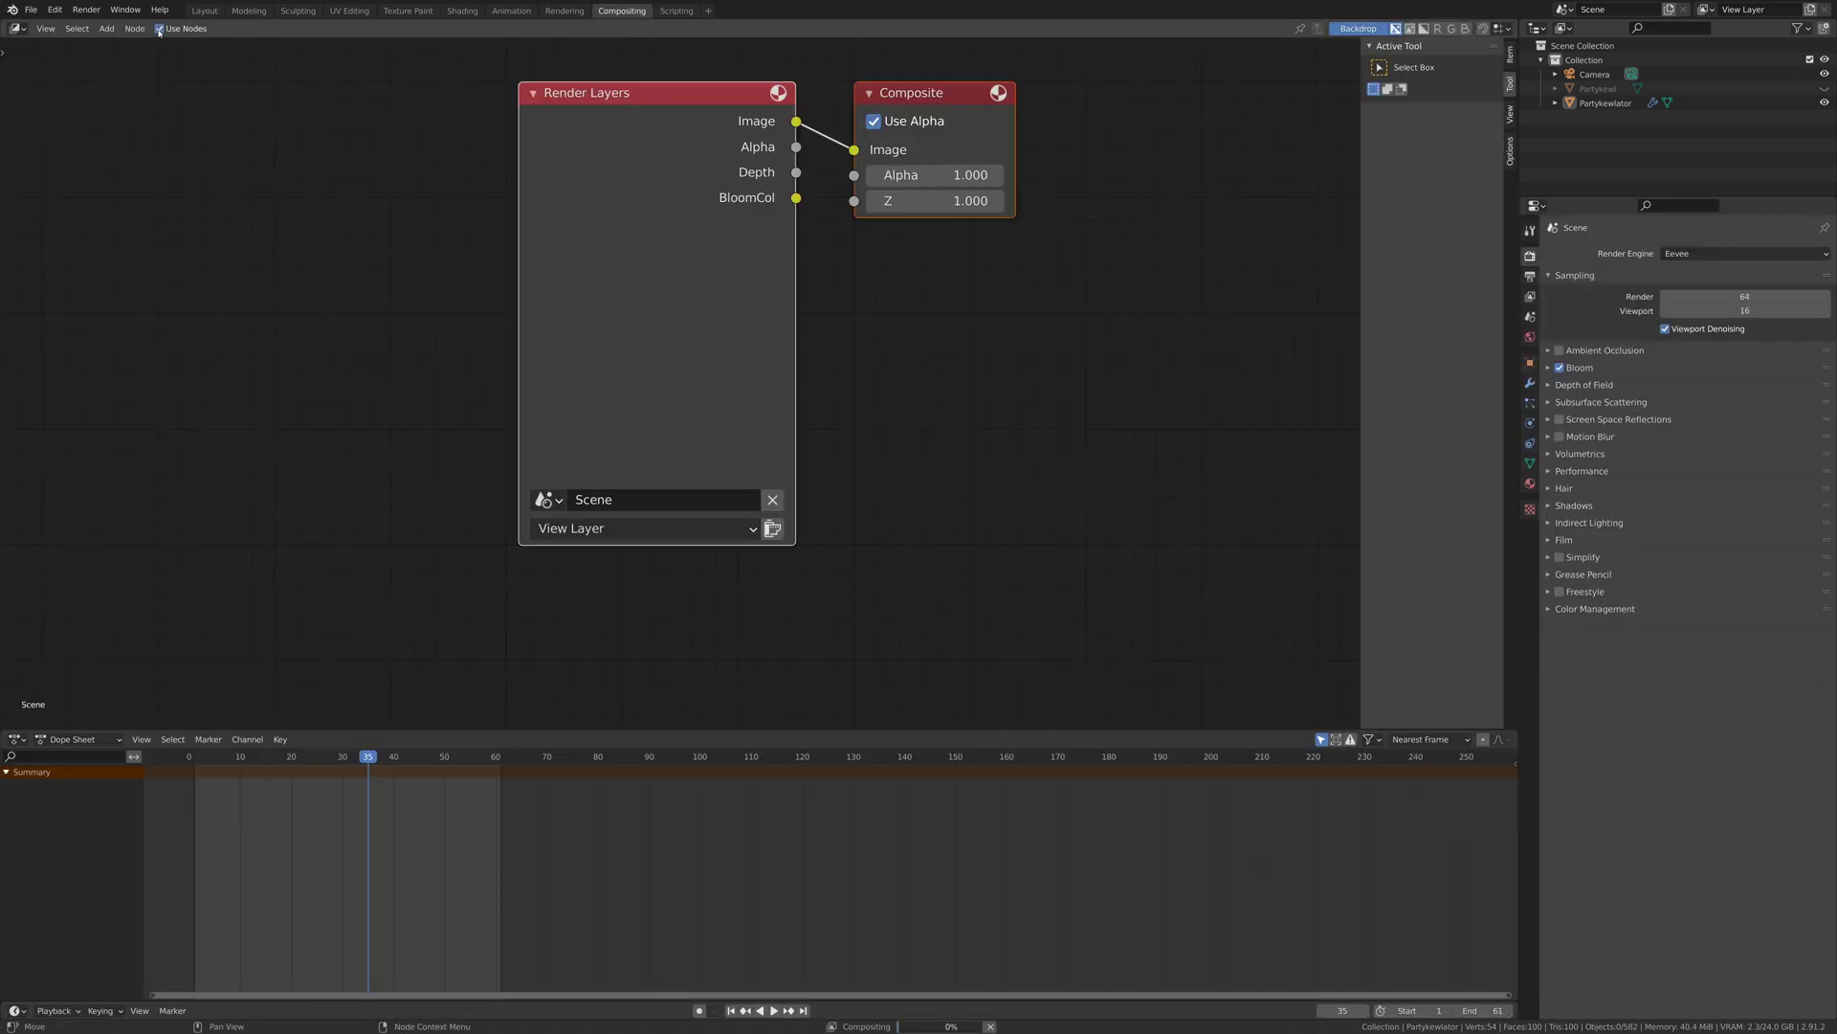
pyautogui.moveTo(428, 176); pyautogui.dragTo(443, 369, button='middle')
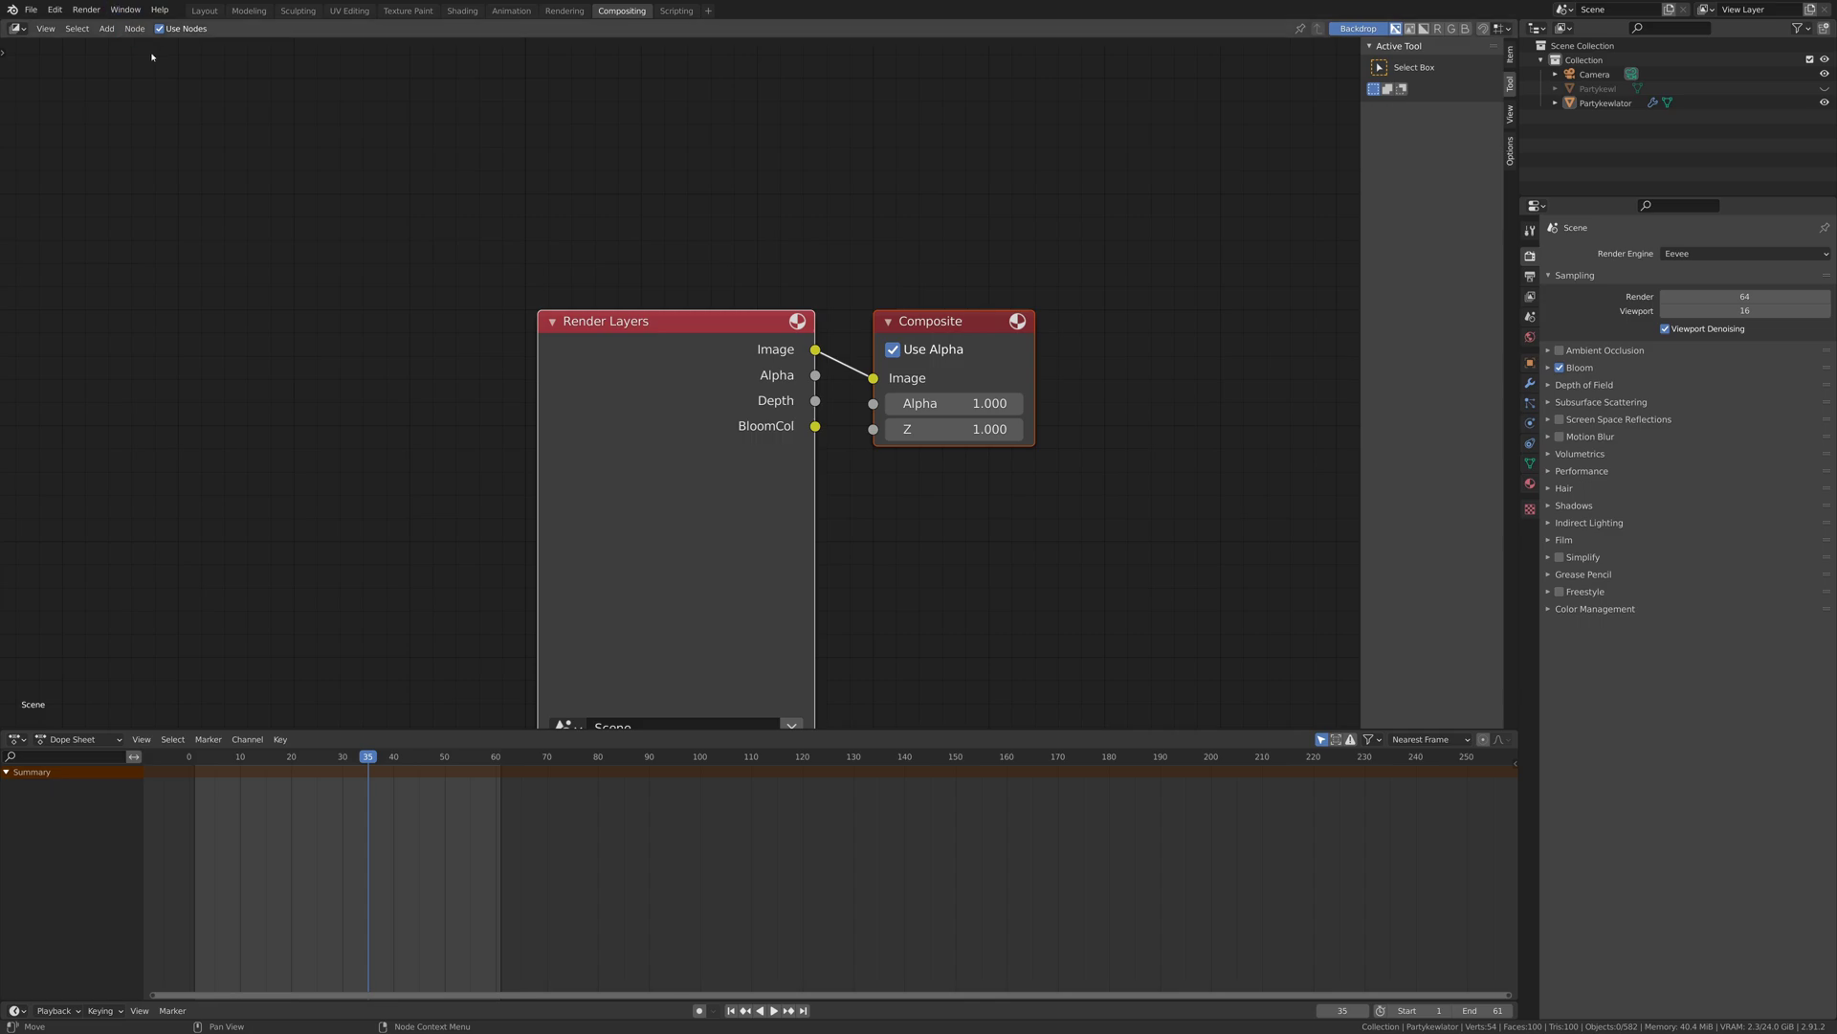
pyautogui.scroll(-3, 406, 339)
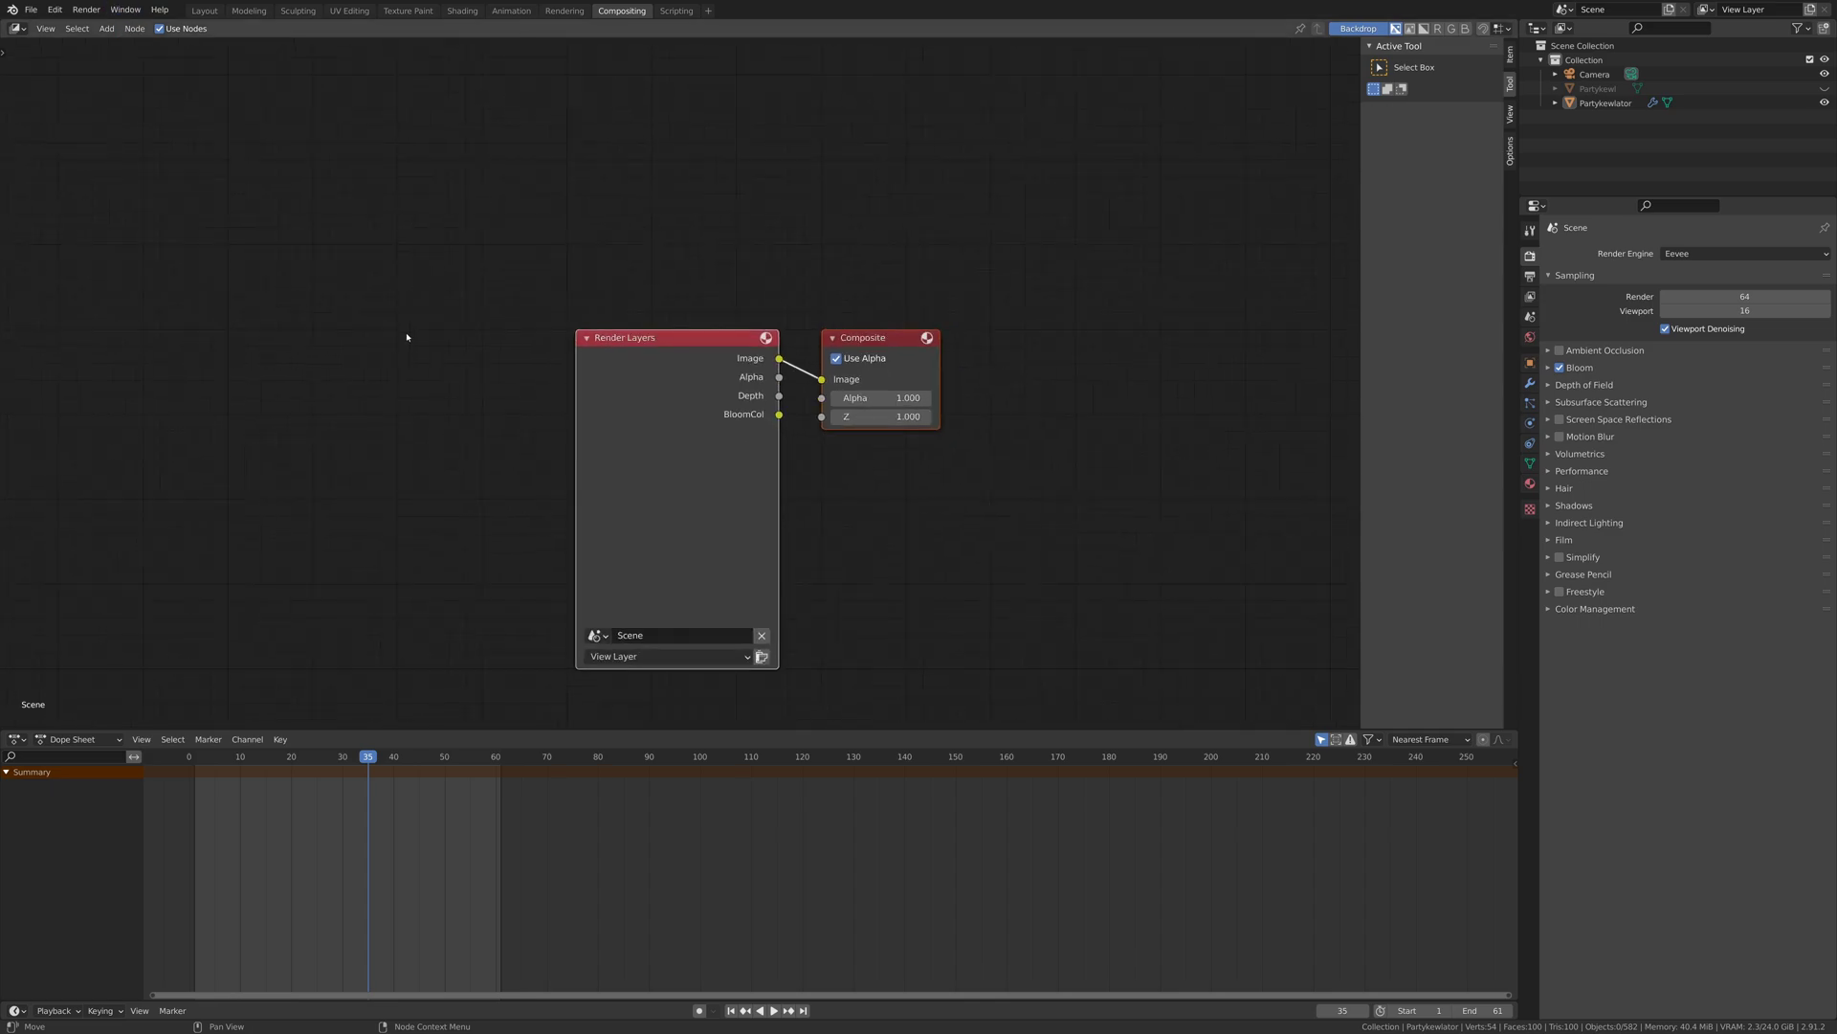
pyautogui.click(106, 29)
pyautogui.click(124, 59)
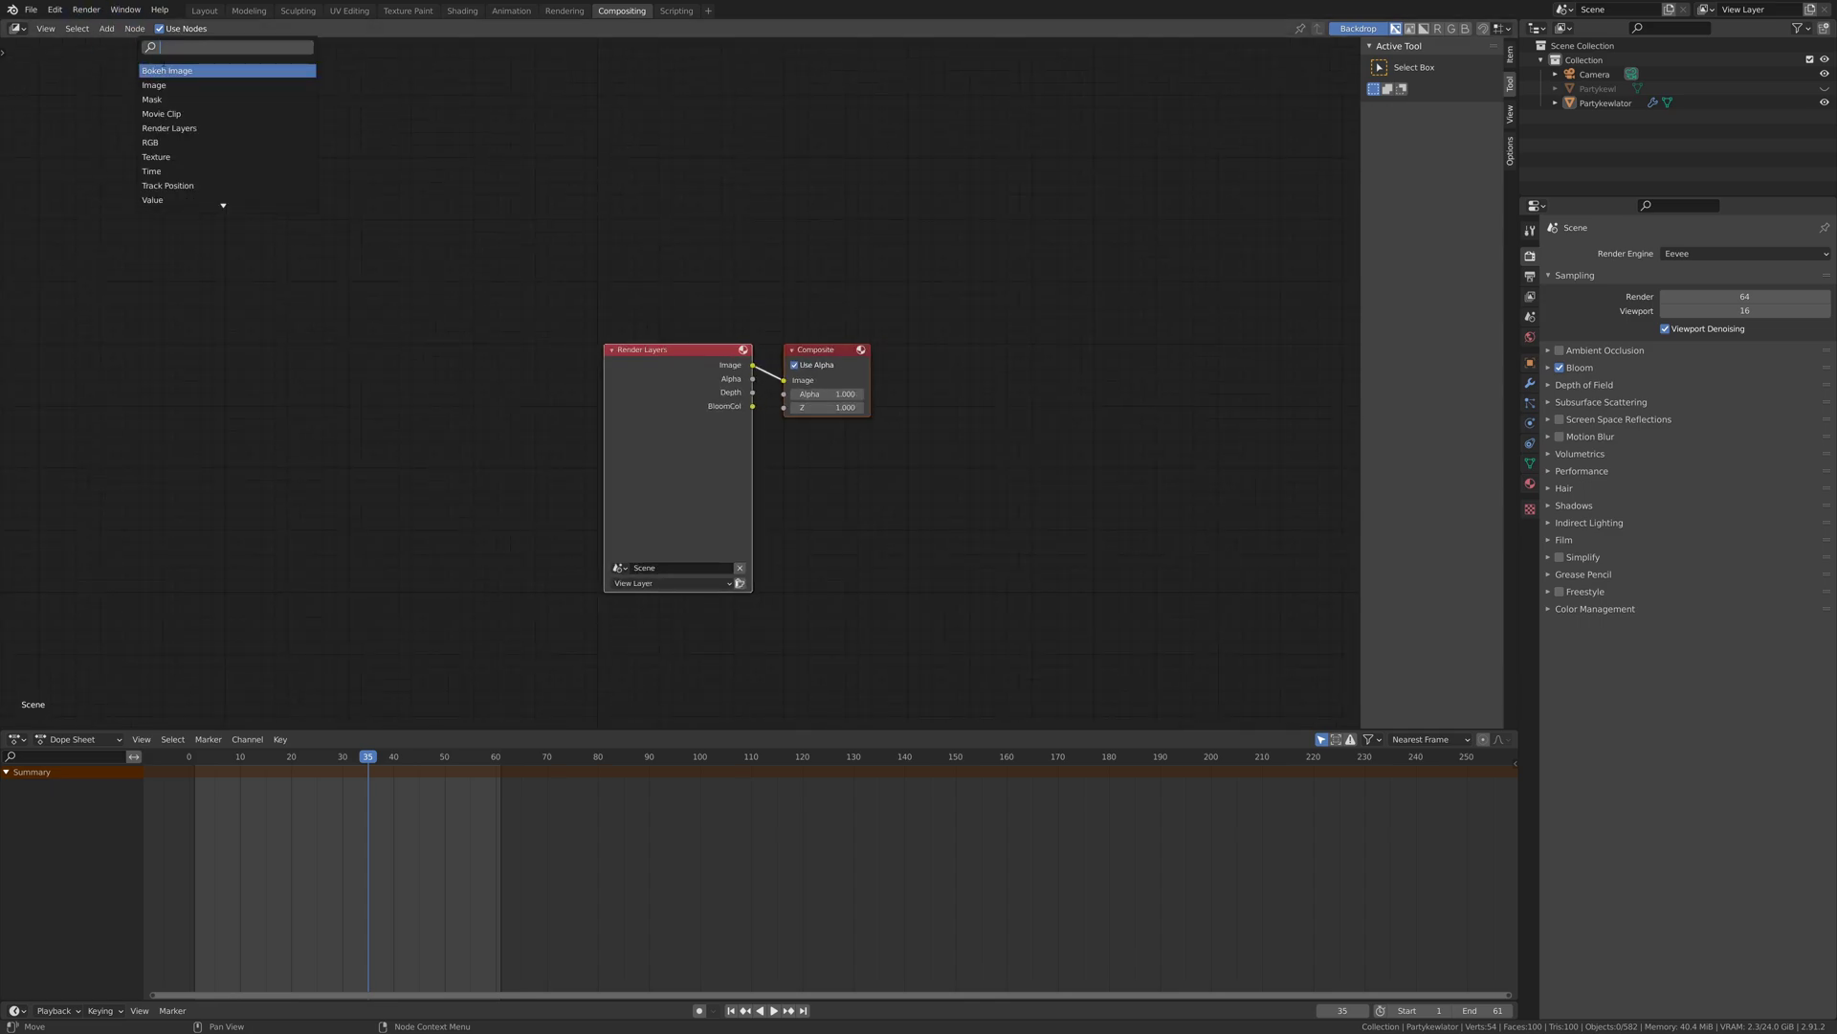
pyautogui.write('colo')
pyautogui.press('Down')
pyautogui.press('Down')
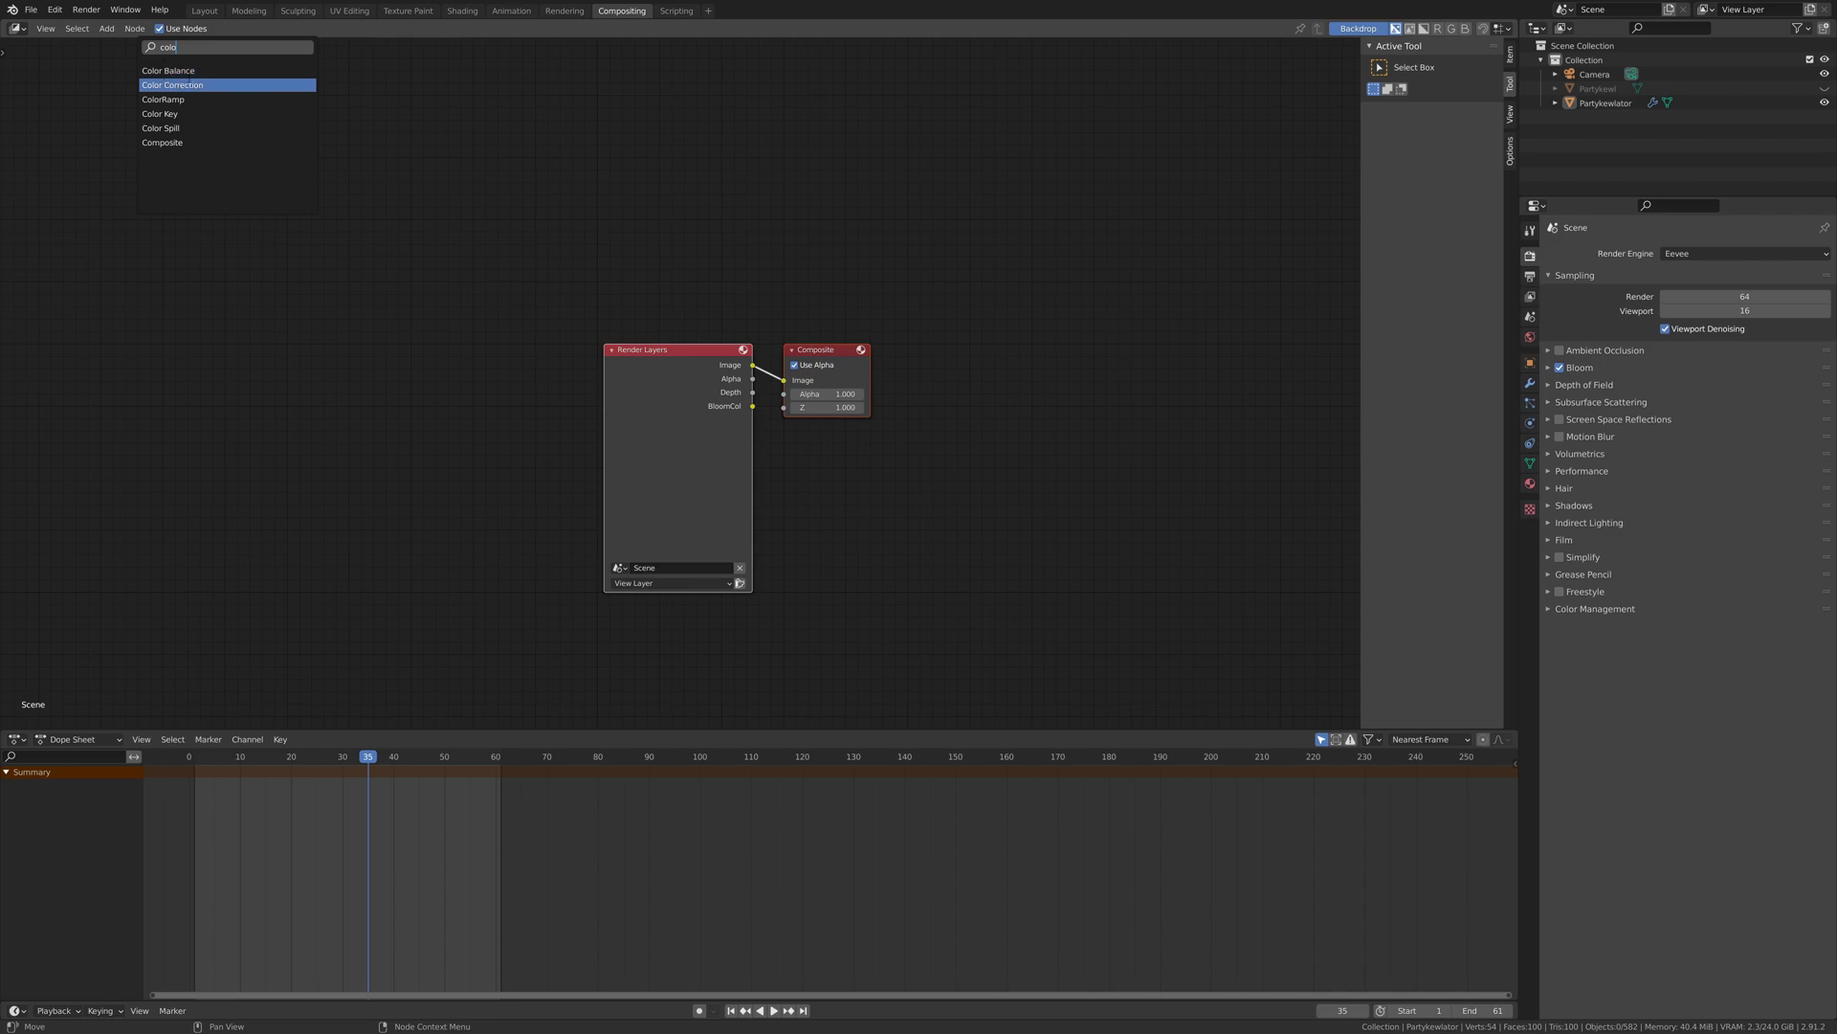
pyautogui.press('Return')
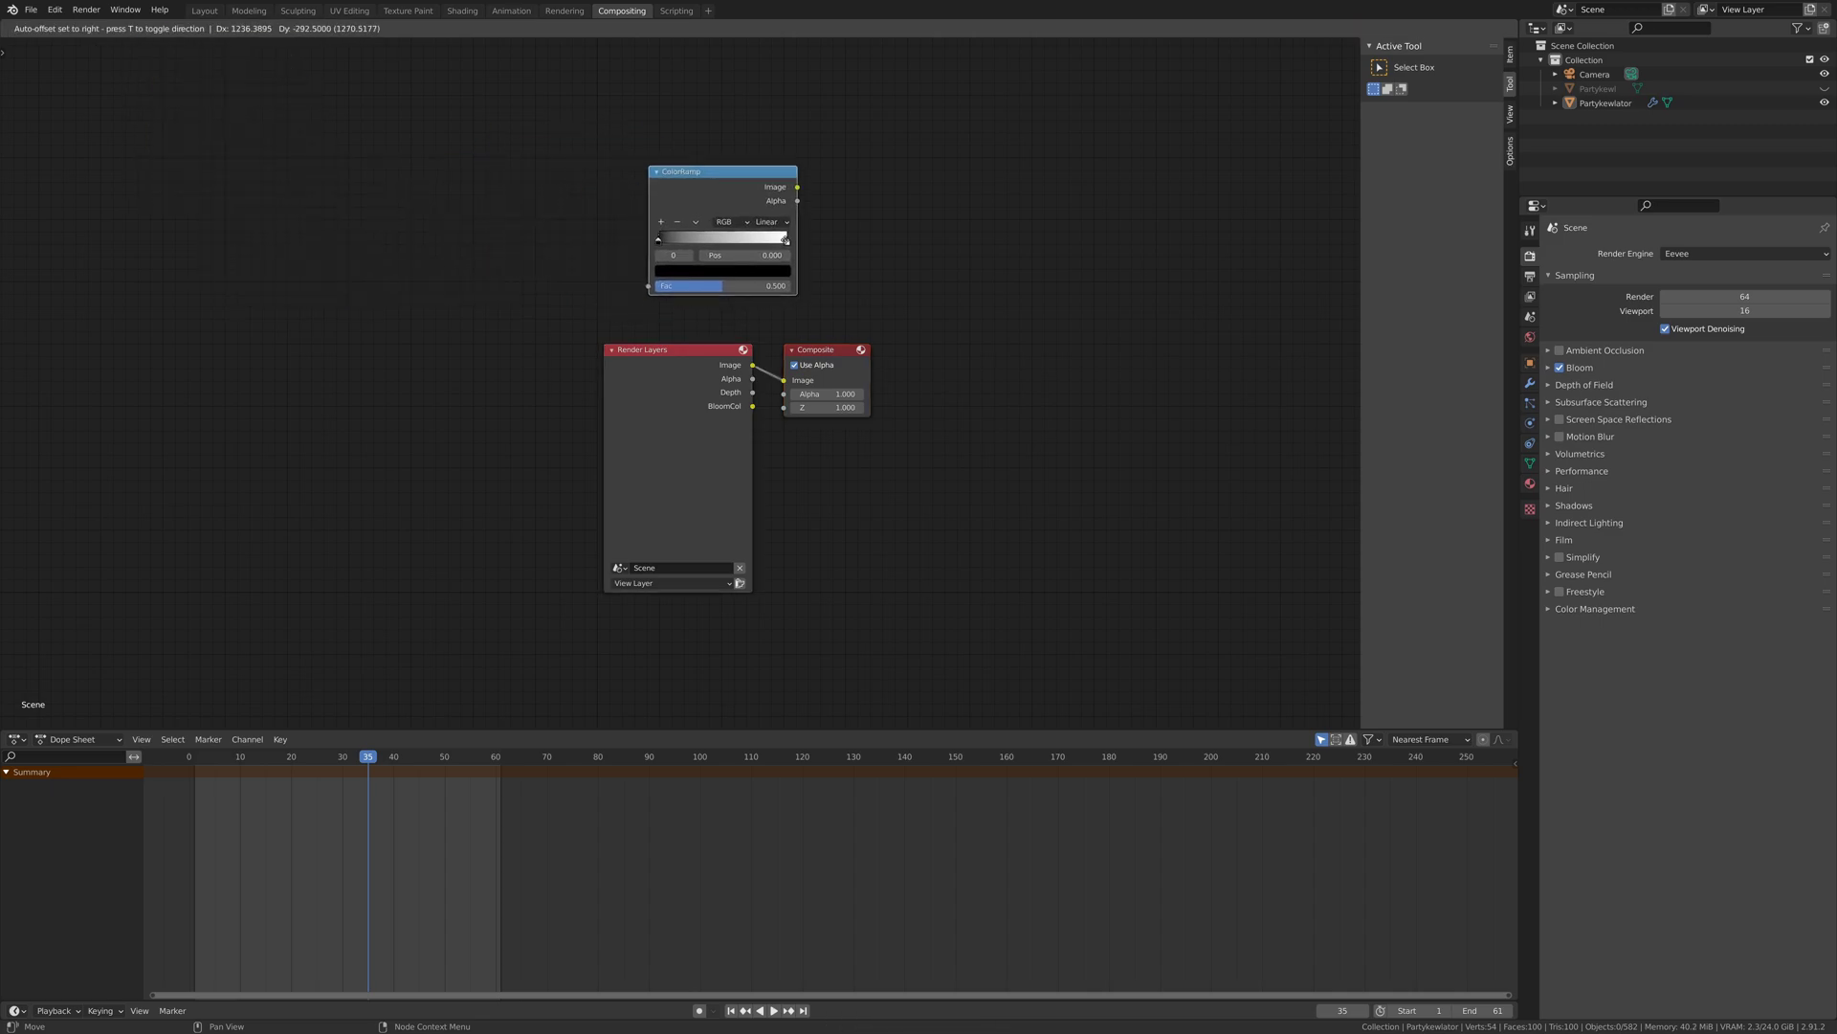
pyautogui.click(751, 236)
# - Add a Math node below Composite and a Set Alpha node to its right
pyautogui.click(103, 29)
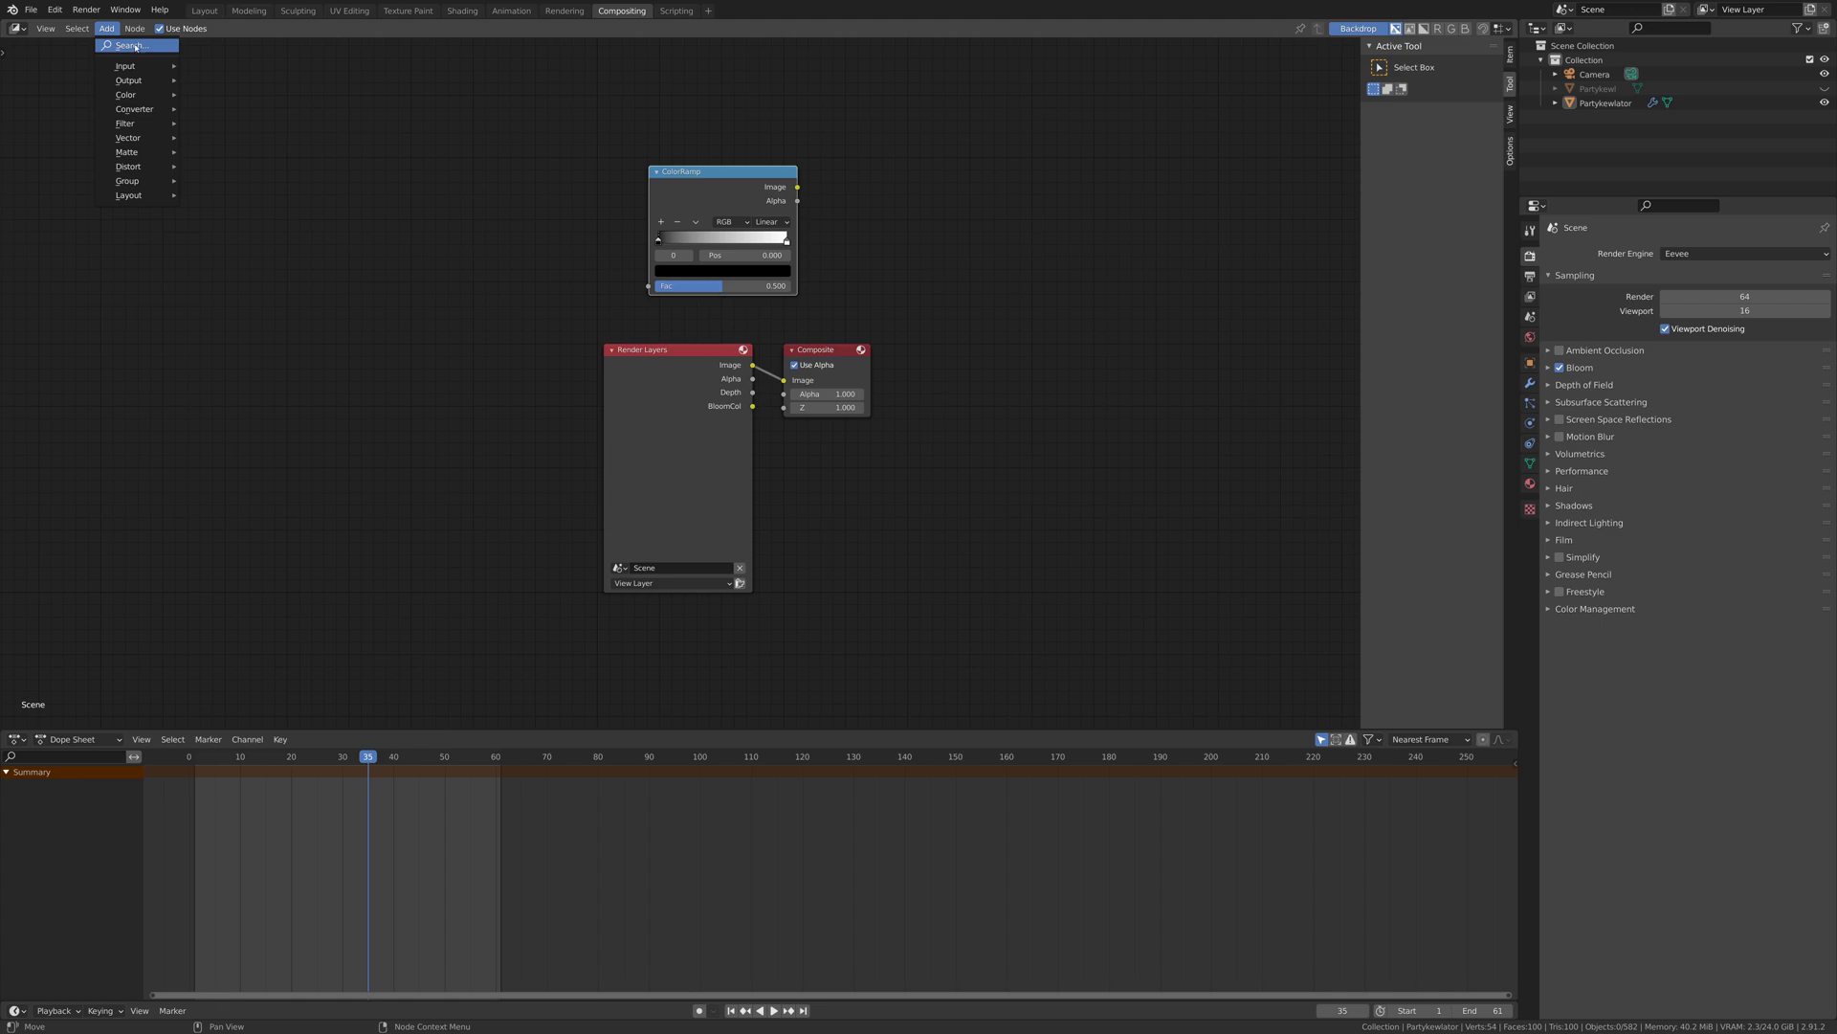
pyautogui.click(123, 46)
pyautogui.write('math')
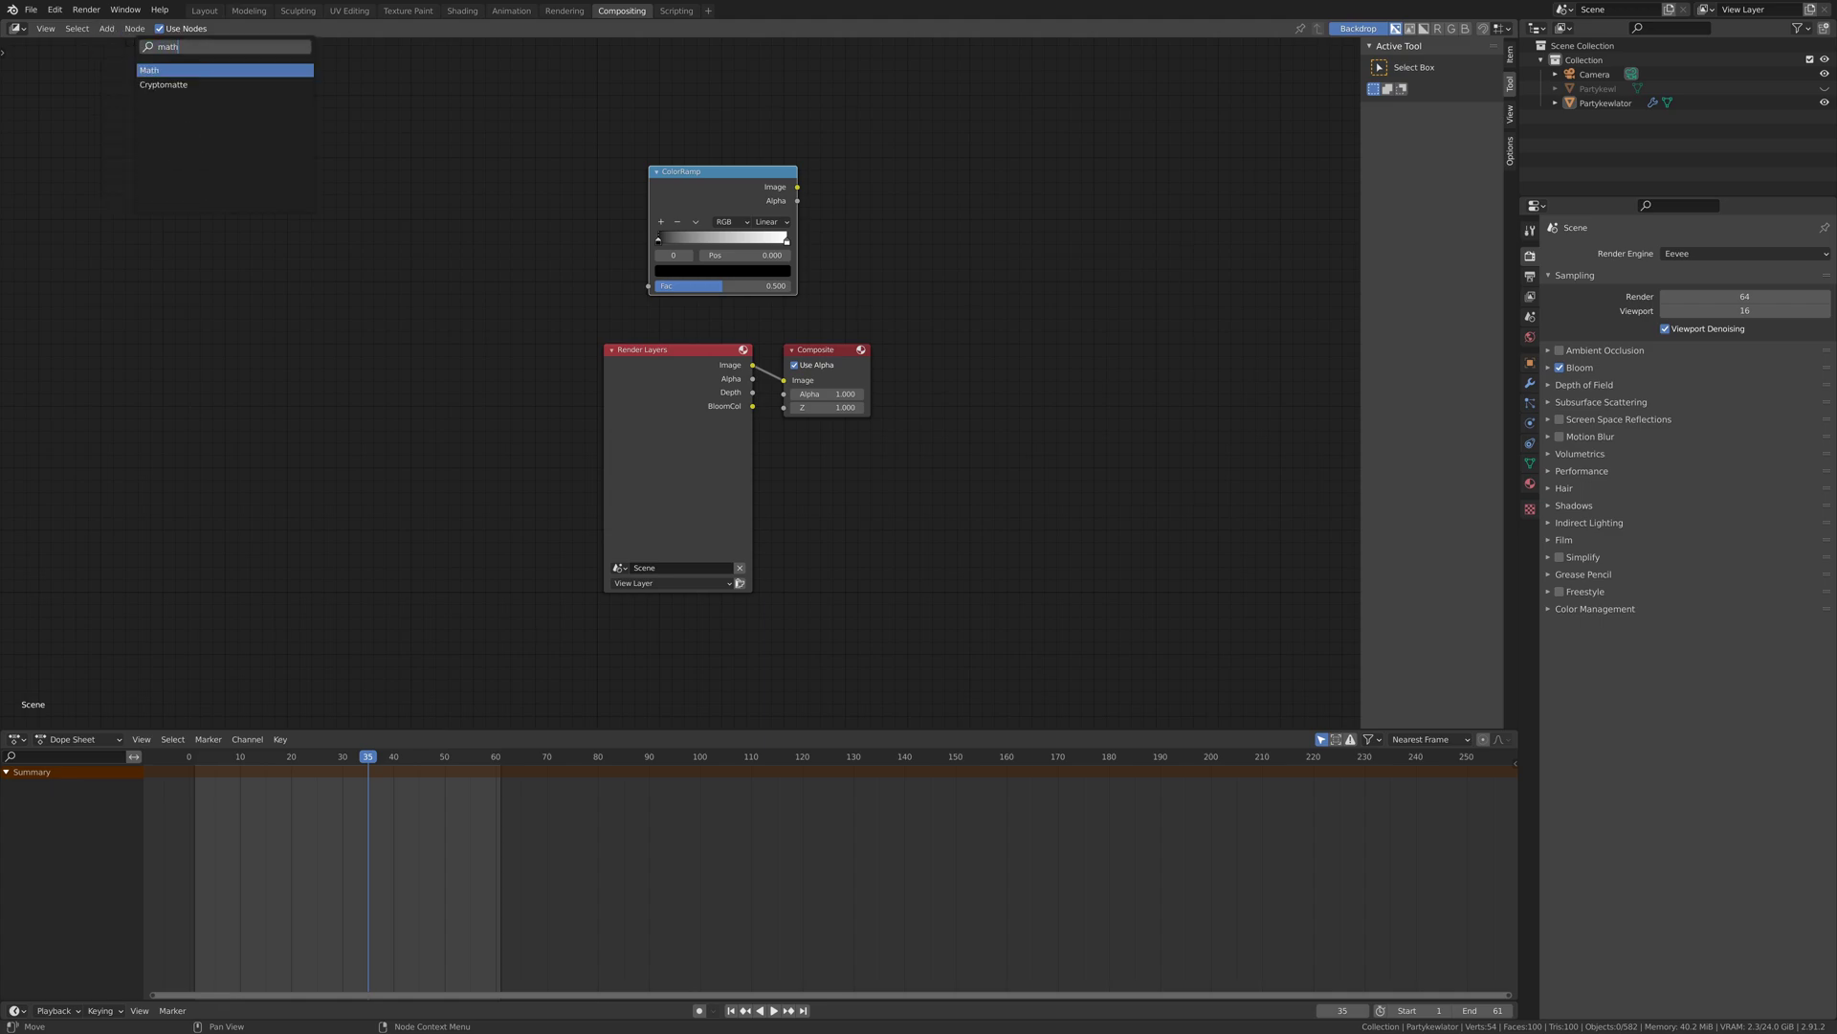
pyautogui.press('Return')
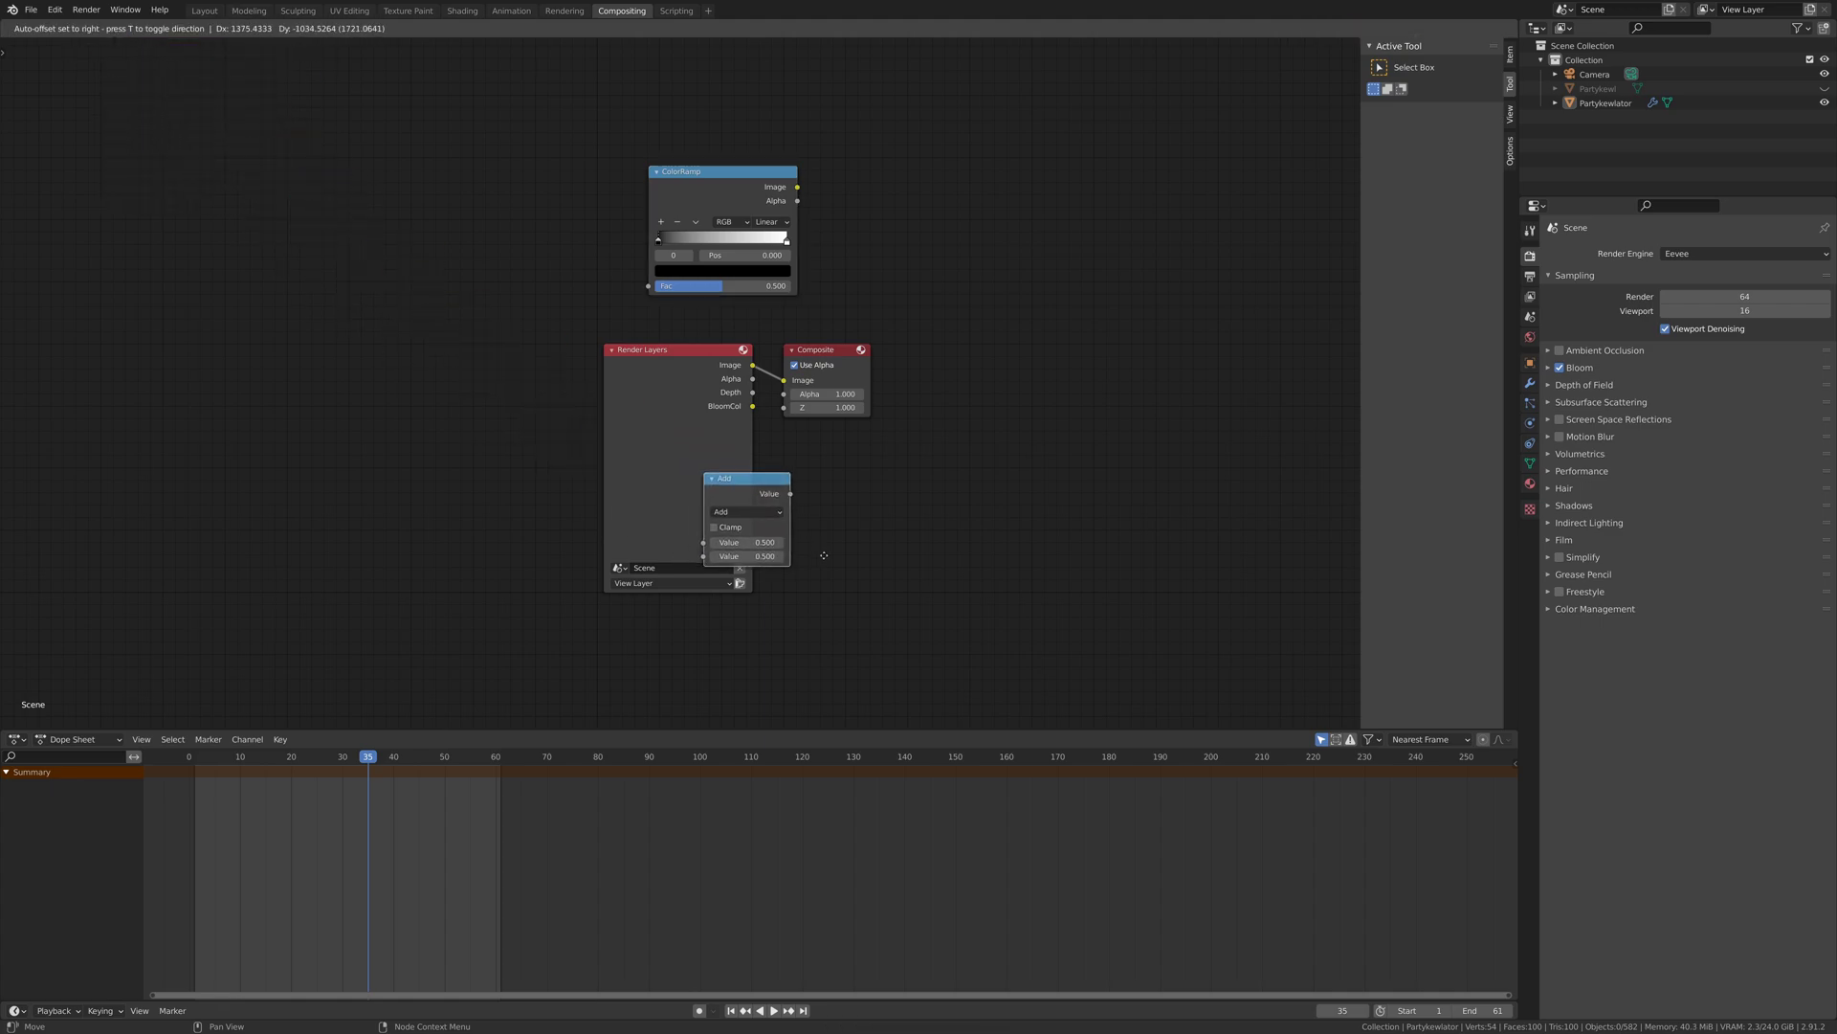
pyautogui.click(912, 562)
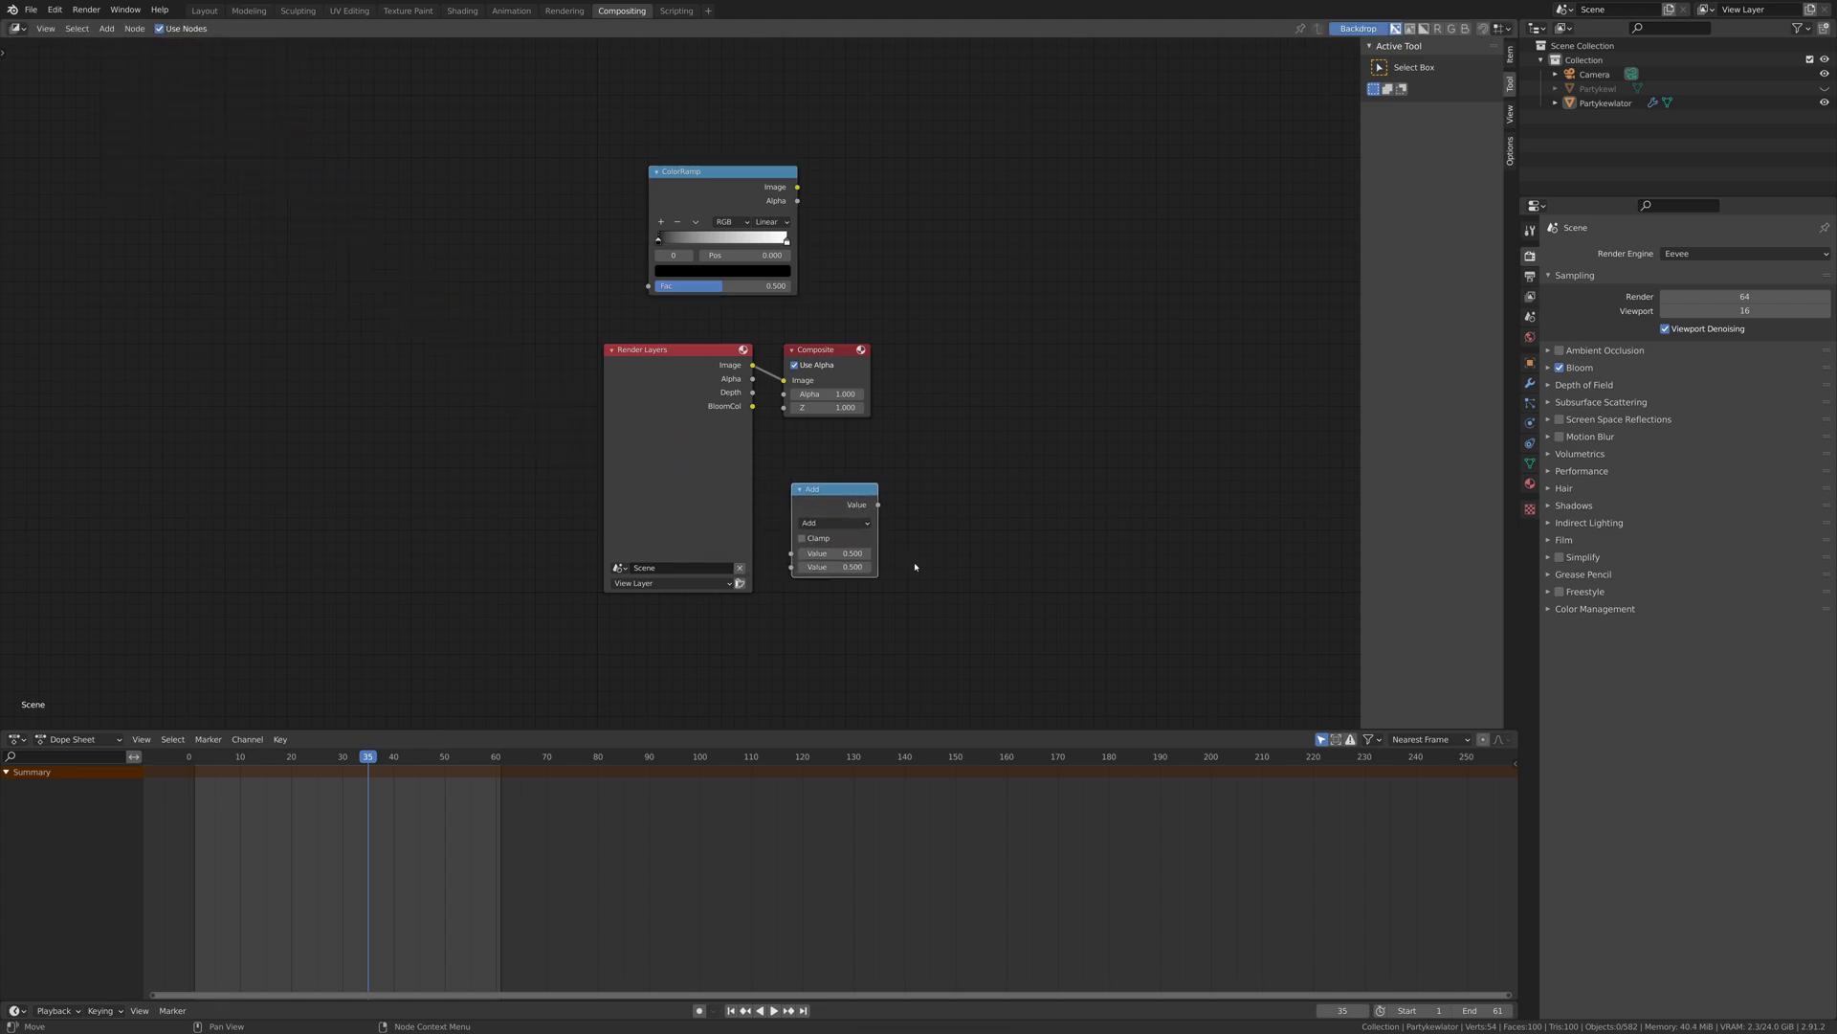
pyautogui.click(106, 28)
pyautogui.click(129, 44)
pyautogui.write('set al')
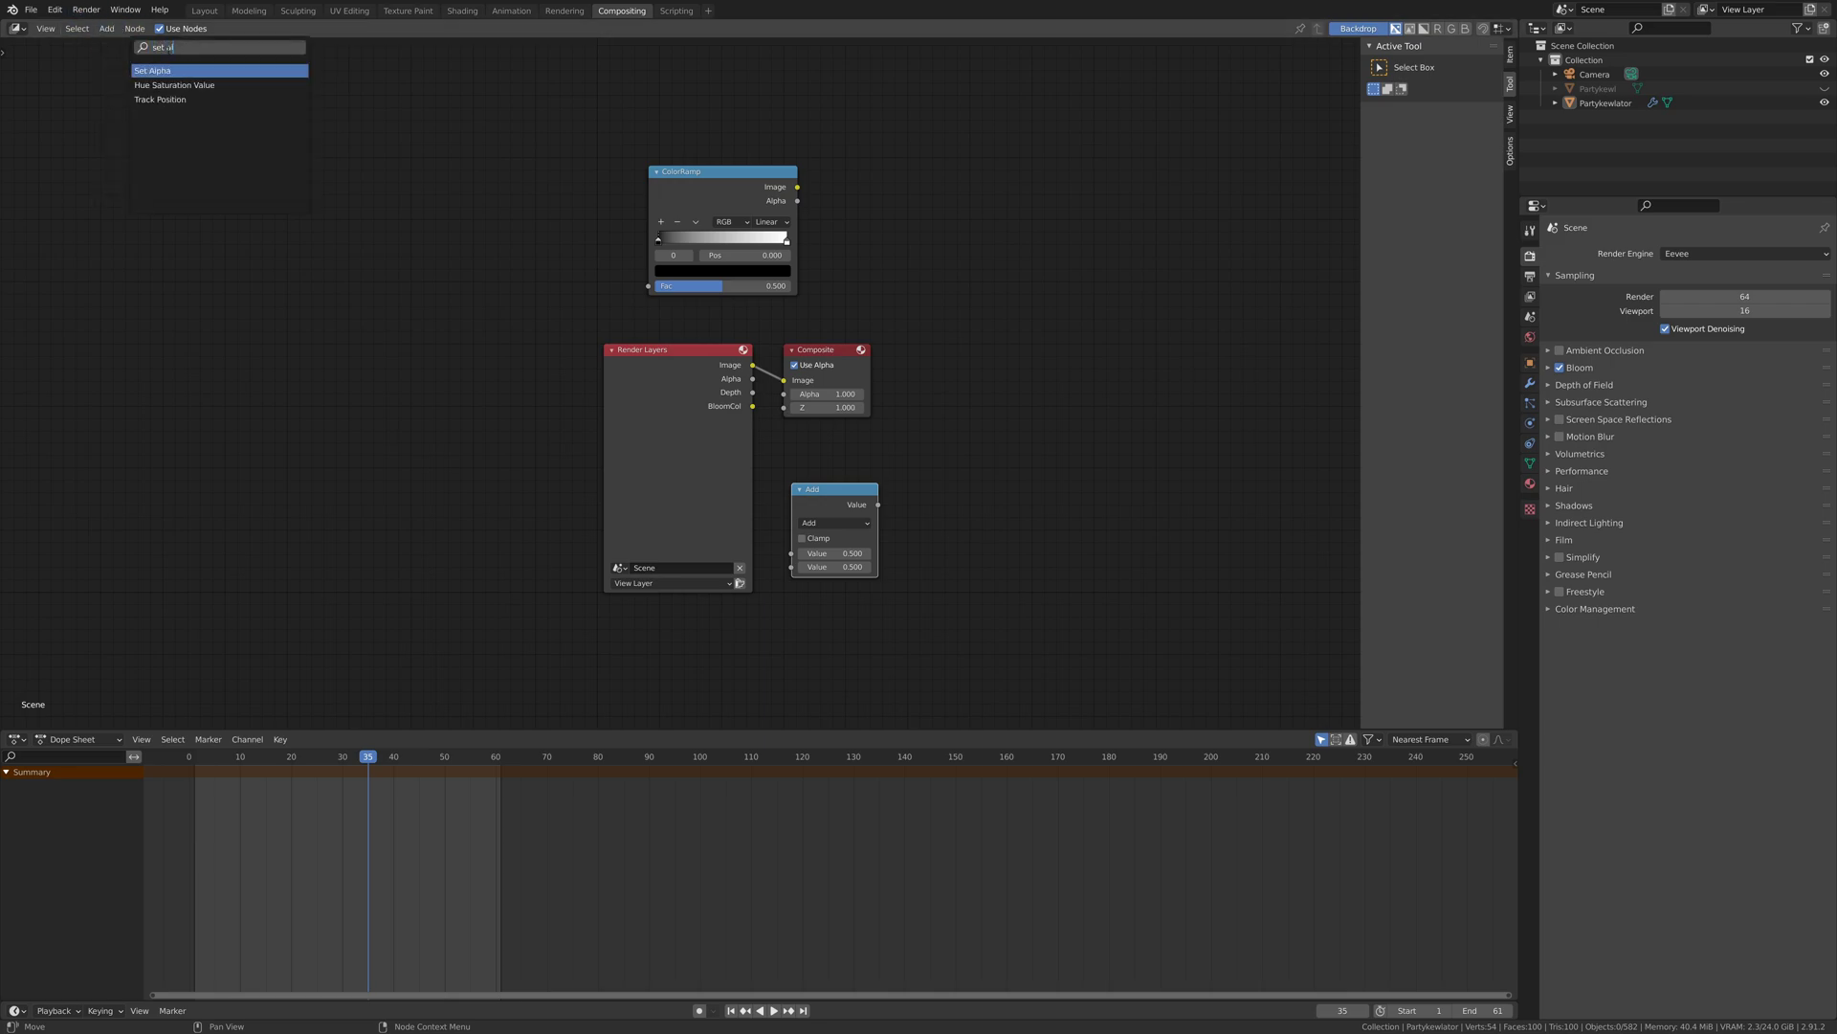
pyautogui.press('Return')
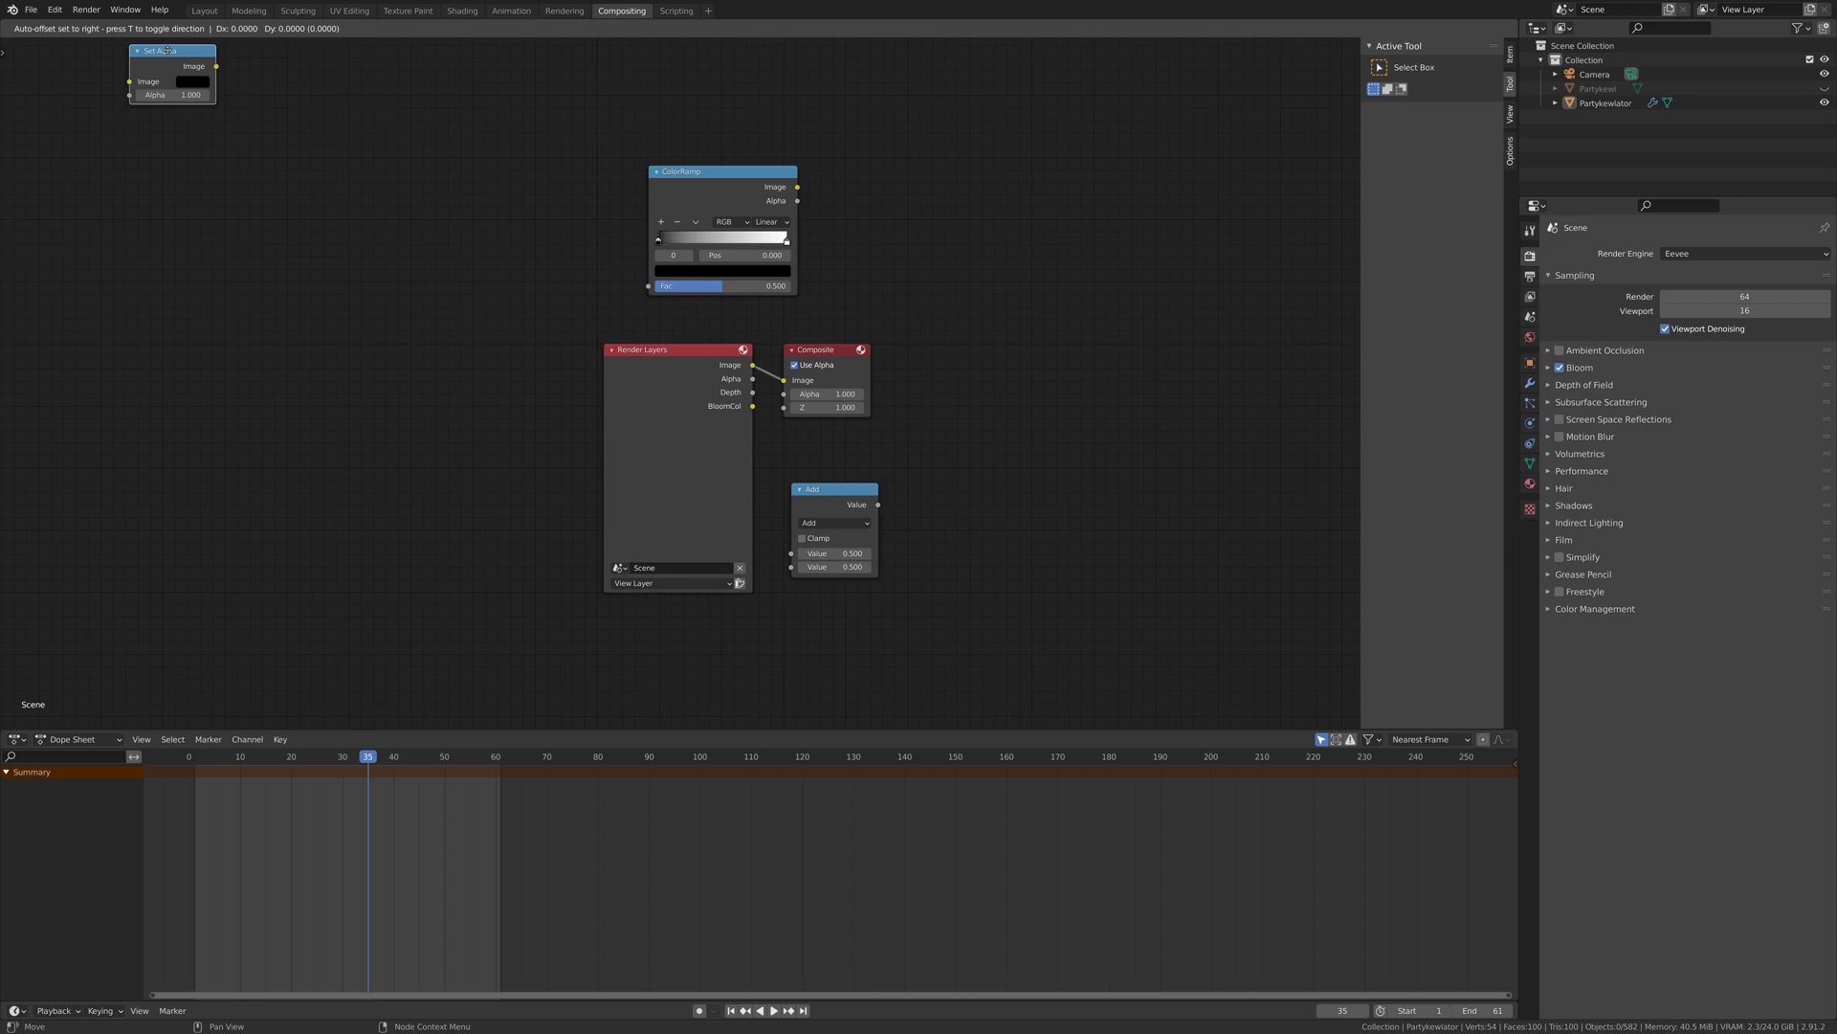
pyautogui.click(1065, 494)
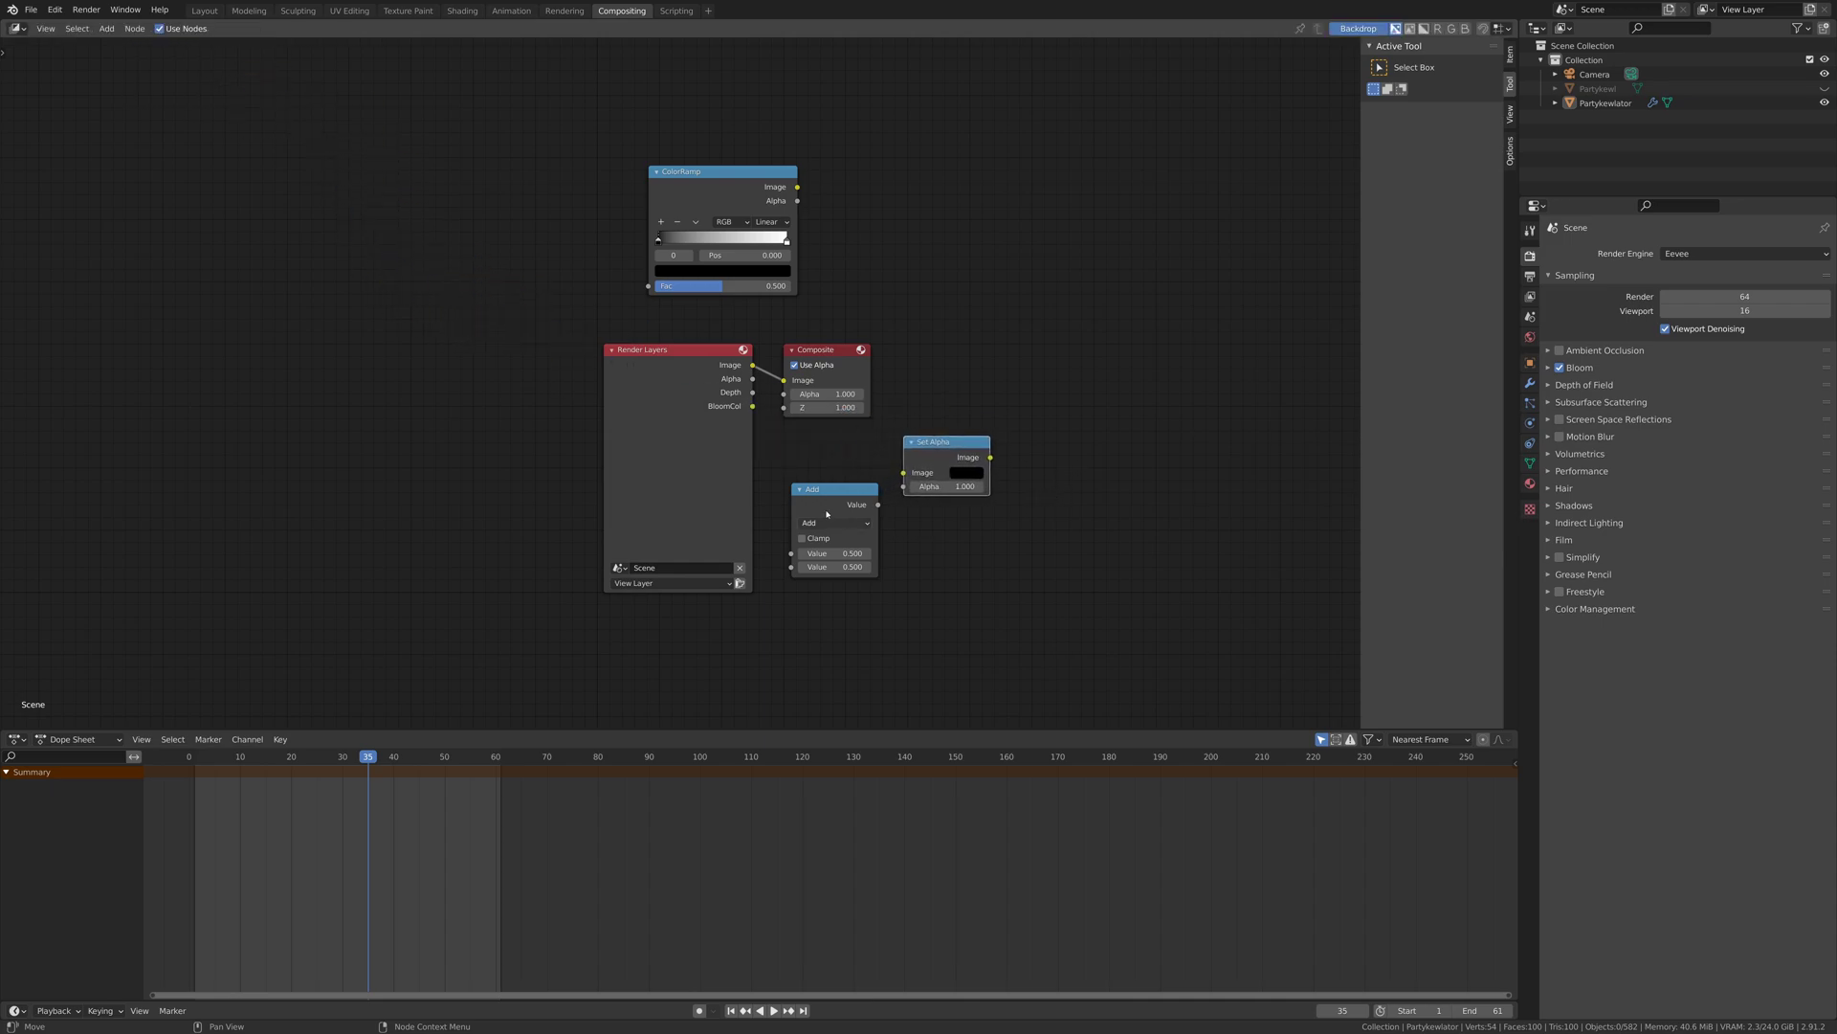
# - Spread the nodes out and connect BloomCol to the ColorRamp Fac input
pyautogui.moveTo(828, 359); pyautogui.dragTo(1150, 335)
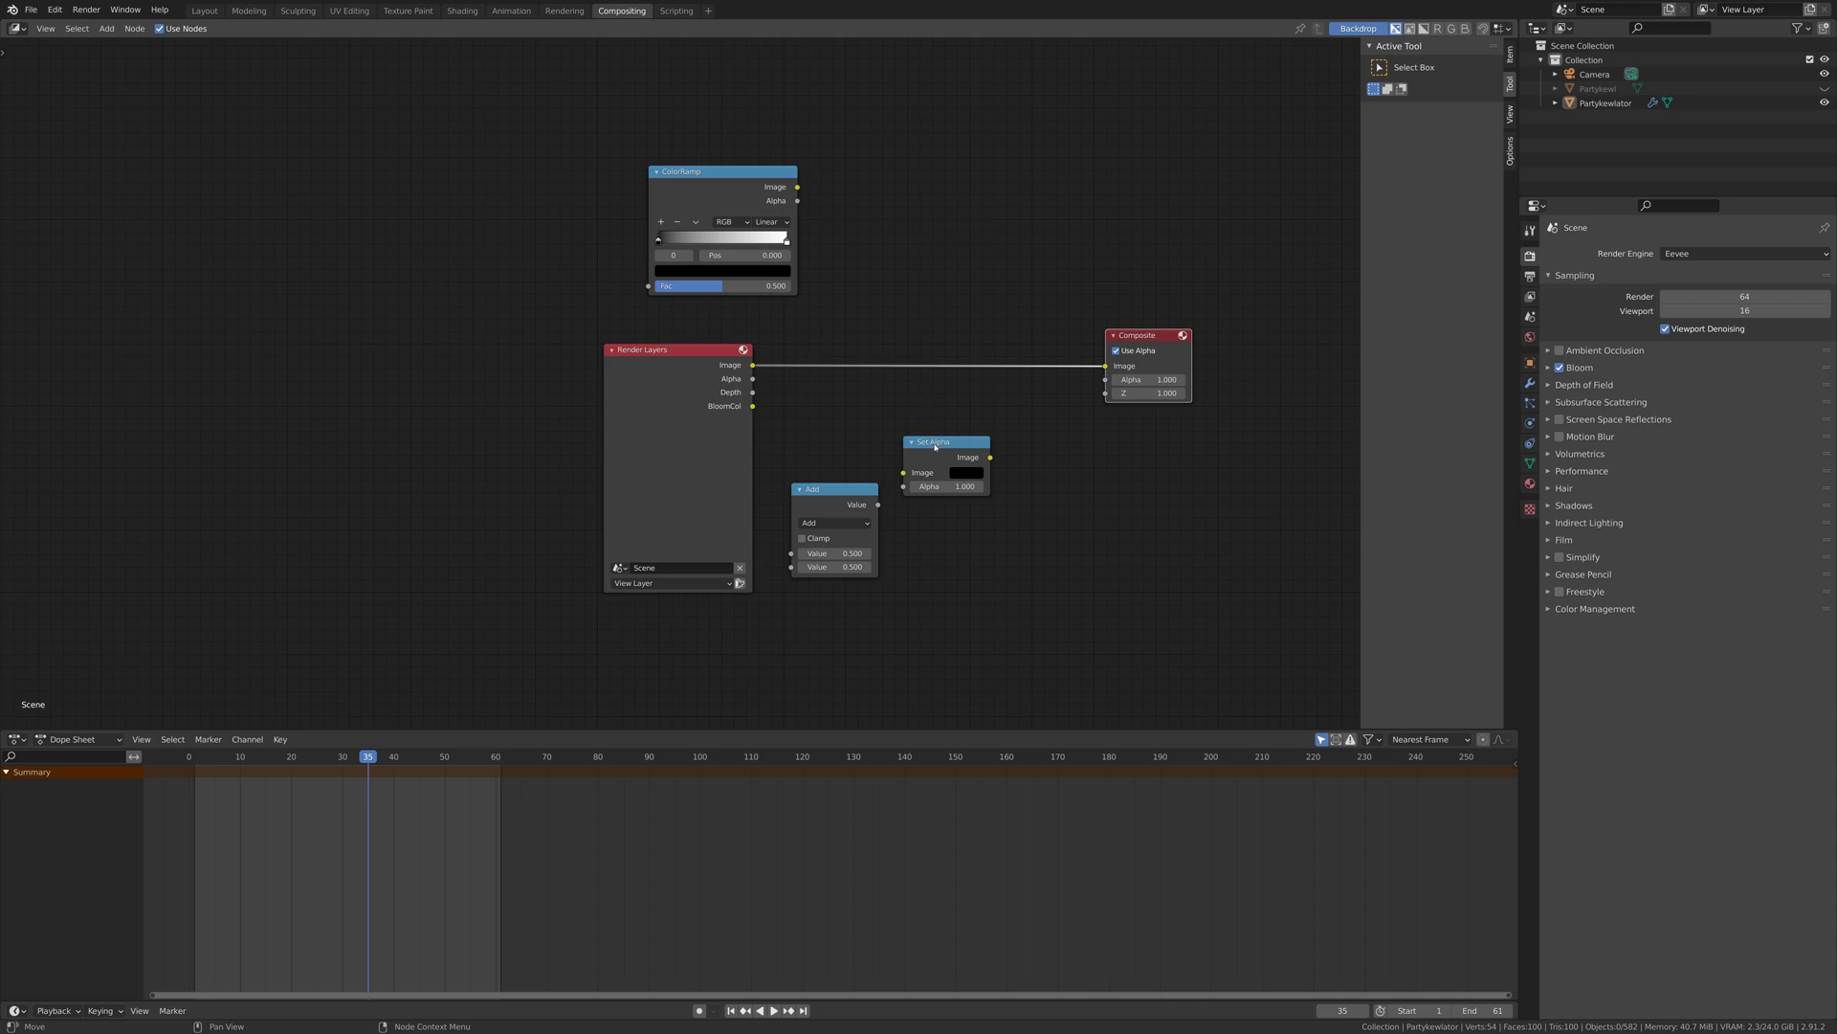
pyautogui.moveTo(935, 446); pyautogui.dragTo(1155, 459)
pyautogui.moveTo(833, 491); pyautogui.dragTo(1075, 537)
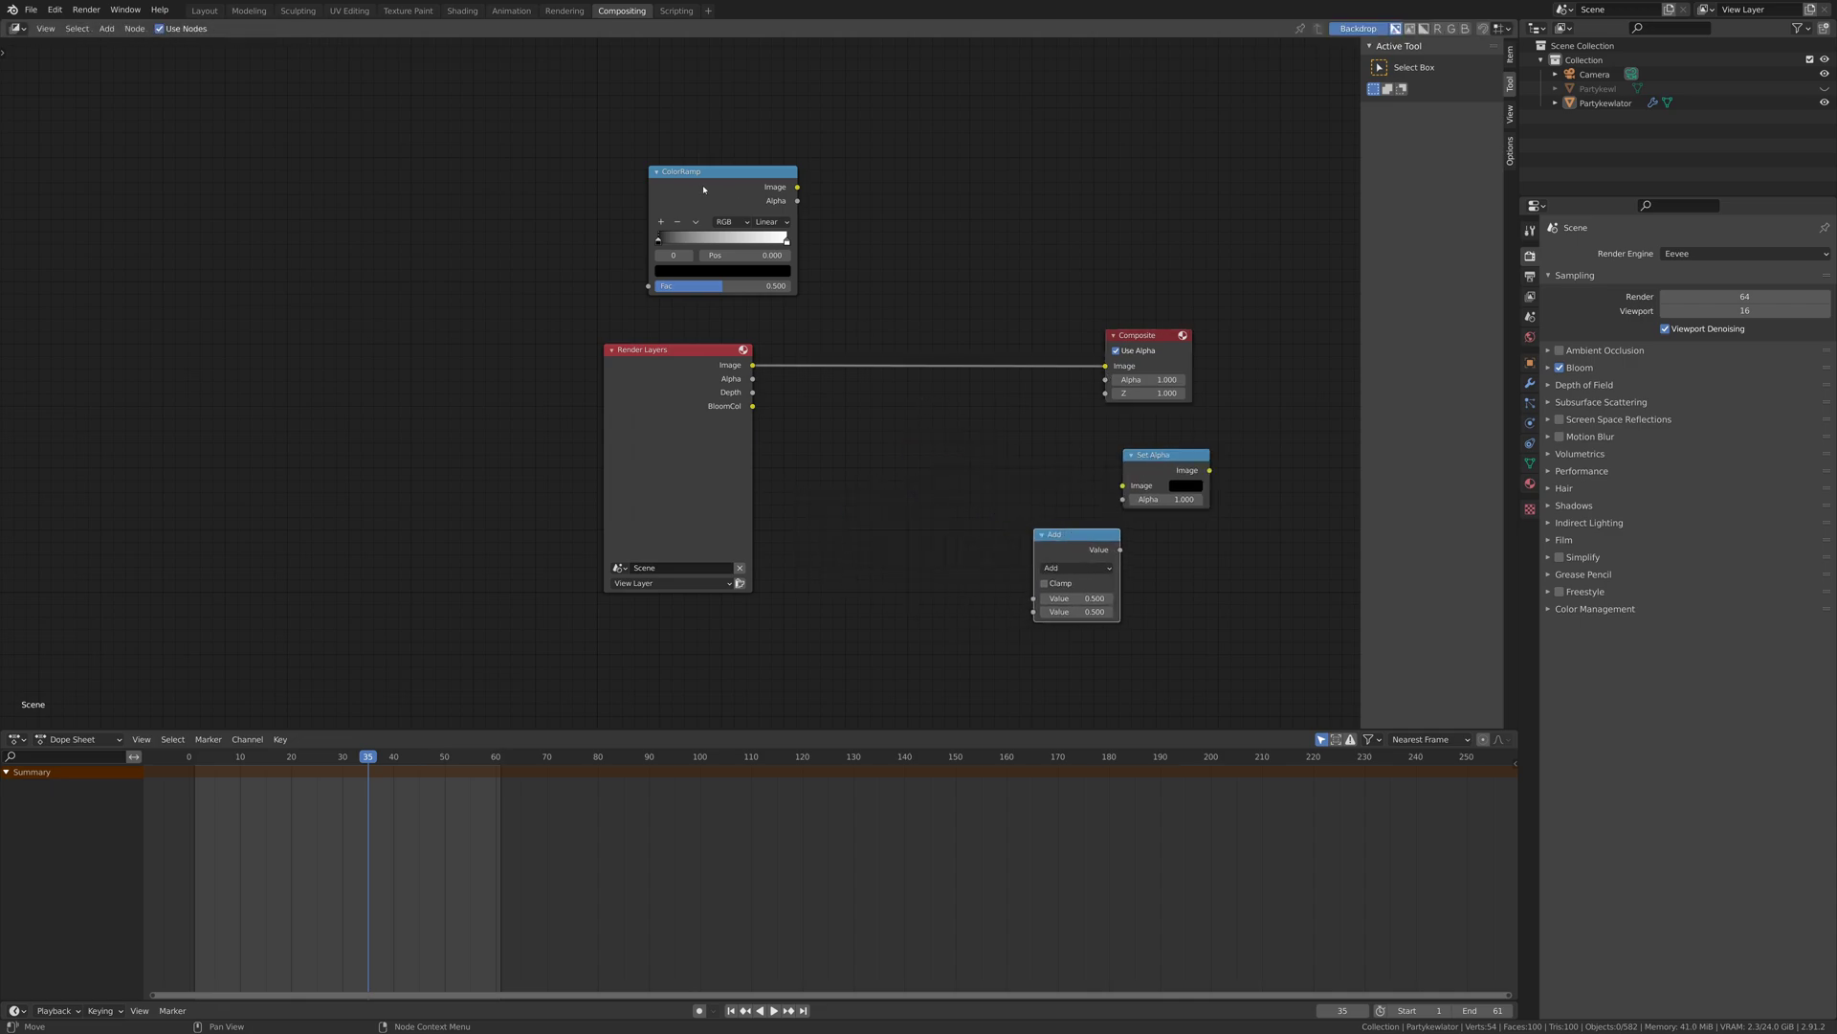
pyautogui.moveTo(703, 188); pyautogui.dragTo(879, 464)
pyautogui.moveTo(753, 408); pyautogui.dragTo(823, 561)
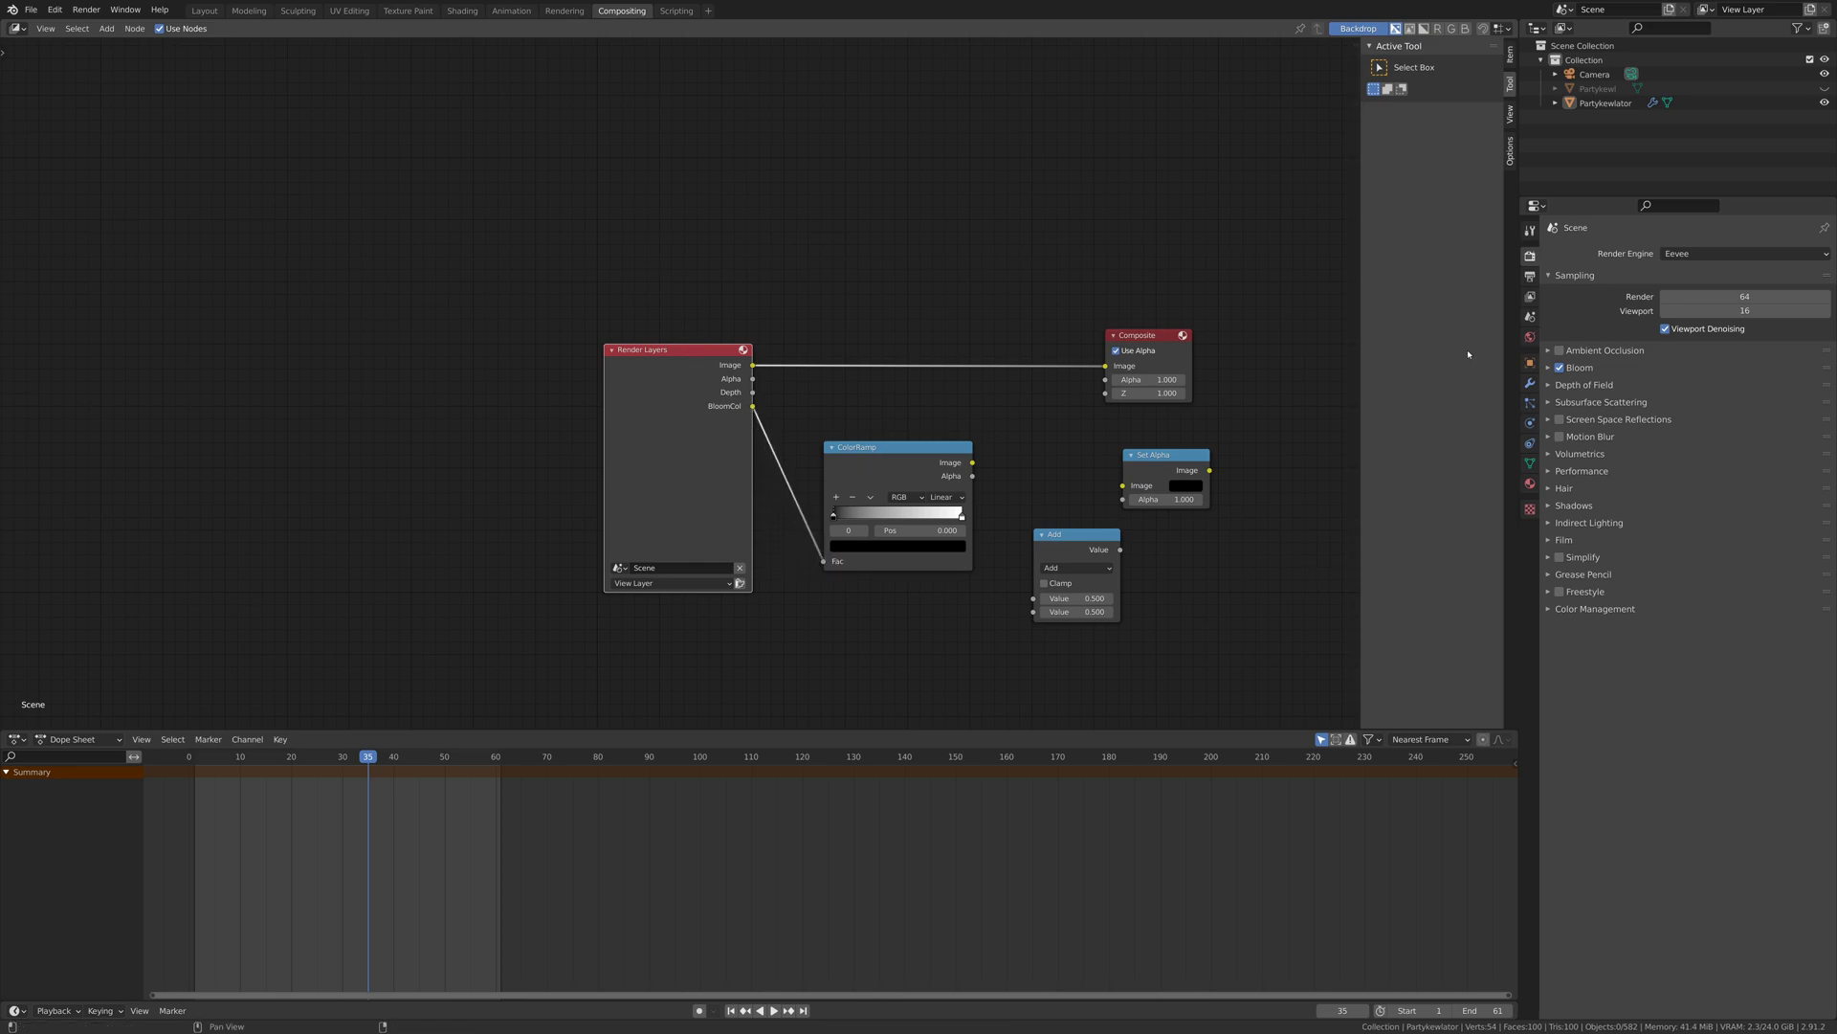
pyautogui.click(1531, 297)
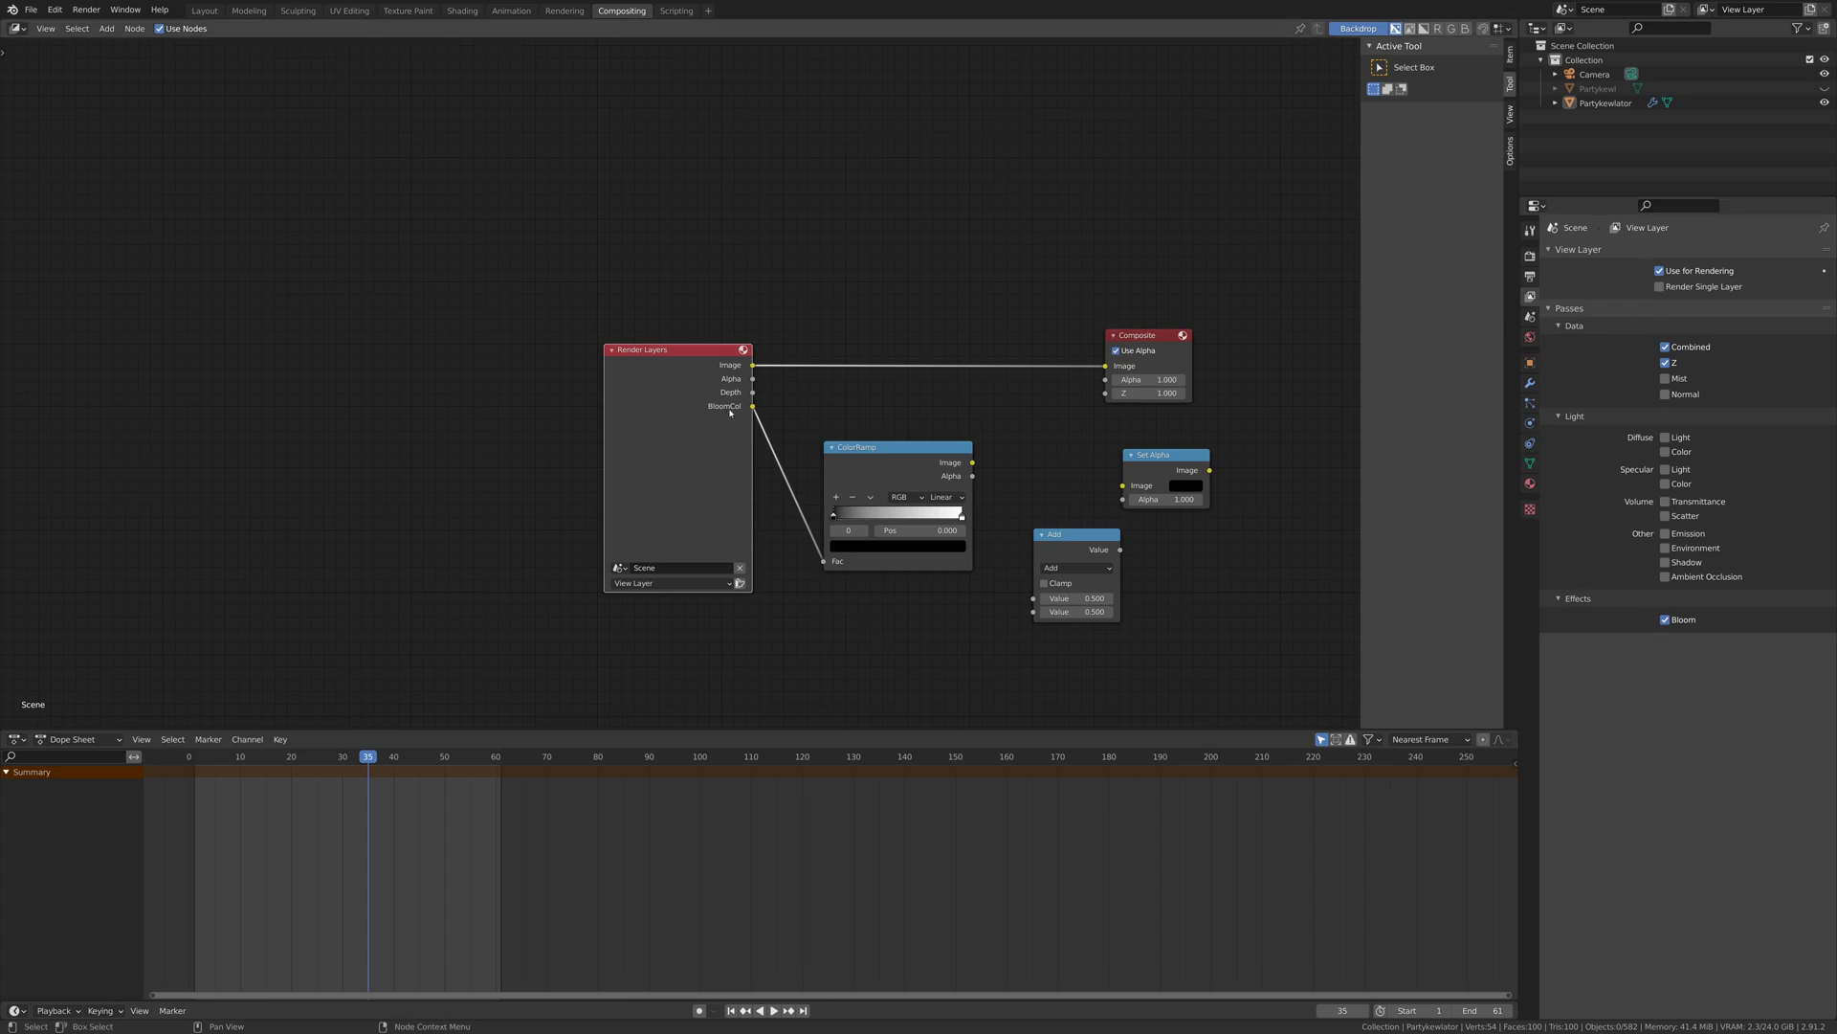
# - Feed the ColorRamp Image and render Alpha into the Add node's two Value inputs
pyautogui.click(873, 455)
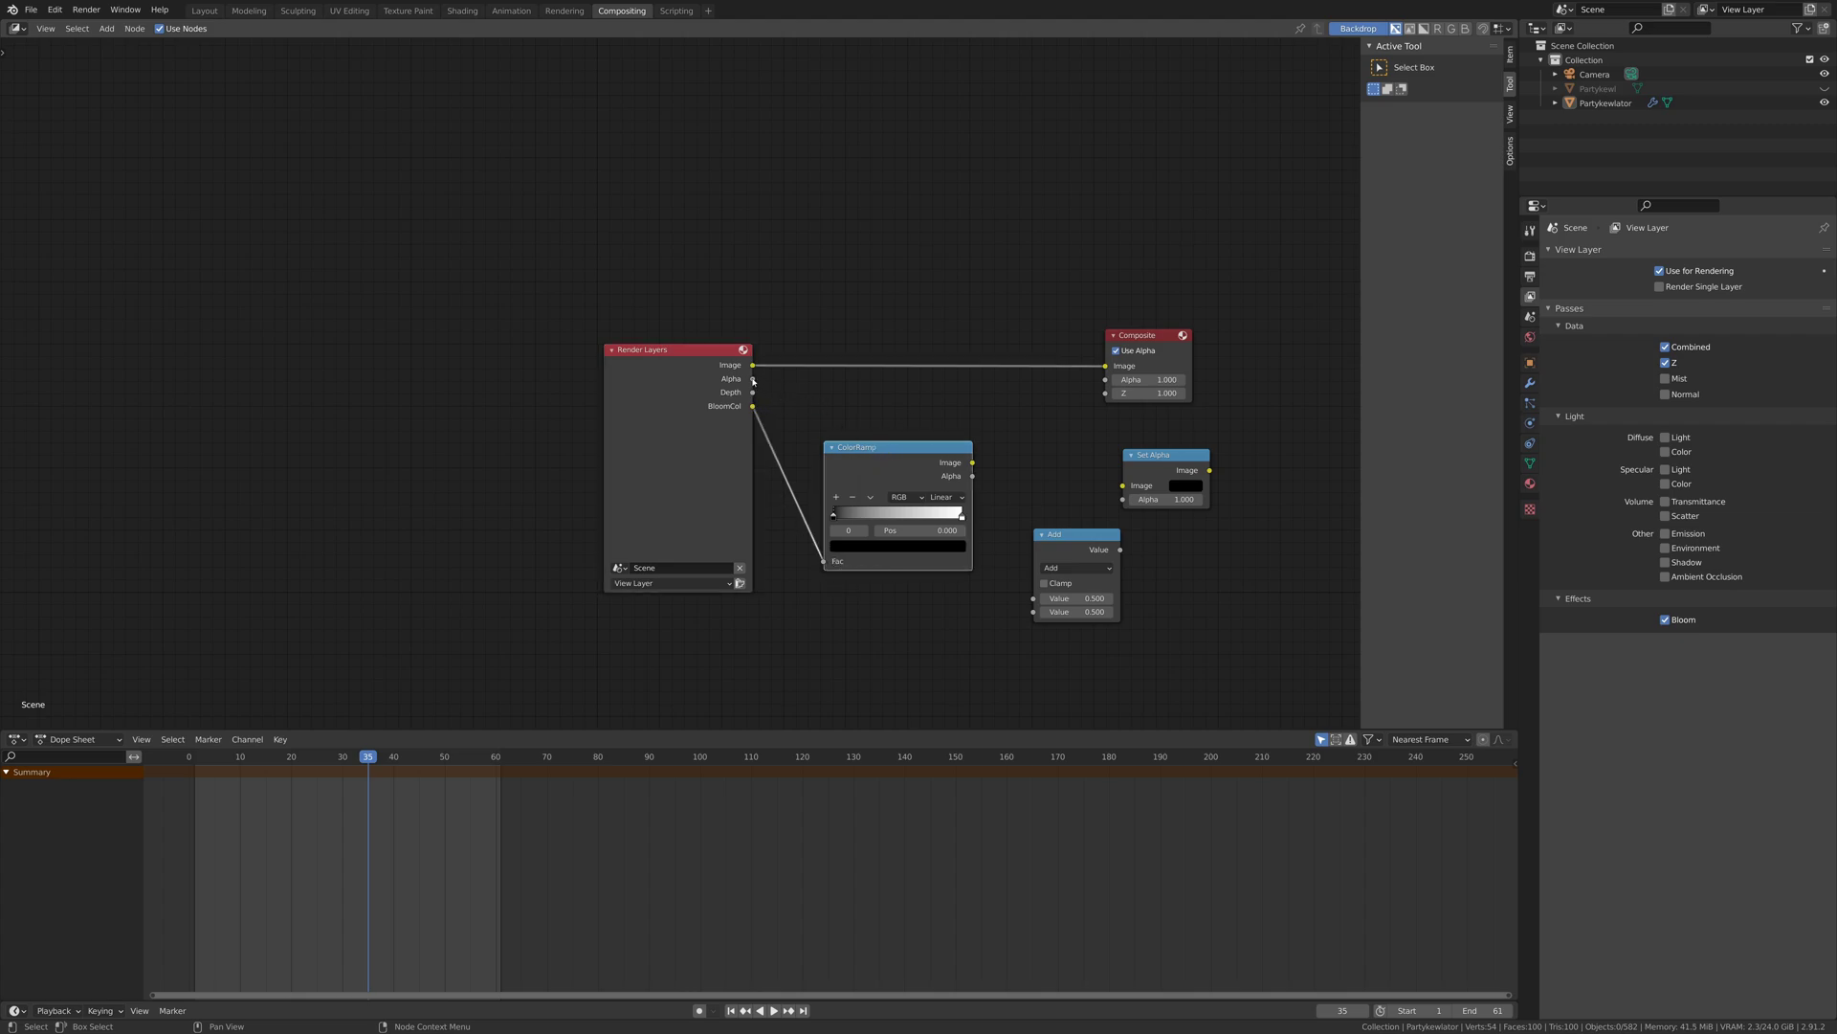
pyautogui.moveTo(1079, 538); pyautogui.dragTo(1004, 256)
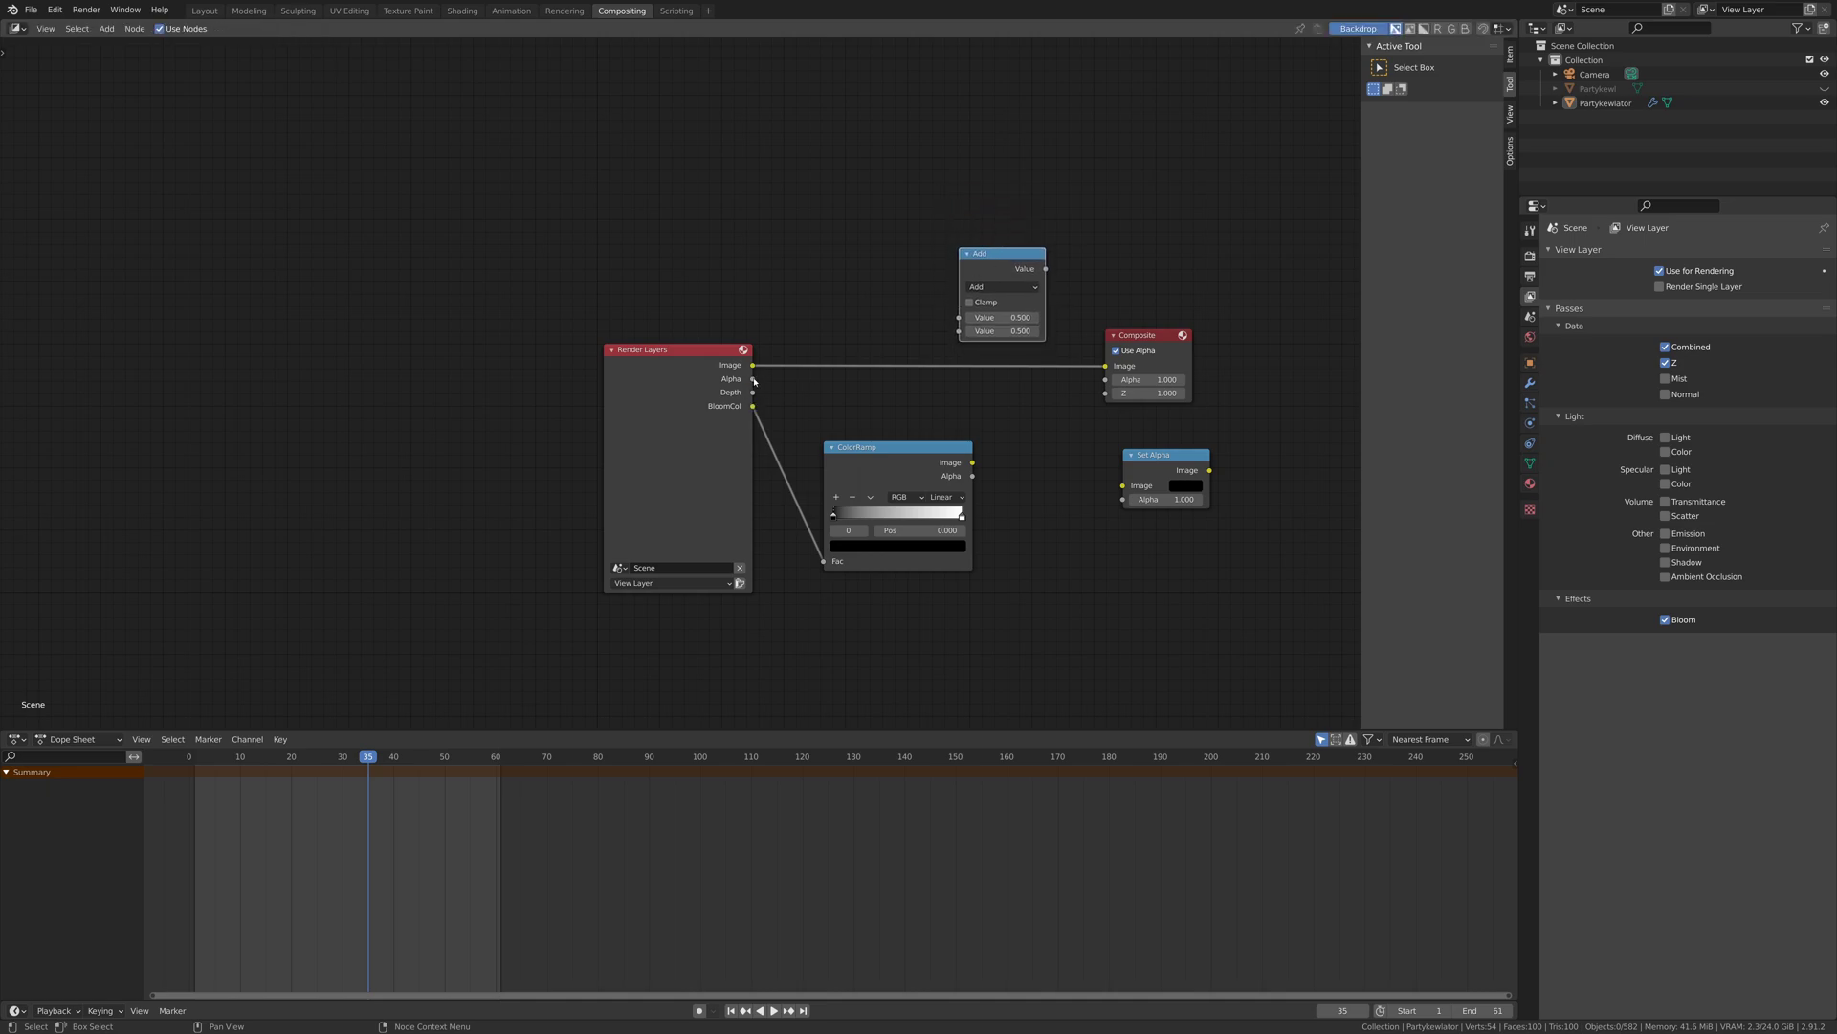
pyautogui.moveTo(972, 463); pyautogui.dragTo(958, 331)
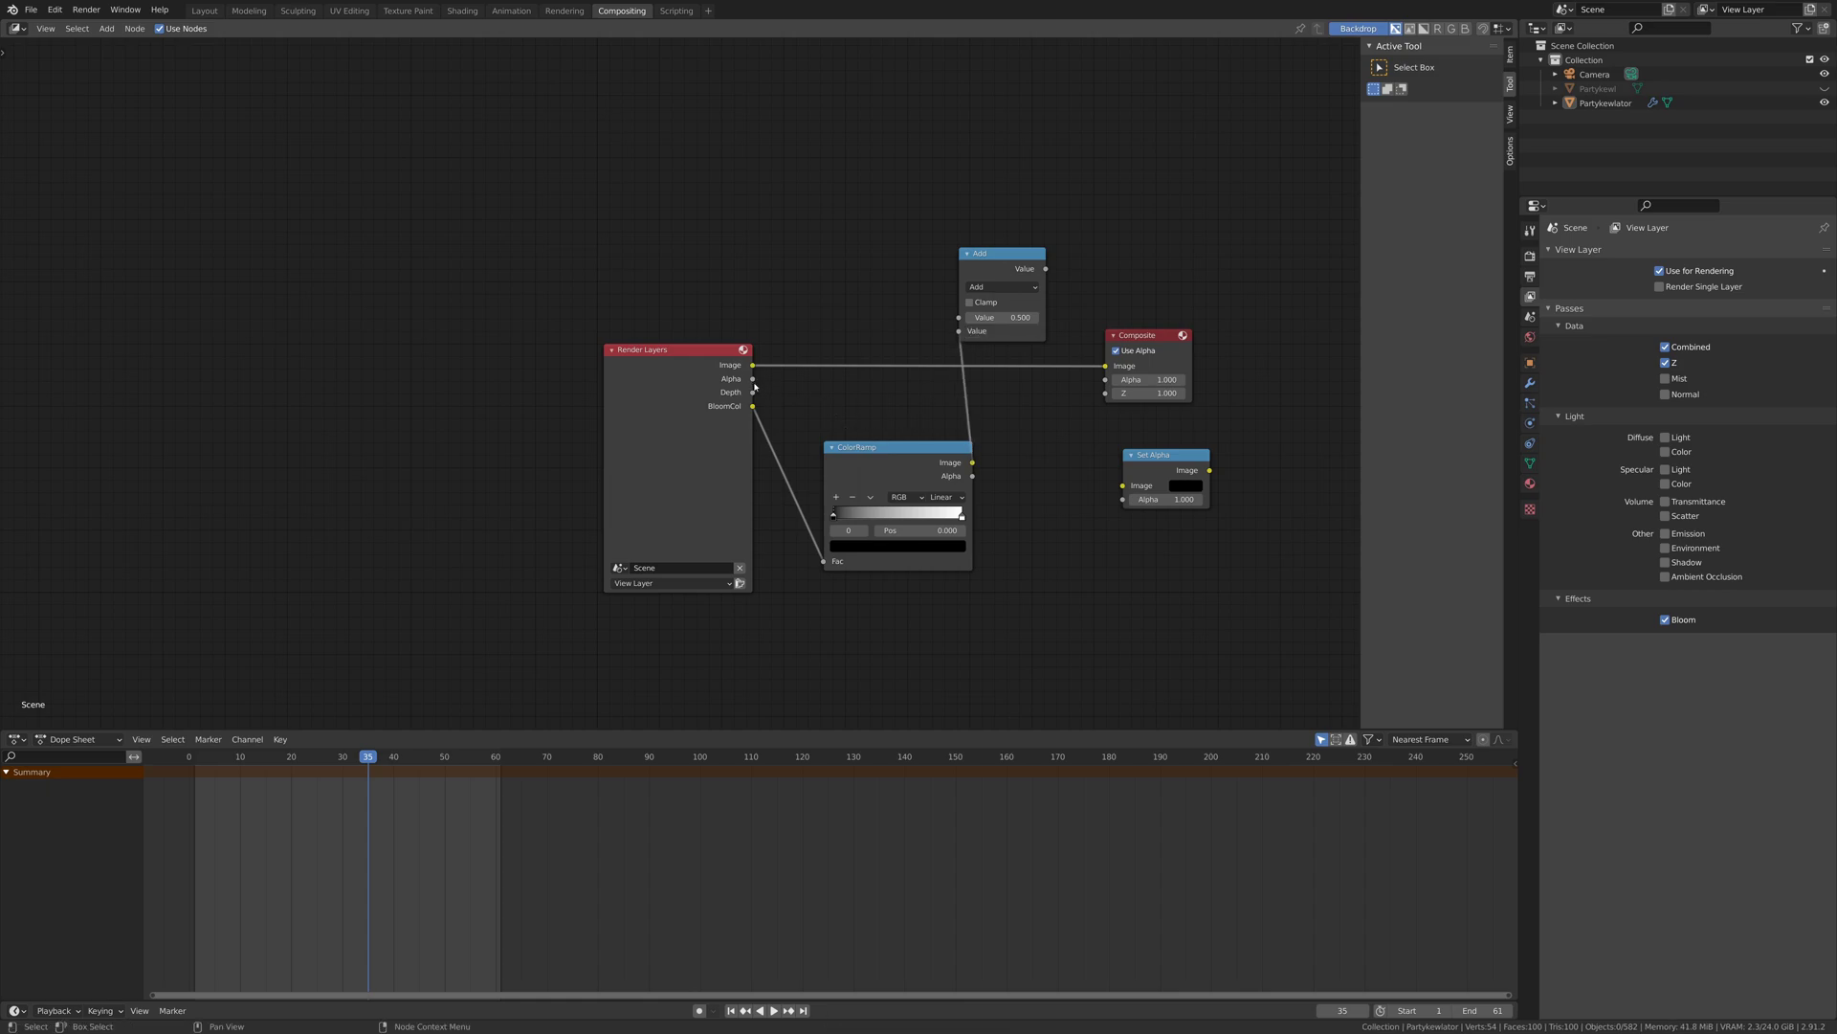
pyautogui.moveTo(754, 380); pyautogui.dragTo(959, 318)
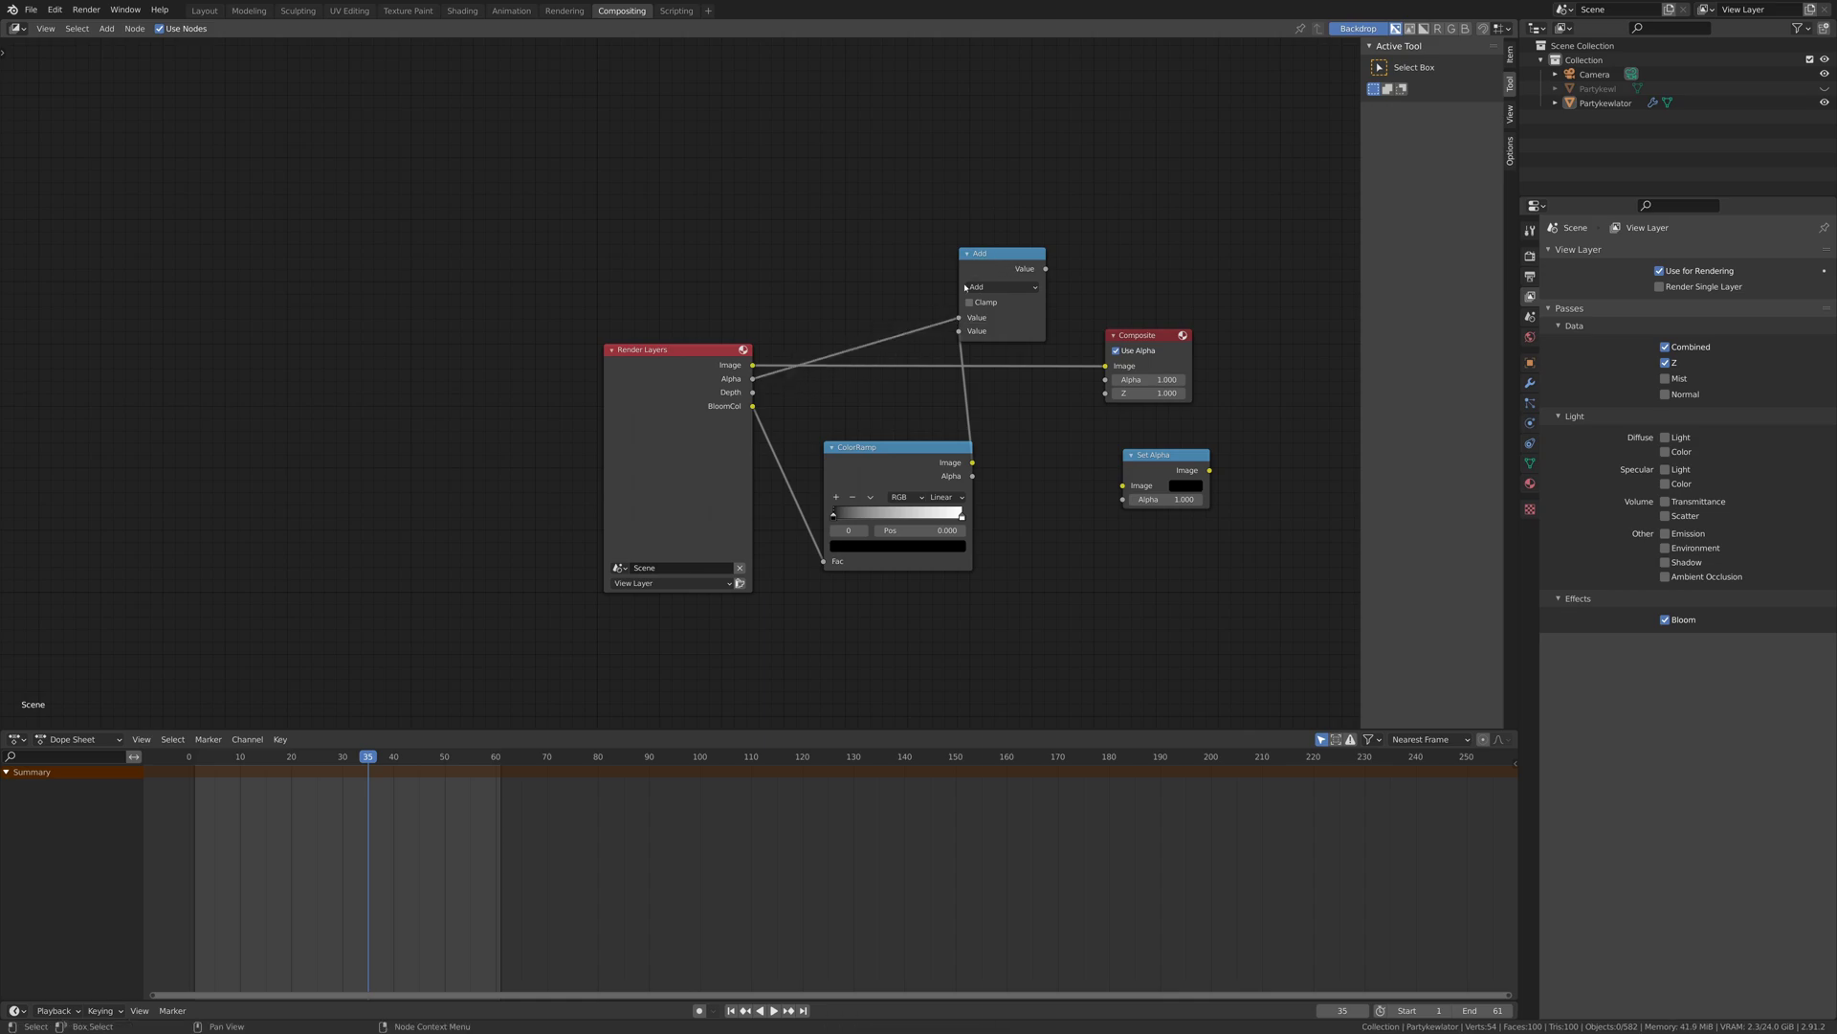
# - Drive Set Alpha's Alpha from Add, pass render Image through Set Alpha to Composite, and tidy the layout
pyautogui.moveTo(883, 457); pyautogui.dragTo(892, 564)
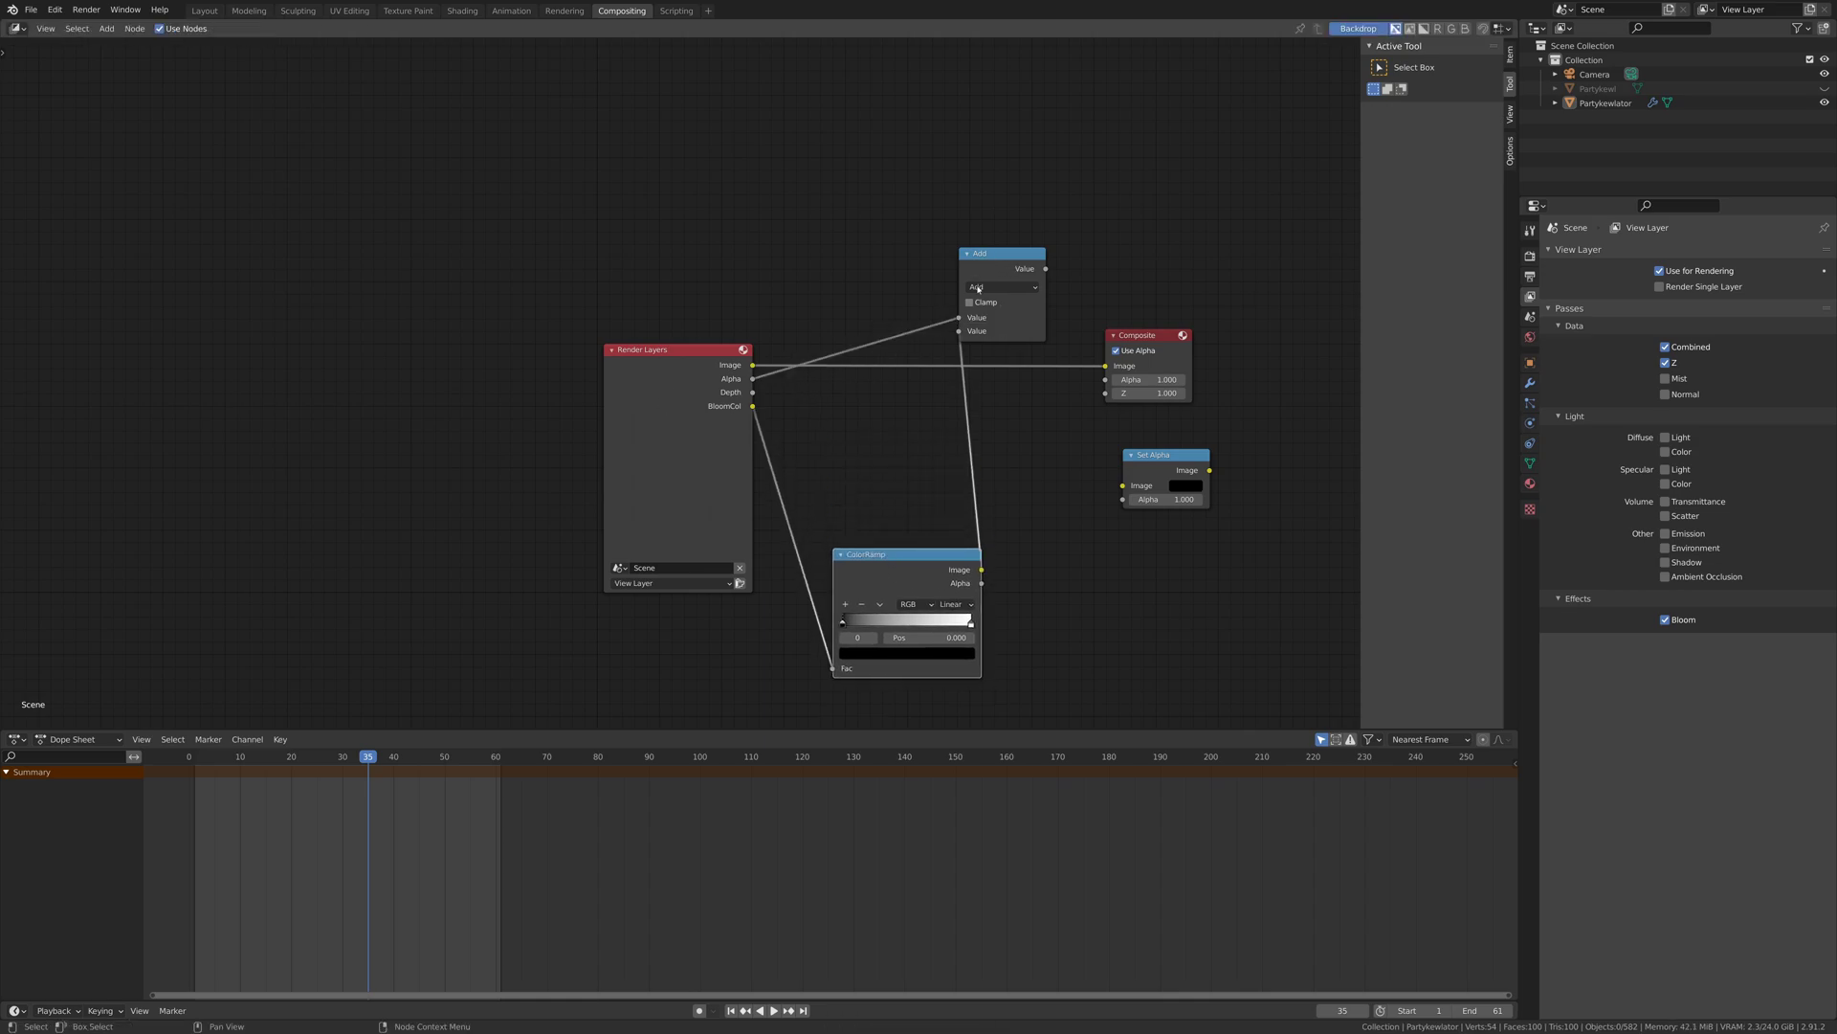
pyautogui.moveTo(996, 261); pyautogui.dragTo(1010, 400)
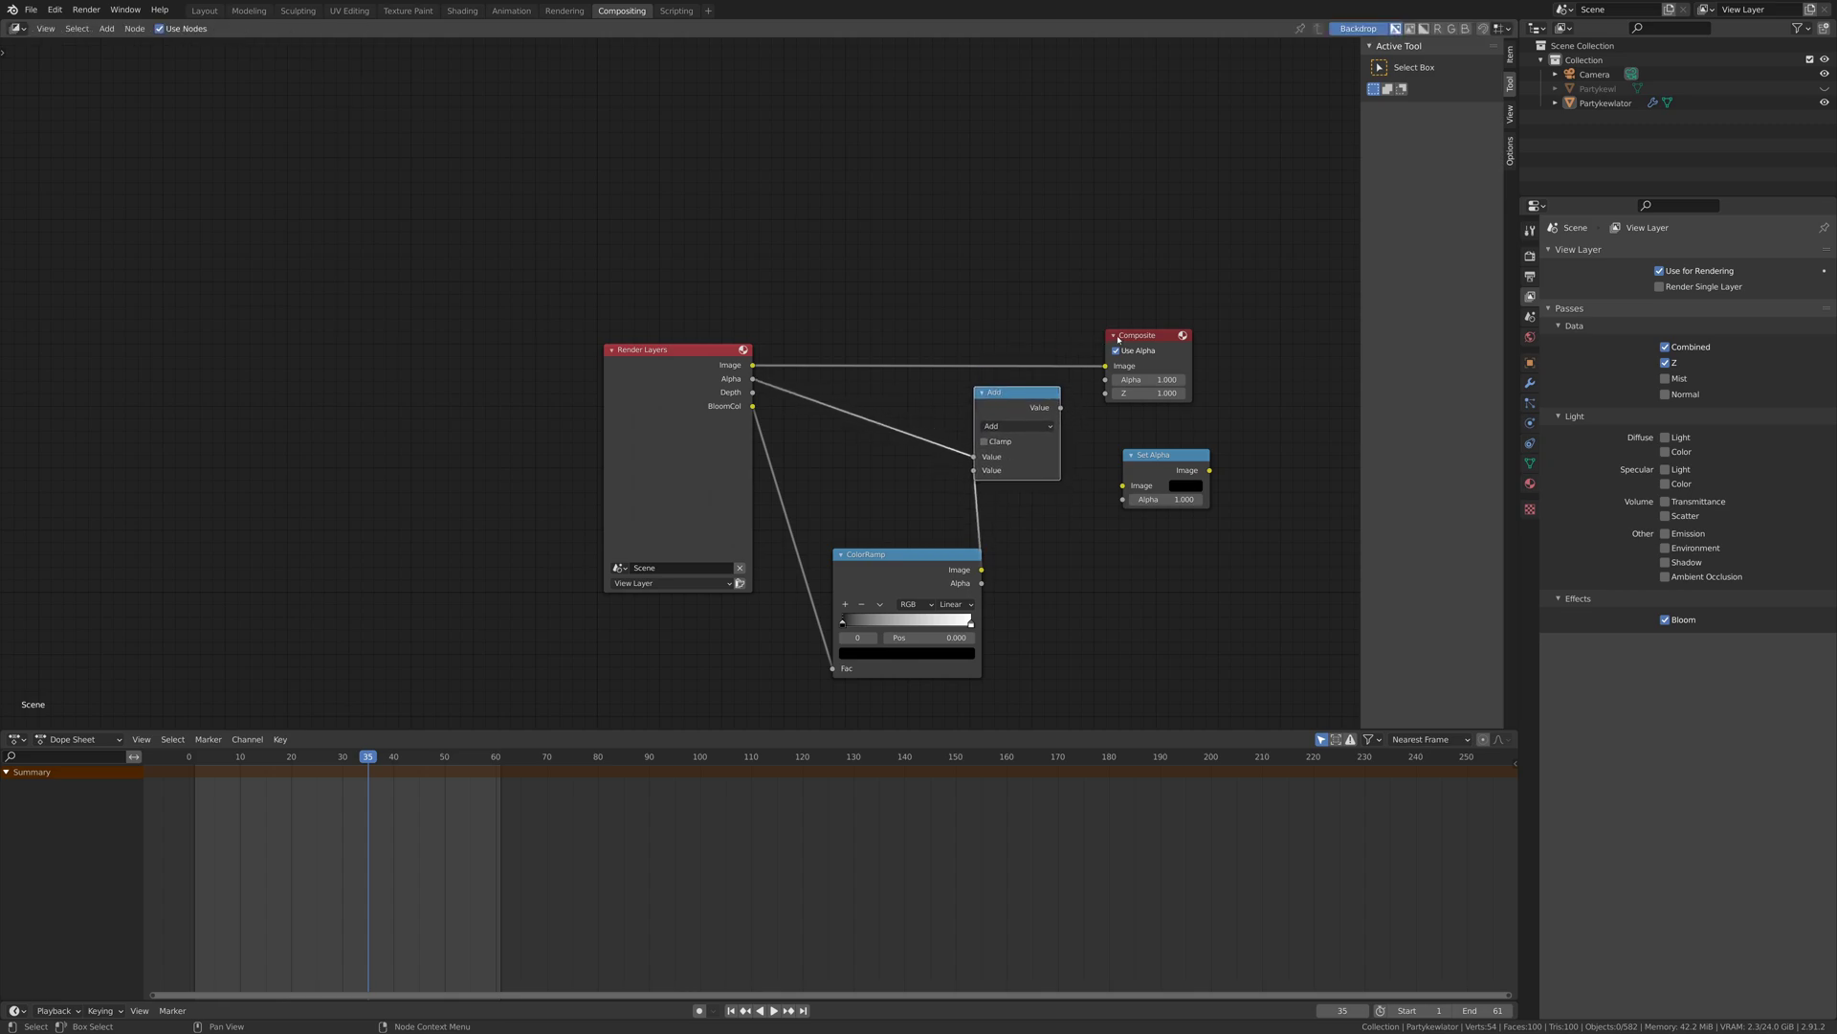
pyautogui.moveTo(1119, 339); pyautogui.dragTo(1271, 341)
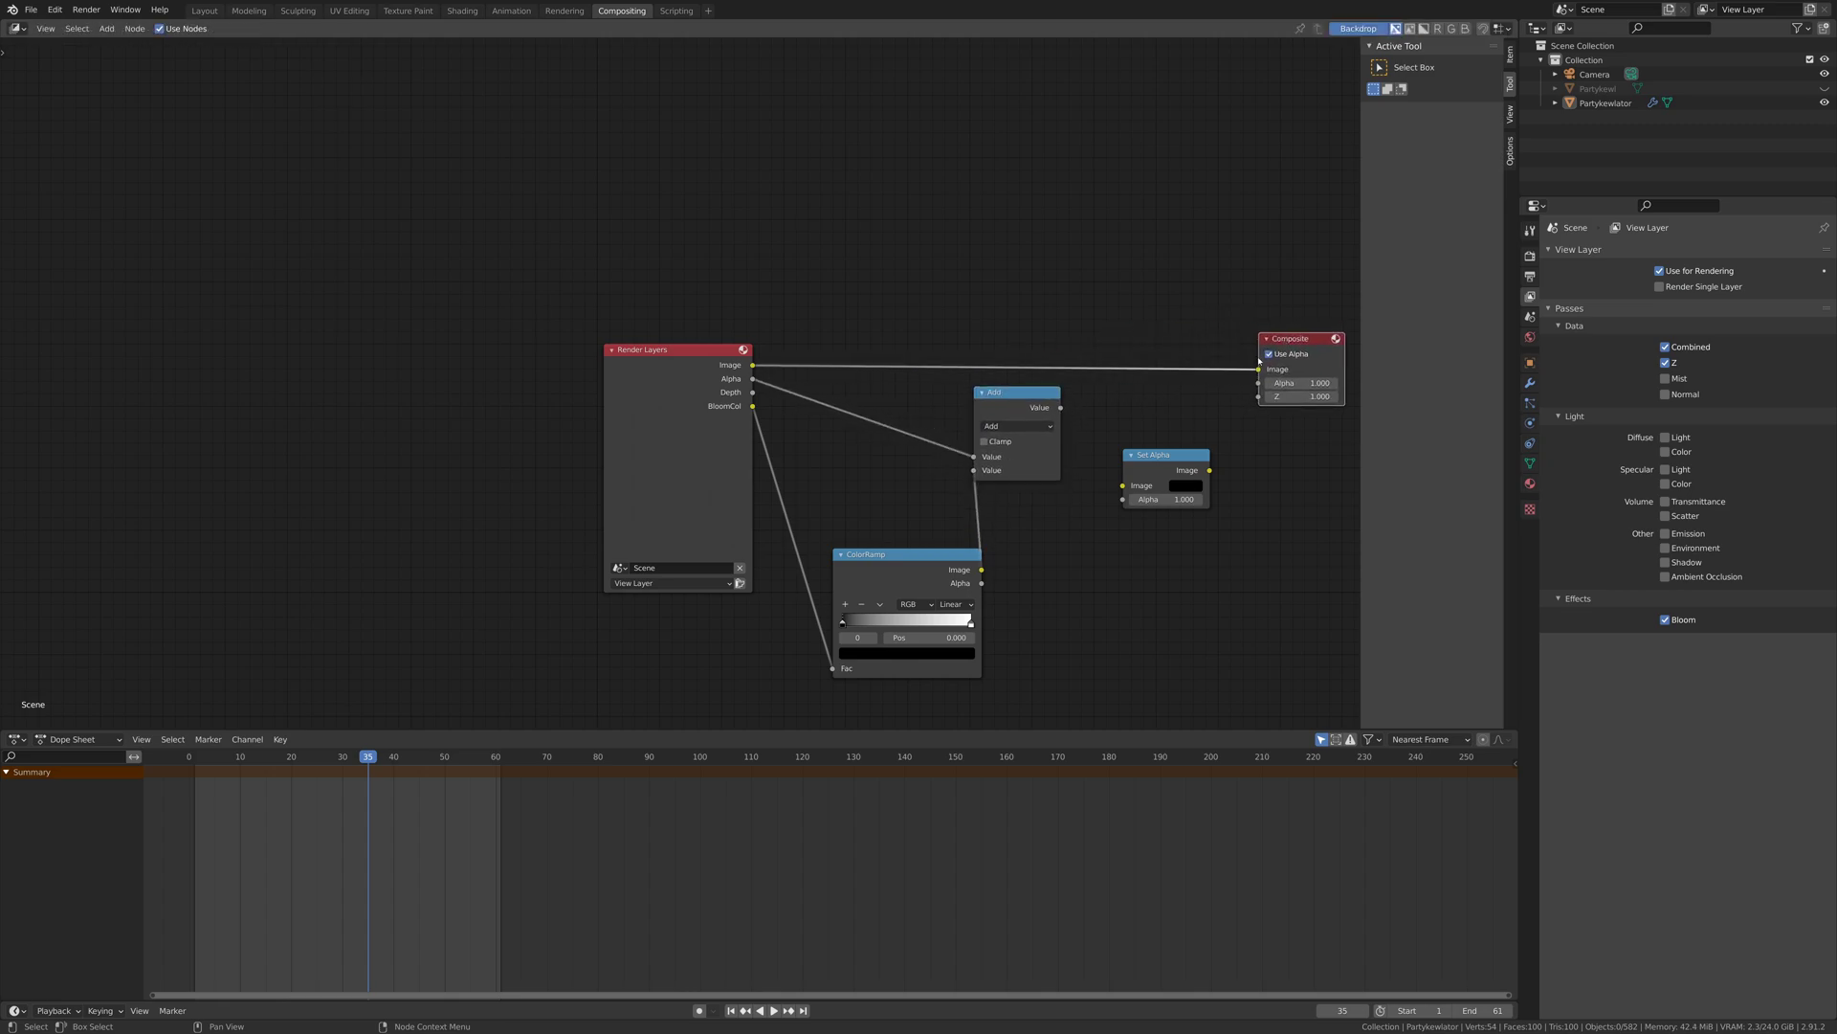
pyautogui.moveTo(1174, 452); pyautogui.dragTo(1155, 272)
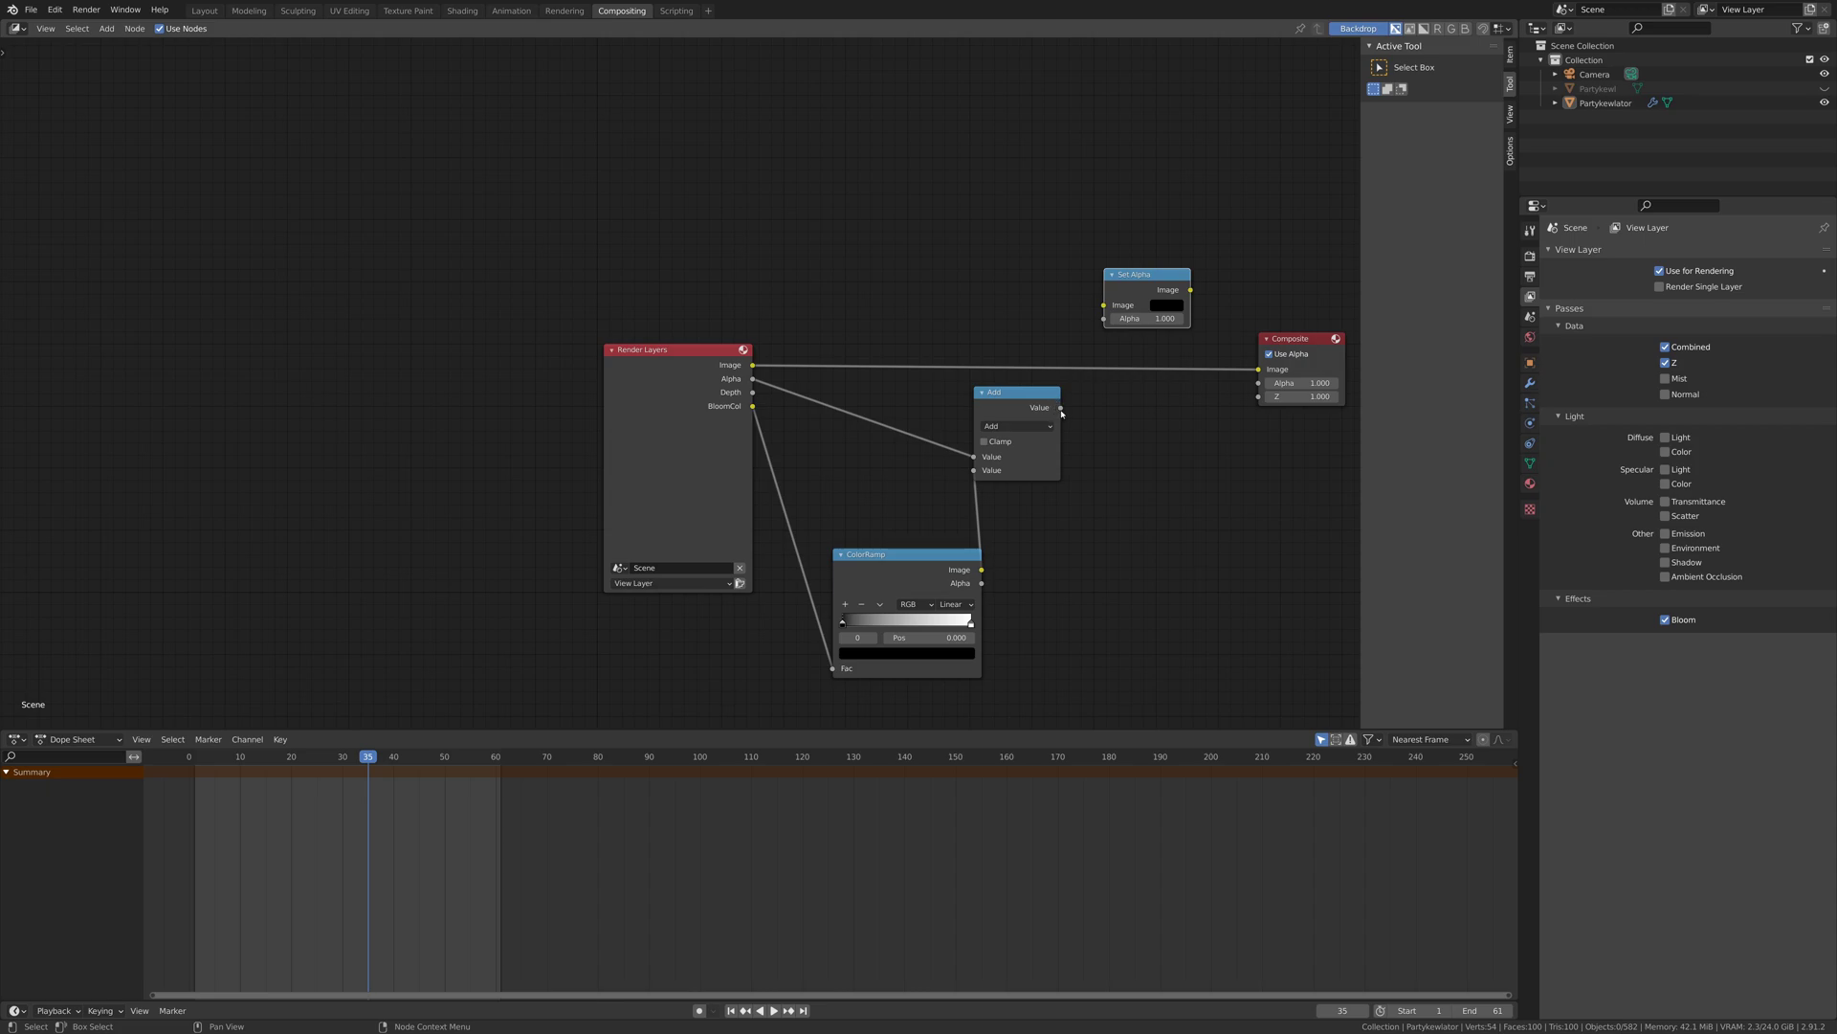
pyautogui.moveTo(1062, 408); pyautogui.dragTo(1119, 317)
pyautogui.moveTo(754, 366); pyautogui.dragTo(1102, 305)
pyautogui.moveTo(1179, 404); pyautogui.dragTo(955, 398, button='middle')
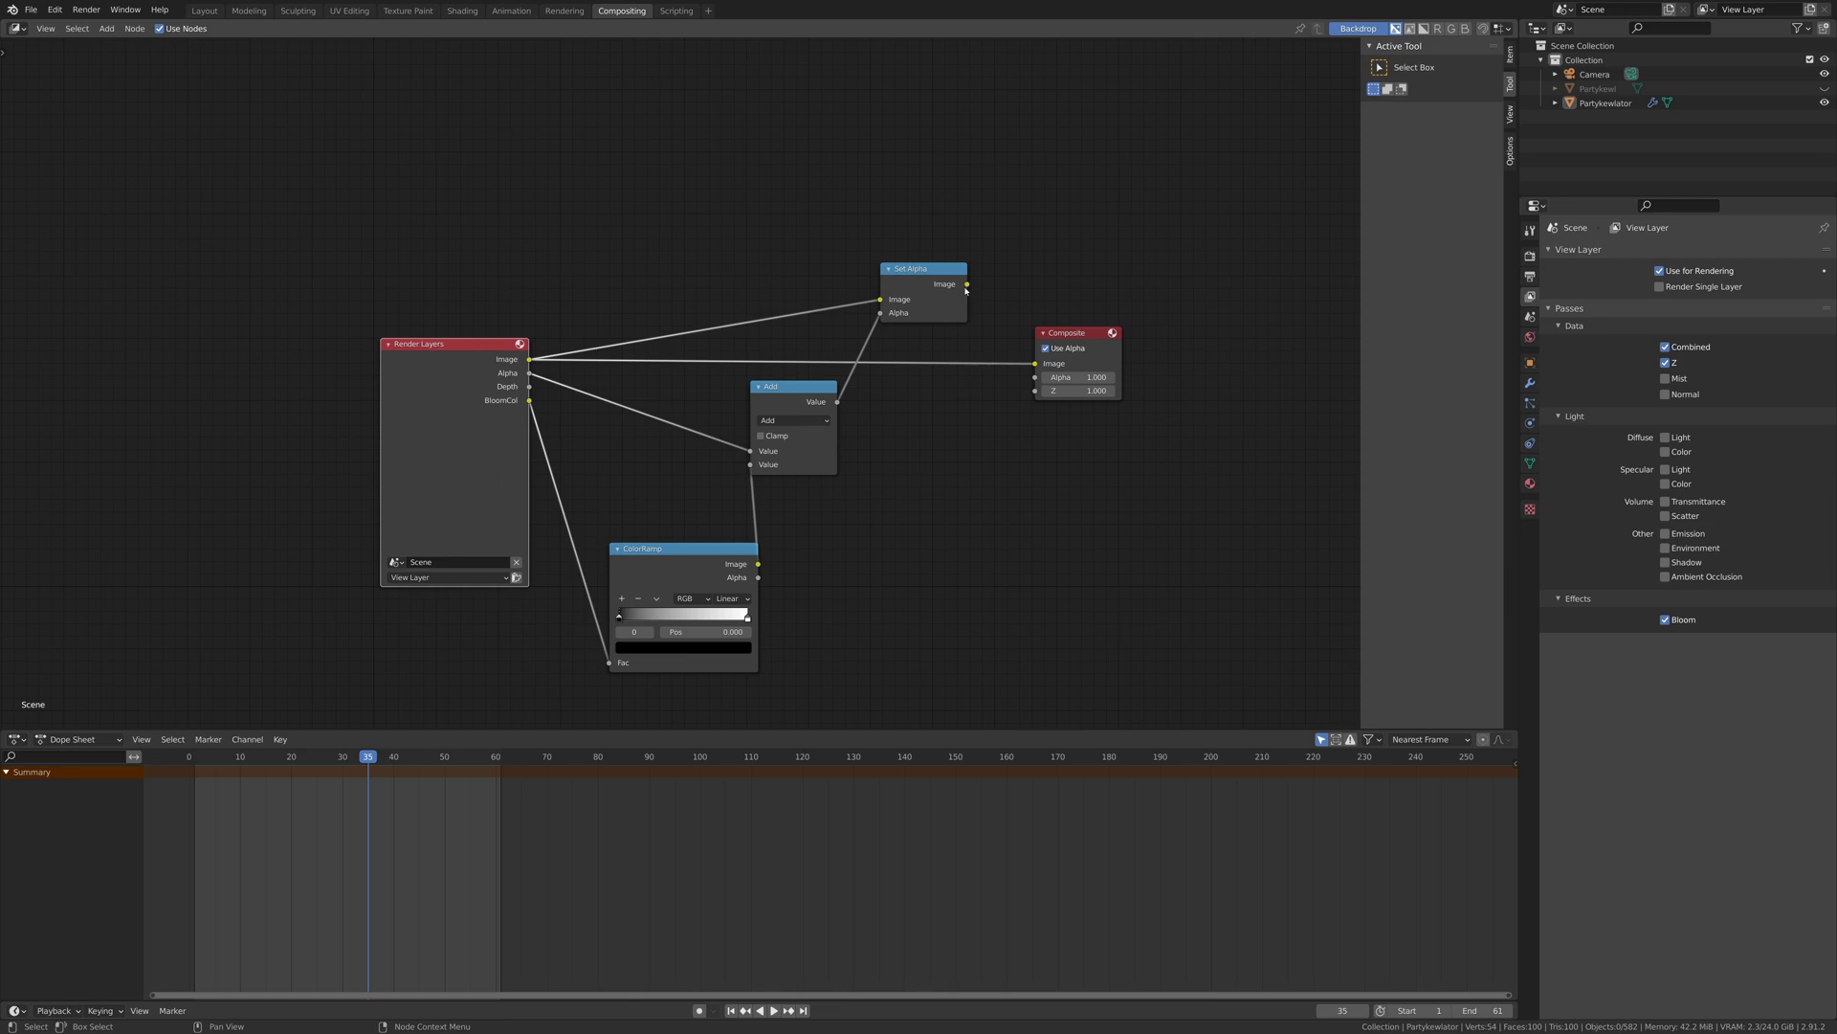
pyautogui.moveTo(966, 284); pyautogui.dragTo(1035, 363)
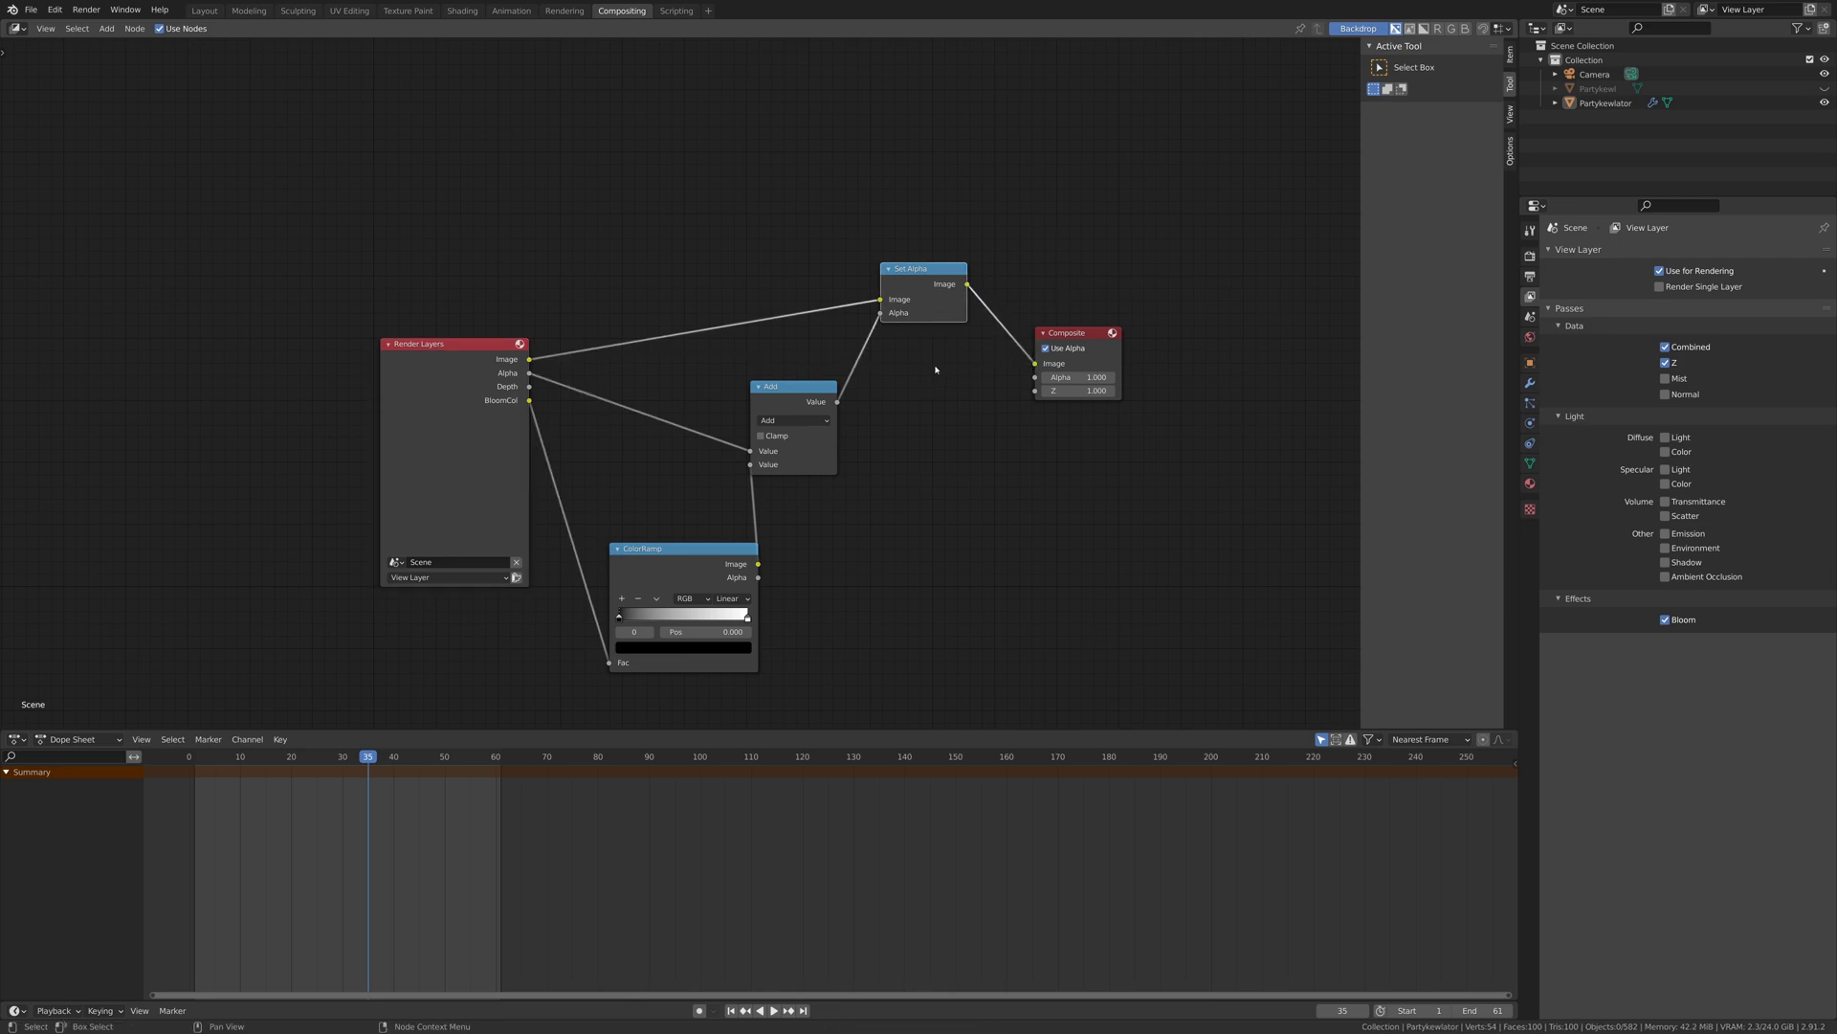
pyautogui.moveTo(916, 278); pyautogui.dragTo(923, 338)
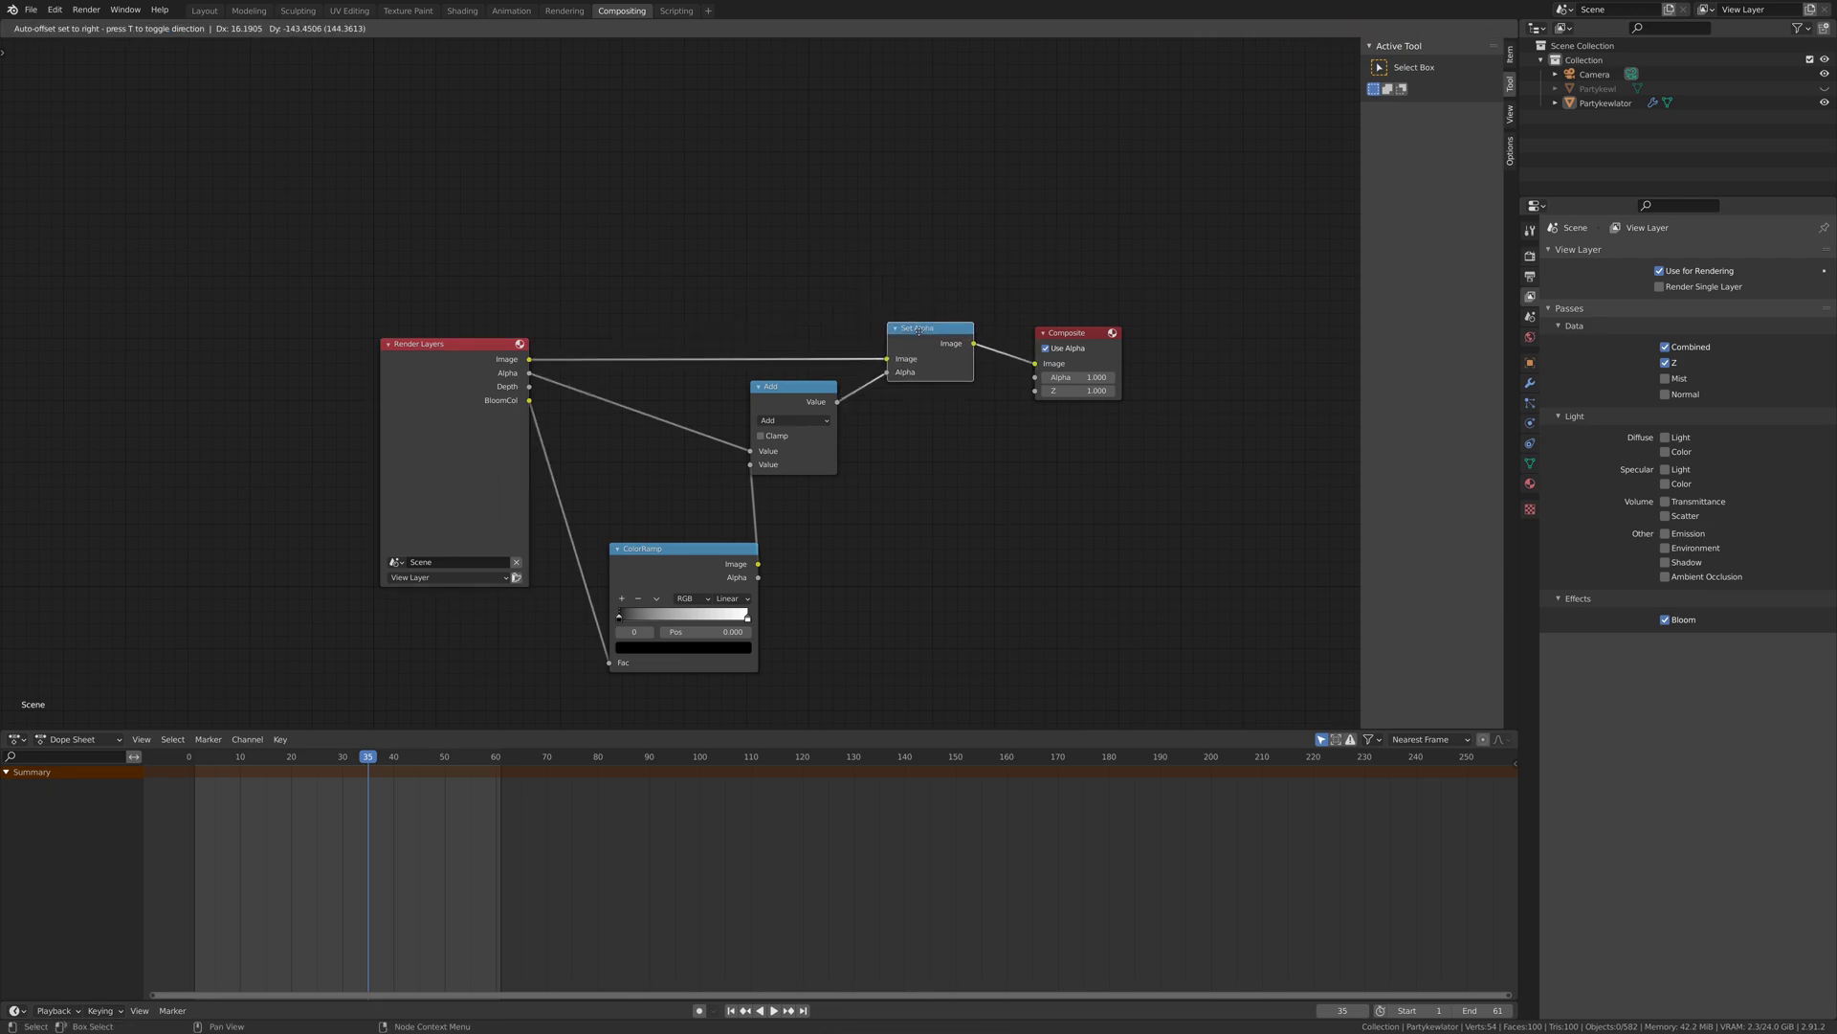
pyautogui.moveTo(1079, 339); pyautogui.dragTo(1086, 314)
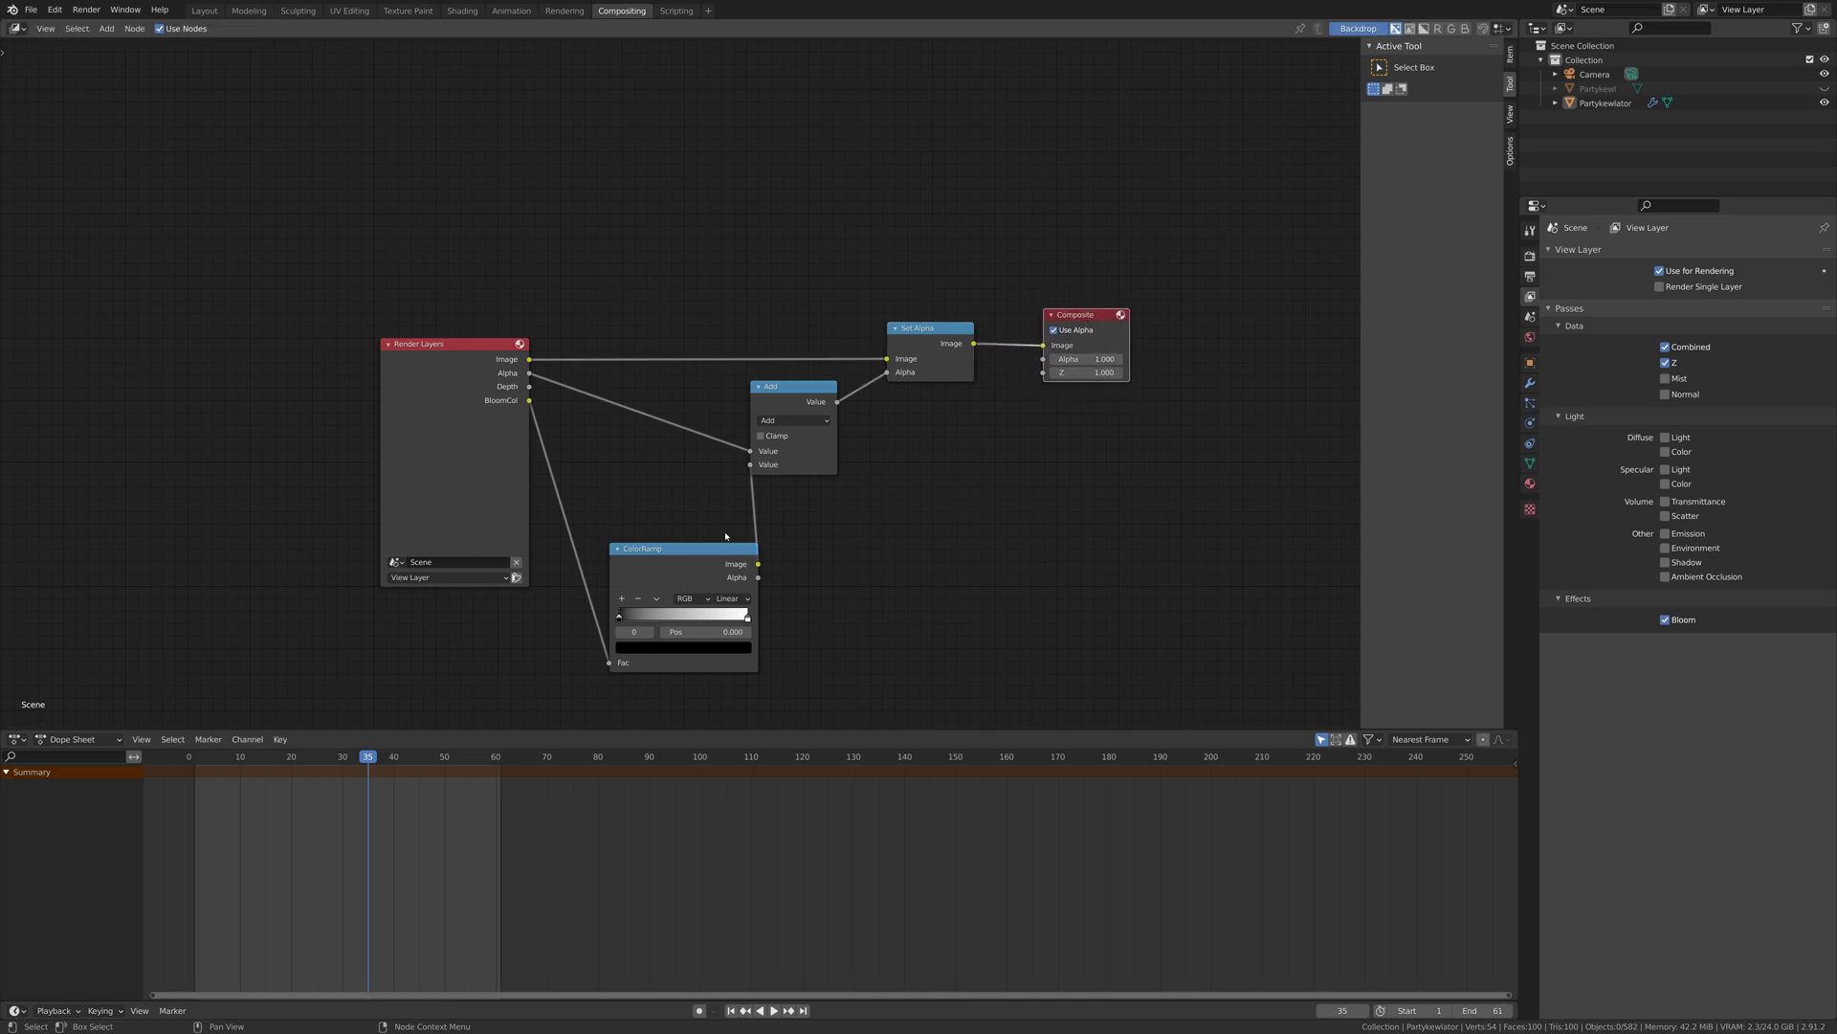
pyautogui.moveTo(692, 568); pyautogui.dragTo(654, 494)
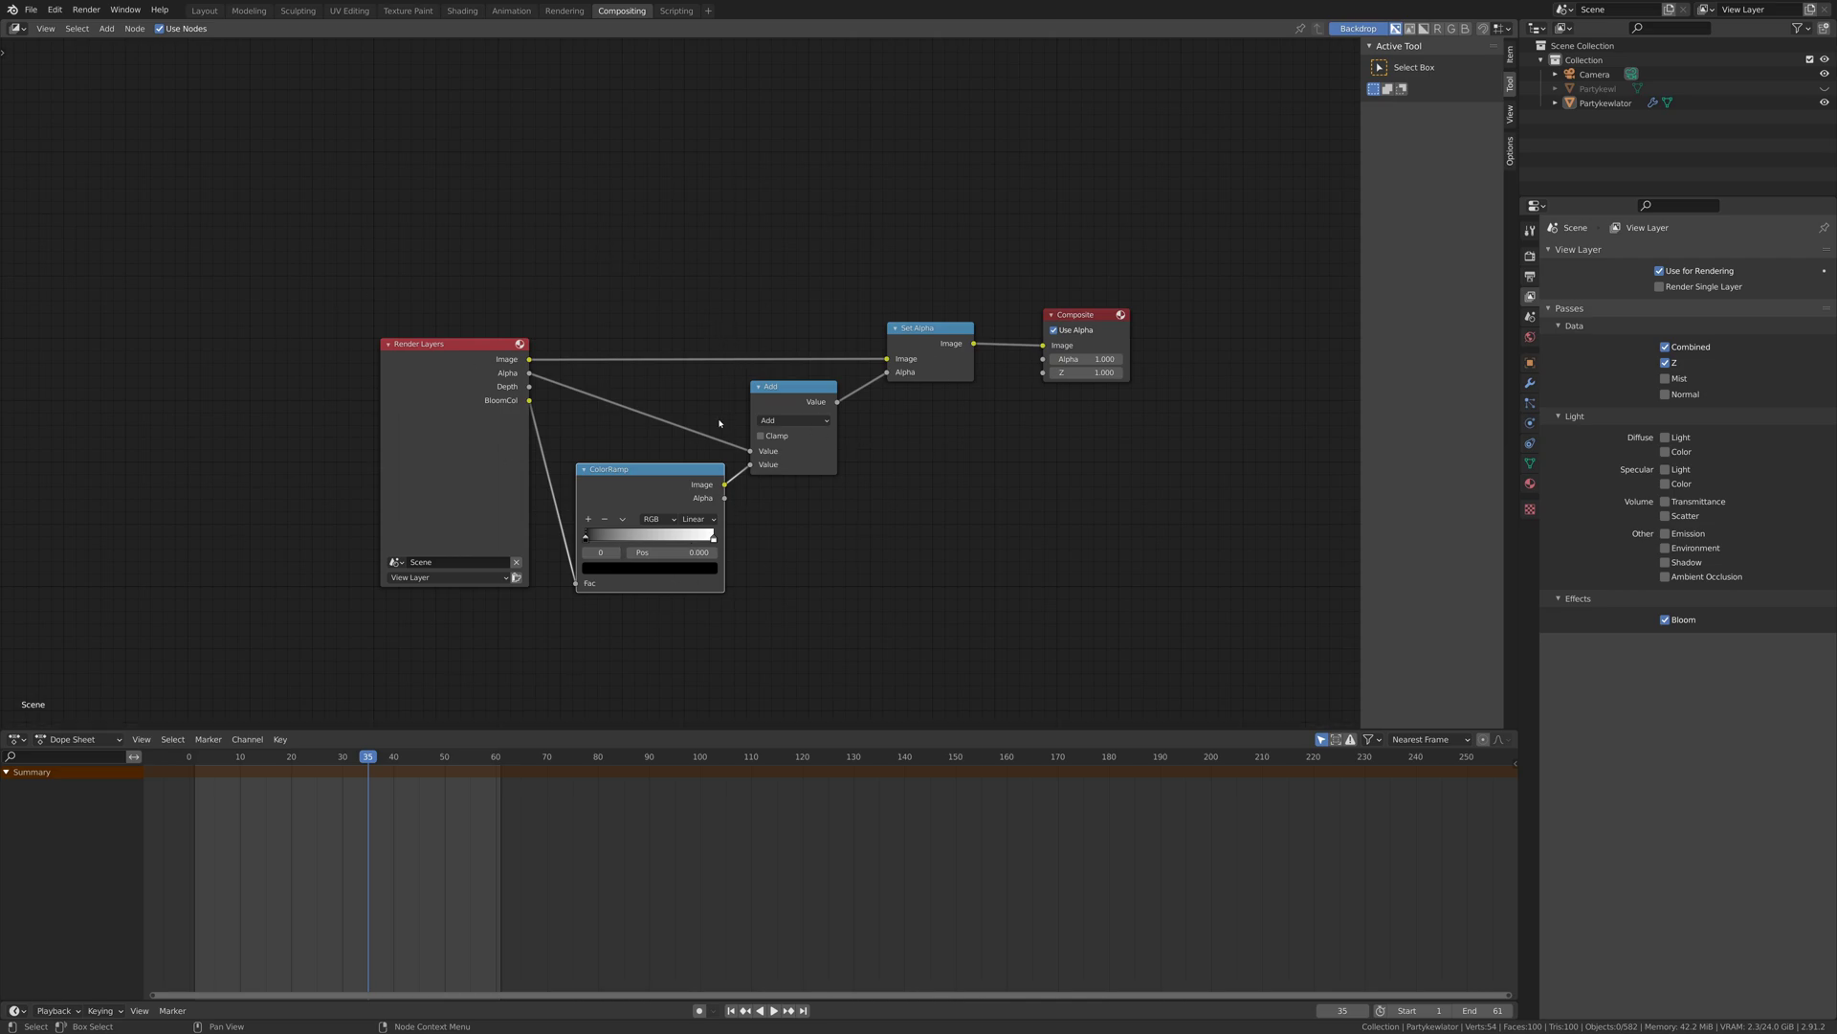
# - Give the compositor ColorRamp Ease interpolation with its white stop at 0.270
pyautogui.click(696, 519)
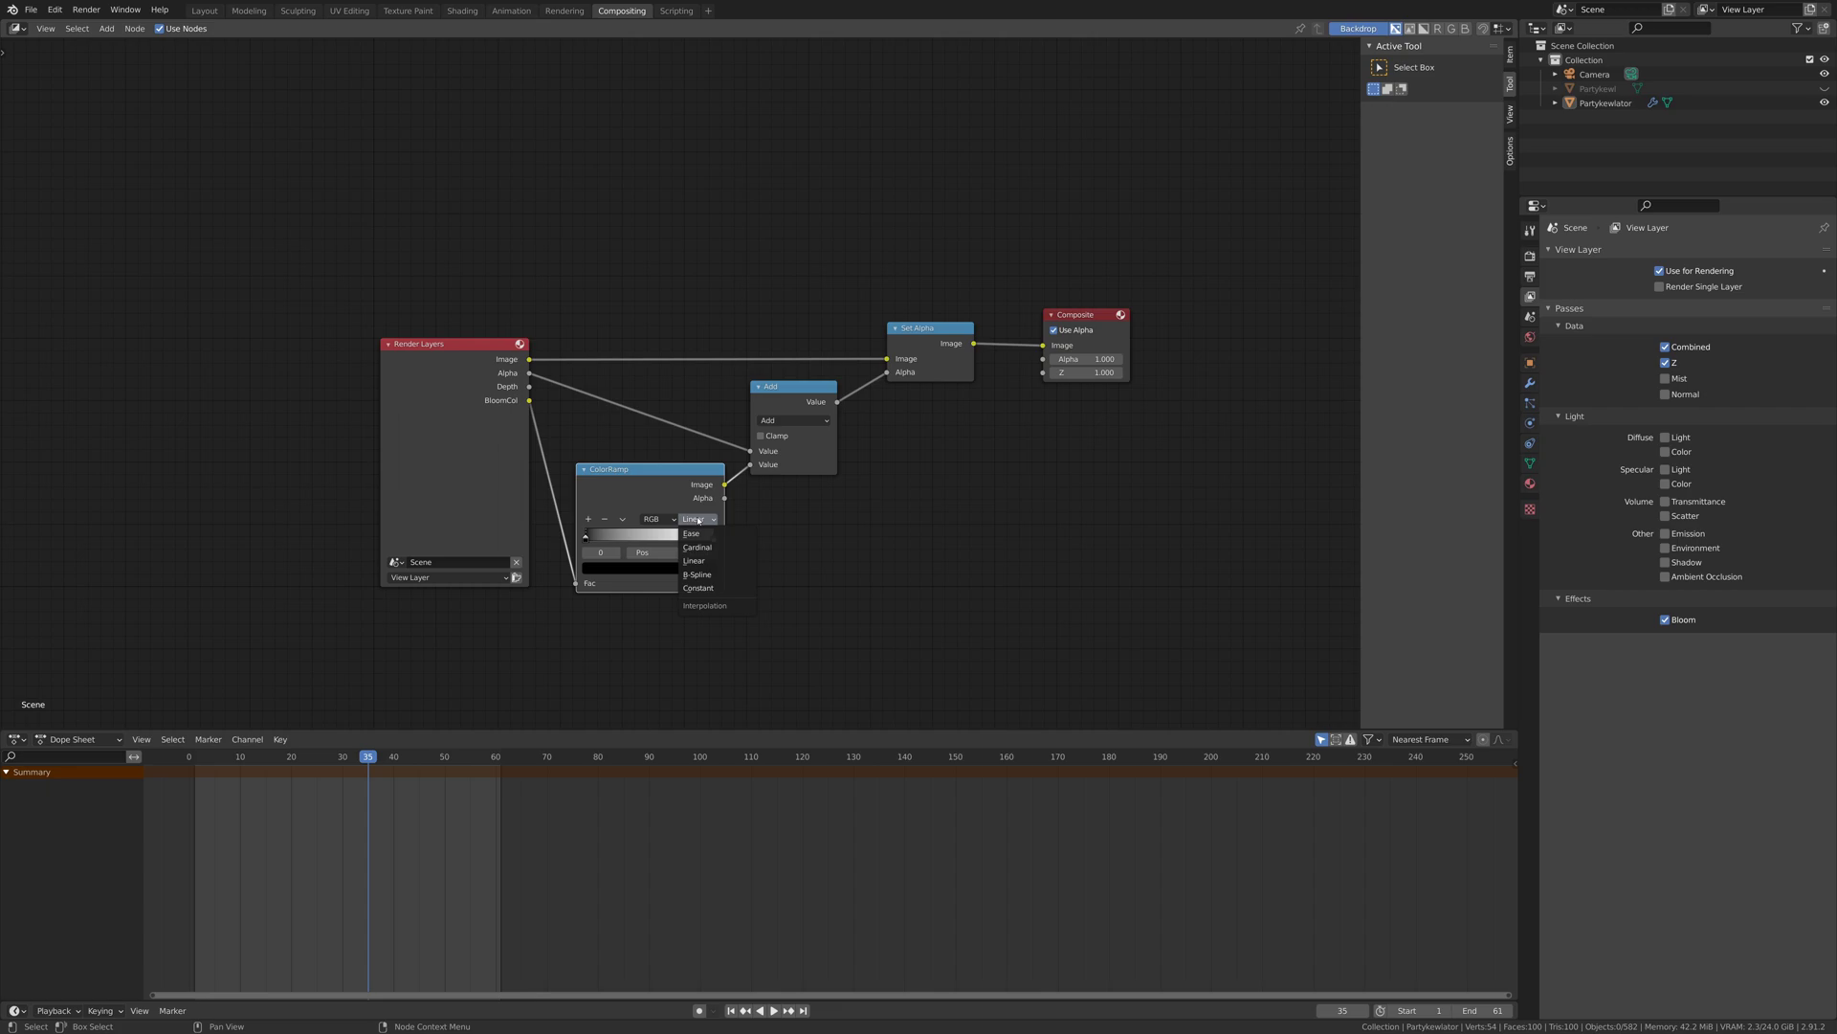
pyautogui.click(708, 534)
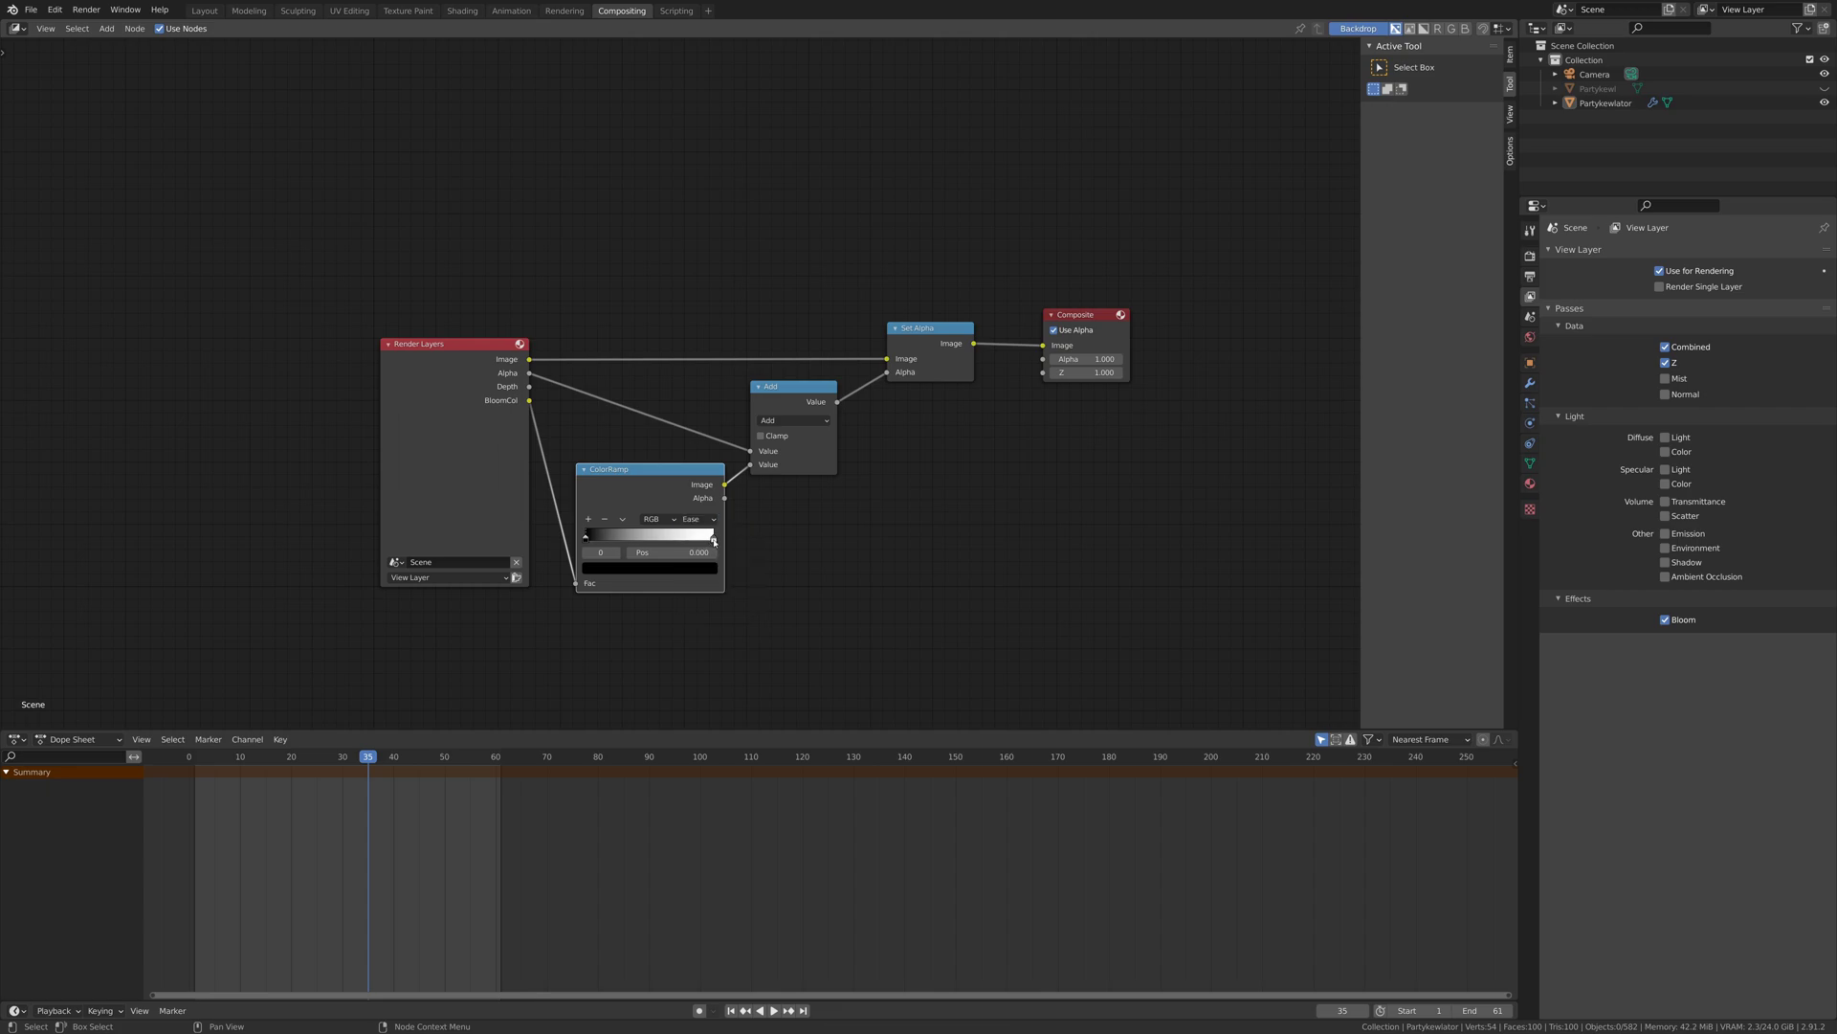
pyautogui.moveTo(714, 542); pyautogui.dragTo(614, 545)
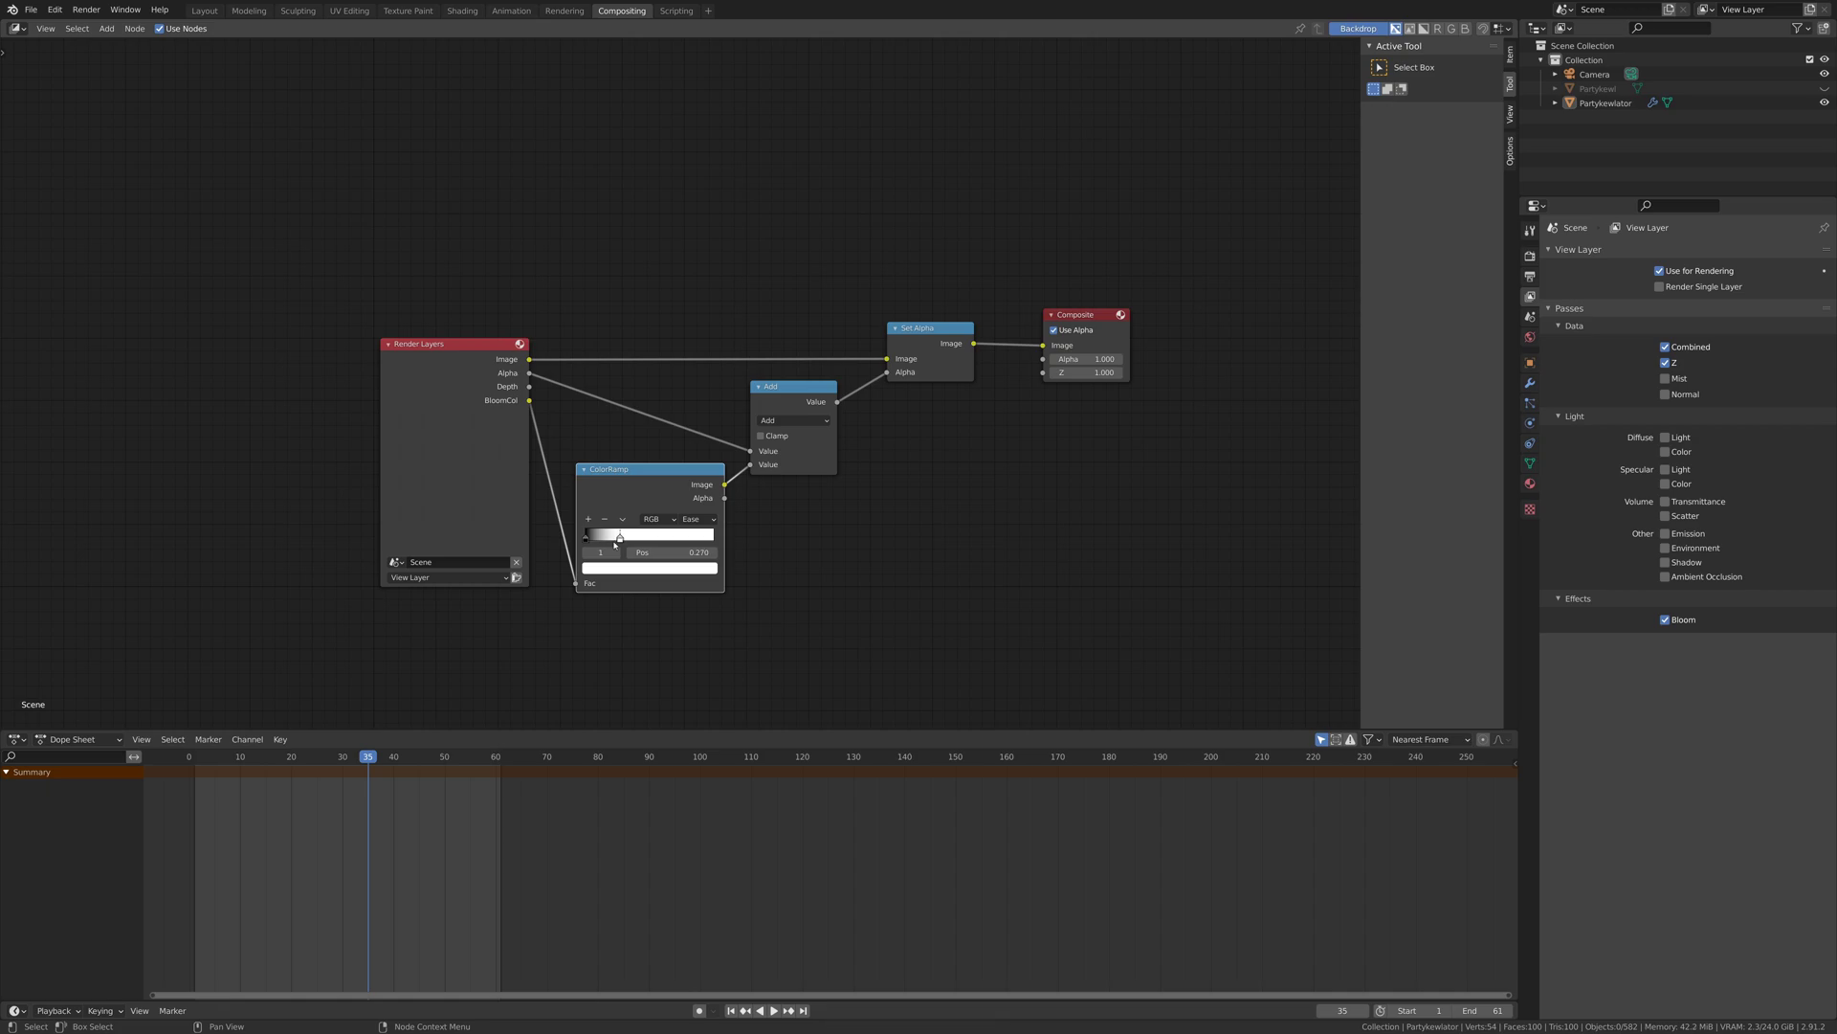
# - Add a Viewer node below Composite and feed it Set Alpha's Image
pyautogui.click(106, 28)
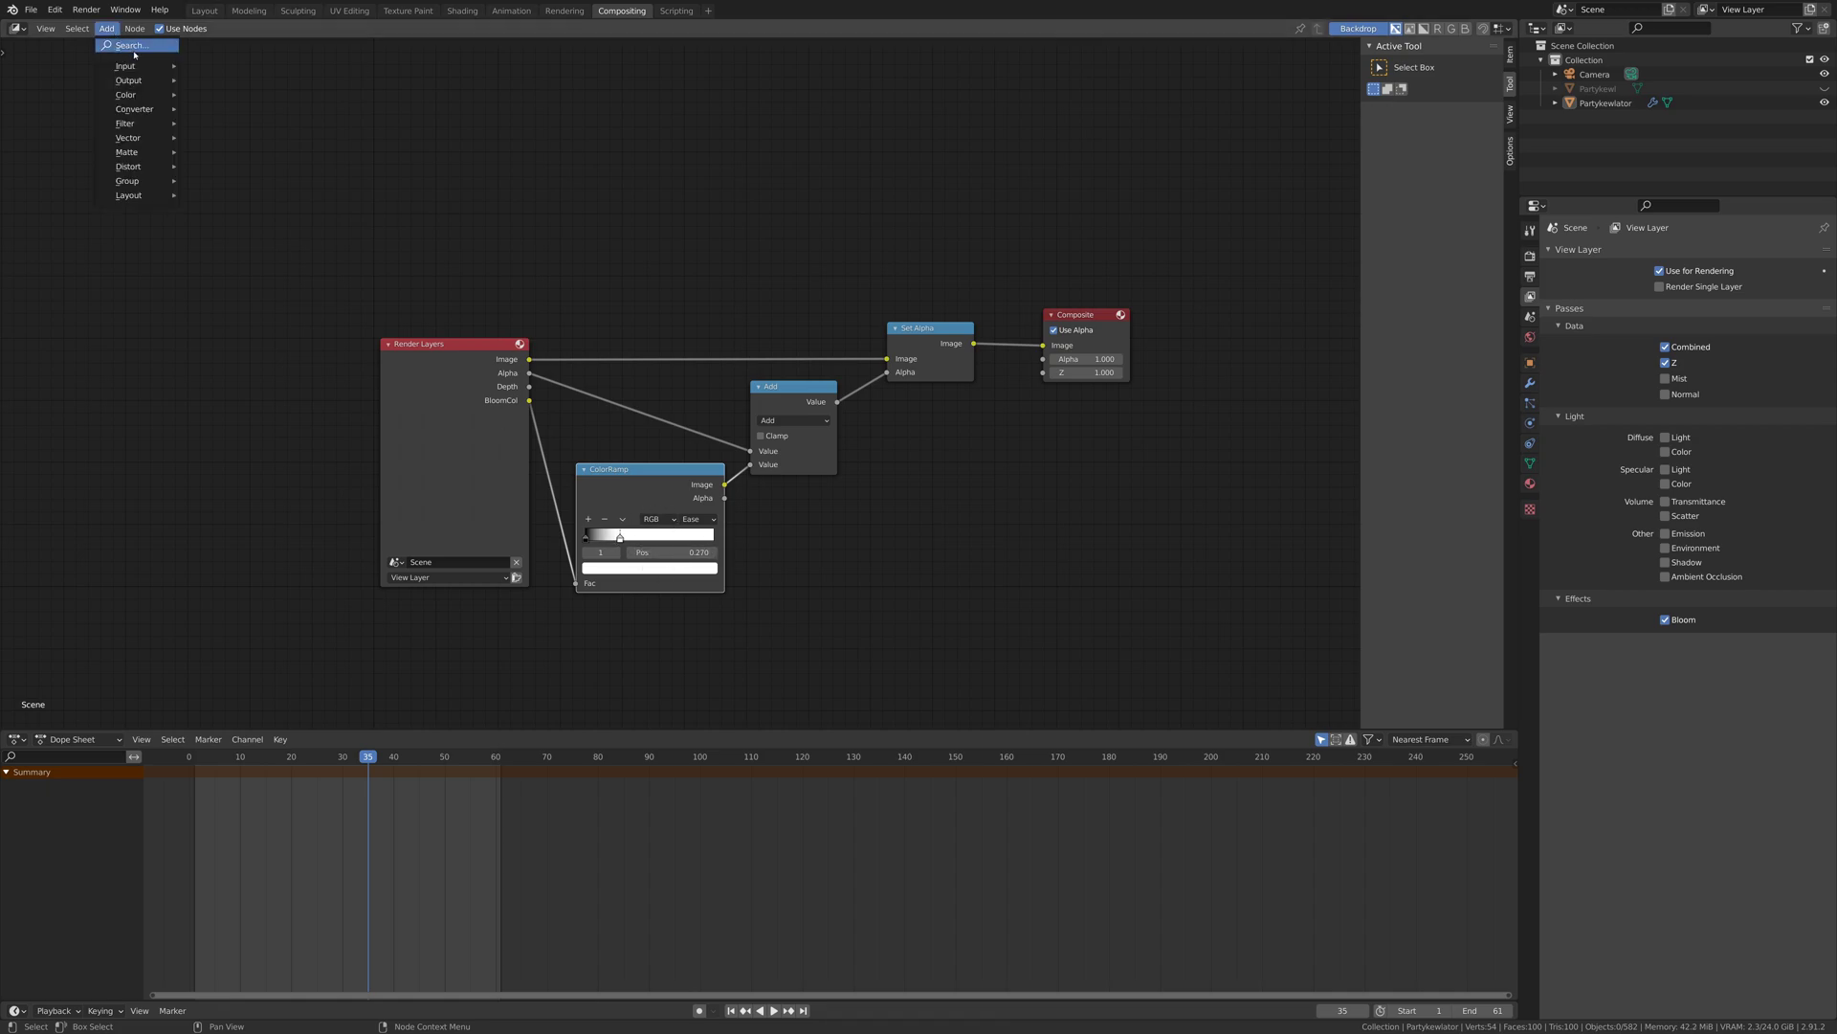
pyautogui.click(134, 48)
pyautogui.write('viw')
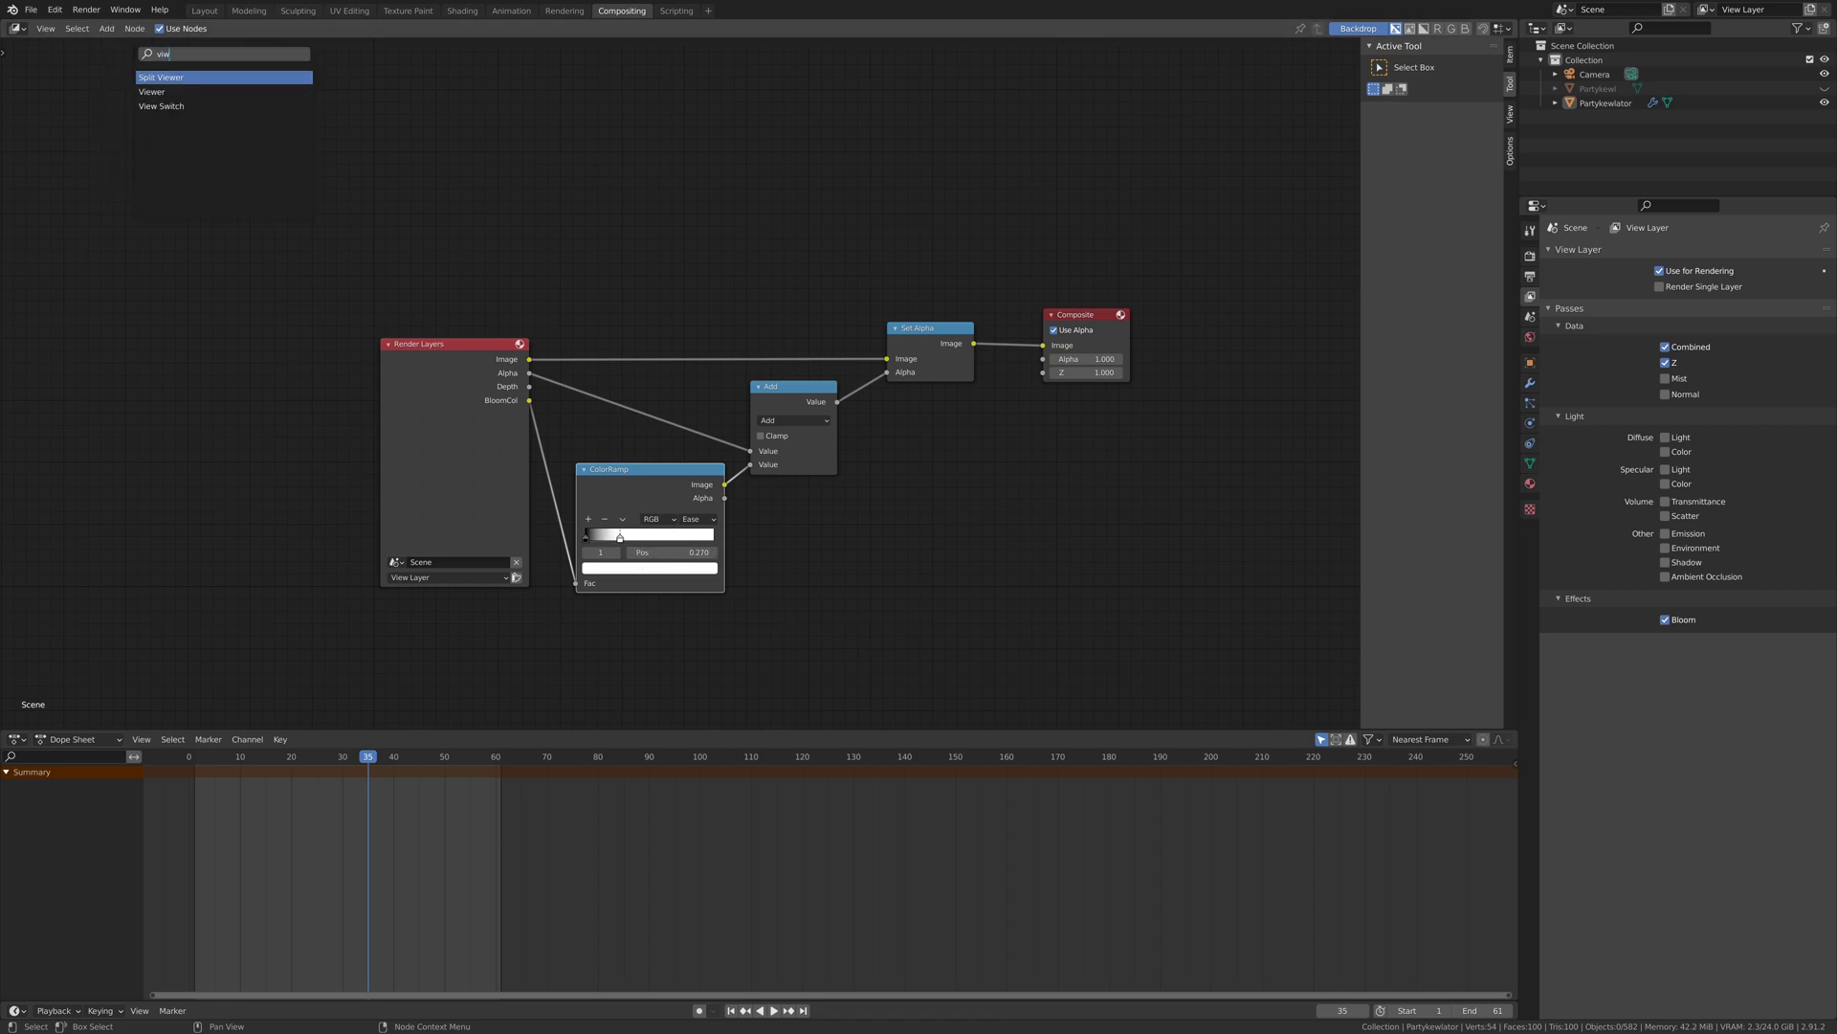
pyautogui.click(154, 92)
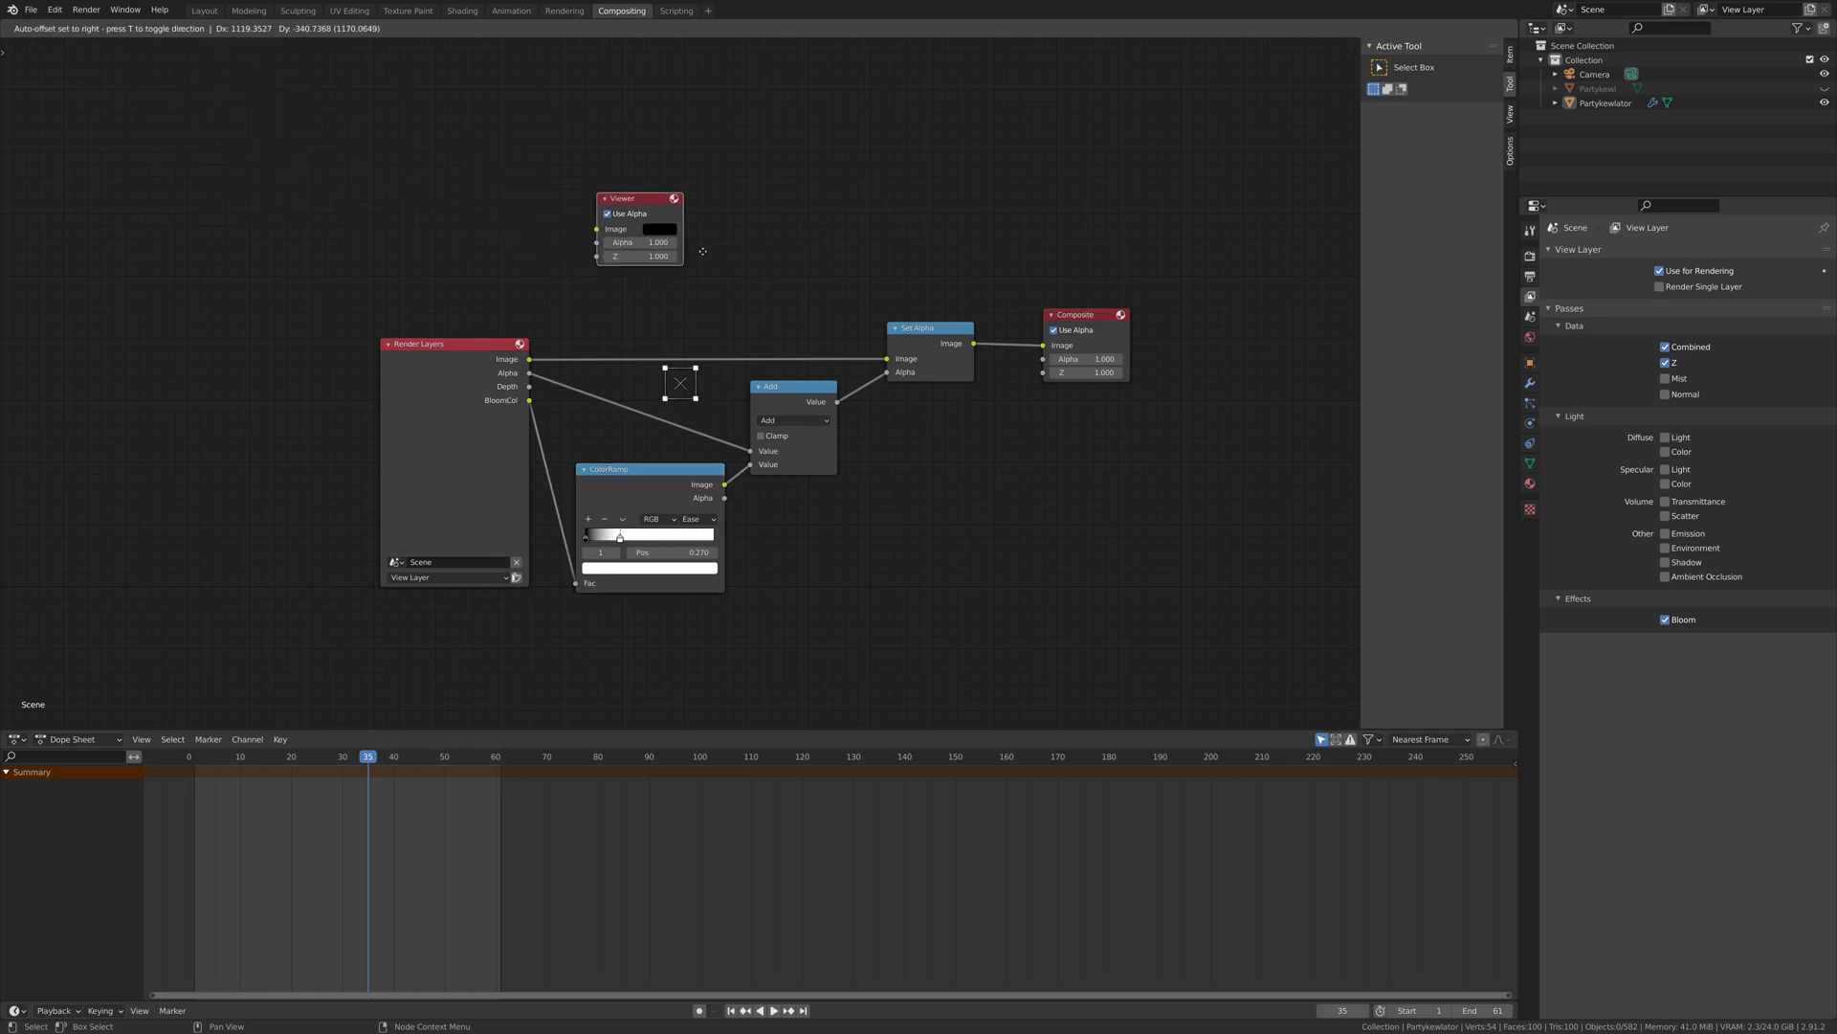
pyautogui.click(725, 267)
pyautogui.moveTo(662, 228); pyautogui.dragTo(1116, 472)
pyautogui.moveTo(974, 344); pyautogui.dragTo(1065, 494)
# - Render a still frame, move the bloom ColorRamp dark stop to 0.179, and tuck the Viewer node beneath Composite
pyautogui.click(86, 9)
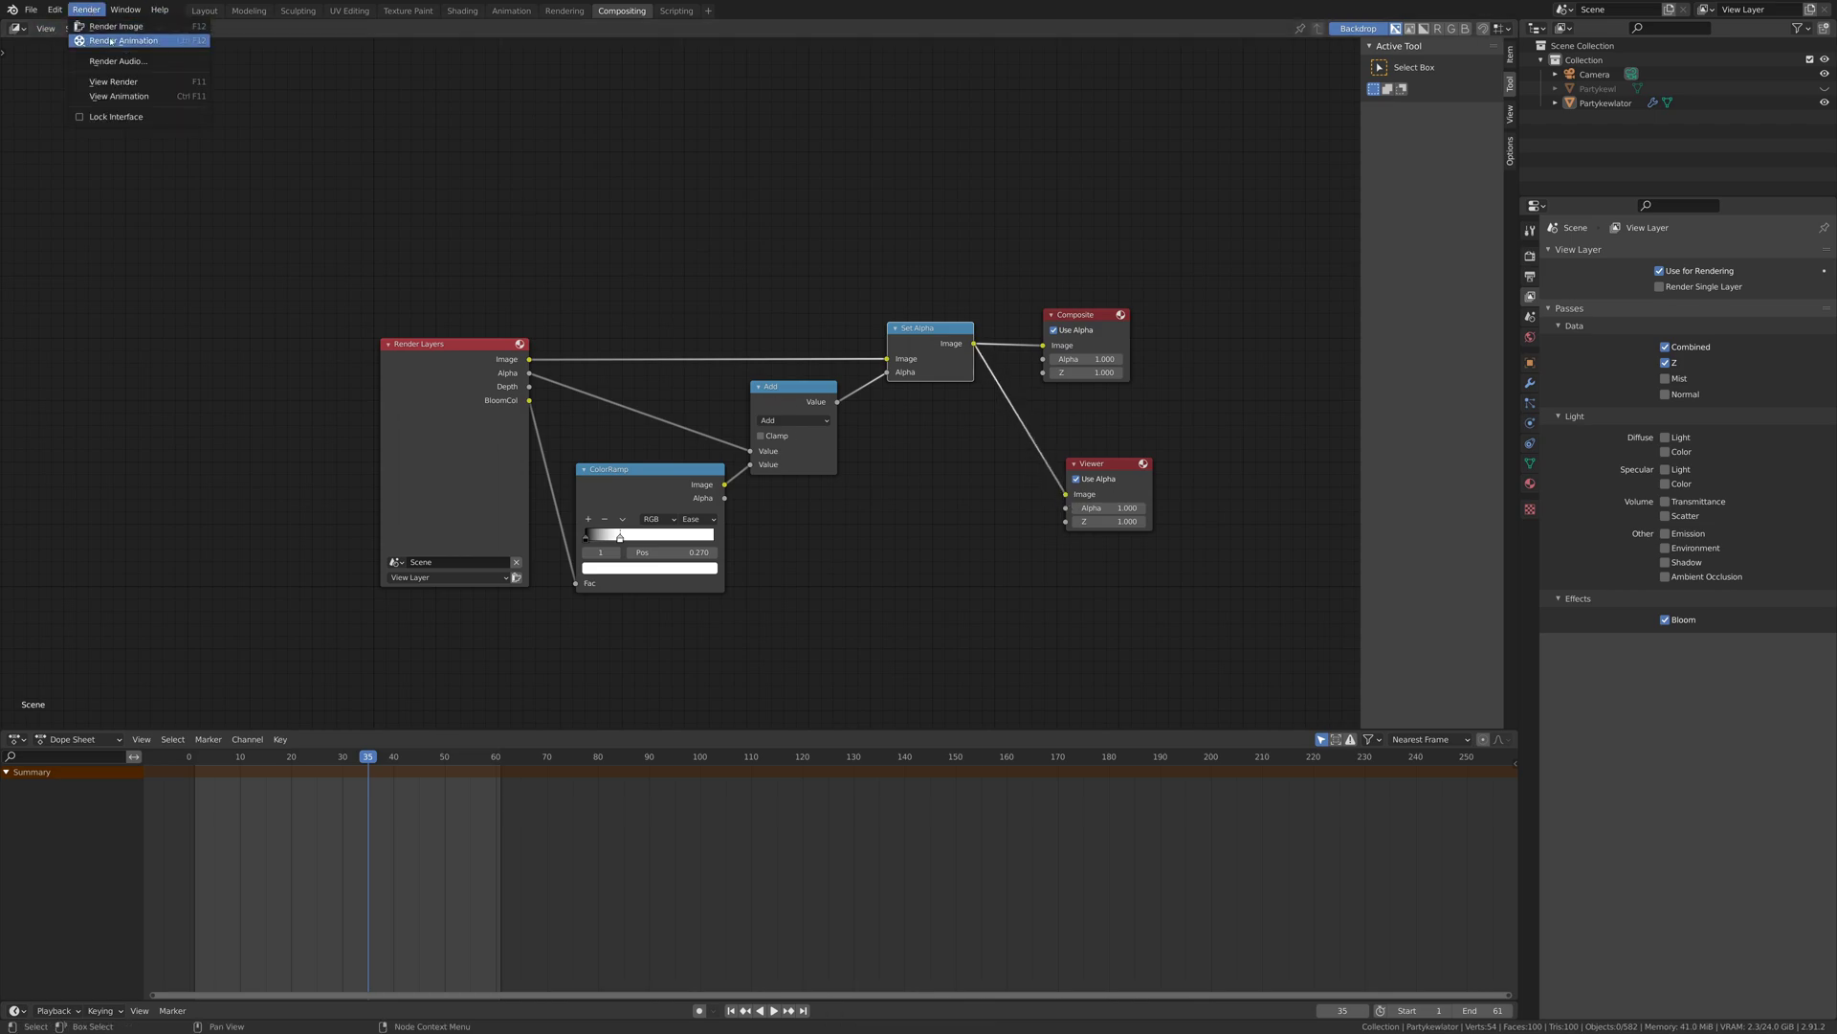
pyautogui.click(124, 26)
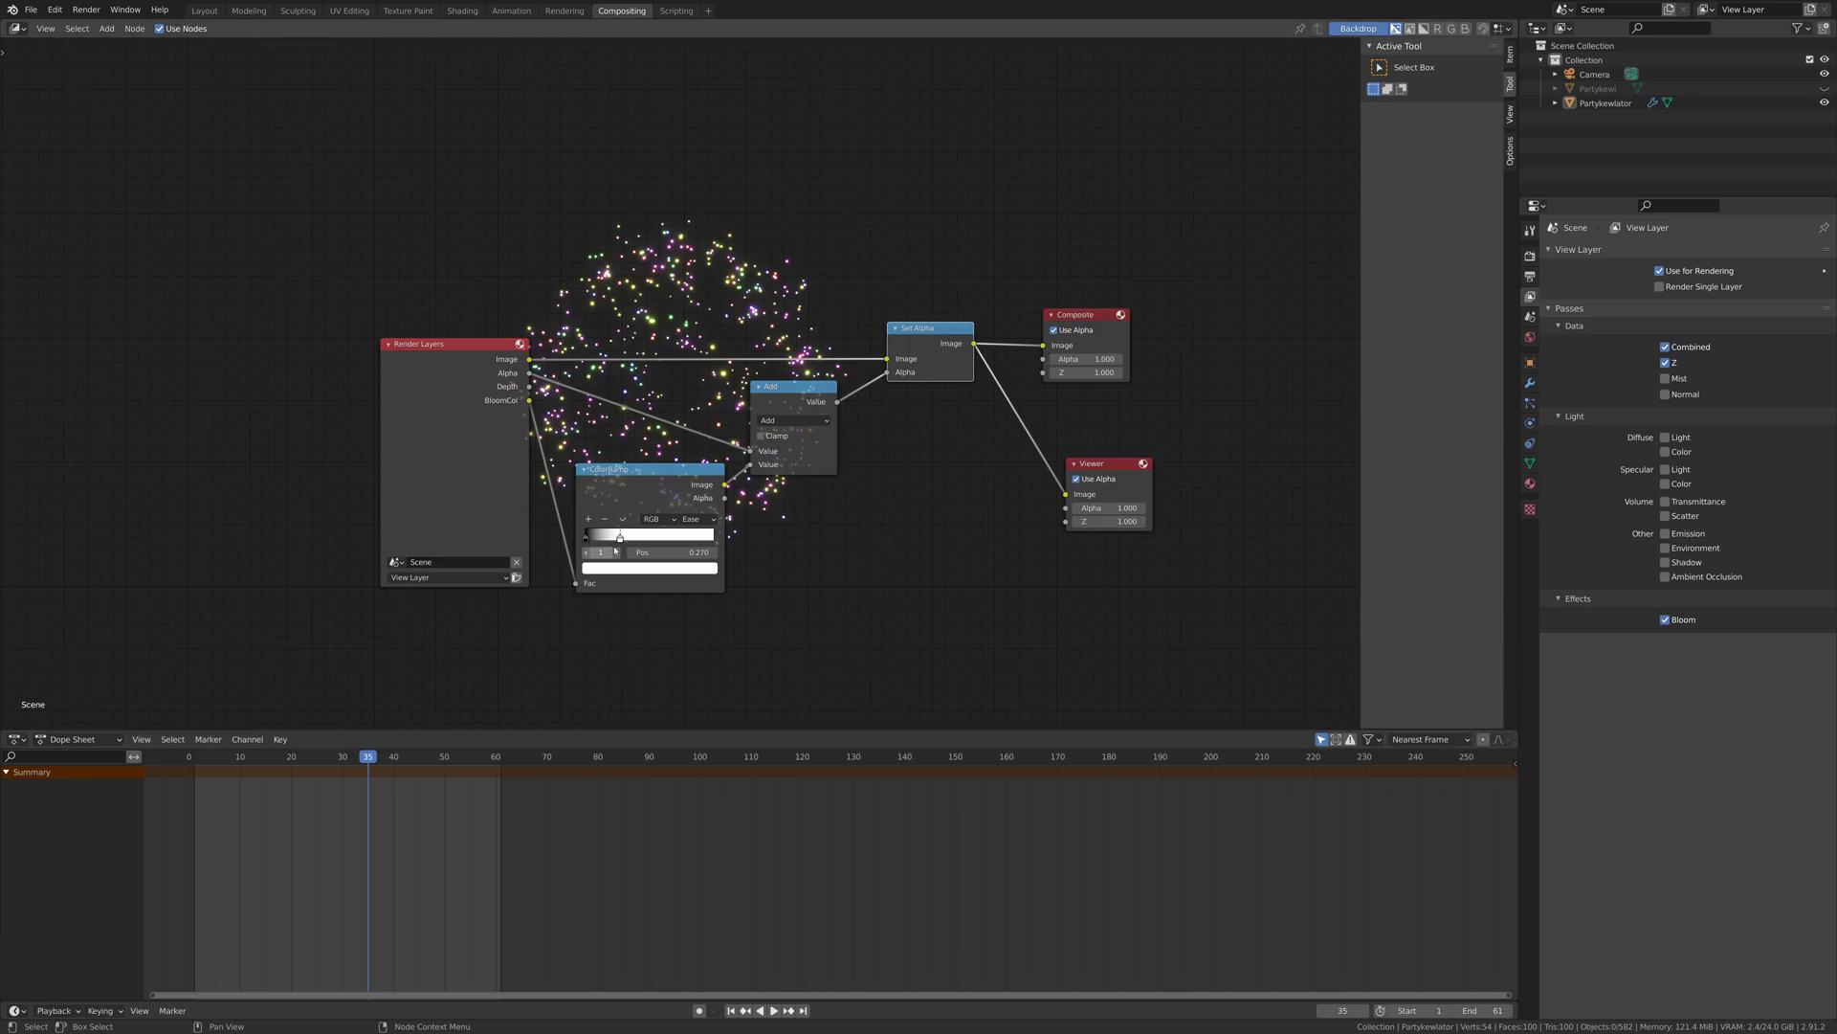
pyautogui.moveTo(620, 541)
pyautogui.mouseDown()
pyautogui.moveTo(688, 541)
pyautogui.moveTo(588, 542)
pyautogui.moveTo(609, 541)
pyautogui.mouseUp()
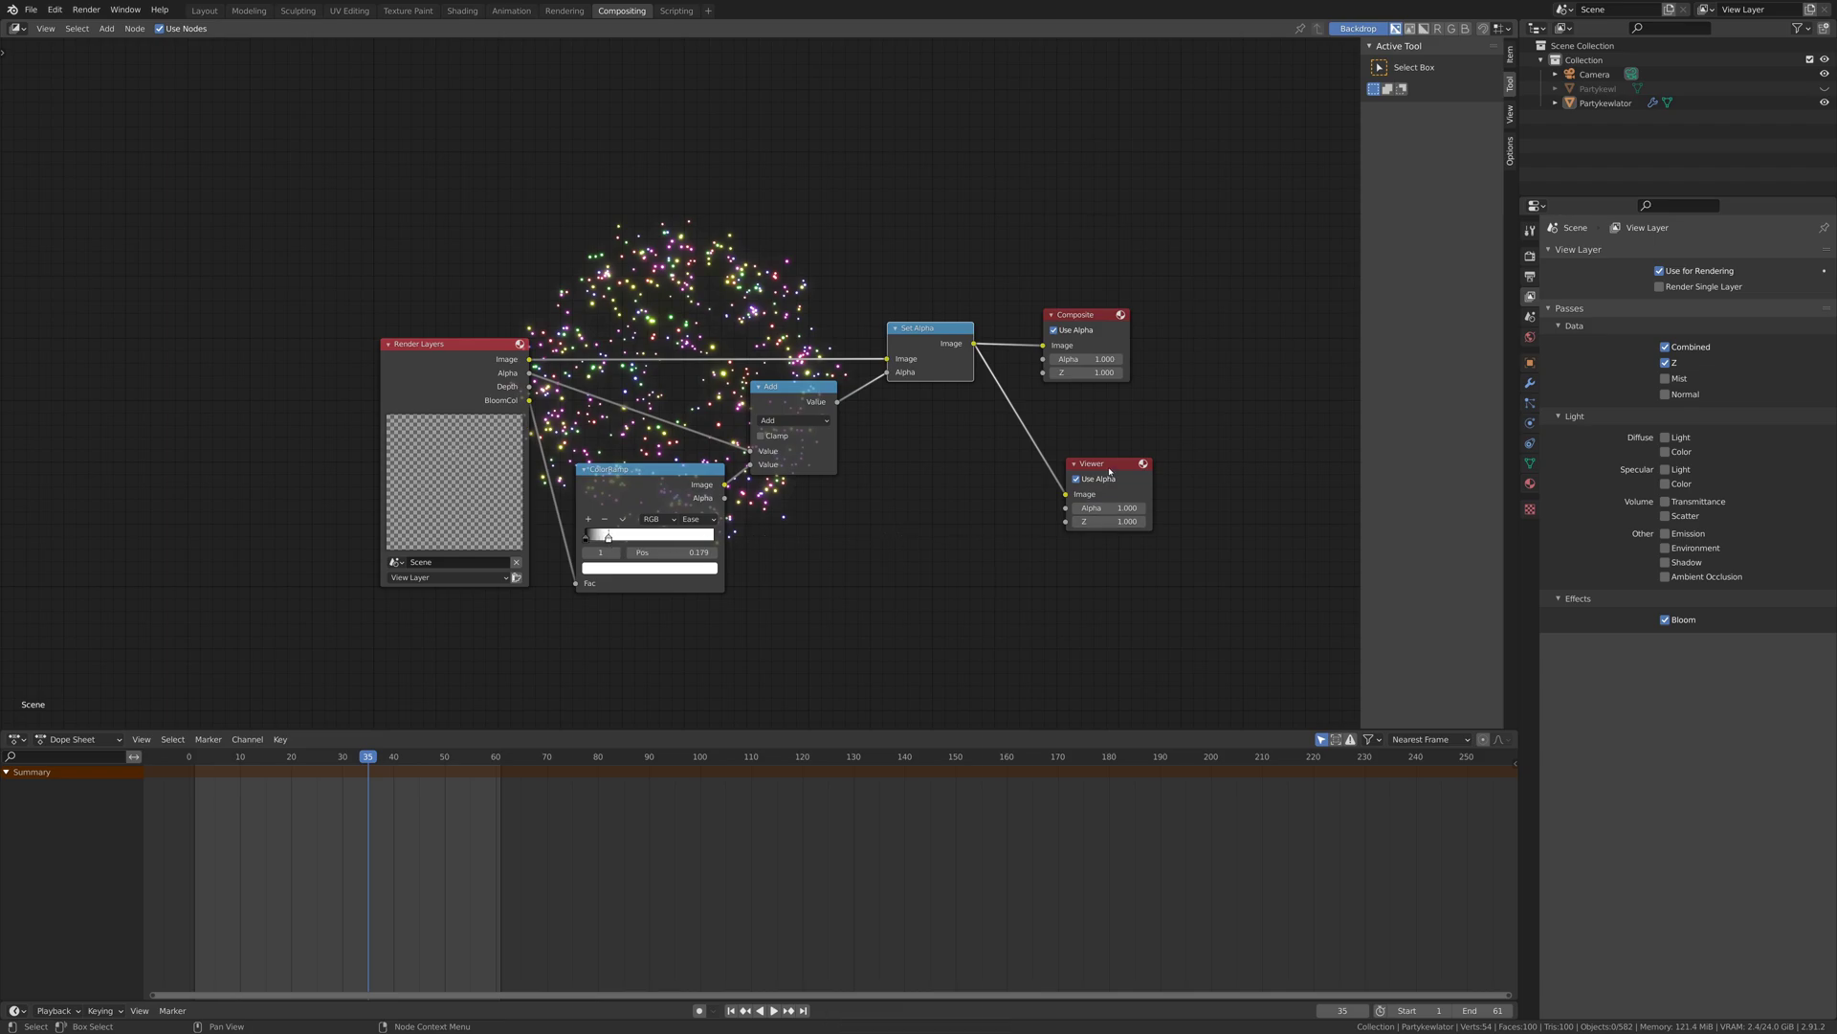
pyautogui.moveTo(1108, 466); pyautogui.dragTo(1089, 403)
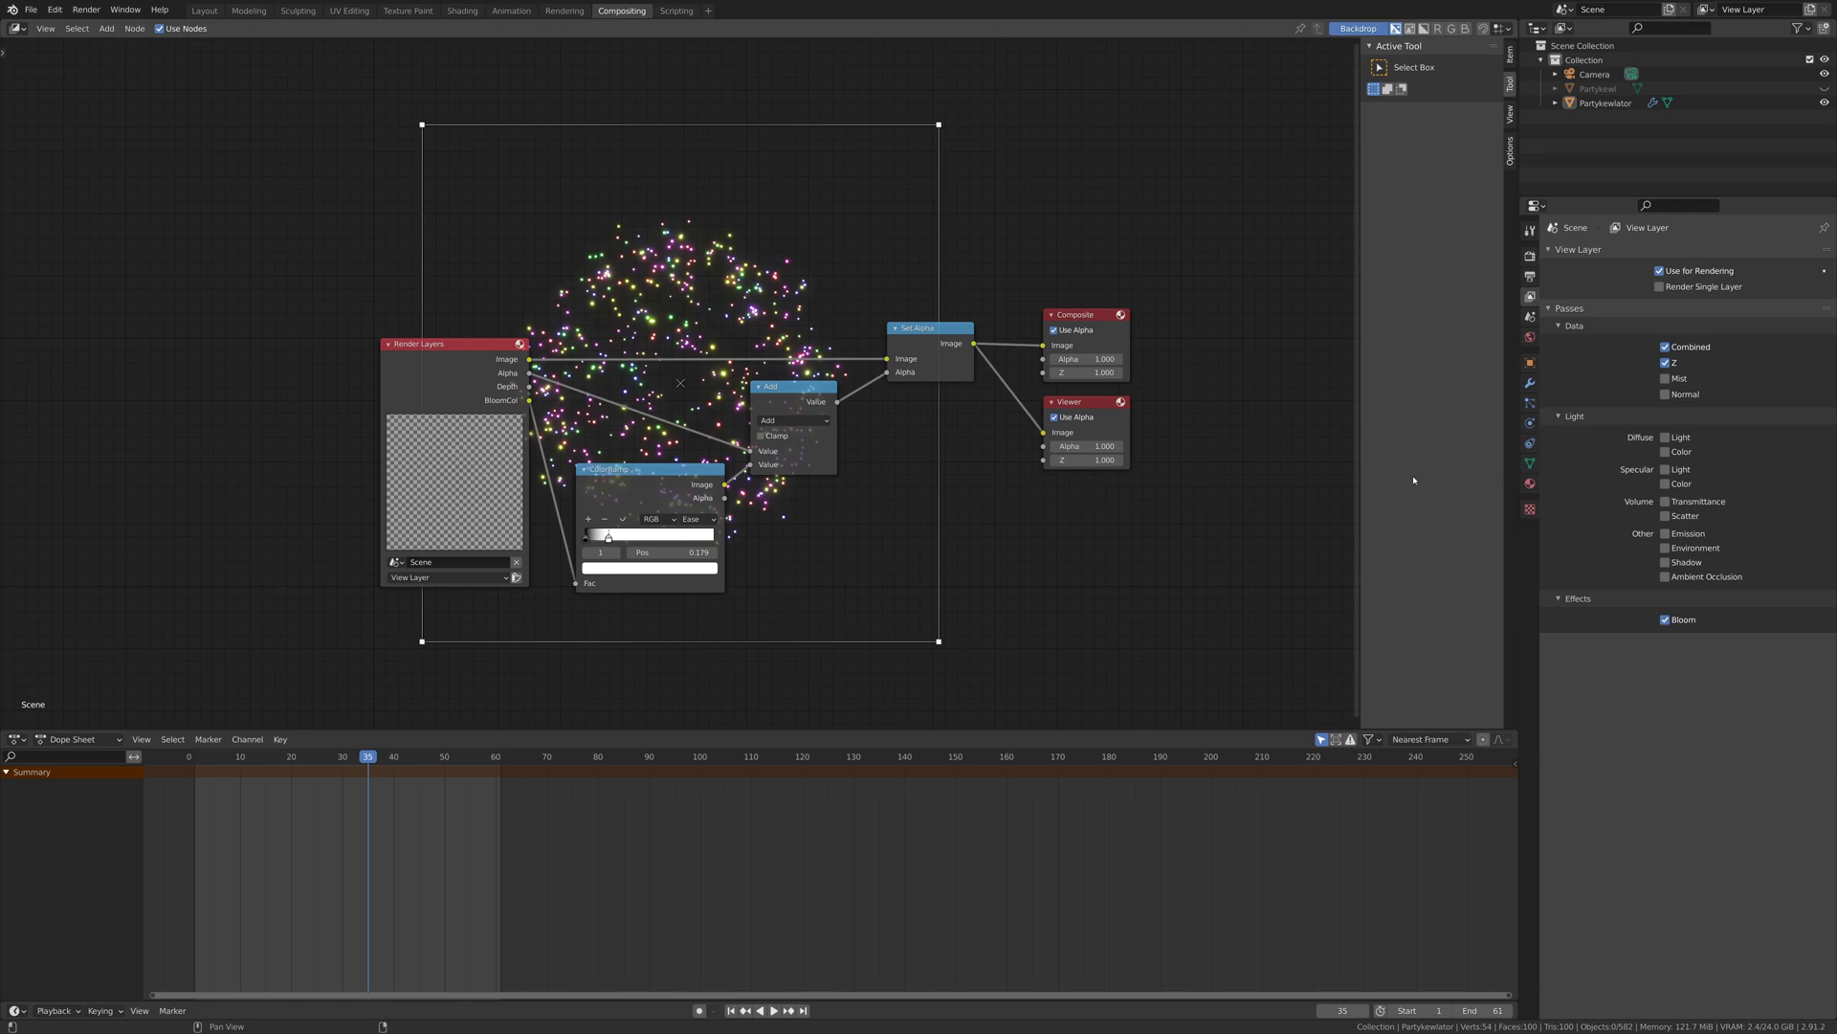
# - Bake the emitter's particle cache, storing all 61 frames (1.7 MB) in memory
pyautogui.click(1530, 276)
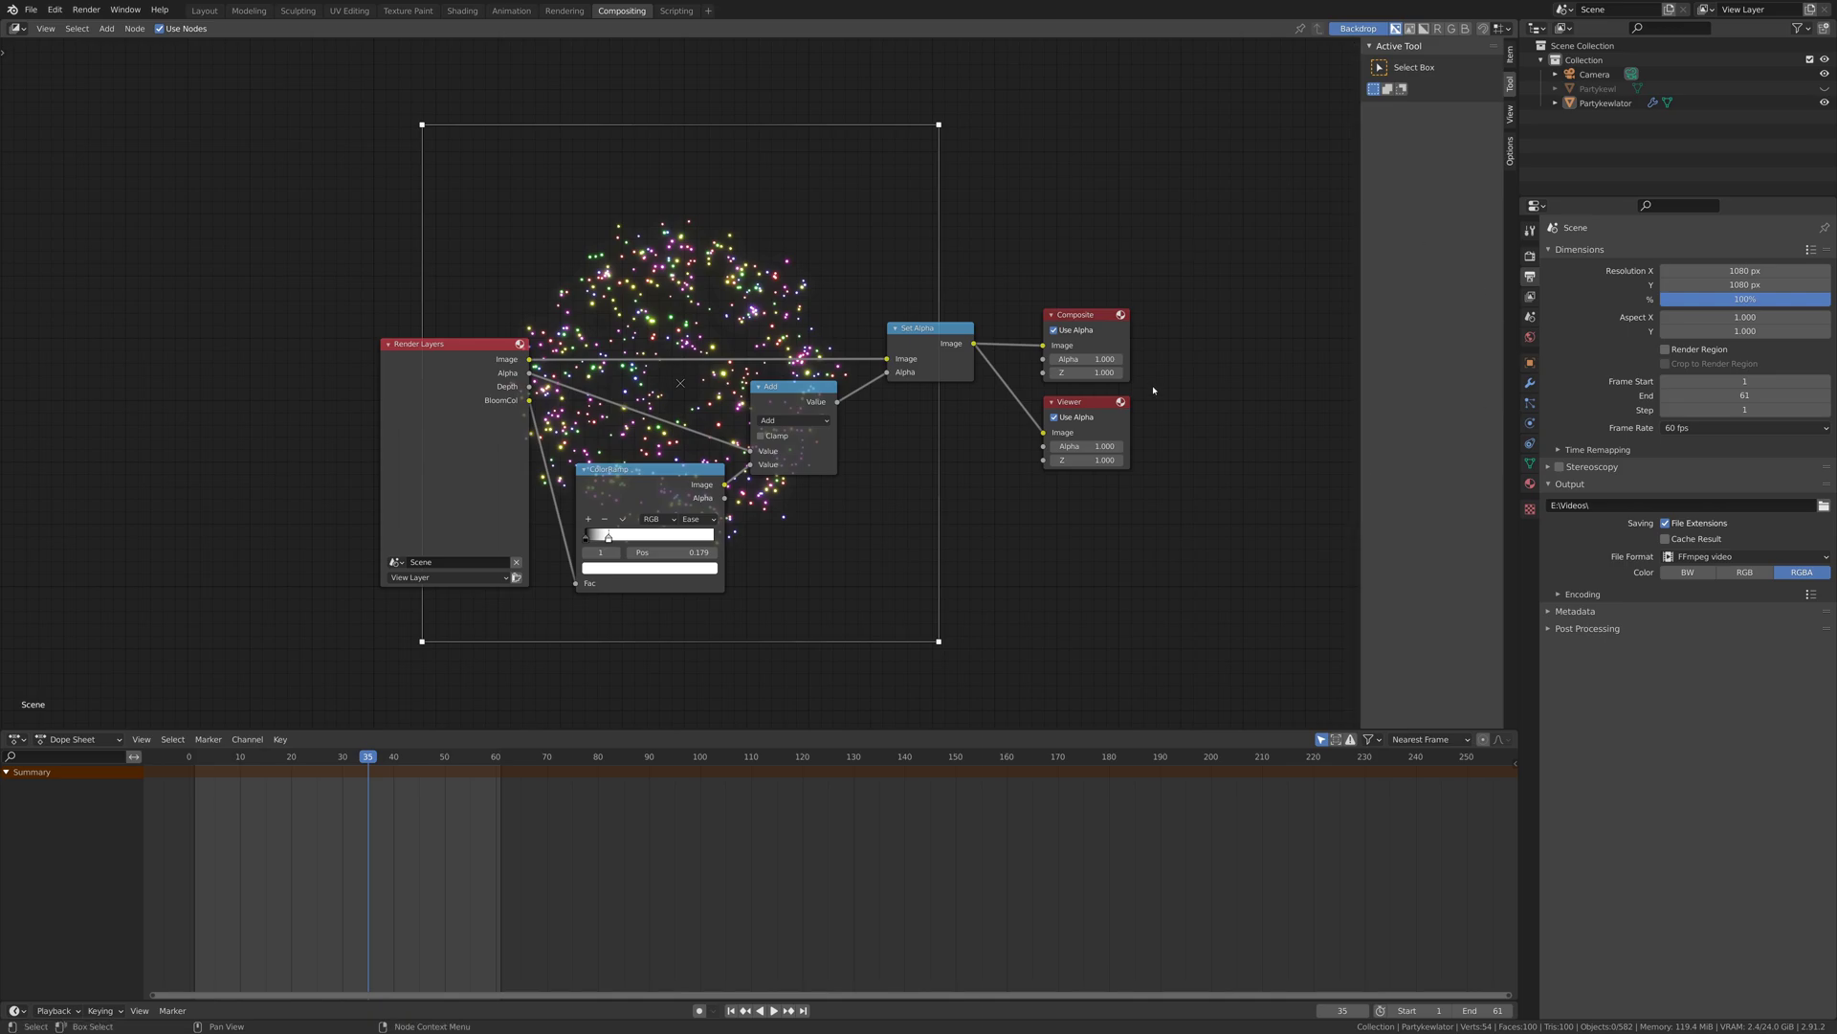
pyautogui.click(1529, 404)
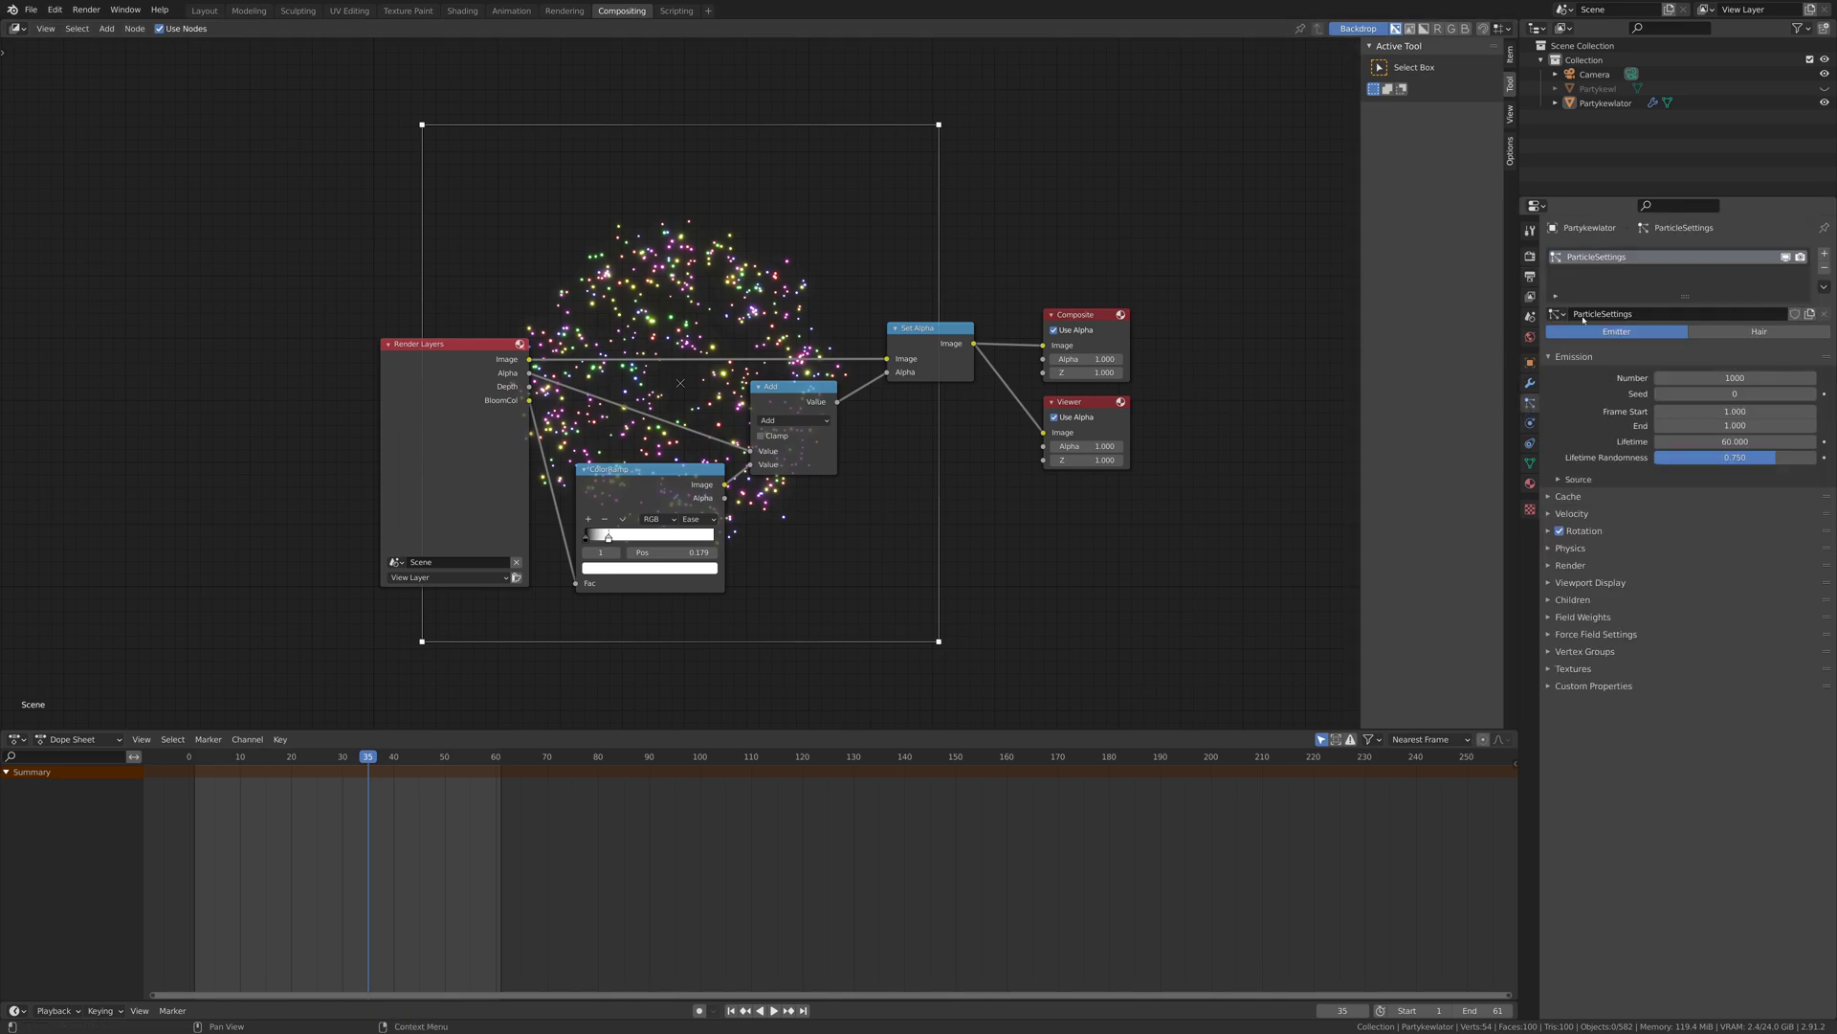
pyautogui.click(1603, 102)
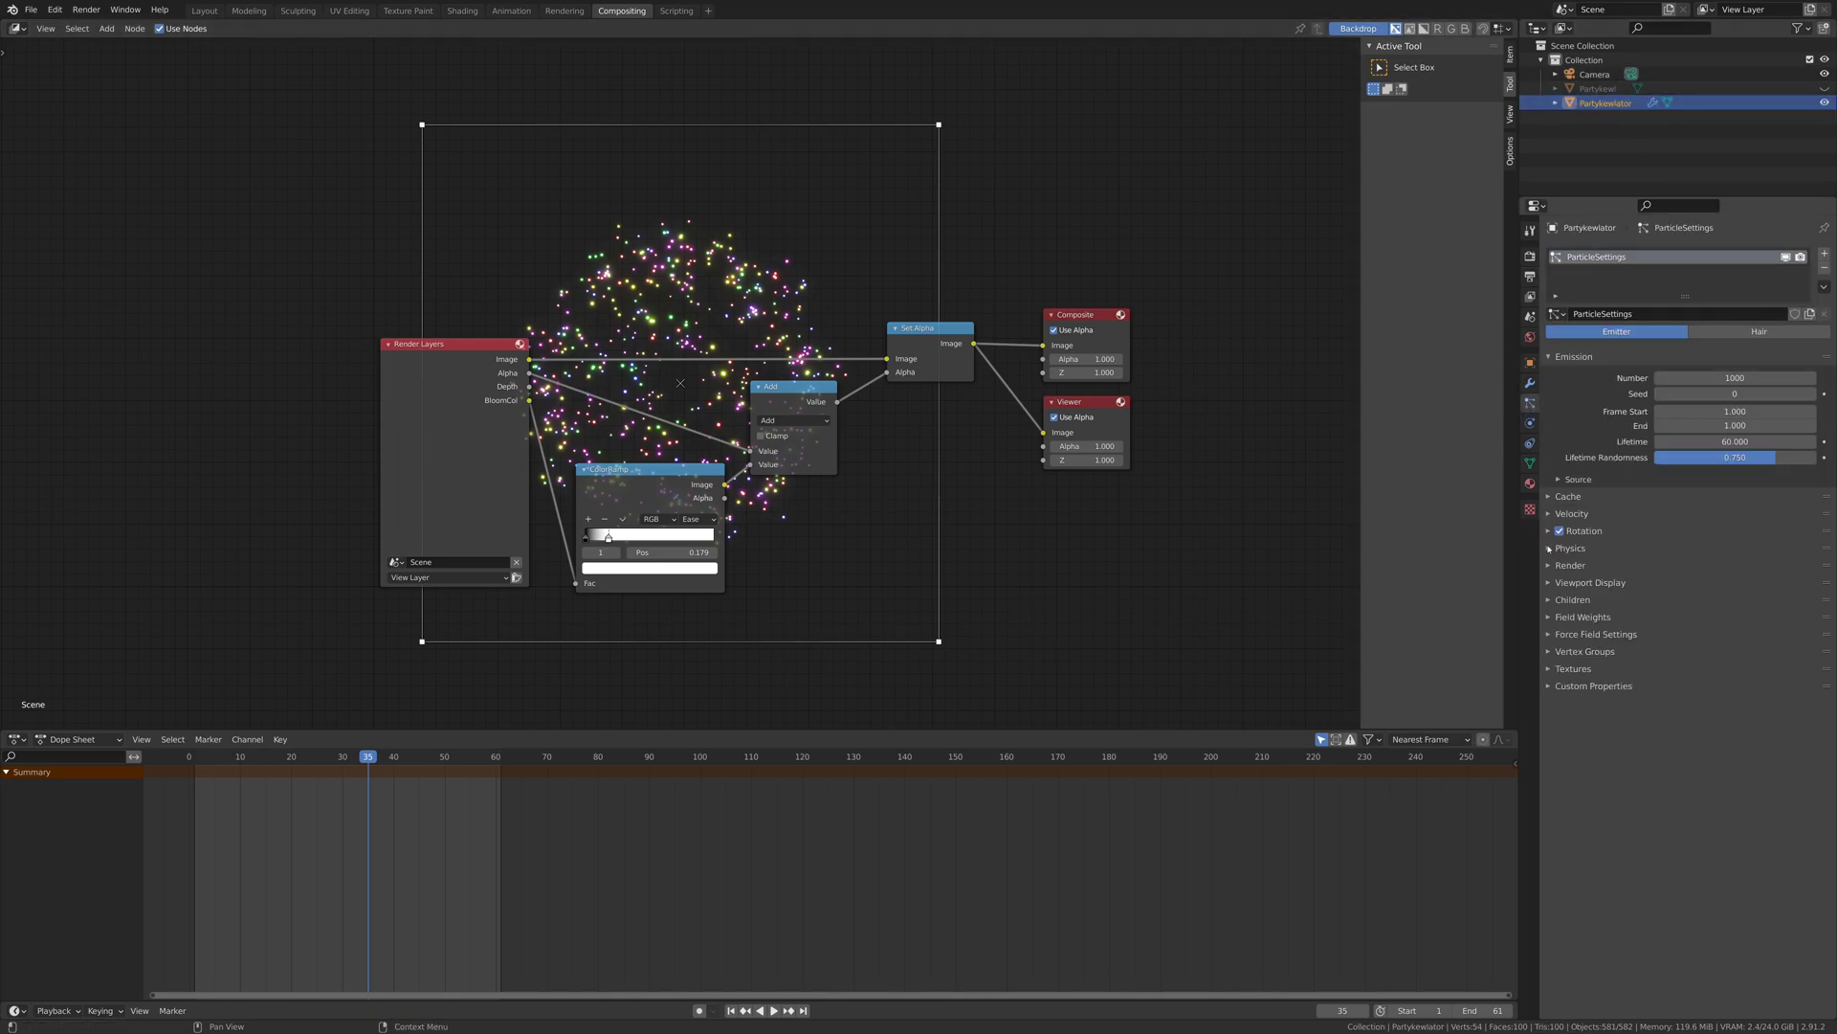
pyautogui.click(1550, 495)
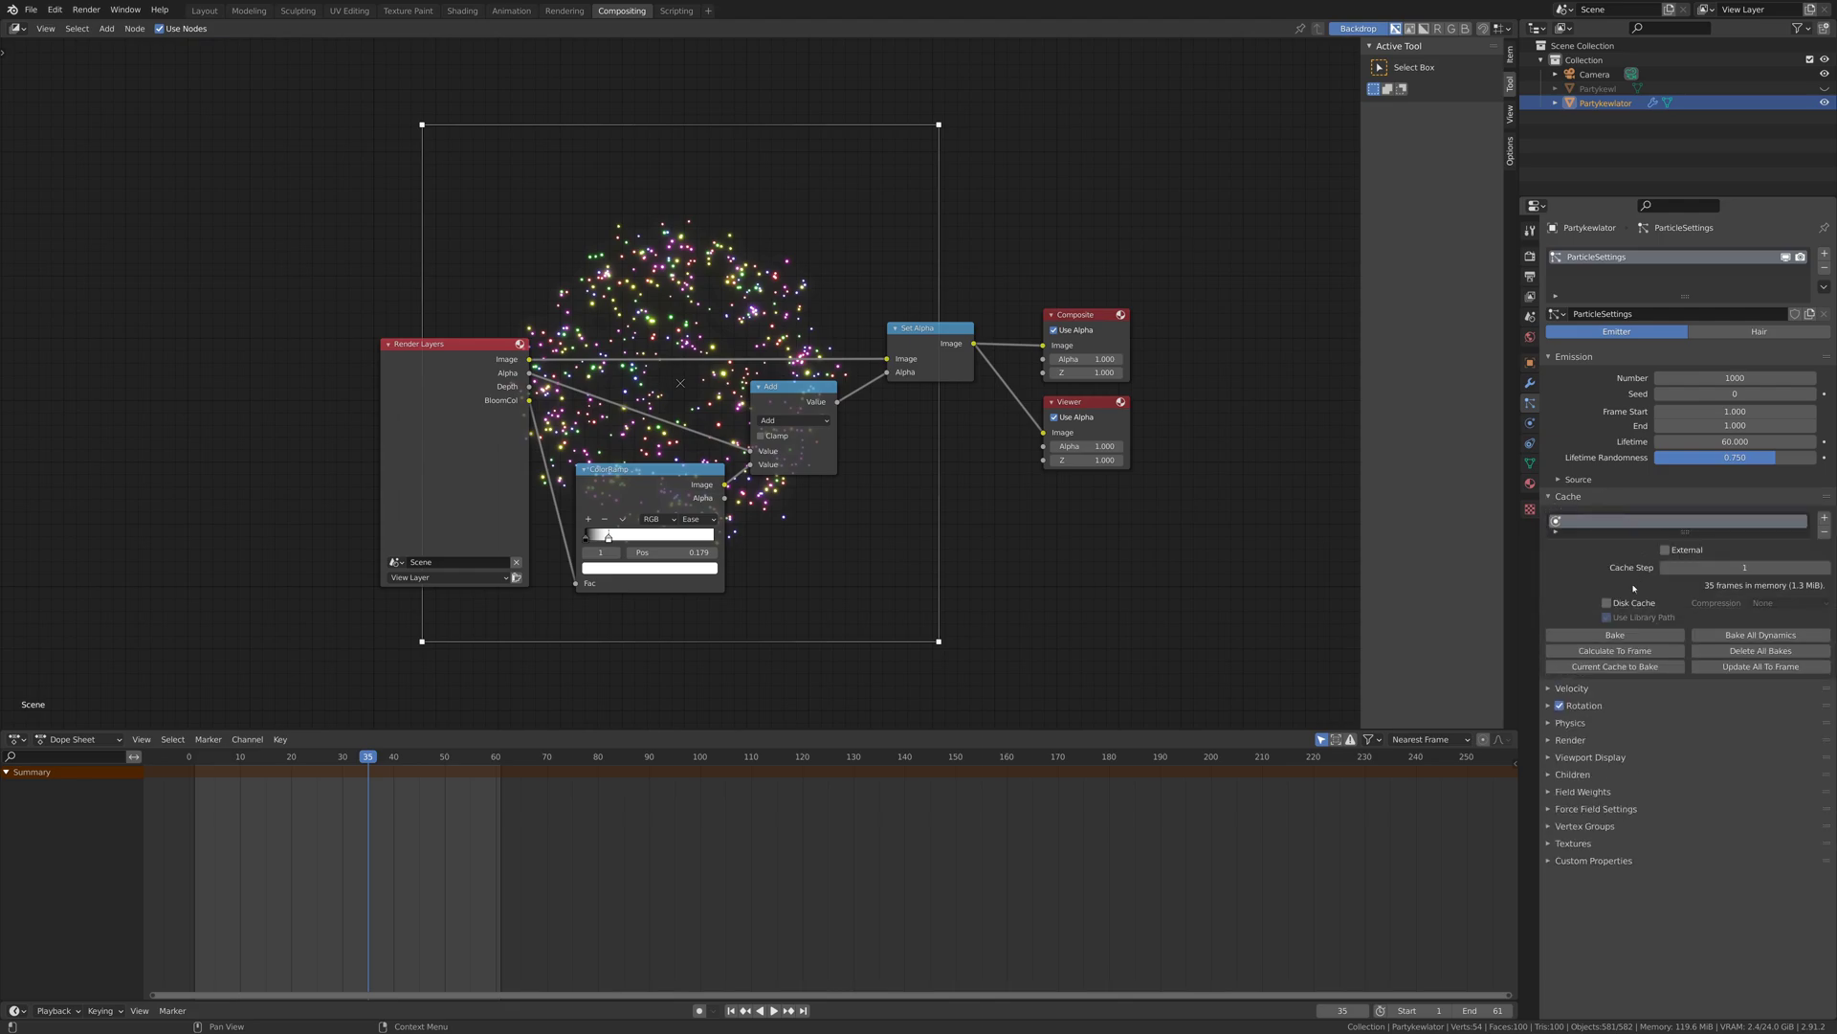
pyautogui.click(1615, 634)
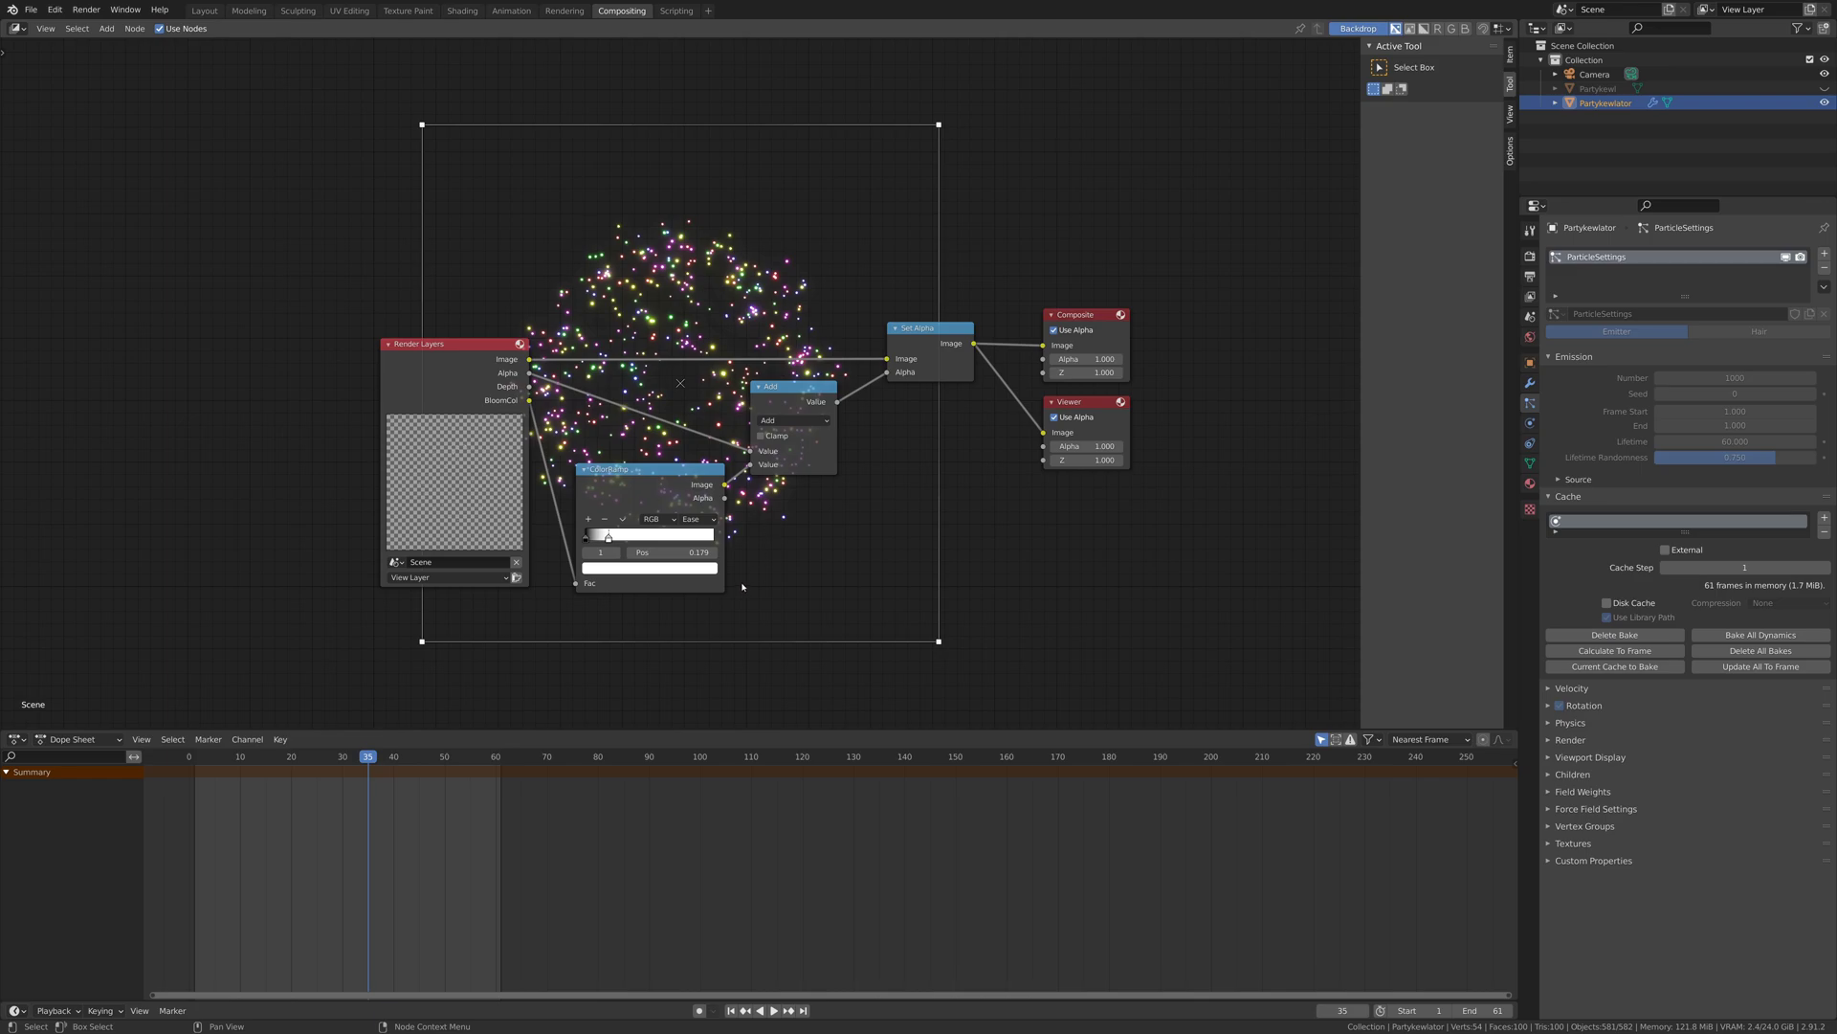
# - Render the full particle burst animation to a video file with Render Animation
pyautogui.click(87, 10)
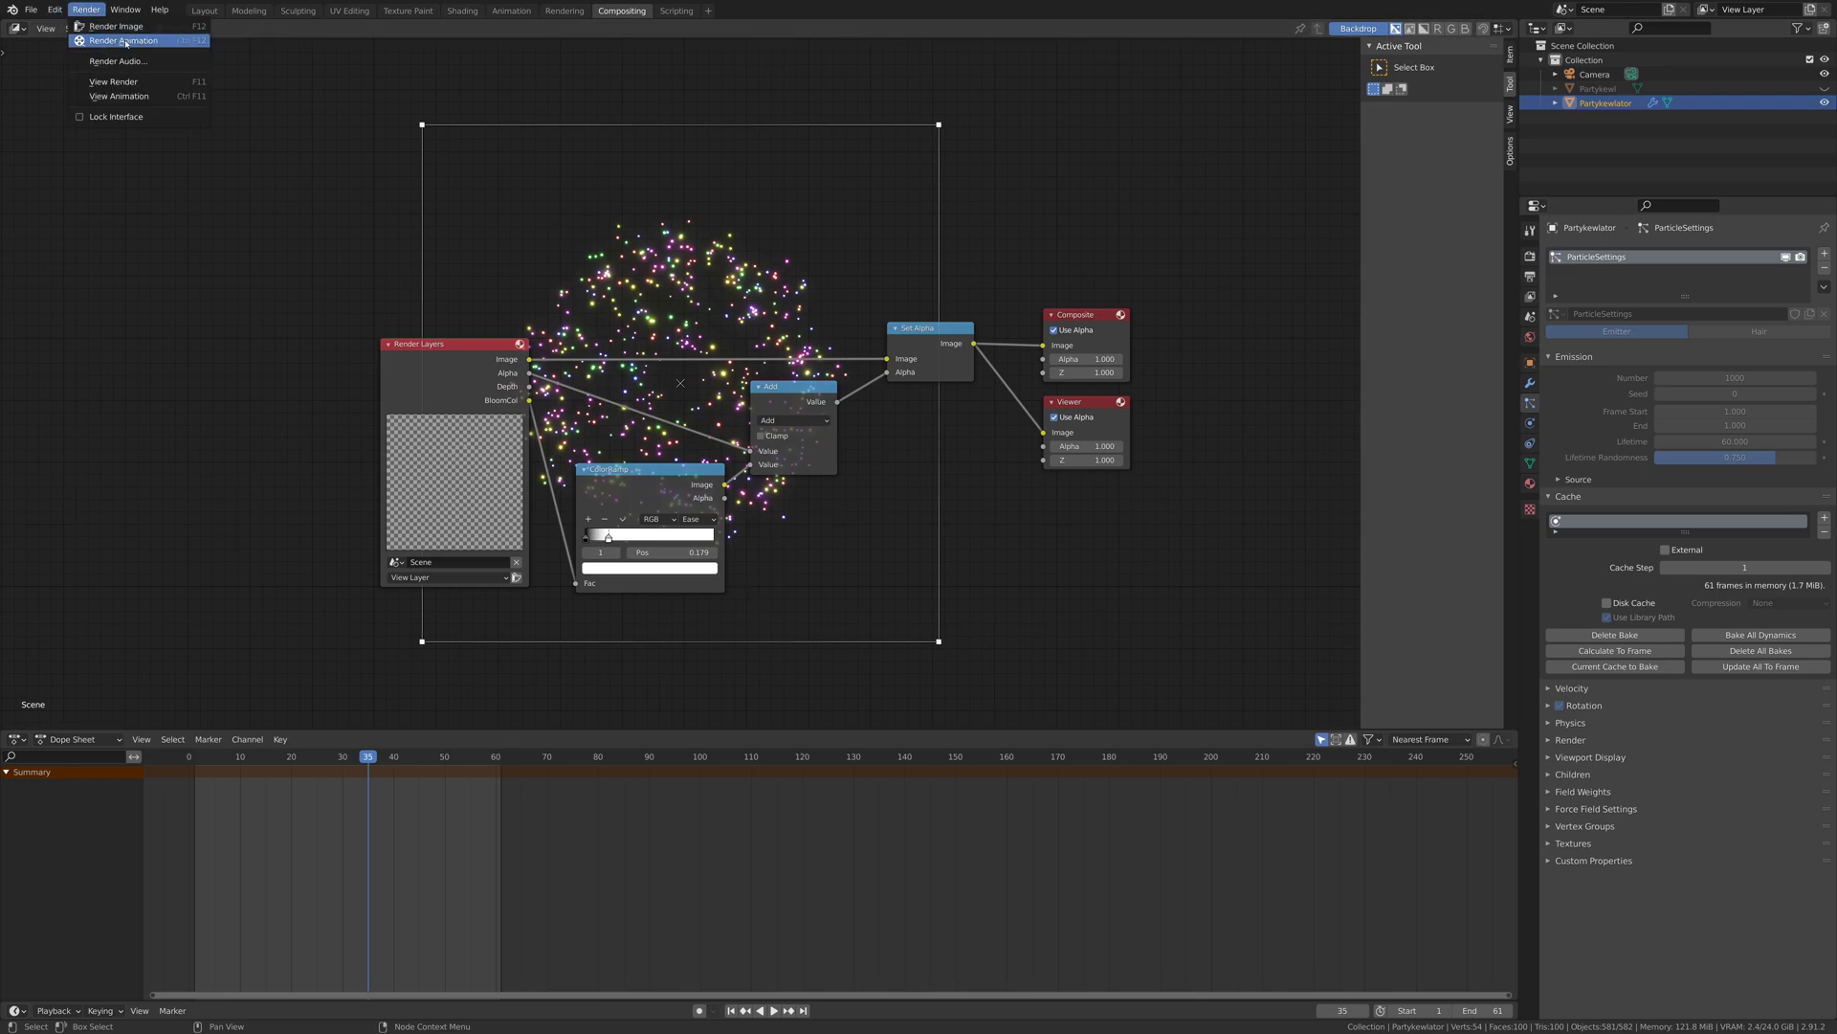
pyautogui.click(123, 40)
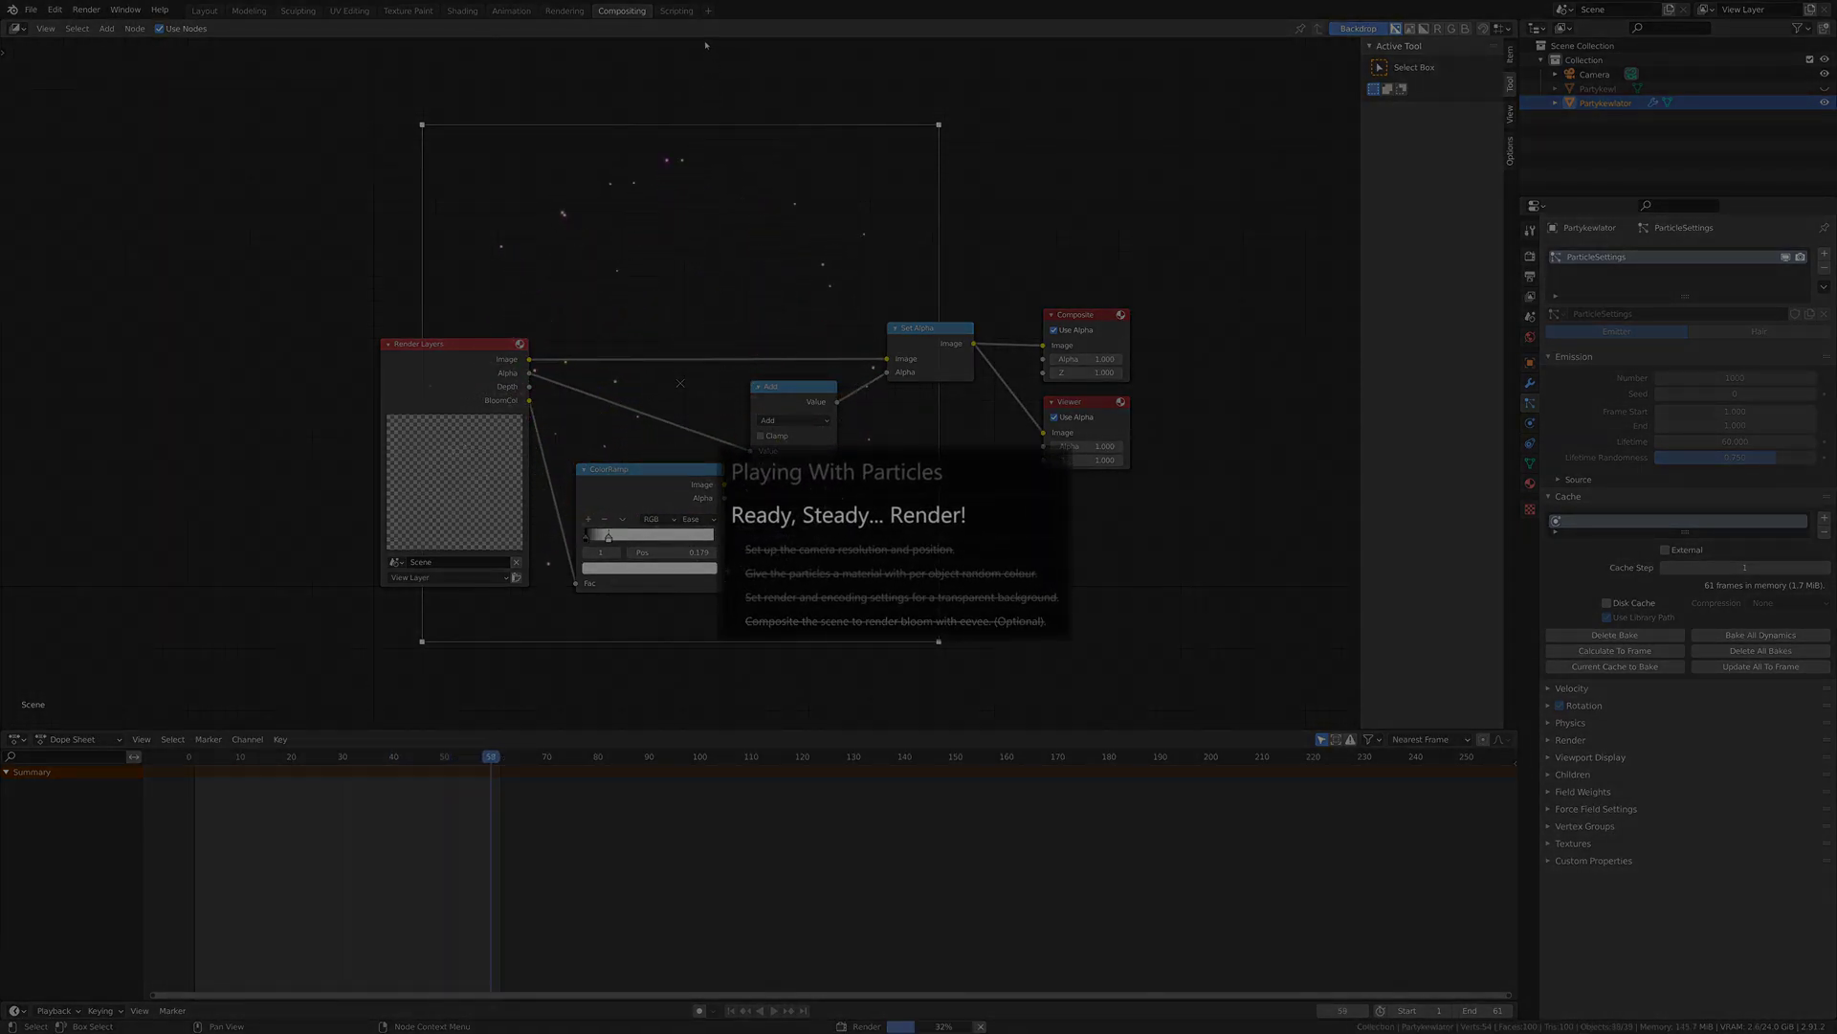
pyautogui.click(708, 12)
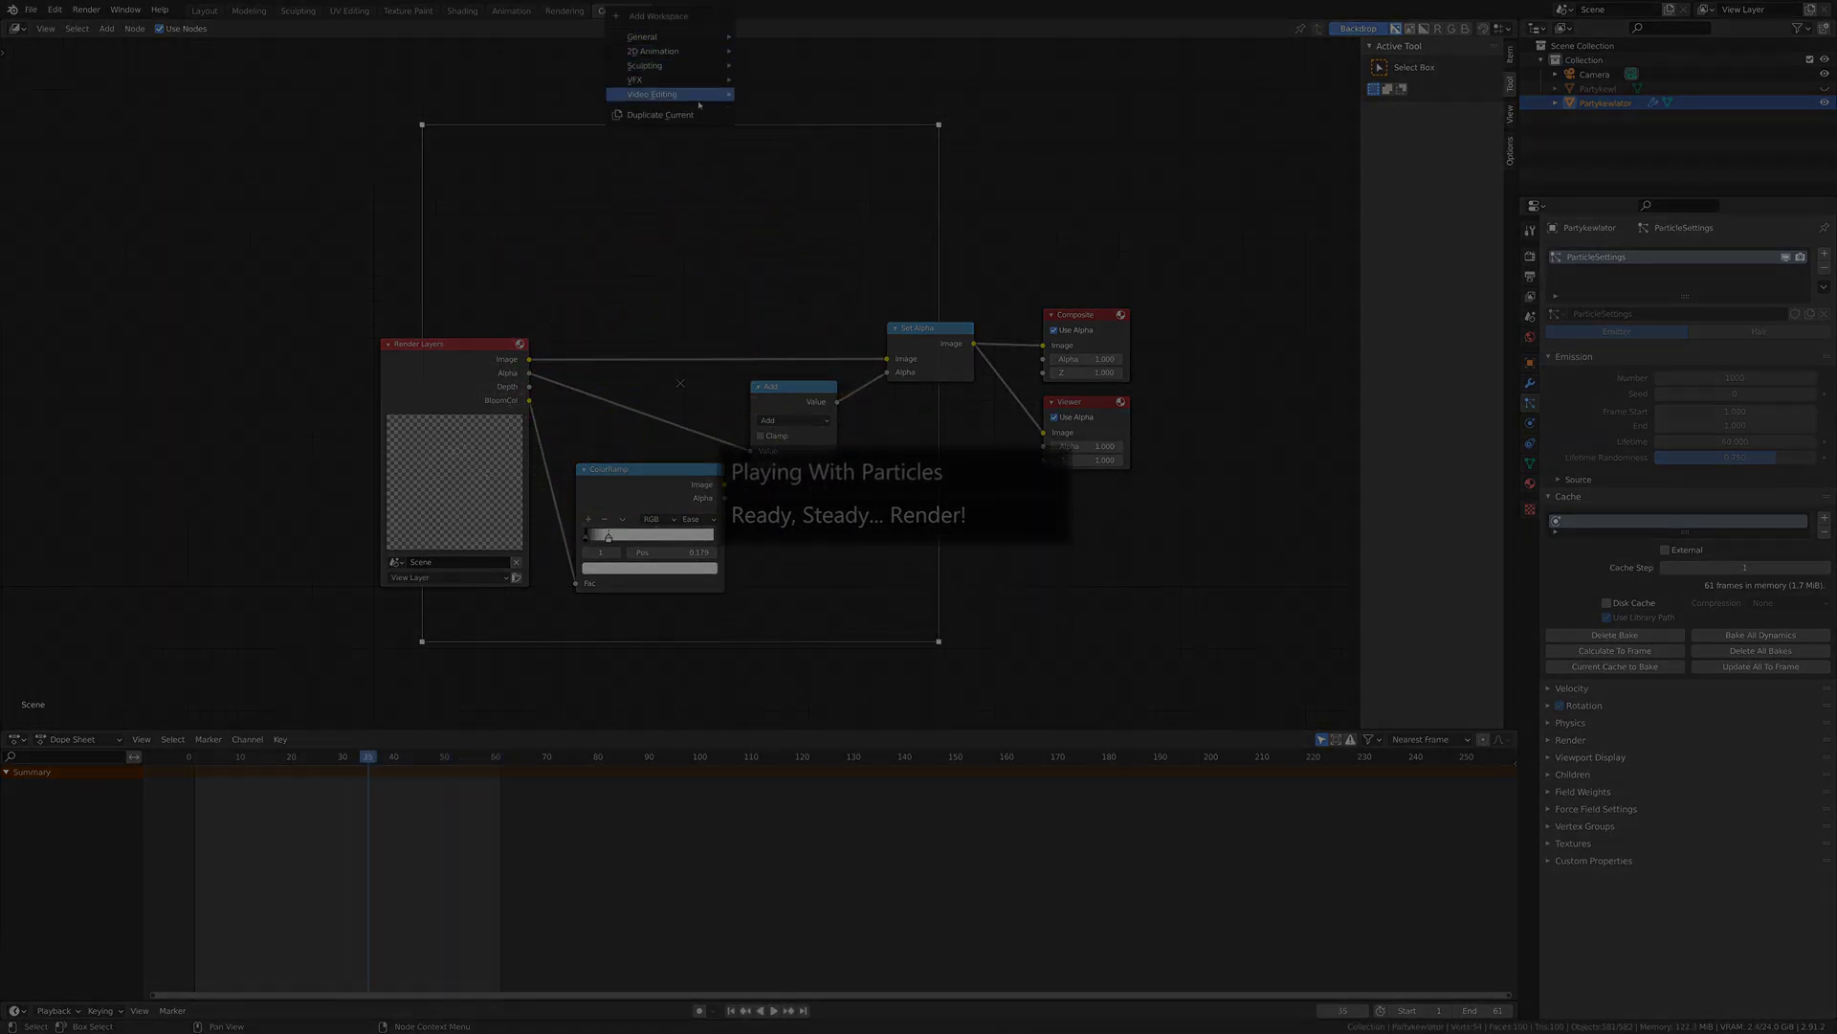
# - Add a Video Editing workspace, load 0001-0061.mov as a movie strip, and start it at frame 1
pyautogui.moveTo(703, 94)
pyautogui.click(792, 110)
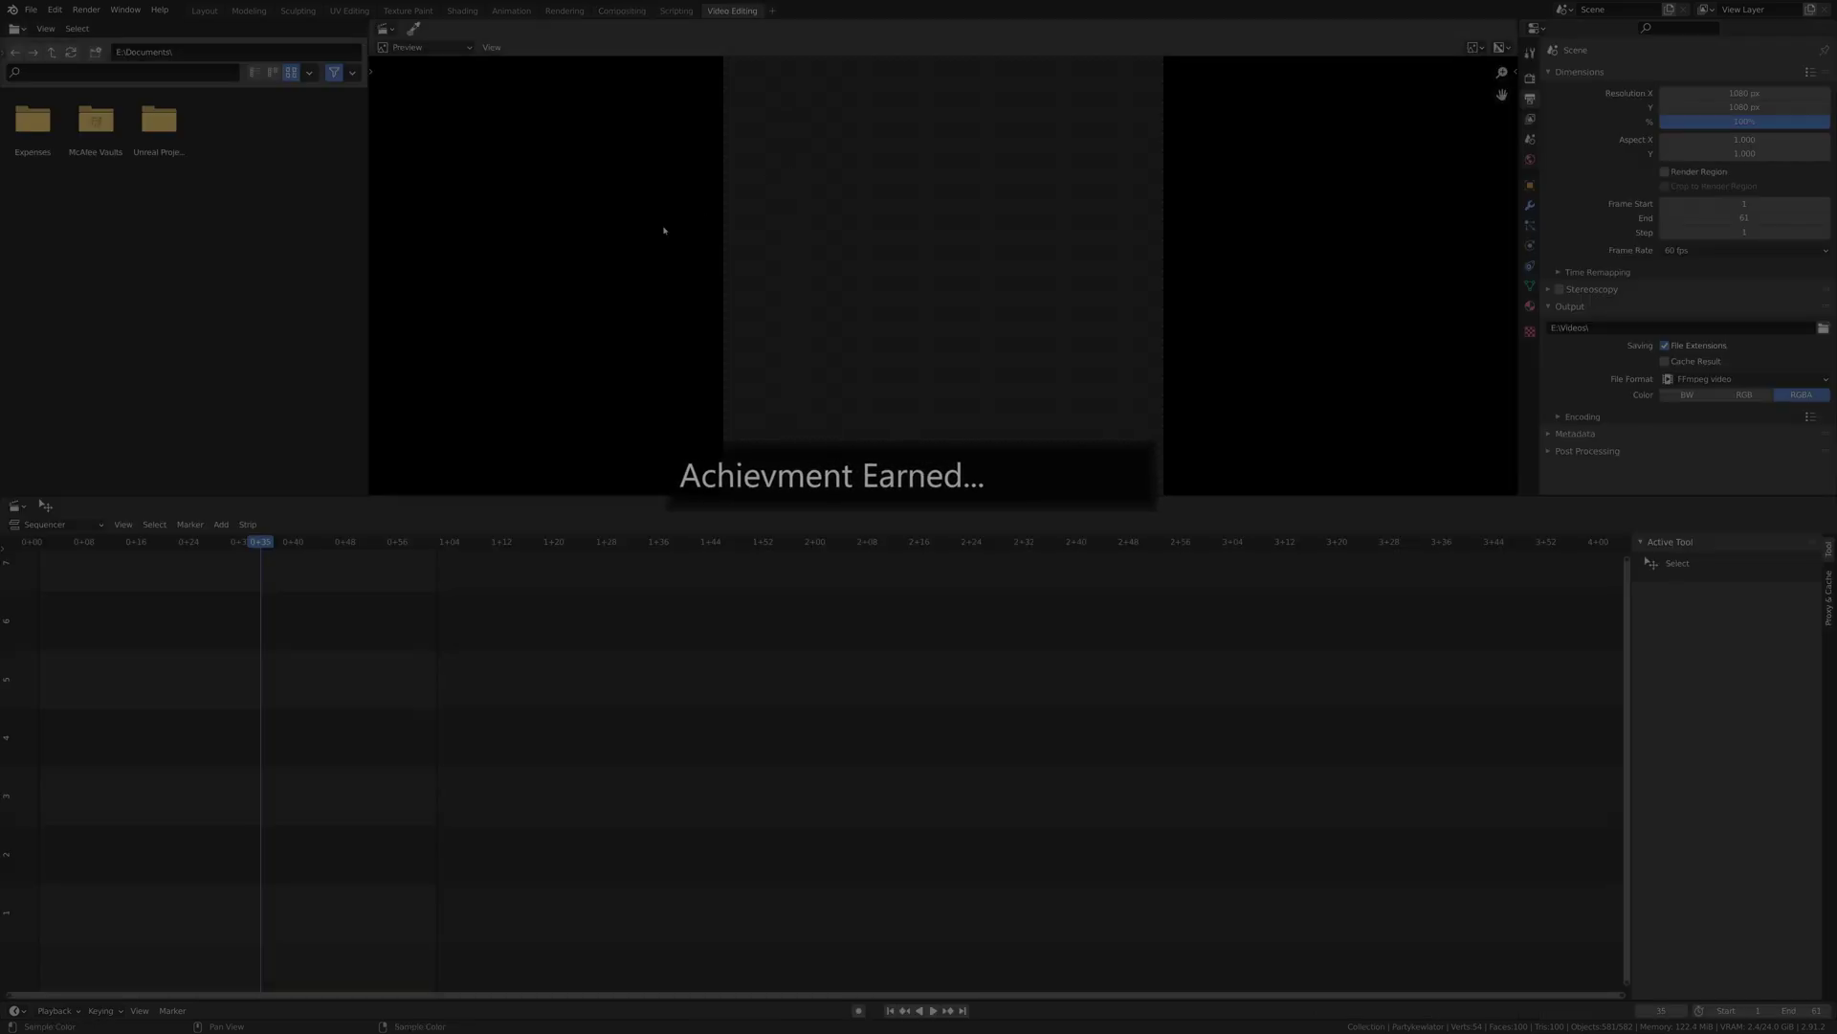
pyautogui.click(221, 525)
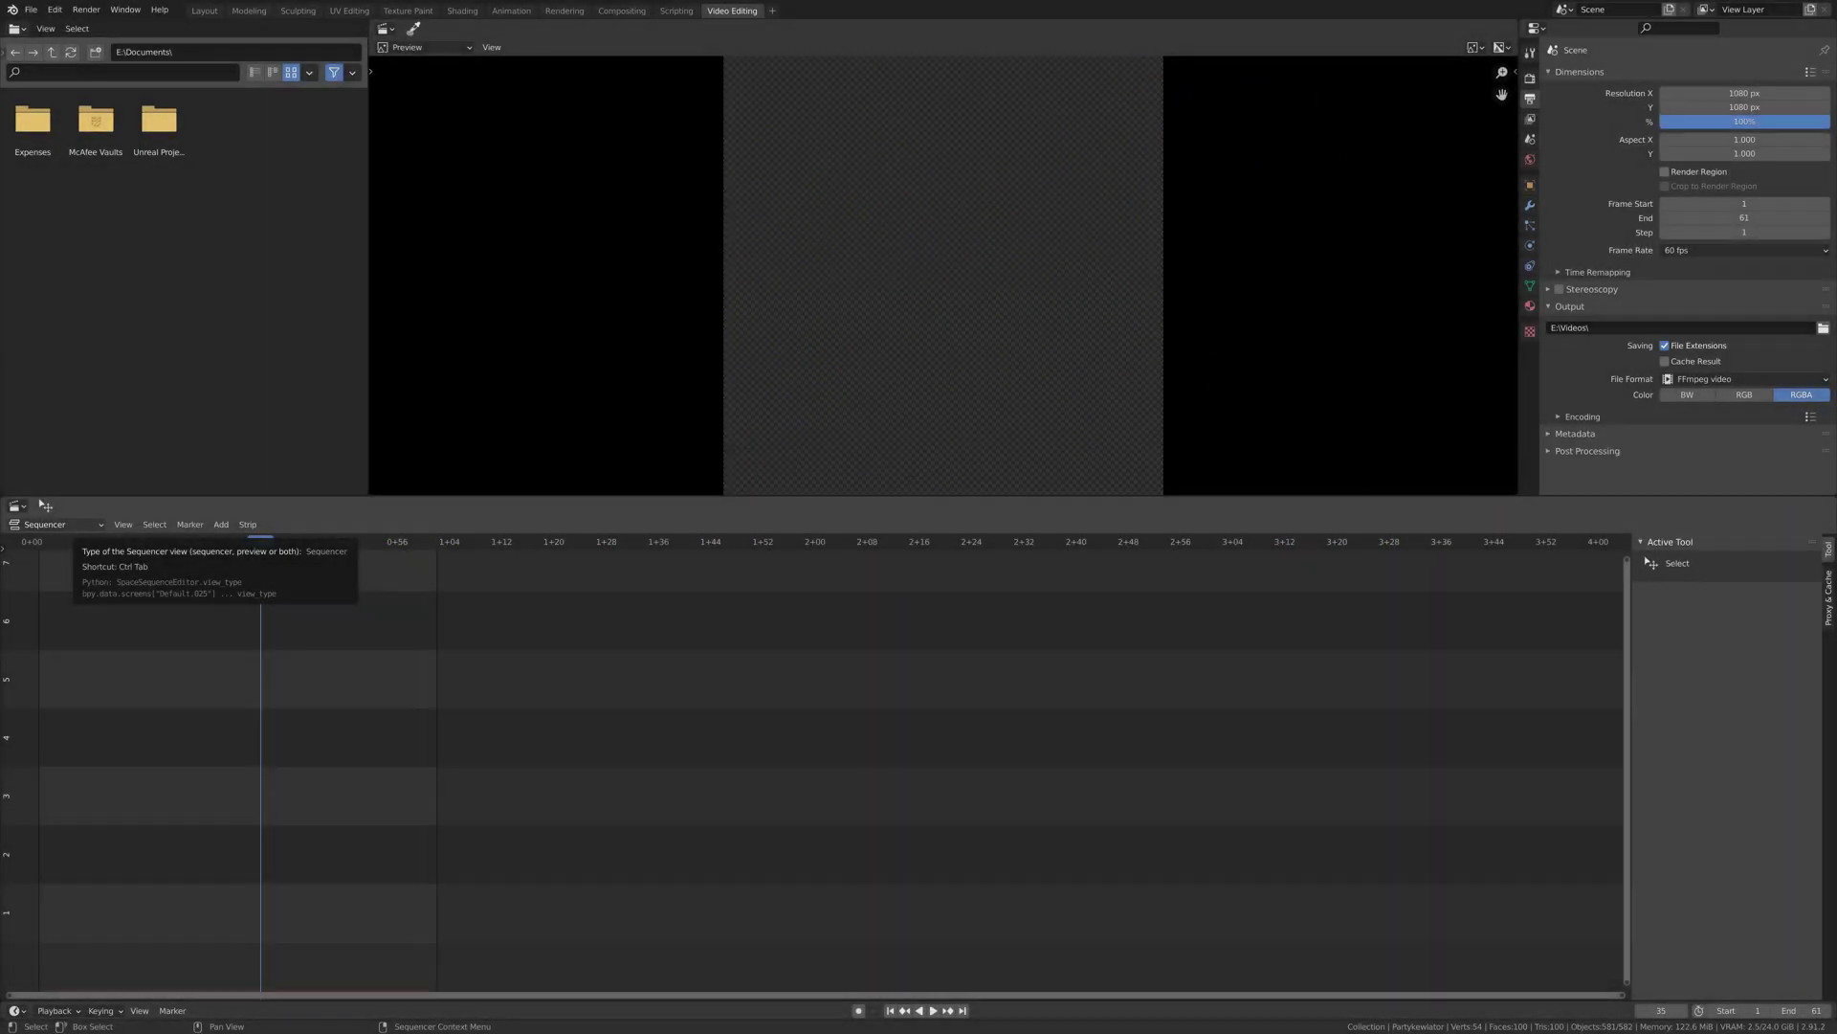
pyautogui.click(554, 867)
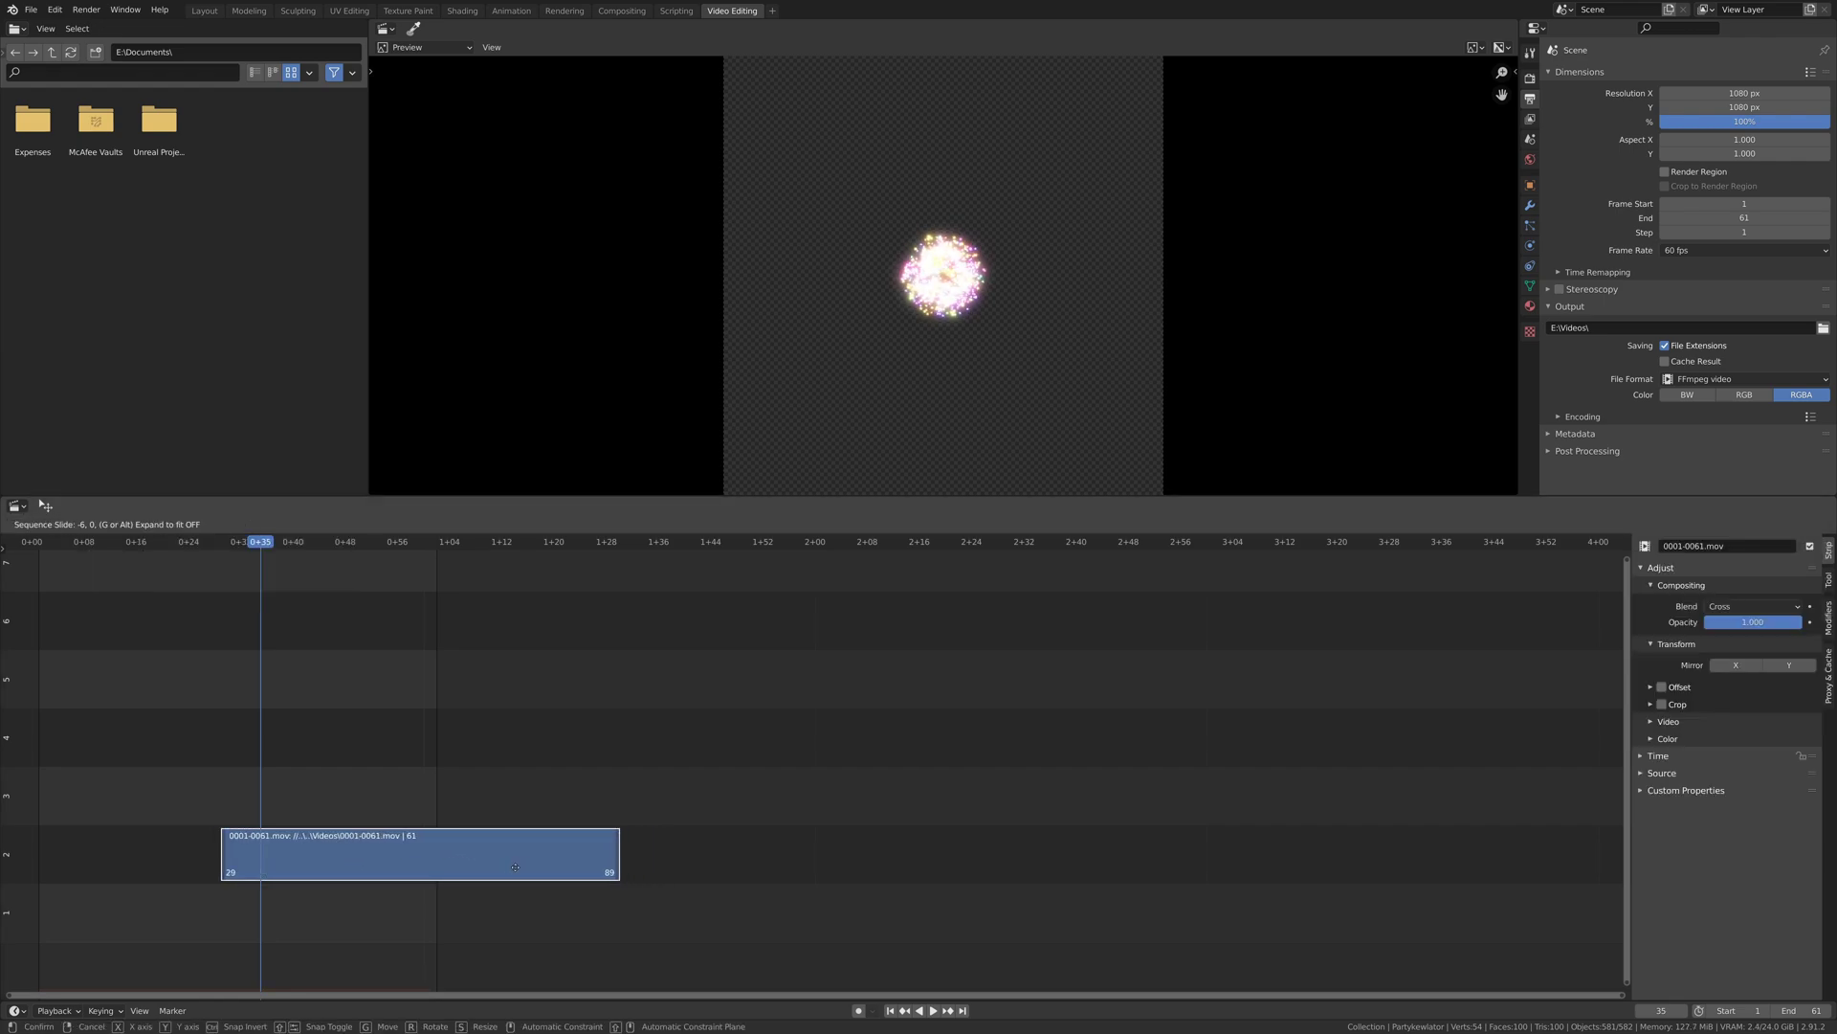
pyautogui.moveTo(514, 867); pyautogui.dragTo(316, 855)
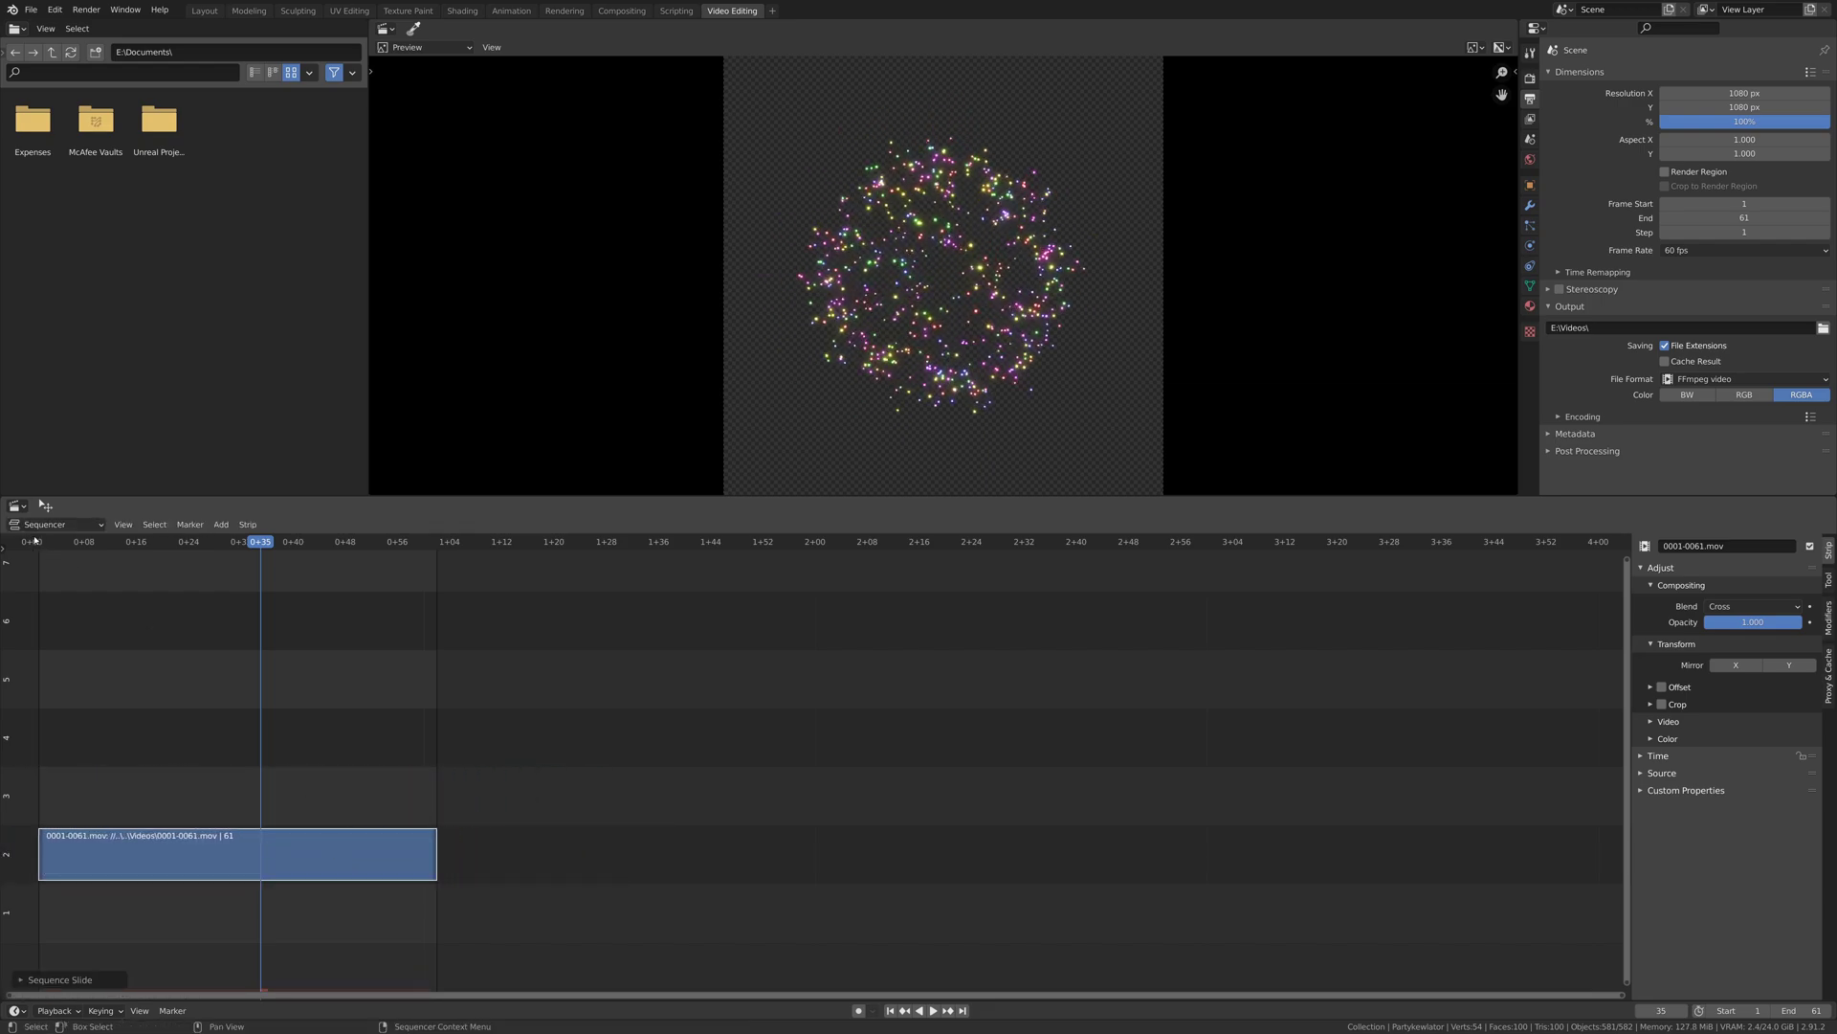
# - Play the 0001-0061.mov strip from the start, show its QuickTime RLE encoding settings, then stop and rewind
pyautogui.click(33, 541)
pyautogui.press('space')
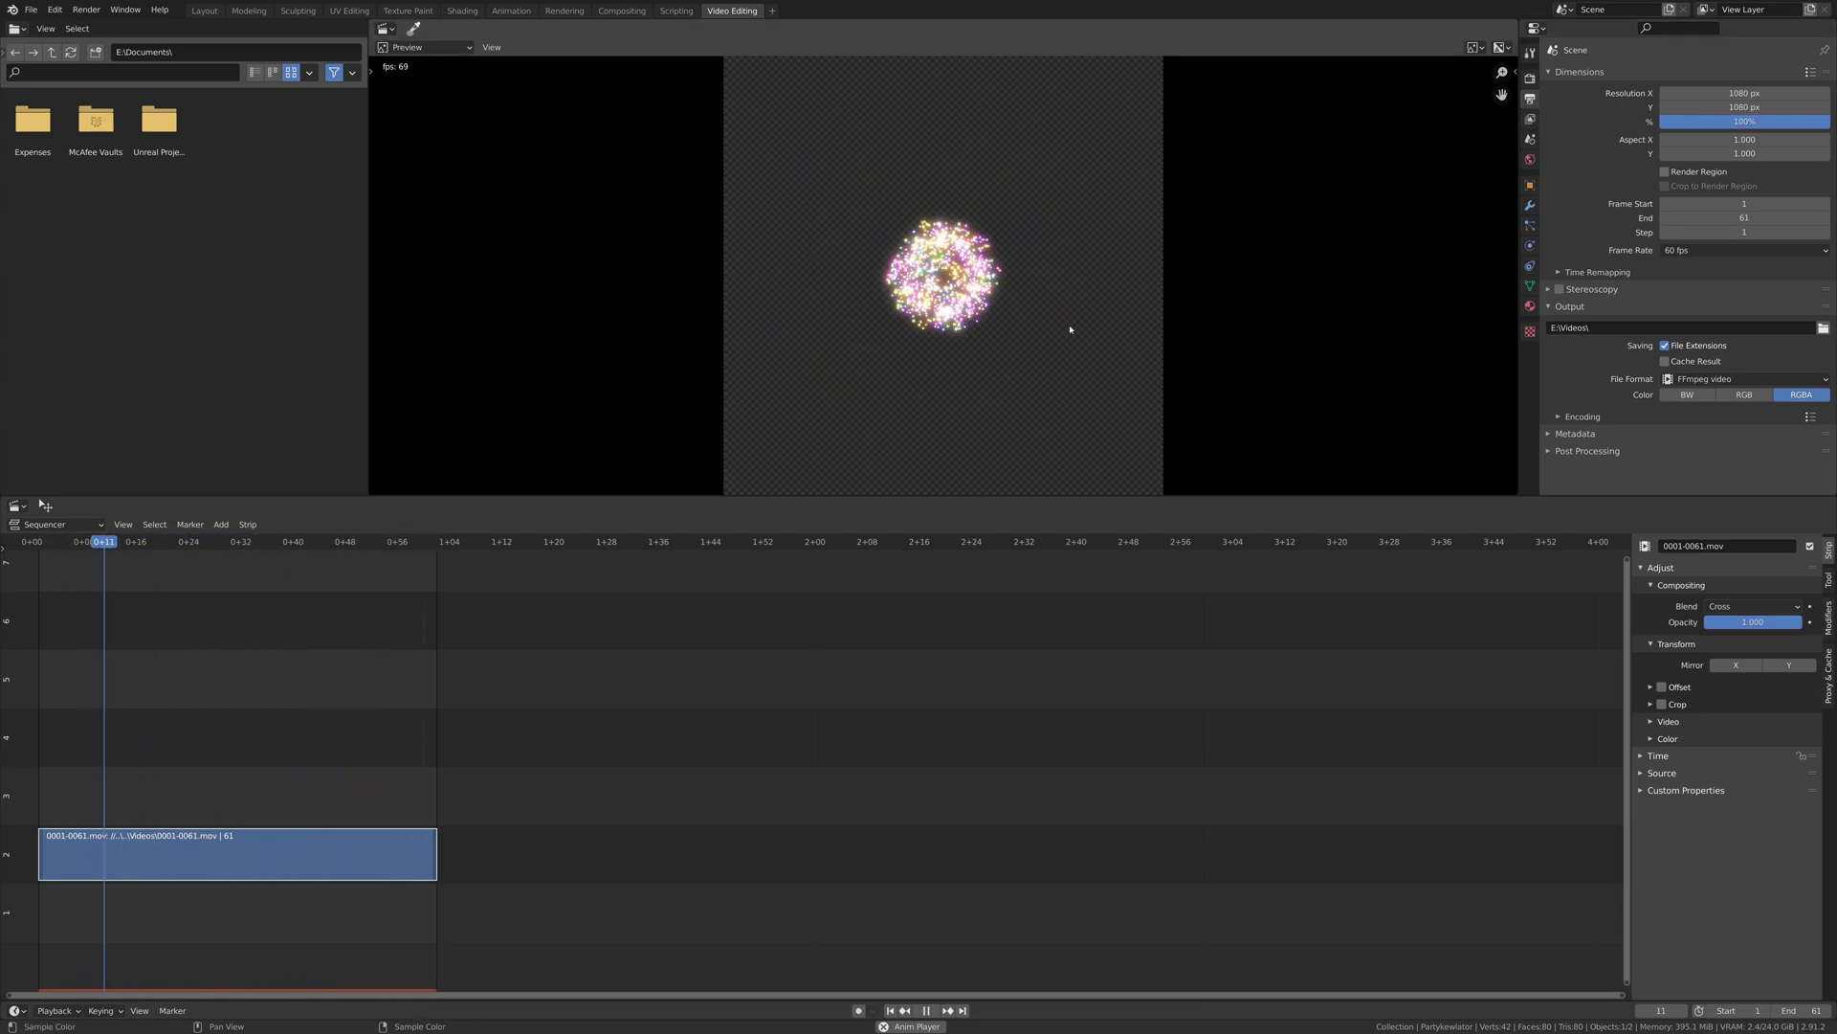
pyautogui.click(1581, 416)
pyautogui.scroll(-3, 1627, 416)
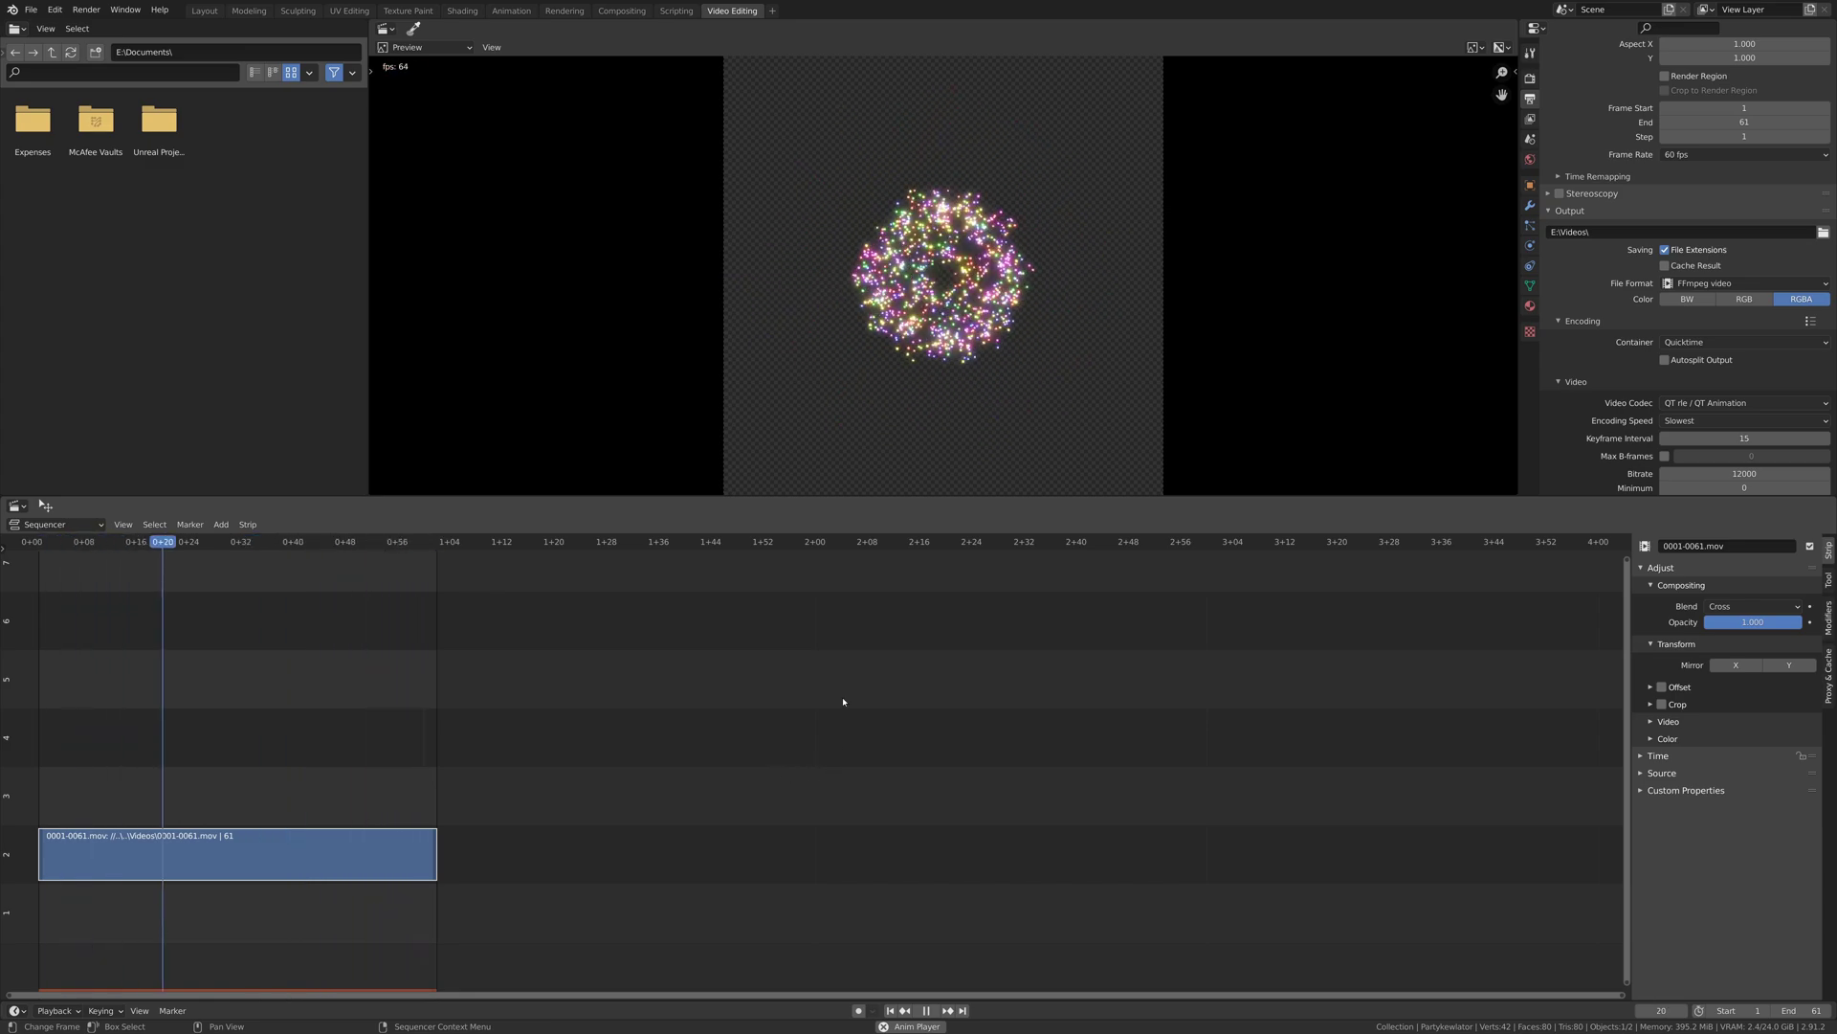
pyautogui.click(929, 1011)
pyautogui.moveTo(330, 574); pyautogui.dragTo(38, 636)
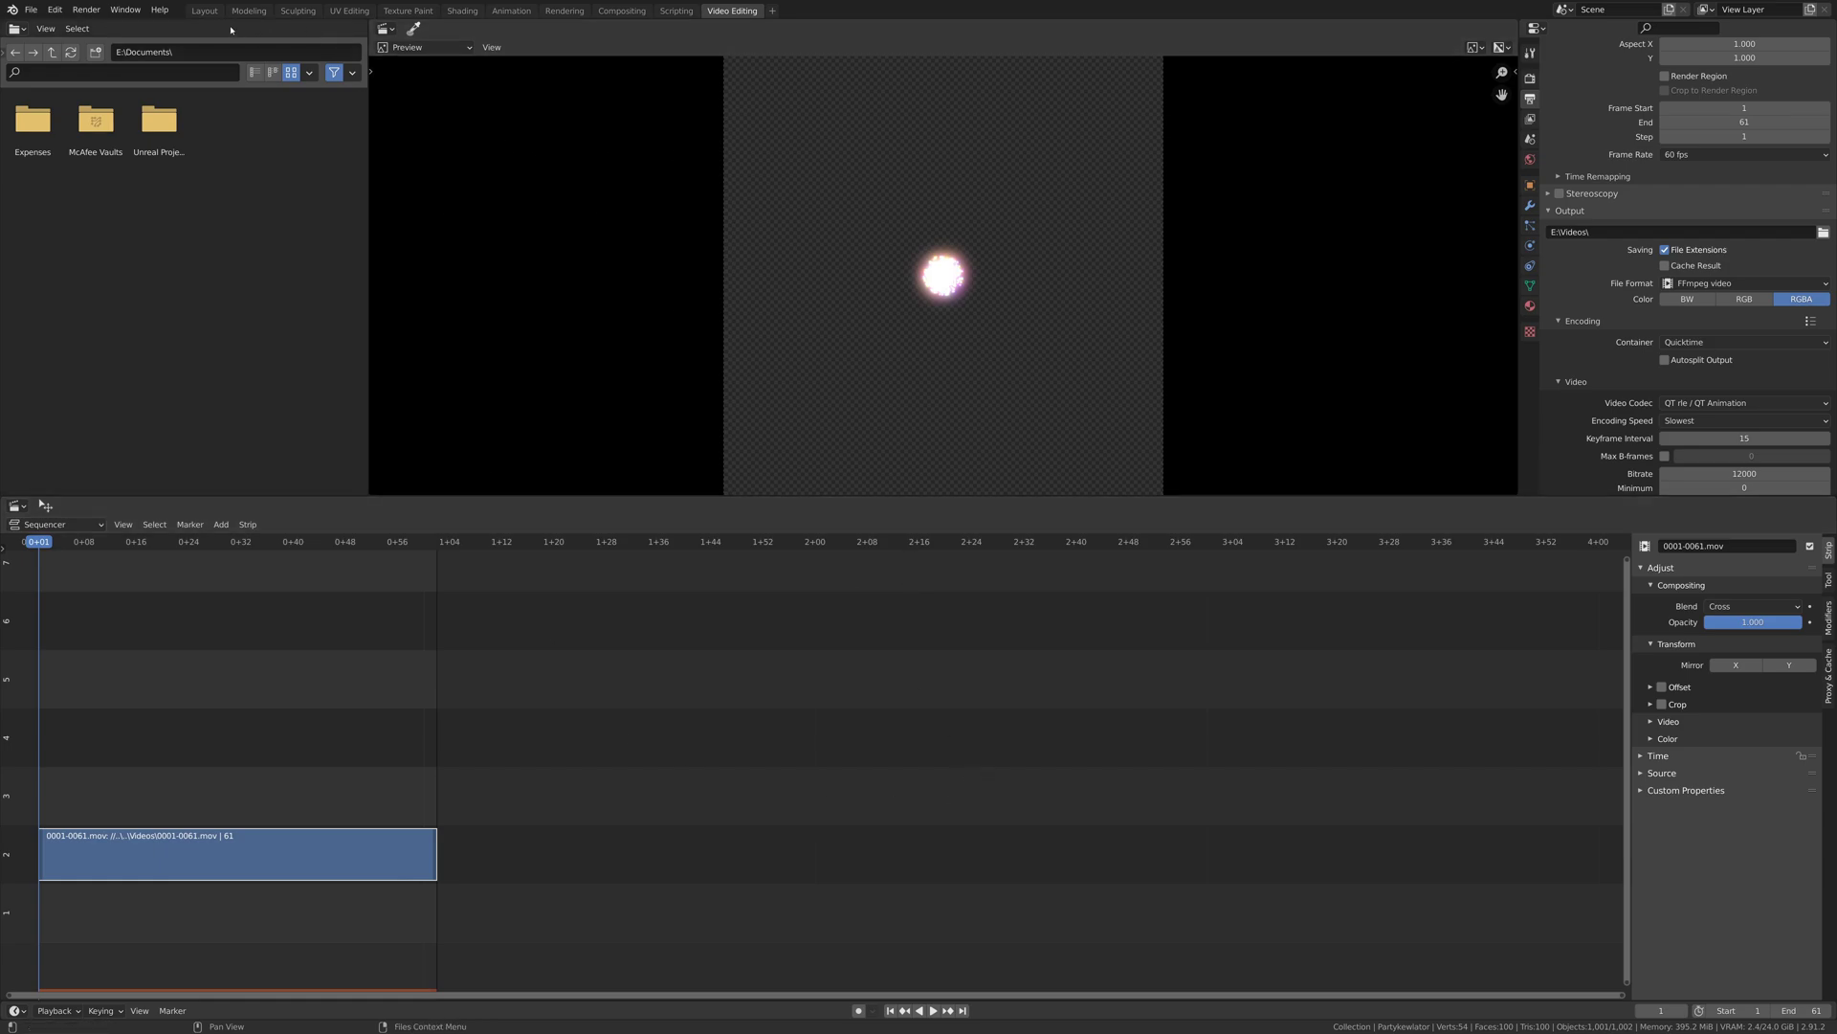
# - Return to the Layout workspace and delete the emitter's particle bake
pyautogui.hotkey('ctrl', 'pagedown')
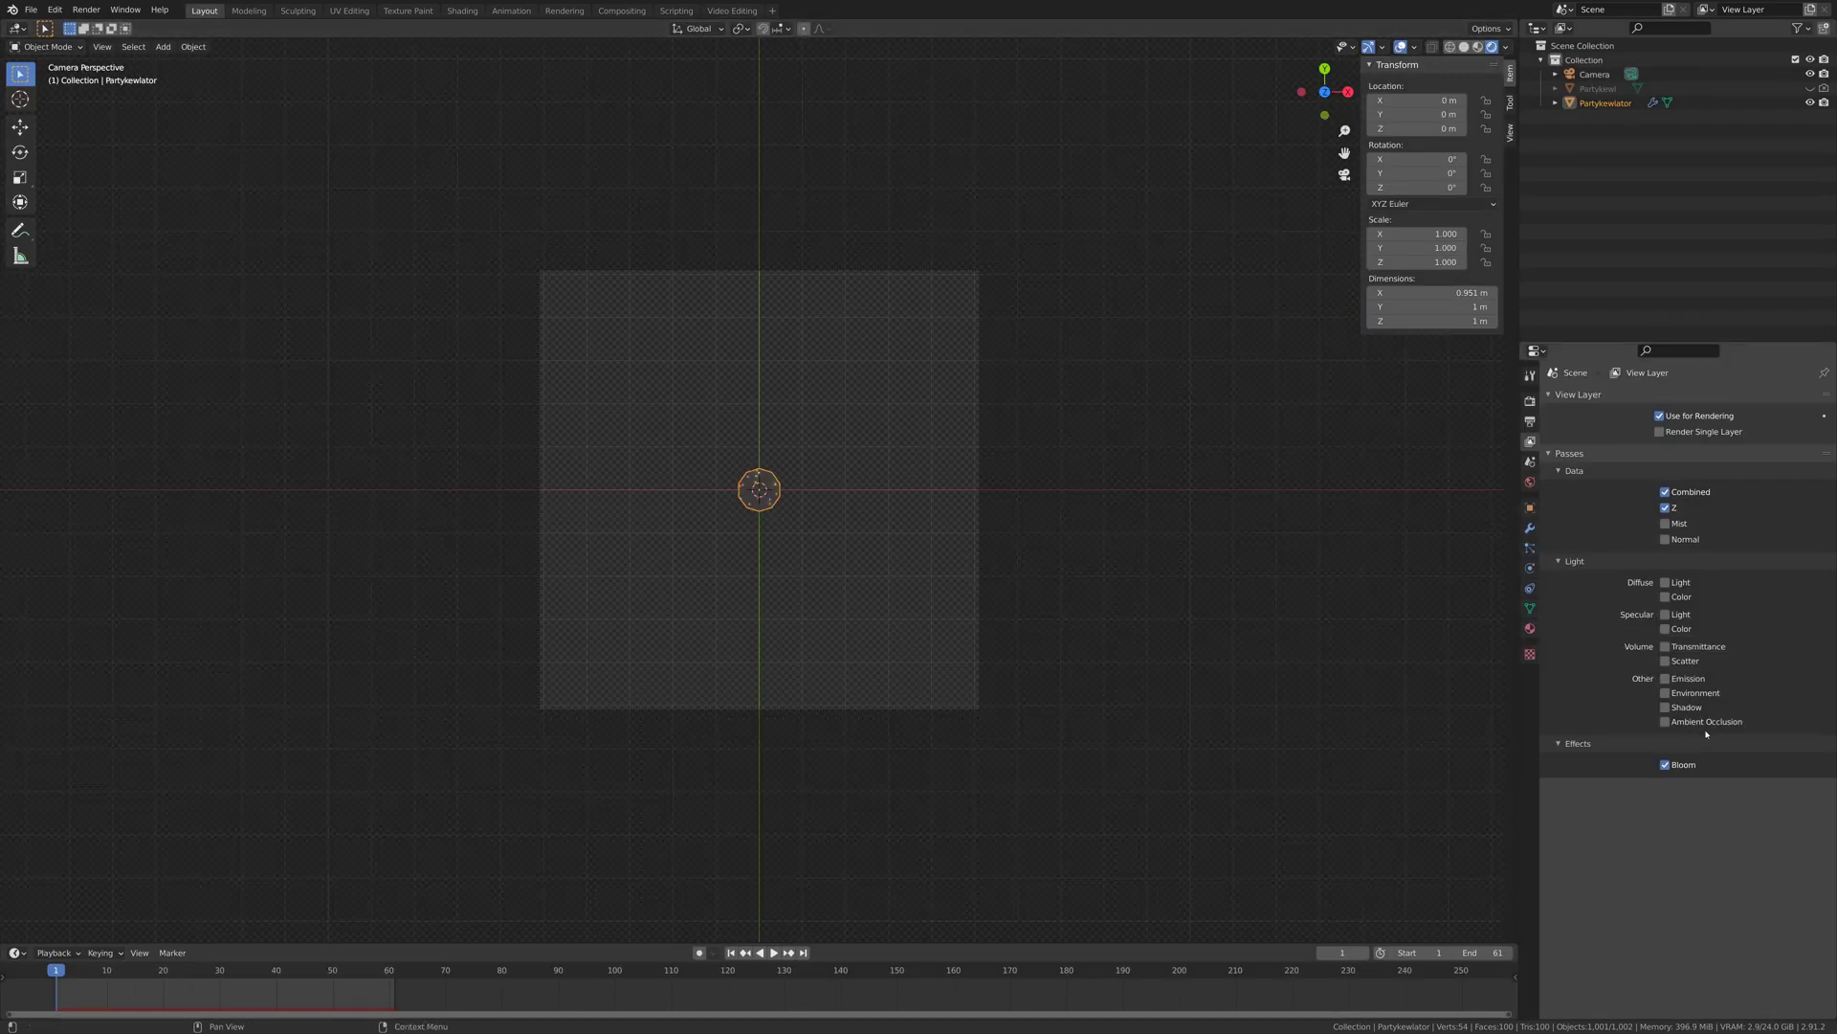
pyautogui.click(1529, 547)
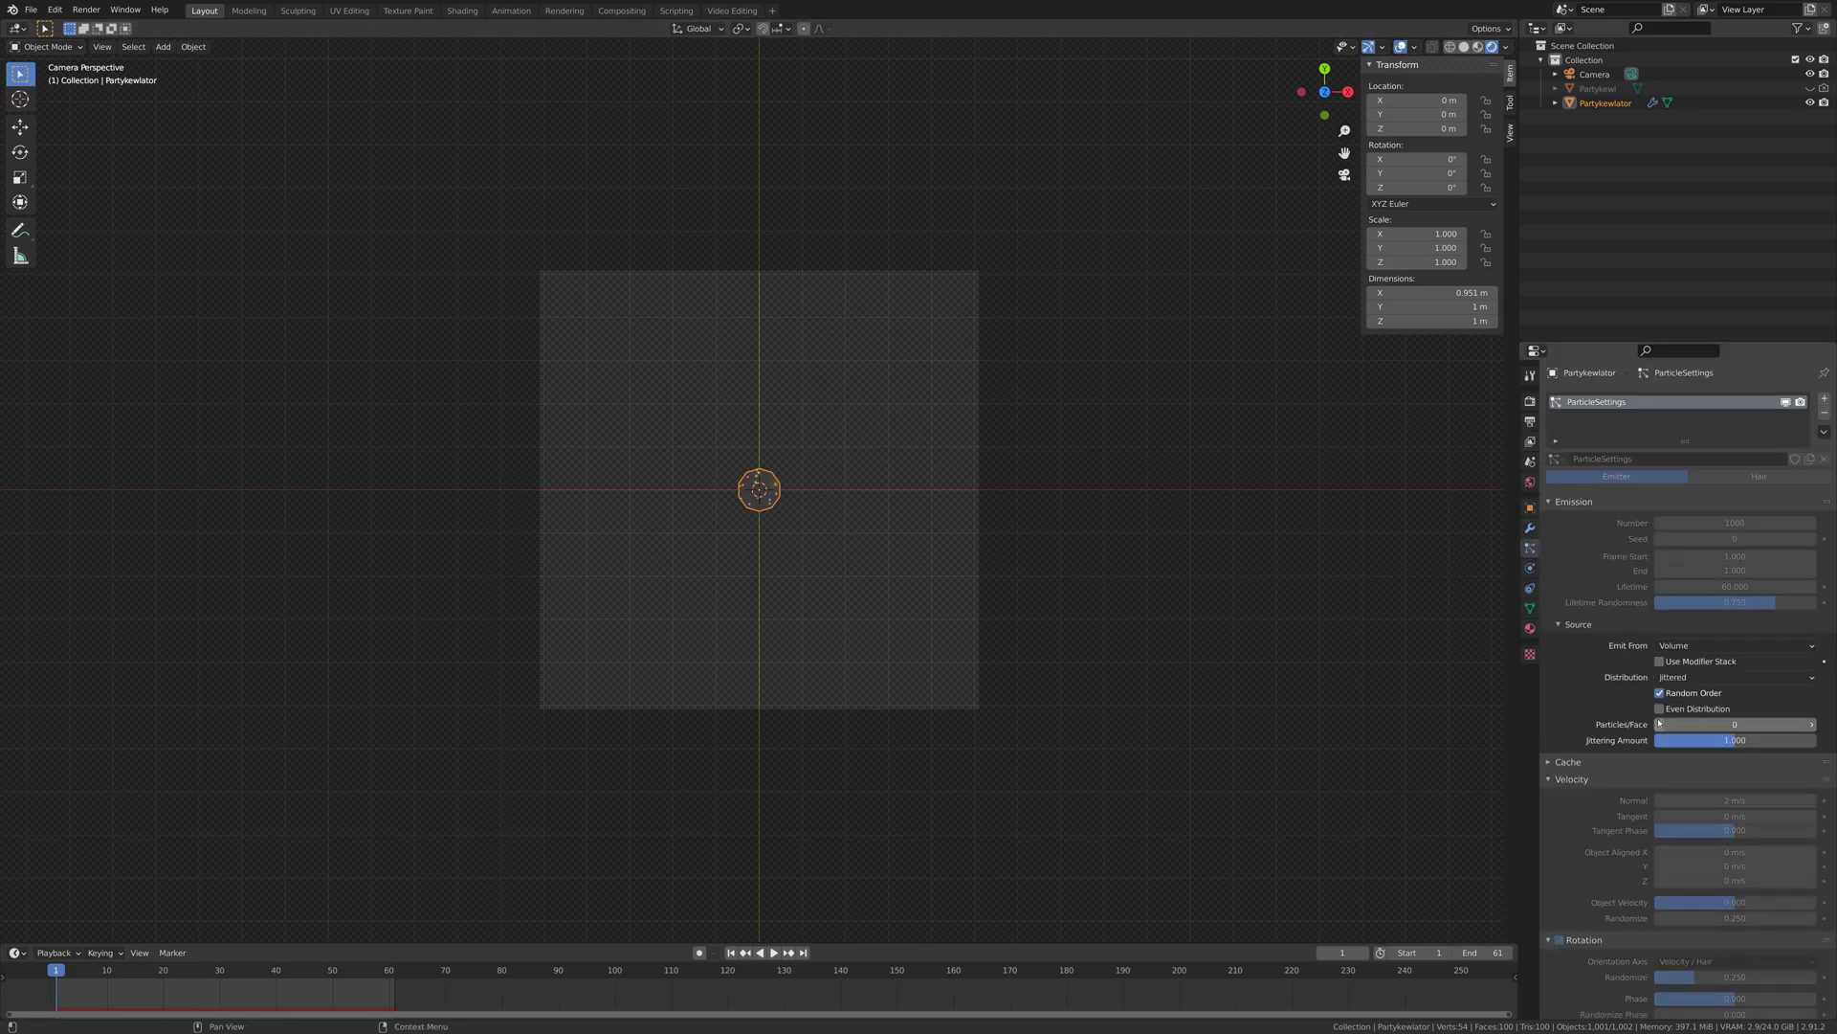
pyautogui.click(1549, 762)
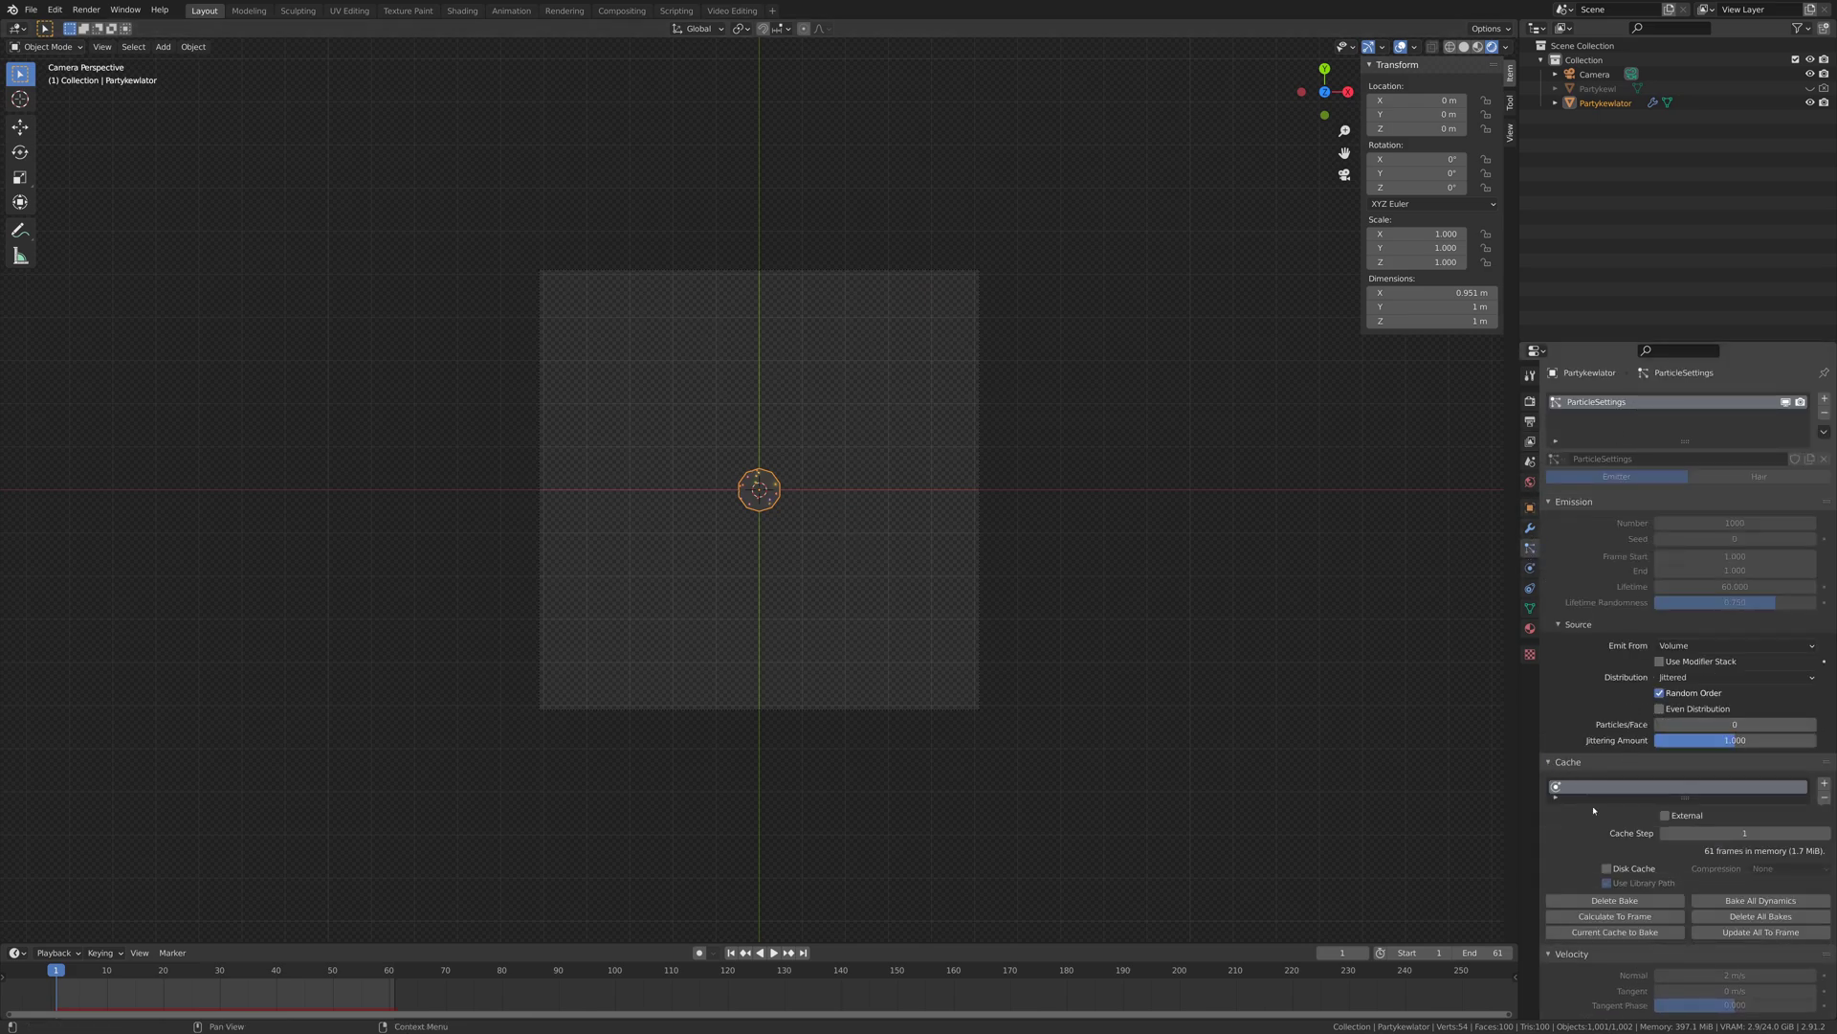
pyautogui.click(1634, 901)
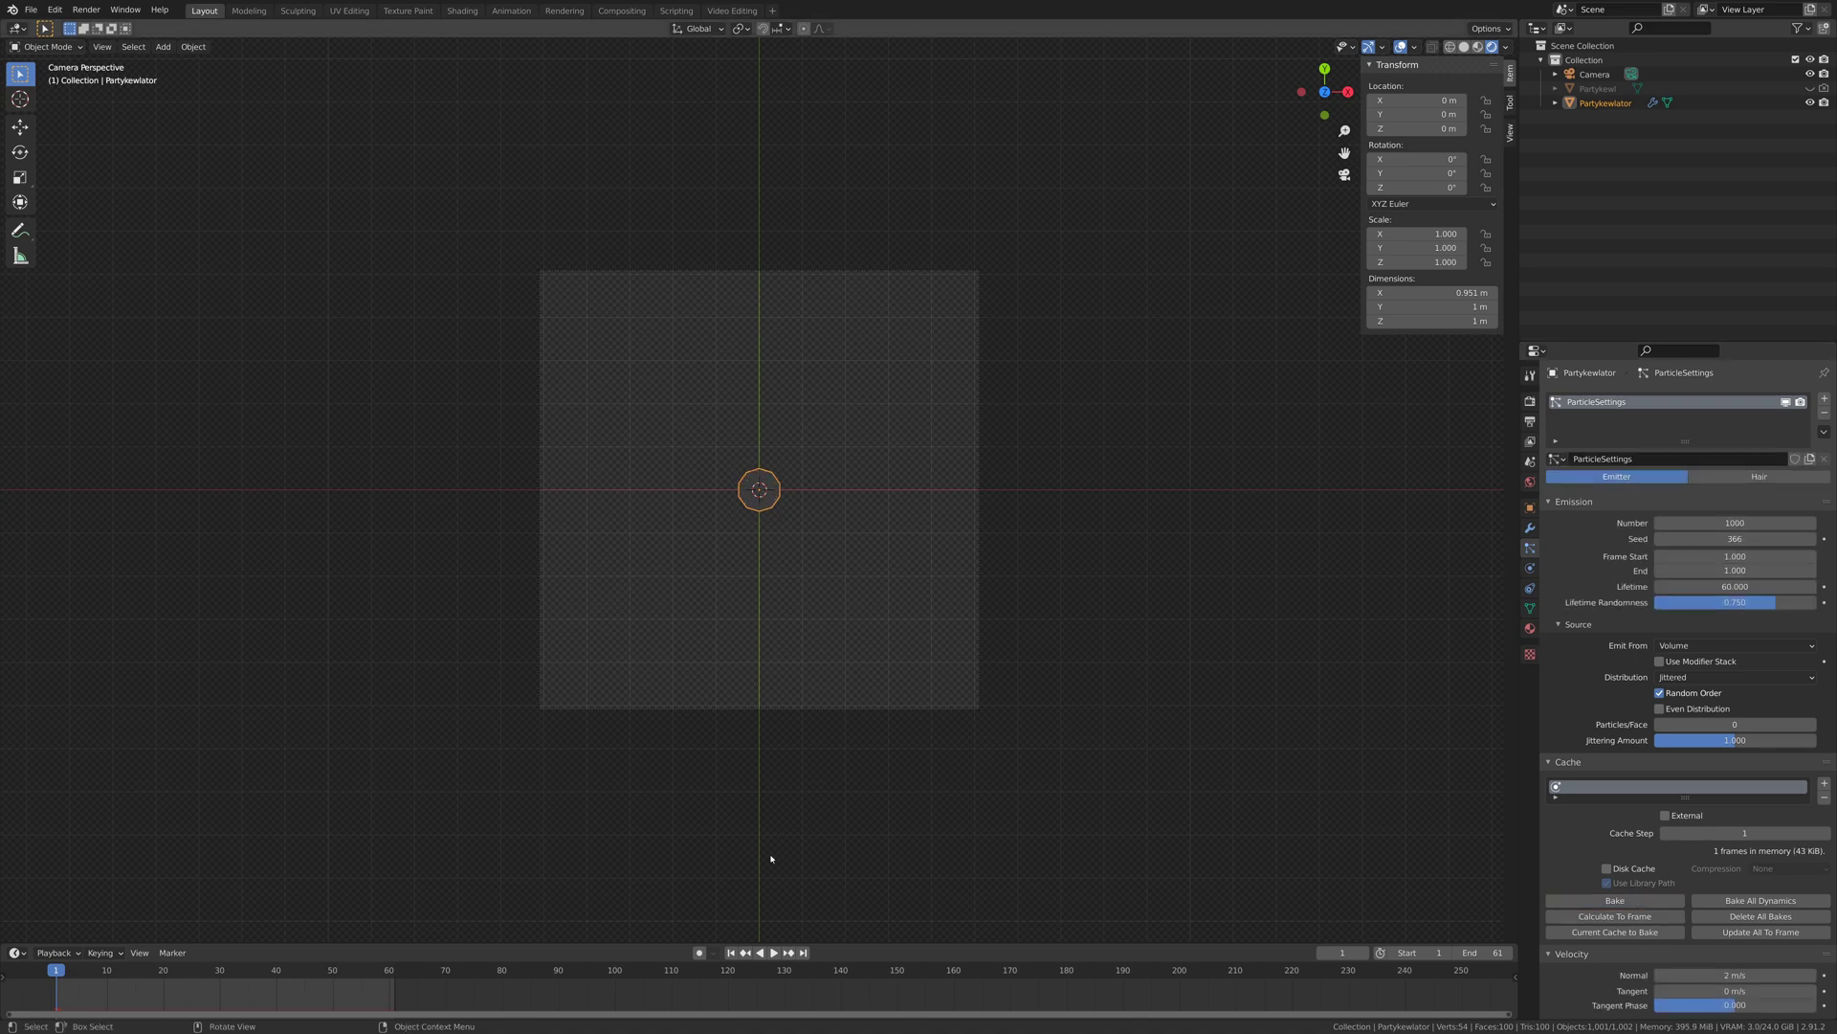
# - Play the particle animation in the viewport and set the emission seed to 603
pyautogui.click(773, 953)
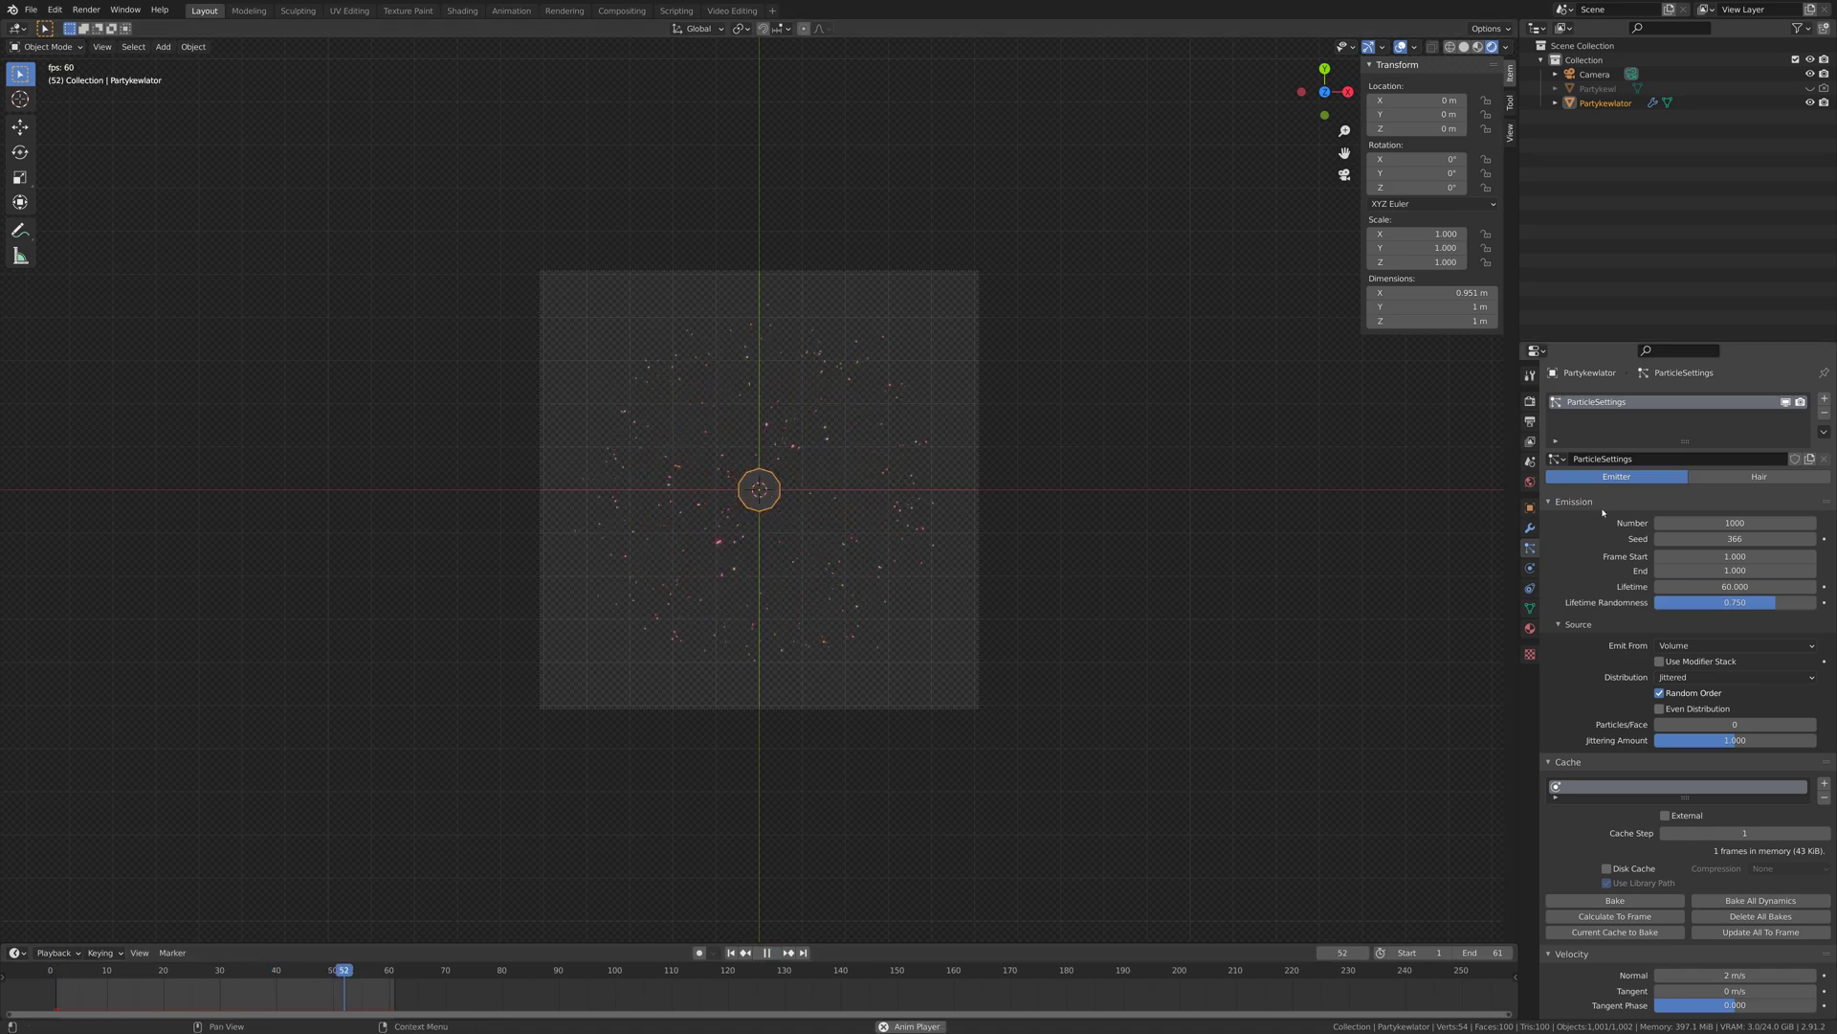
pyautogui.scroll(4, 770, 523)
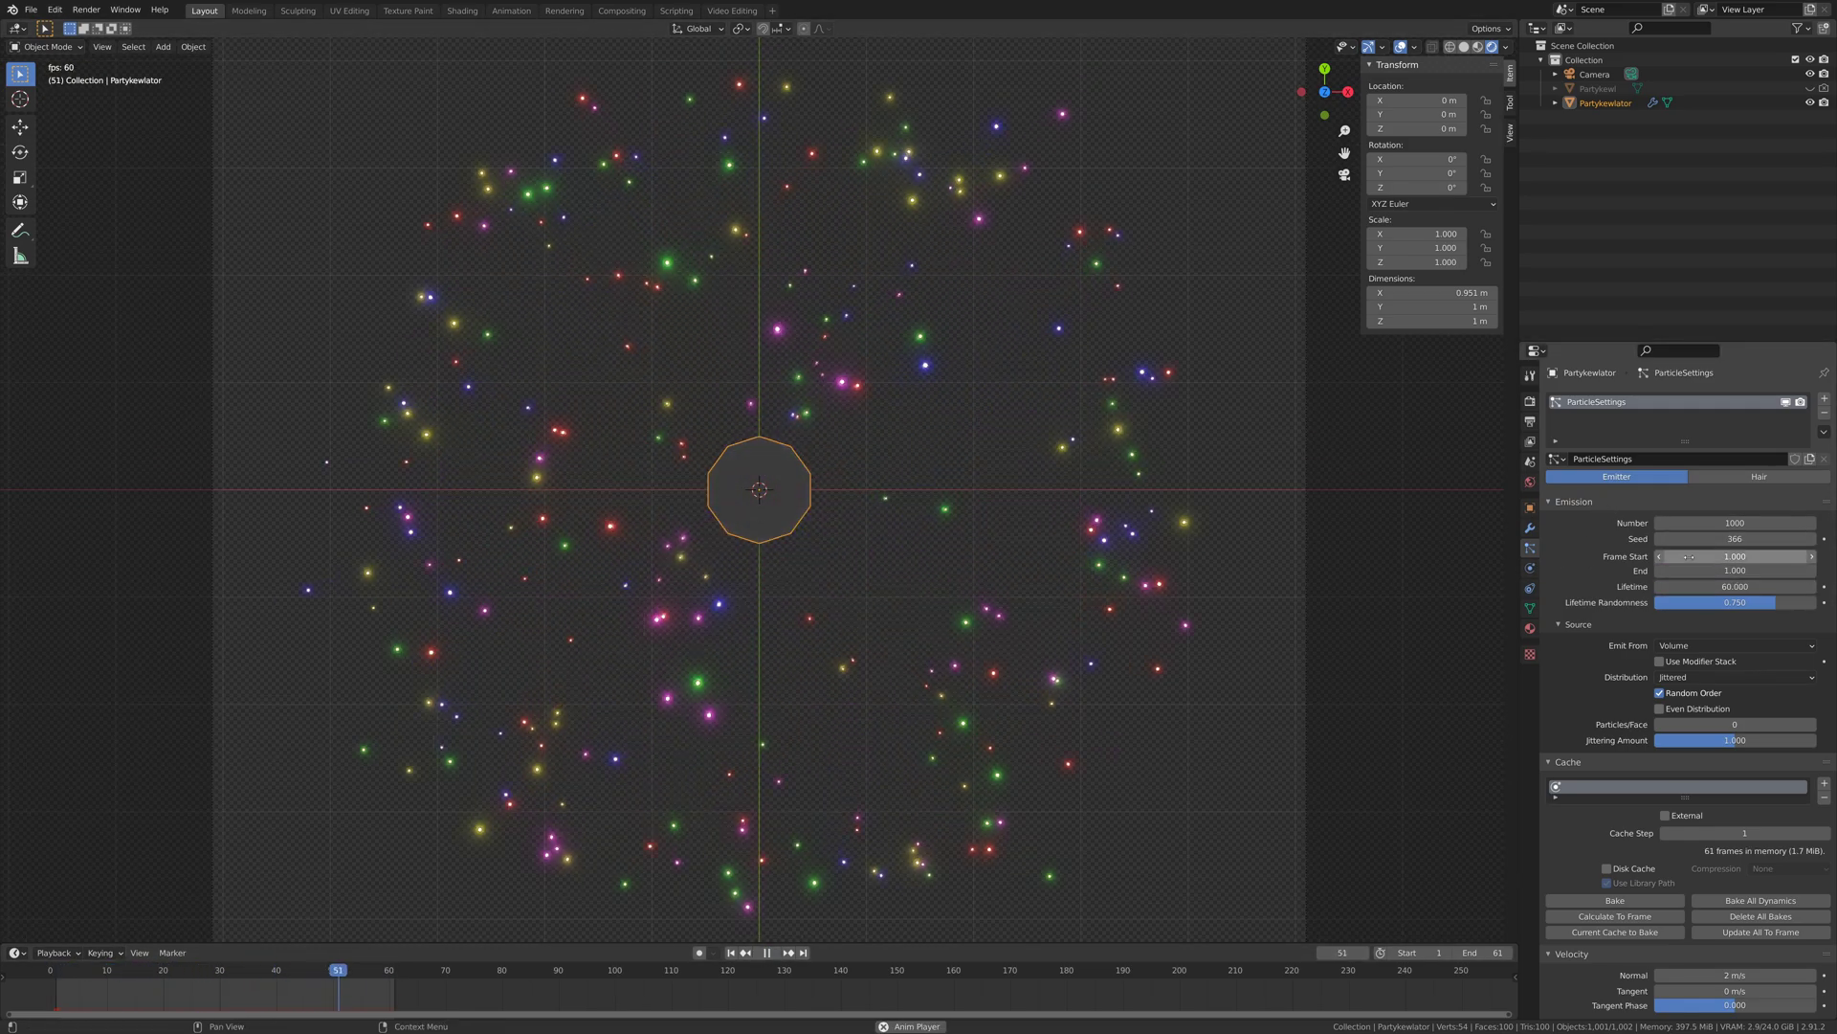
pyautogui.moveTo(1735, 539); pyautogui.dragTo(1667, 538)
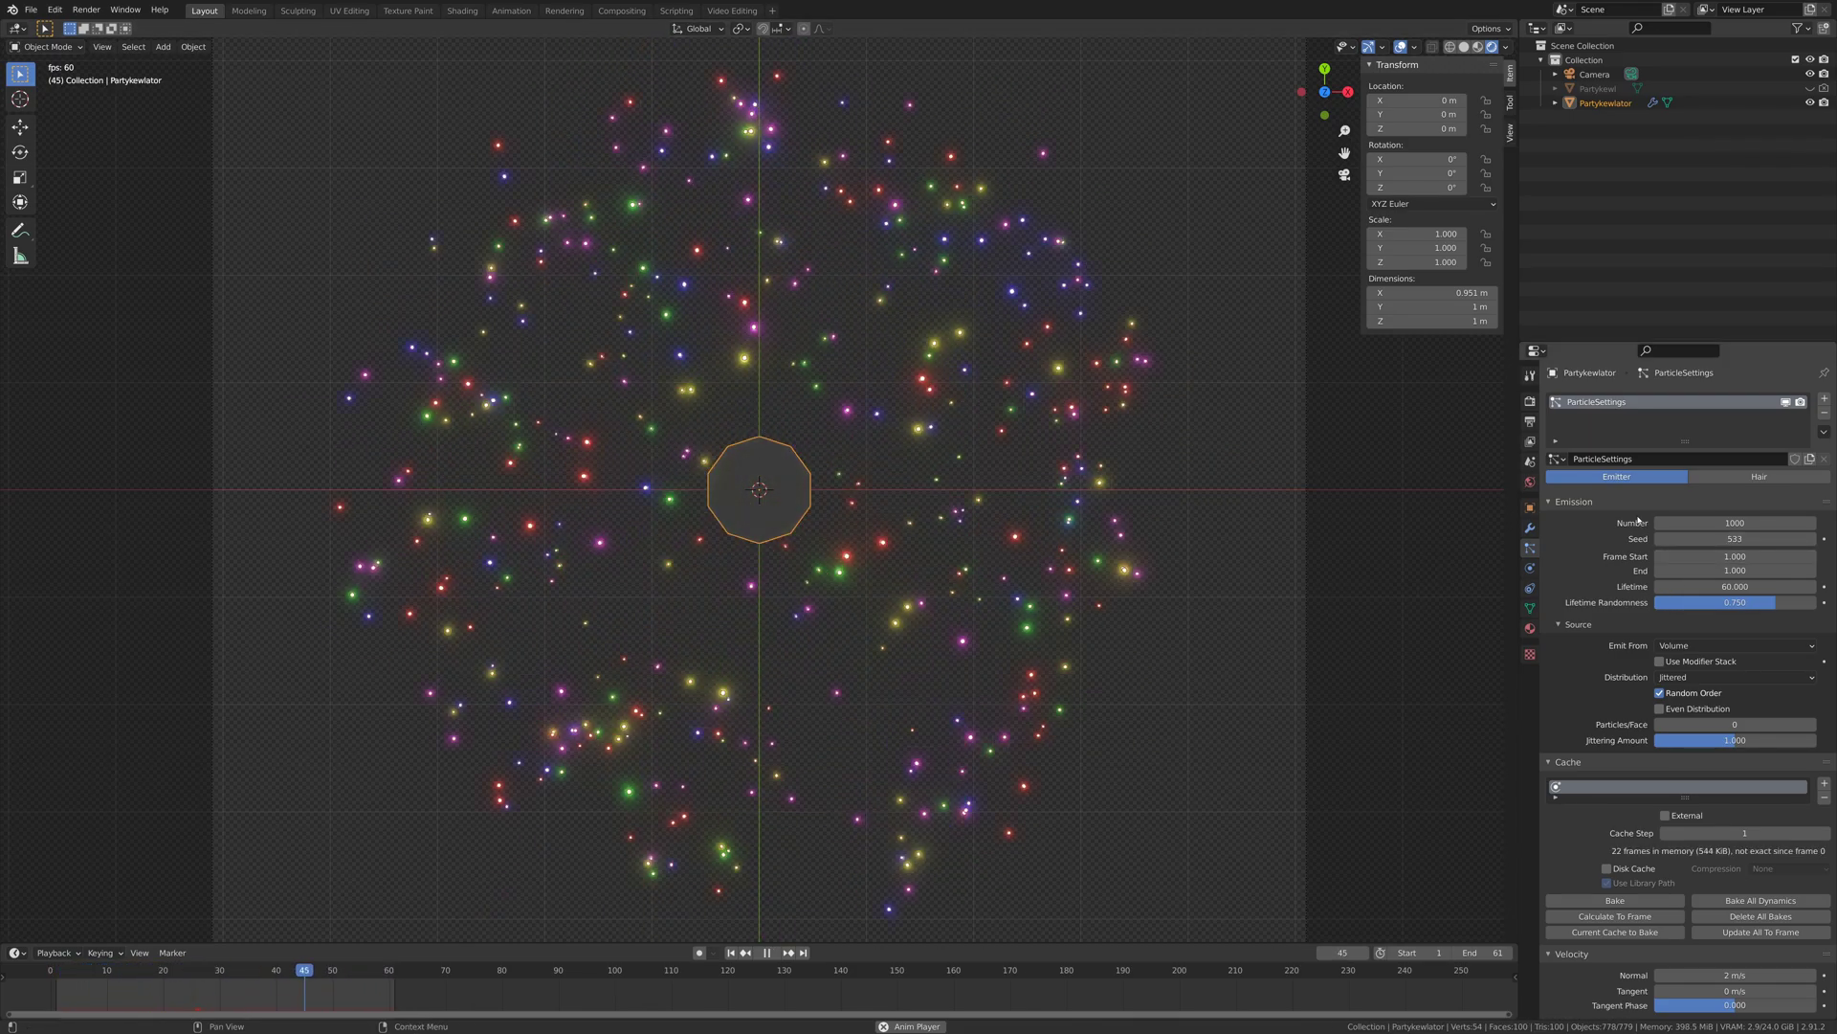
pyautogui.moveTo(1675, 539); pyautogui.dragTo(1712, 539)
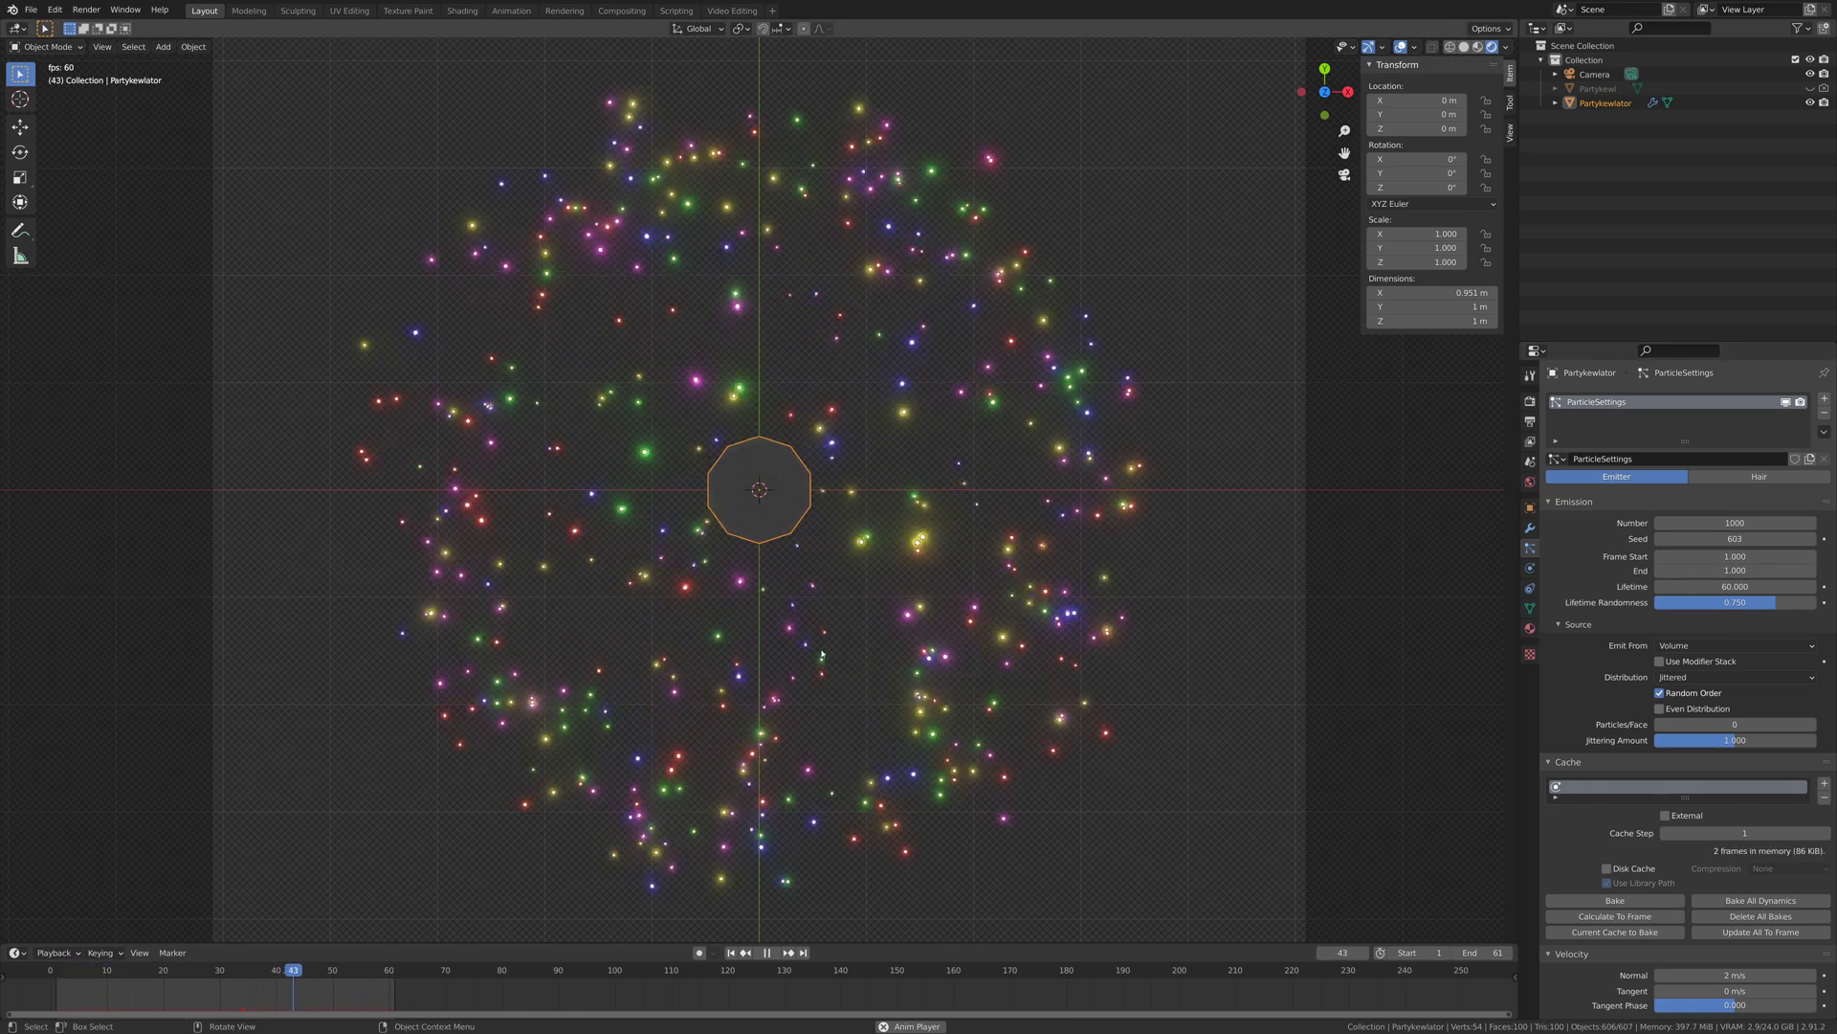